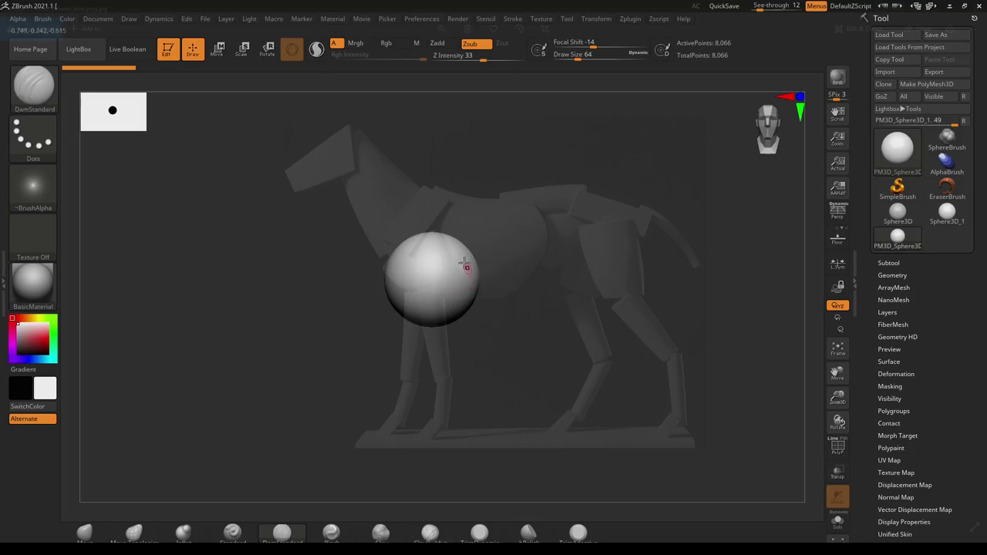
{"action": "key", "text": "ctrl+n"}
{"action": "mouse_move", "coordinate": [897, 161]}
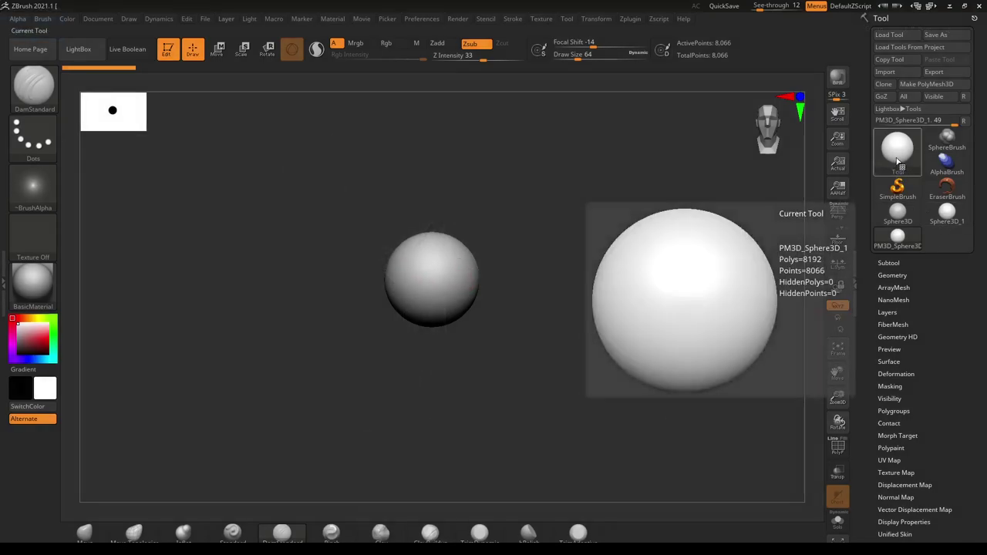
{"action": "left_click", "coordinate": [891, 263]}
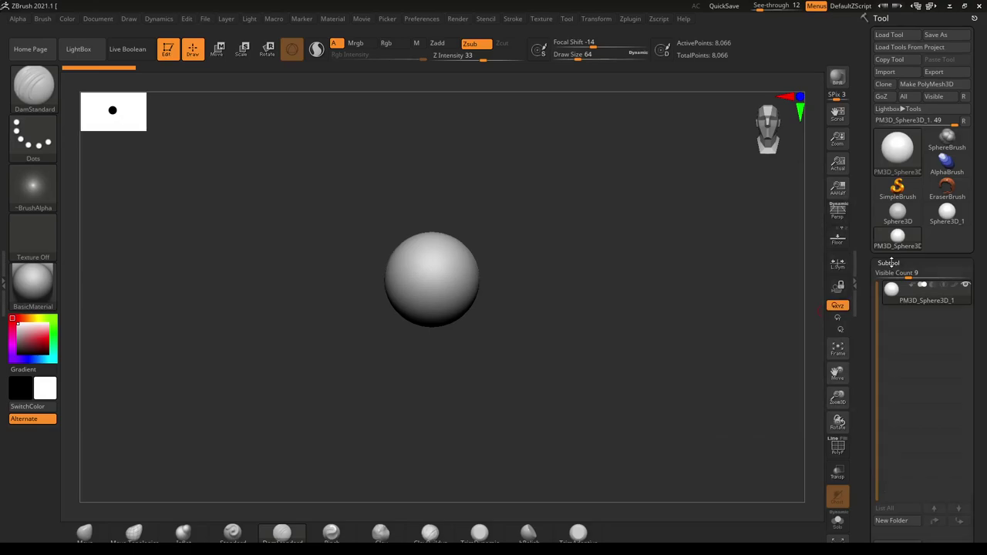
{"action": "left_click_drag", "start_coordinate": [978, 332], "coordinate": [983, 247]}
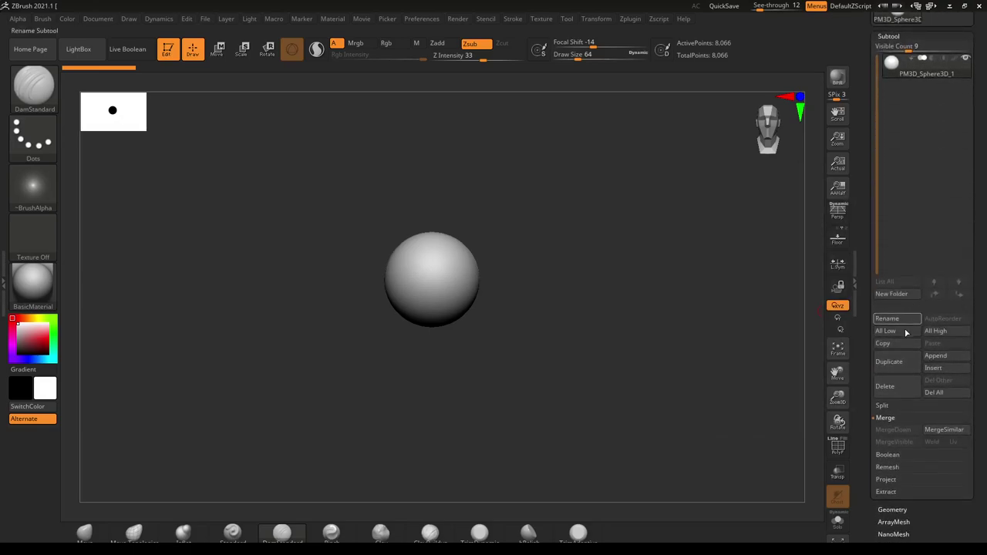
{"action": "left_click", "coordinate": [932, 372]}
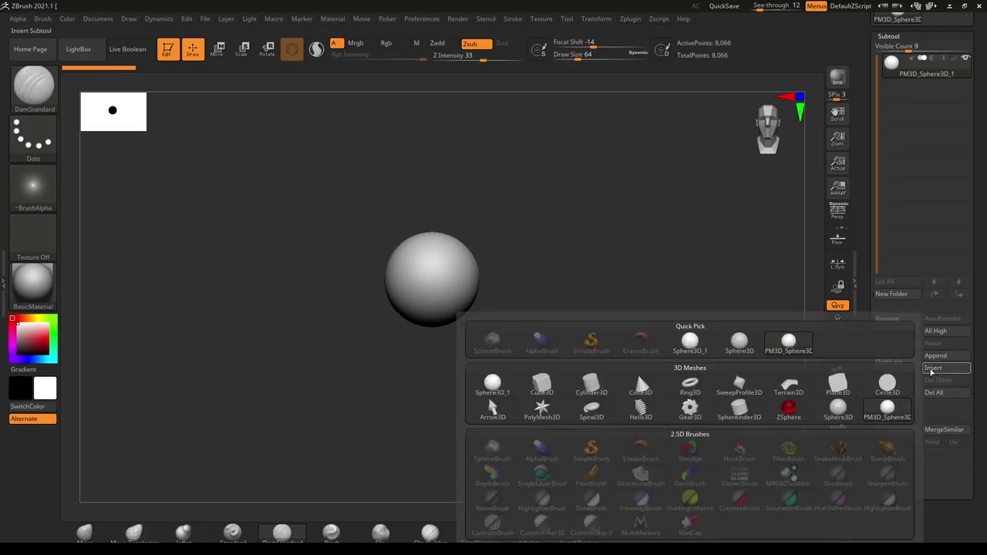
{"action": "left_click", "coordinate": [637, 372]}
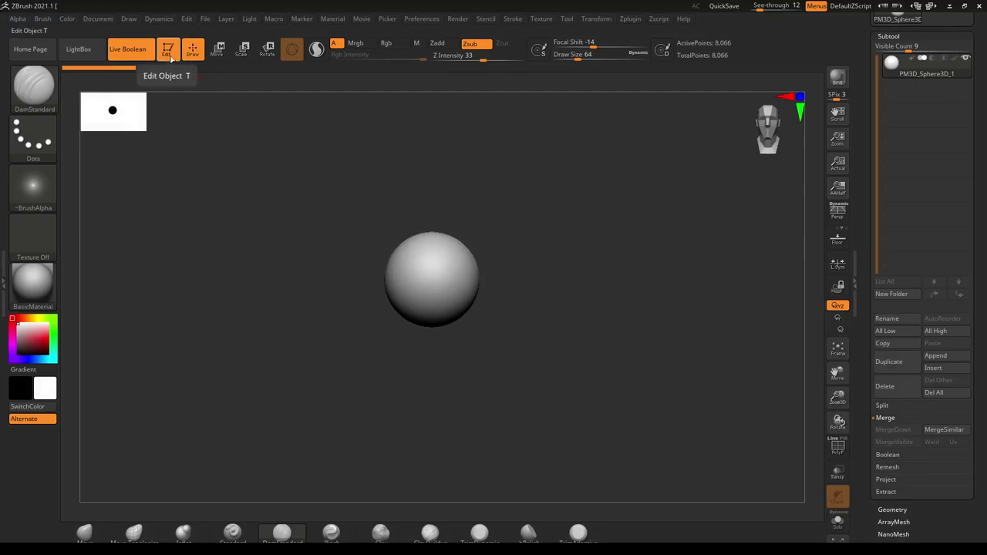
- Exit Edit mode, turn Live Boolean off and clear the sphere from the canvas
{"action": "left_click", "coordinate": [168, 49]}
{"action": "left_click", "coordinate": [131, 76]}
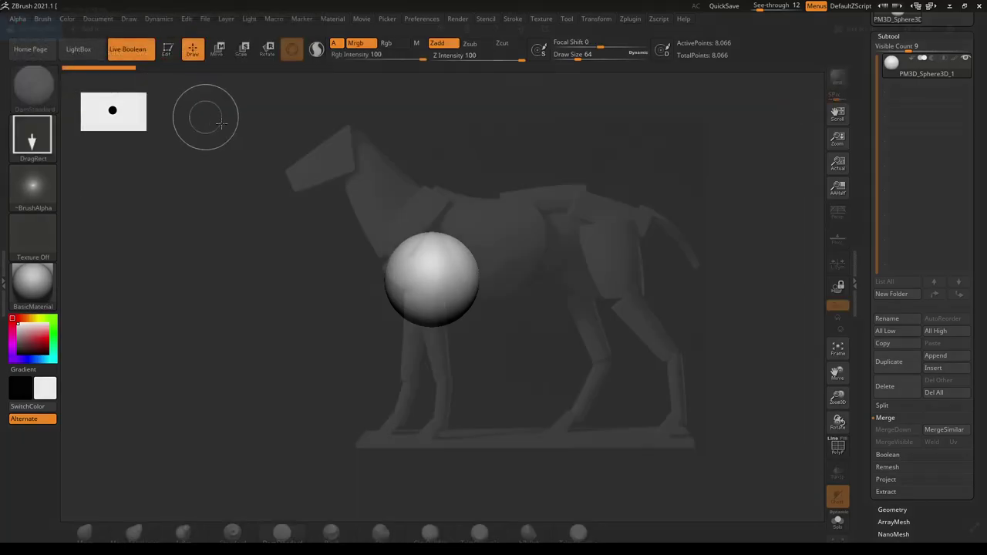
{"action": "left_click", "coordinate": [130, 53]}
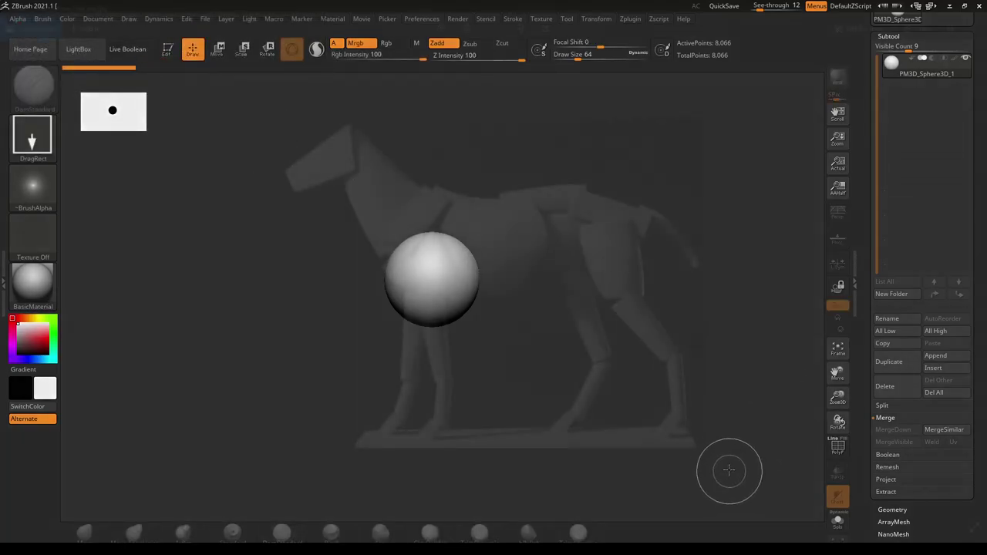
{"action": "key", "text": "ctrl+n"}
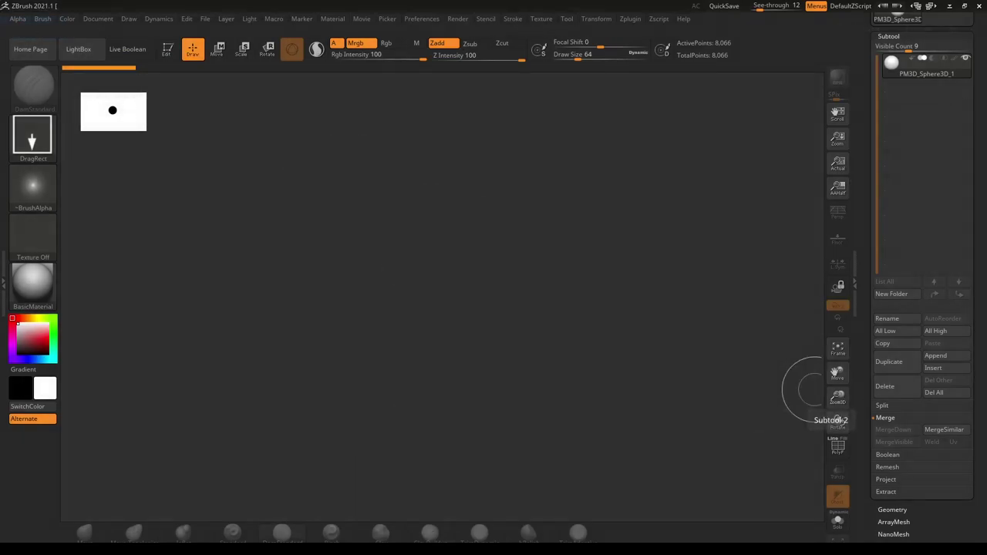
- Place a Cube3D primitive over the front of the horse reference's torso and enter Edit mode
{"action": "left_click_drag", "start_coordinate": [985, 128], "coordinate": [974, 209]}
{"action": "left_click", "coordinate": [898, 150]}
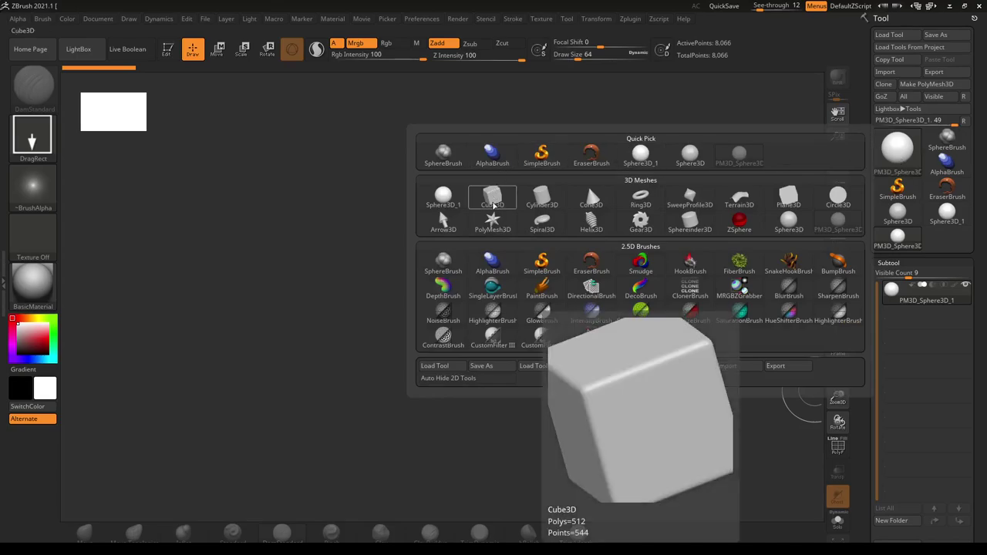
{"action": "left_click", "coordinate": [494, 205]}
{"action": "left_click_drag", "start_coordinate": [461, 245], "coordinate": [463, 316]}
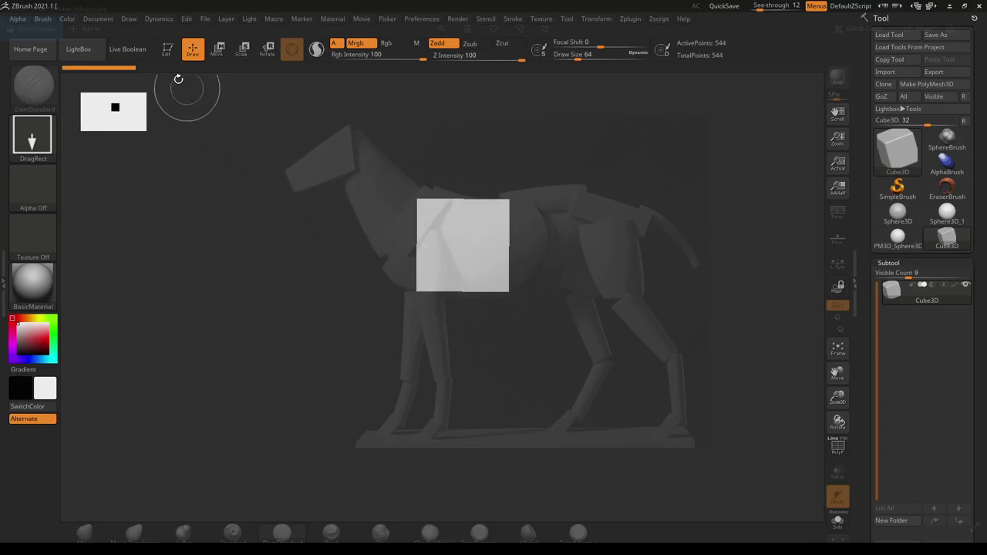
{"action": "left_click", "coordinate": [165, 50]}
{"action": "left_click", "coordinate": [165, 50]}
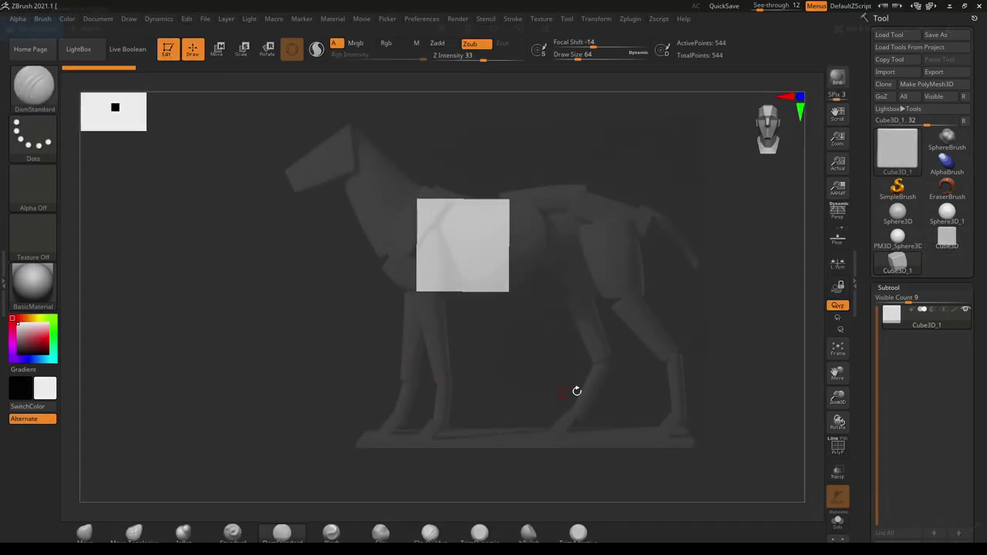
- Turn on the PolyFrame display to show the cube's wireframe
{"action": "key", "text": "ctrl+n"}
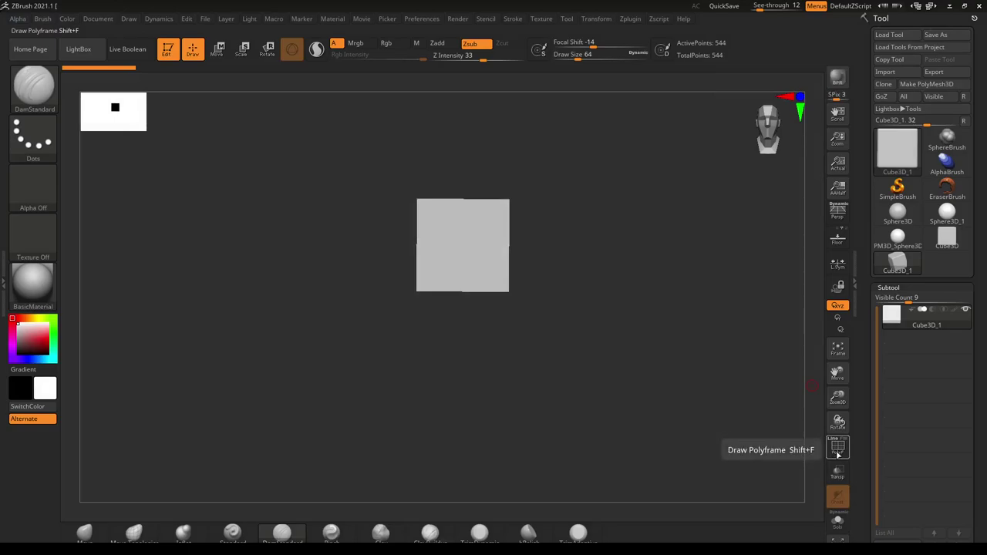
{"action": "left_click", "coordinate": [838, 448]}
{"action": "mouse_move", "coordinate": [635, 319]}
{"action": "left_mouse_down"}
{"action": "mouse_move", "coordinate": [661, 328]}
{"action": "mouse_move", "coordinate": [637, 357]}
{"action": "mouse_move", "coordinate": [622, 349]}
{"action": "left_mouse_up"}
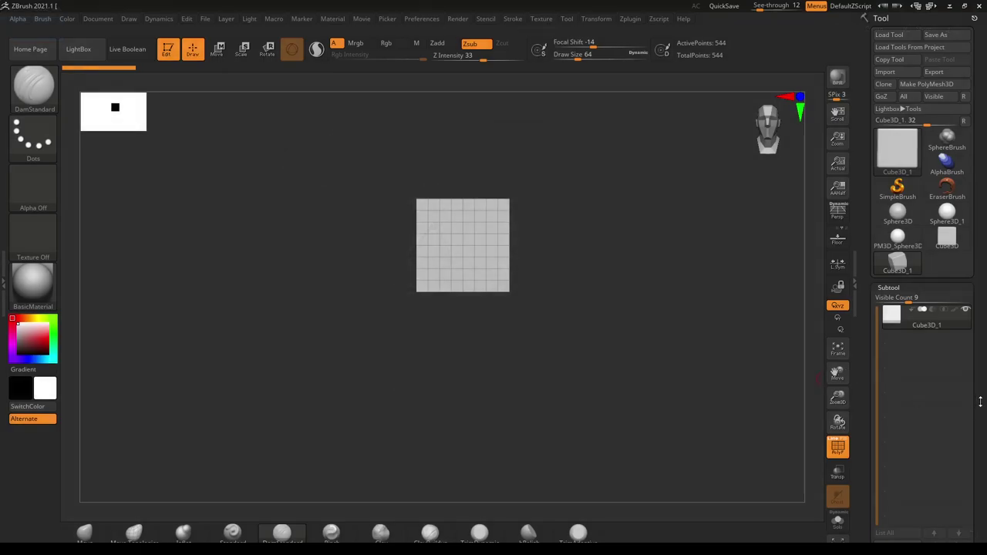
- Initialize the cube primitive with X Size 79, Z Size 65 and HDivide 37
{"action": "scroll", "coordinate": [981, 401], "scroll_direction": "down", "scroll_amount": 10}
{"action": "scroll", "coordinate": [981, 402], "scroll_direction": "down", "scroll_amount": 1}
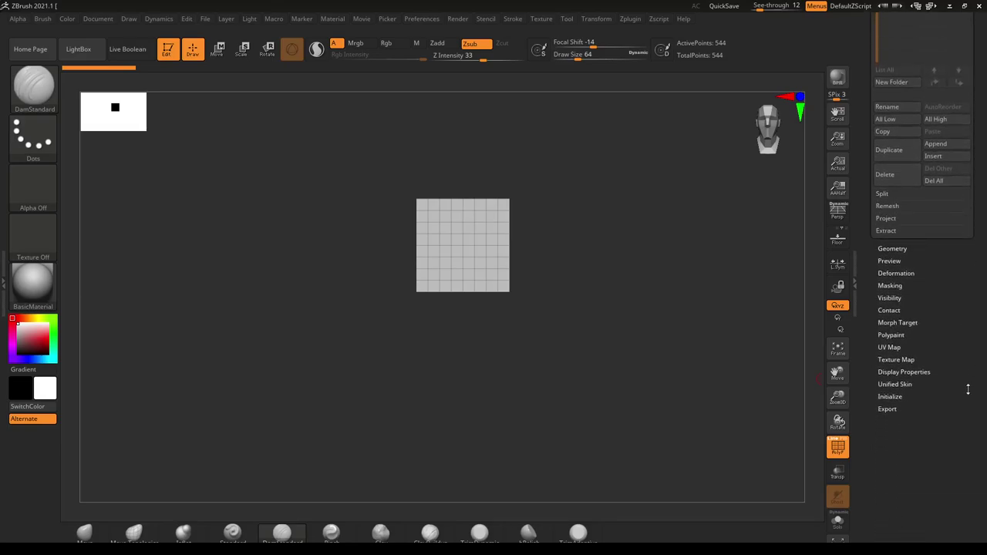
{"action": "scroll", "coordinate": [968, 390], "scroll_direction": "down", "scroll_amount": 8}
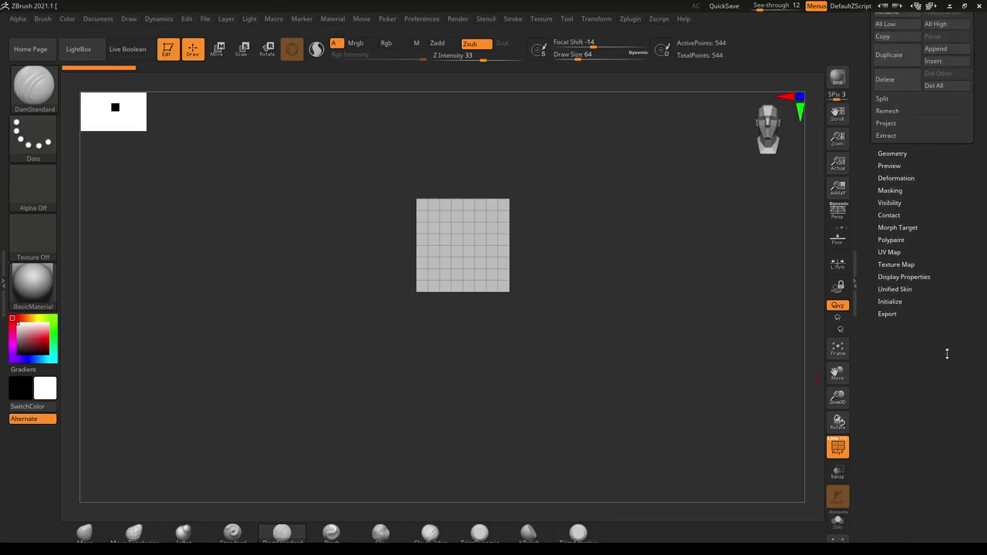
{"action": "left_click", "coordinate": [889, 304]}
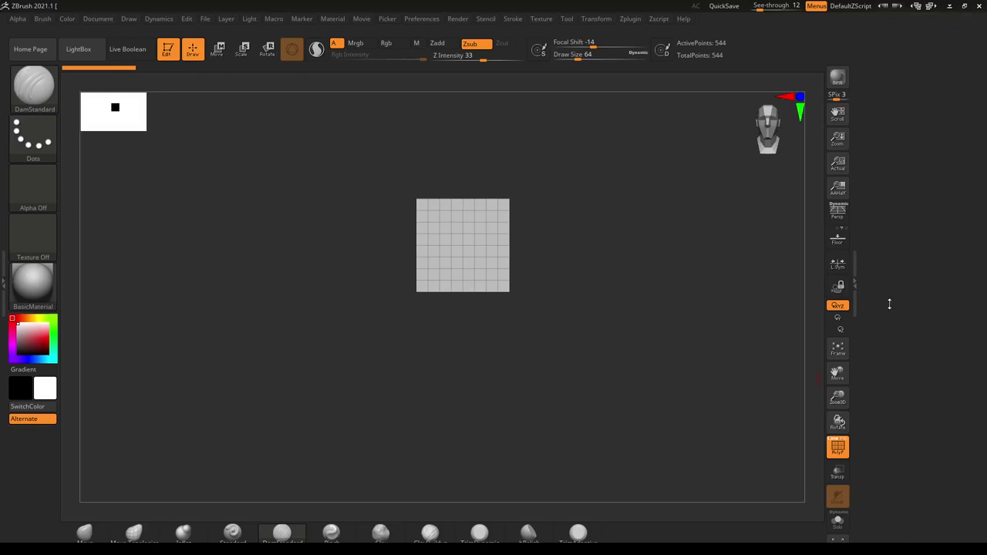
{"action": "left_click_drag", "start_coordinate": [899, 301], "coordinate": [903, 410]}
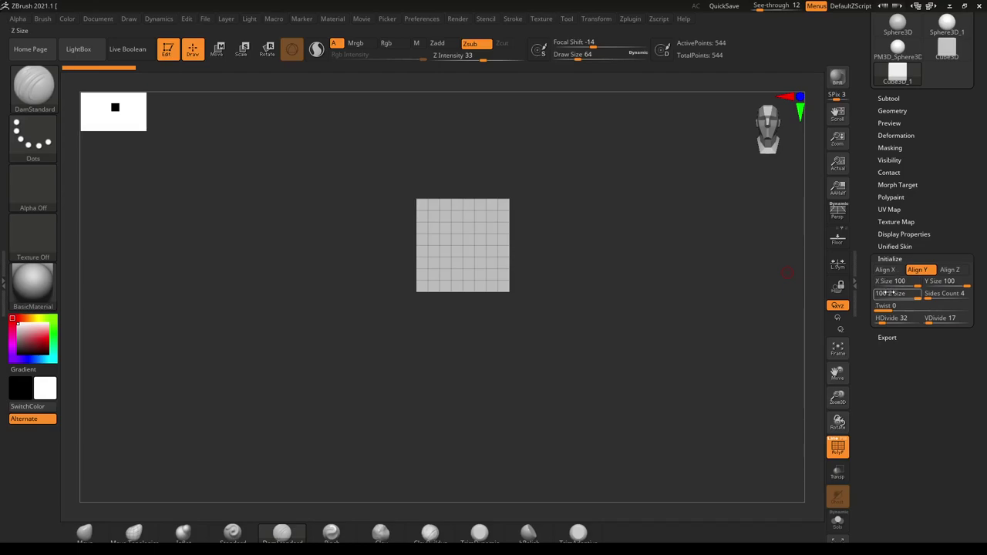
{"action": "mouse_move", "coordinate": [914, 287]}
{"action": "left_mouse_down"}
{"action": "mouse_move", "coordinate": [896, 298]}
{"action": "mouse_move", "coordinate": [918, 299]}
{"action": "left_mouse_up"}
{"action": "key", "text": "ctrl+z"}
{"action": "key", "text": "ctrl"}
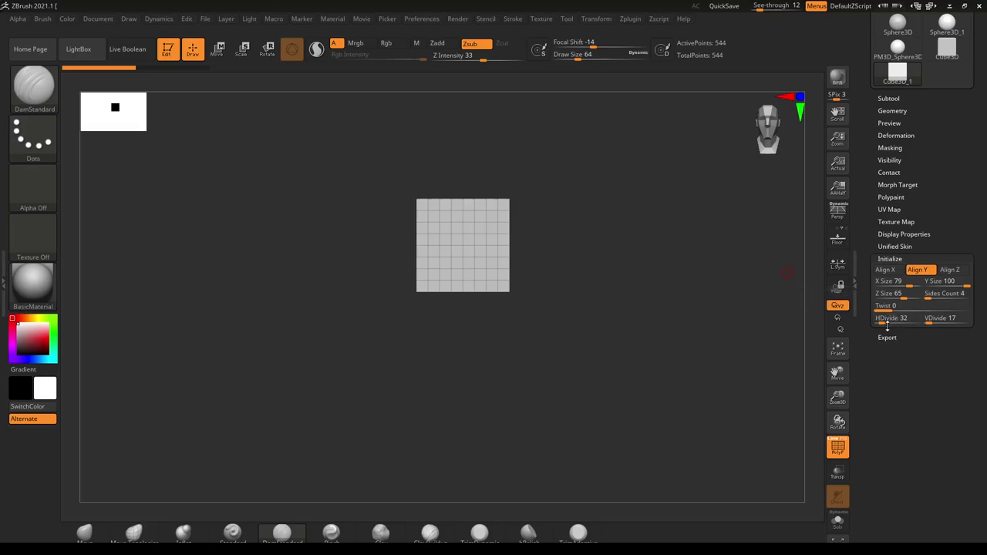
{"action": "left_click_drag", "start_coordinate": [882, 322], "coordinate": [885, 324]}
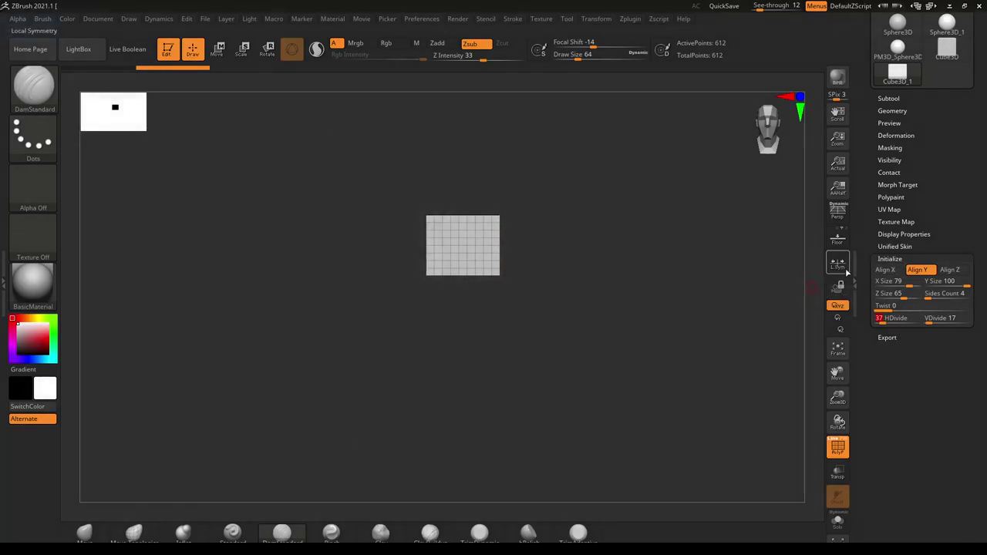
{"action": "left_click", "coordinate": [887, 260]}
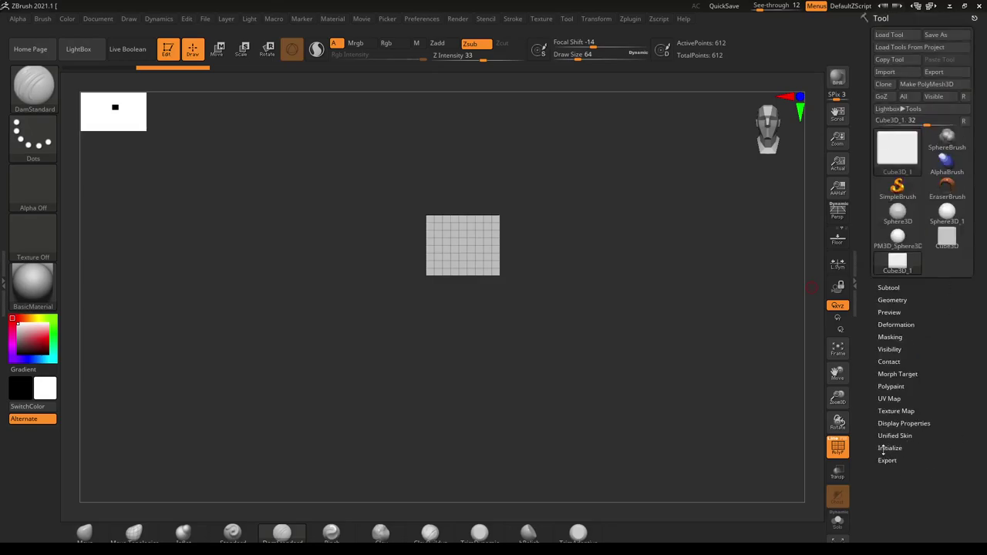
- Convert the cube primitive to a PolyMesh3D and reinitialize it as a QCube
{"action": "left_click", "coordinate": [918, 89]}
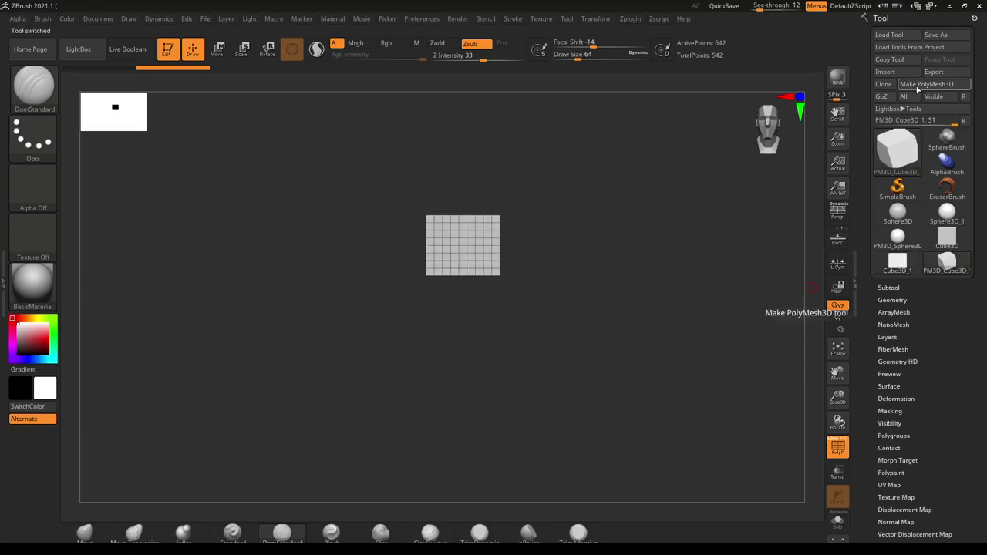
{"action": "scroll", "coordinate": [968, 424], "scroll_direction": "down", "scroll_amount": 5}
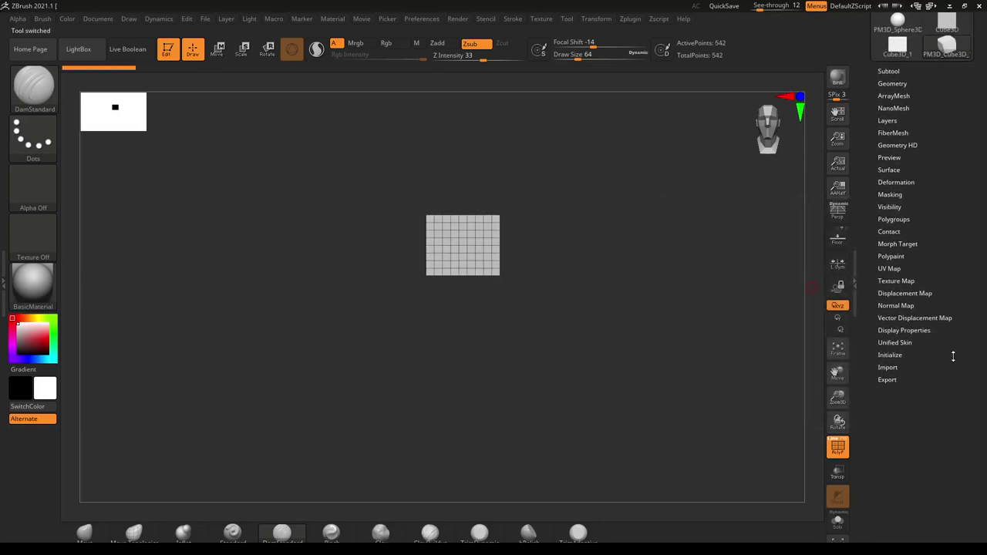
{"action": "left_click", "coordinate": [890, 355]}
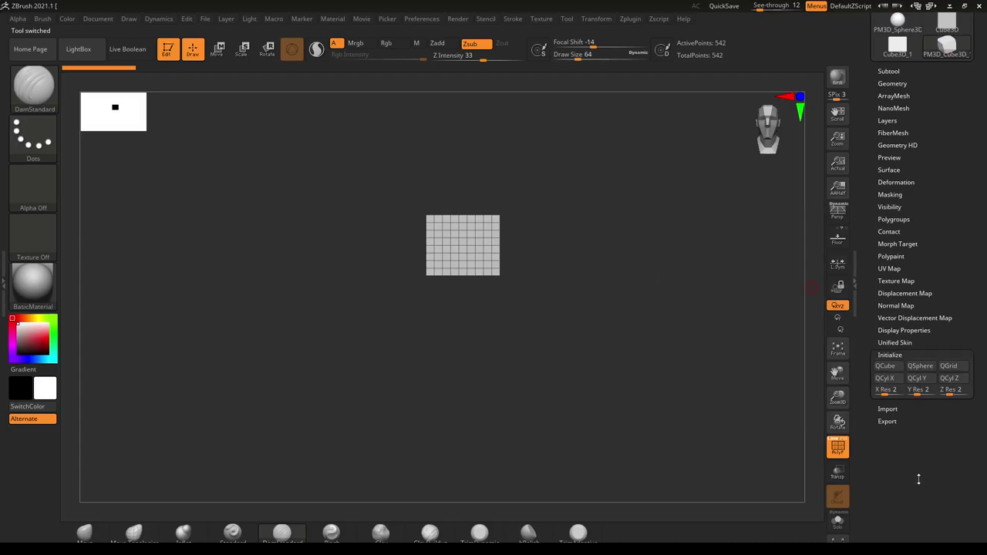
{"action": "left_click_drag", "start_coordinate": [670, 285], "coordinate": [675, 318]}
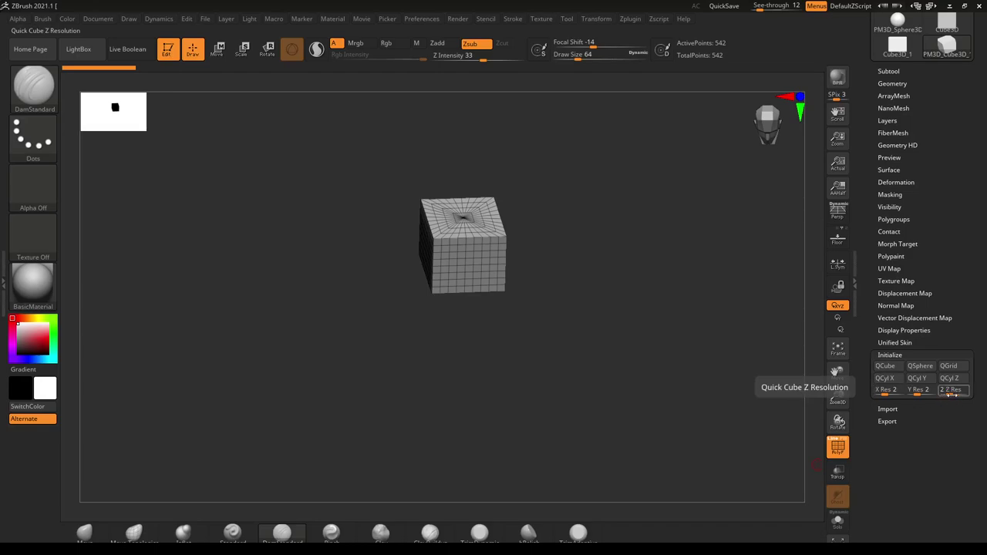
{"action": "left_click", "coordinate": [885, 366]}
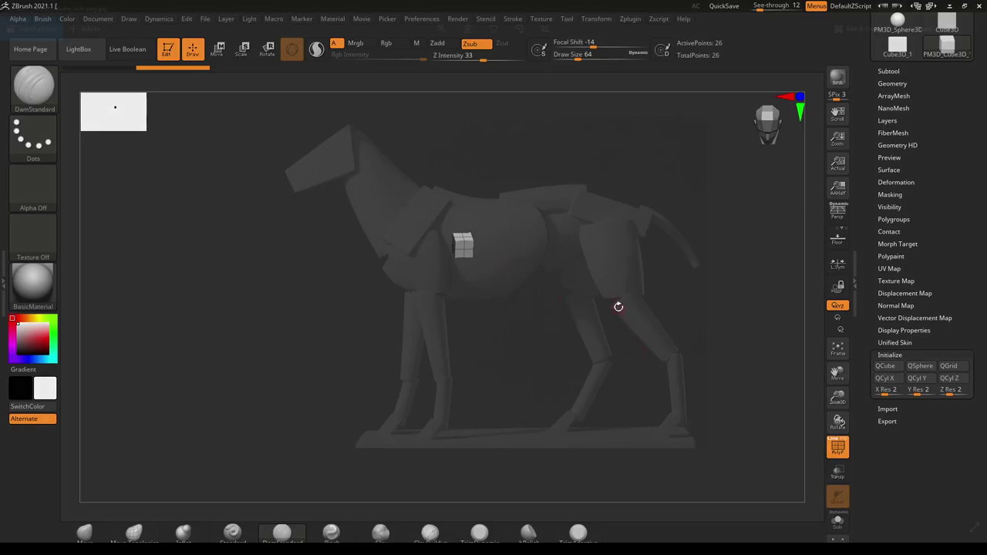
{"action": "right_click_drag", "start_coordinate": [619, 307], "coordinate": [614, 524], "text": "ctrl"}
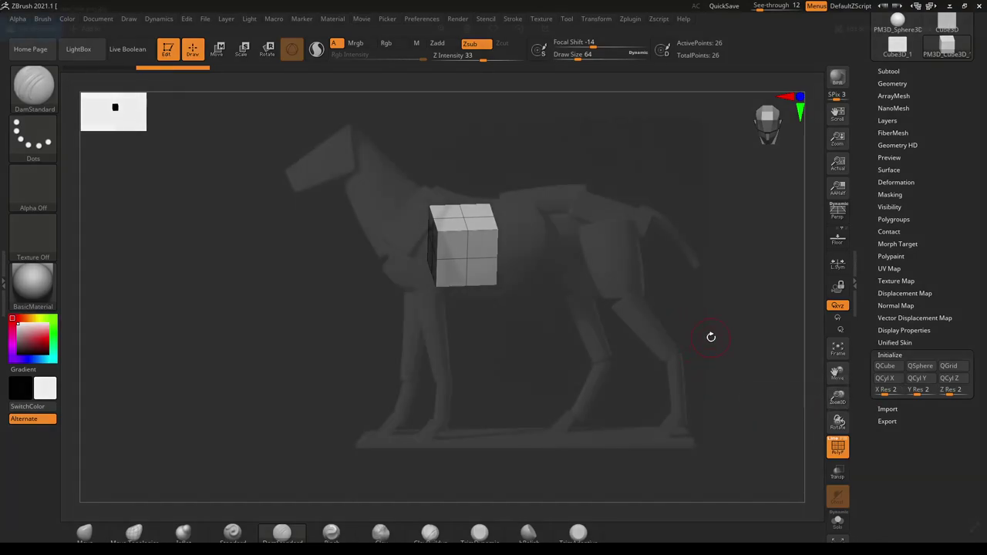
{"action": "left_click_drag", "start_coordinate": [712, 336], "coordinate": [708, 318], "text": "shift"}
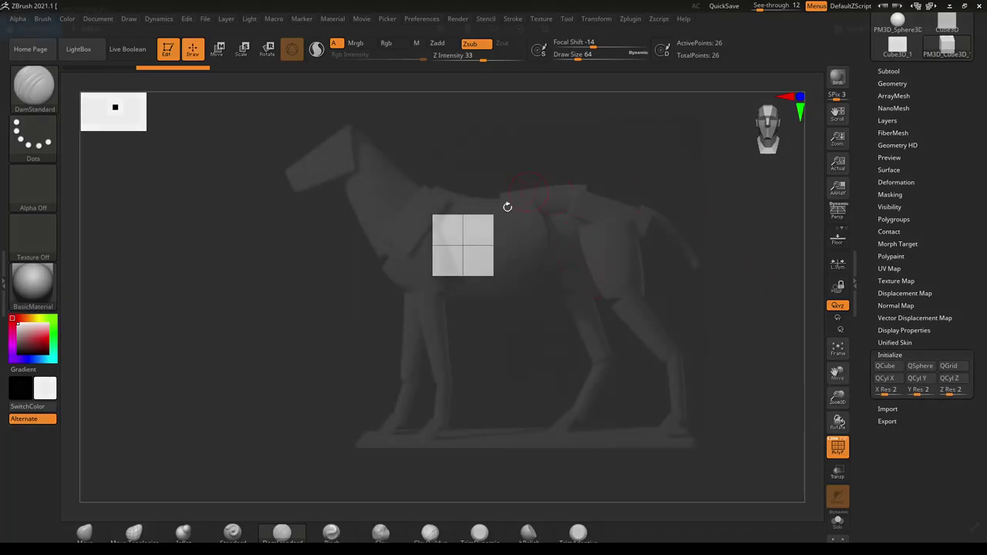
- Try the quick sphere and the X-, Y- and Z-axis quick cylinders as replacements for the mesh
{"action": "left_click", "coordinate": [917, 378]}
{"action": "mouse_move", "coordinate": [721, 370]}
{"action": "left_mouse_down"}
{"action": "mouse_move", "coordinate": [718, 417]}
{"action": "mouse_move", "coordinate": [712, 368]}
{"action": "left_mouse_up"}
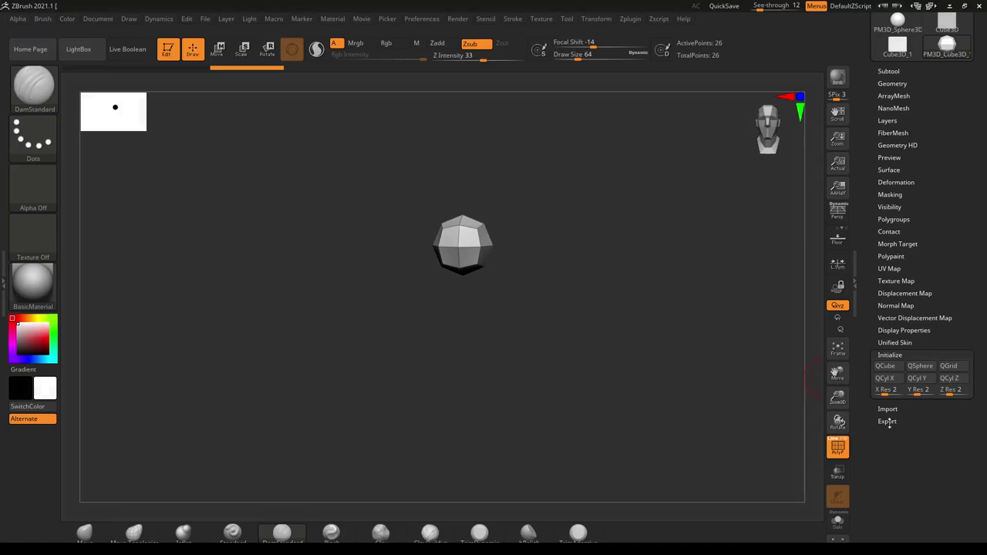
{"action": "left_click", "coordinate": [889, 378]}
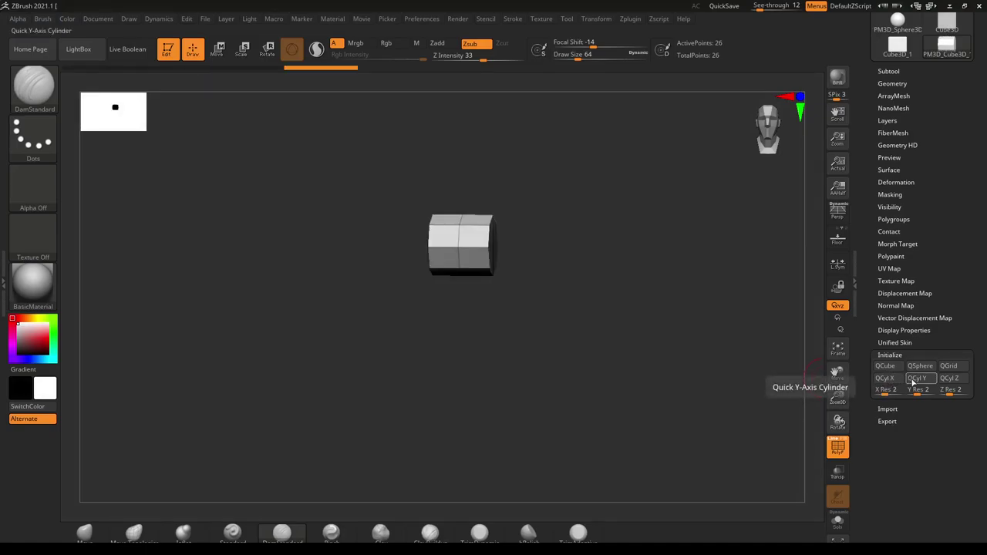
{"action": "left_click", "coordinate": [917, 379]}
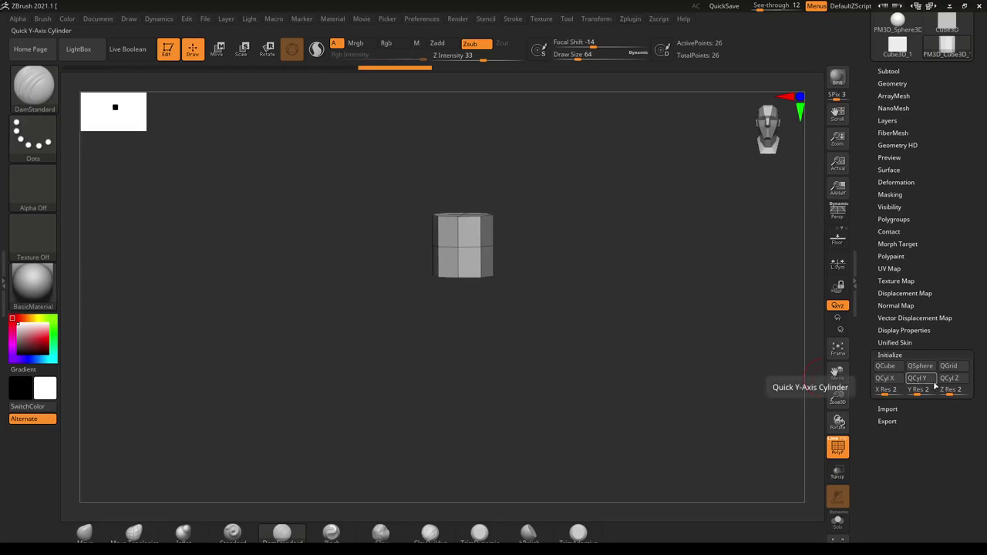
{"action": "left_click", "coordinate": [950, 378]}
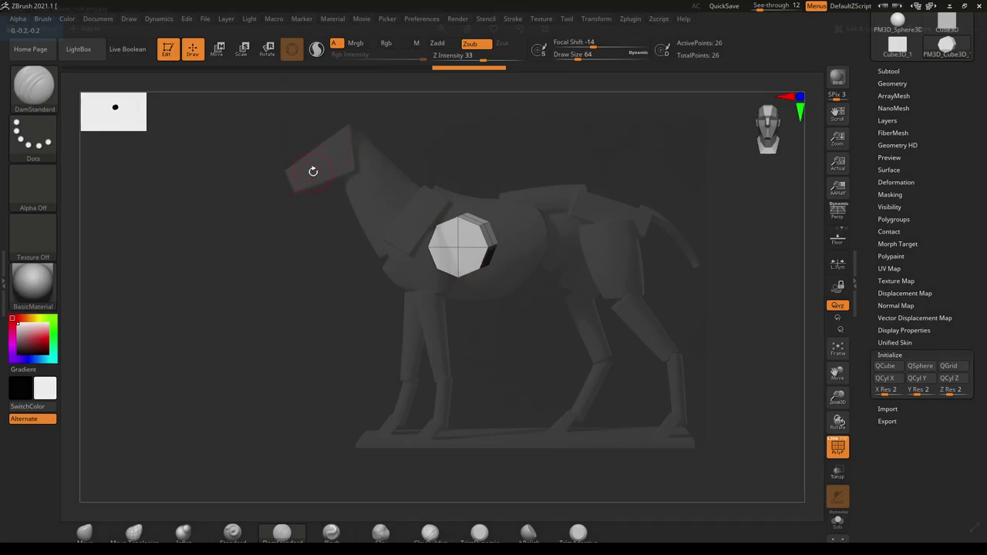
{"action": "key", "text": "ctrl+n"}
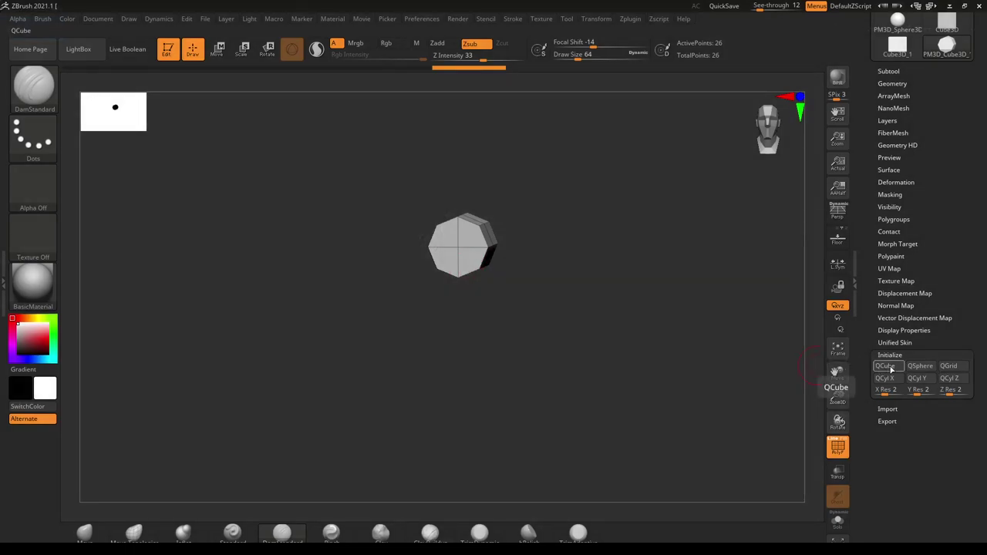
- Reinitialize the mesh as a QCube and activate the Move gizmo on it in the side view
{"action": "left_click", "coordinate": [885, 365]}
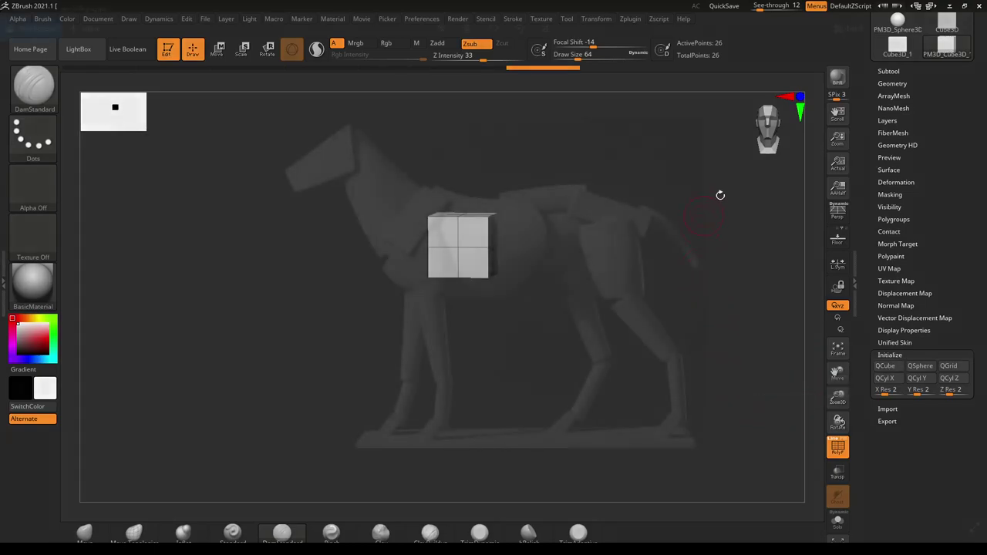
{"action": "left_click", "coordinate": [787, 95]}
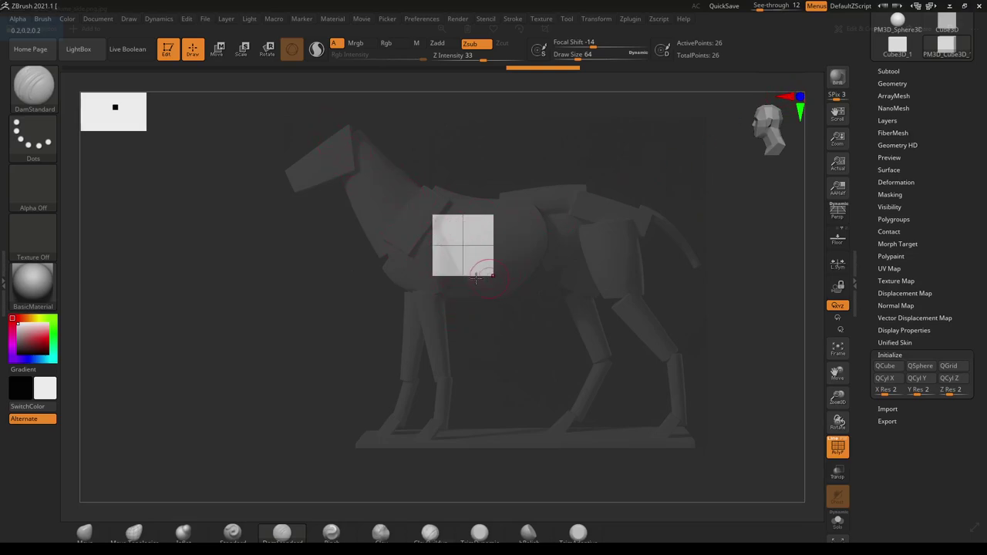
{"action": "key", "text": "shift+z"}
{"action": "left_click", "coordinate": [219, 51]}
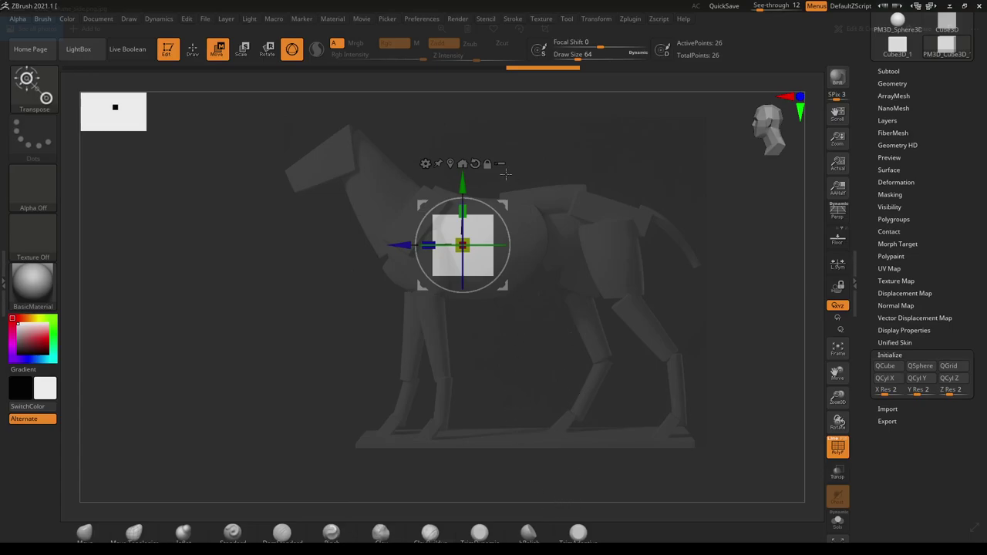
- Set the keyboard input language to English (United States) and return the sculpting window to its maximized size
{"action": "mouse_move", "coordinate": [585, 286]}
{"action": "left_mouse_down"}
{"action": "mouse_move", "coordinate": [574, 294]}
{"action": "mouse_move", "coordinate": [581, 301]}
{"action": "left_mouse_up"}
{"action": "left_click", "coordinate": [837, 470]}
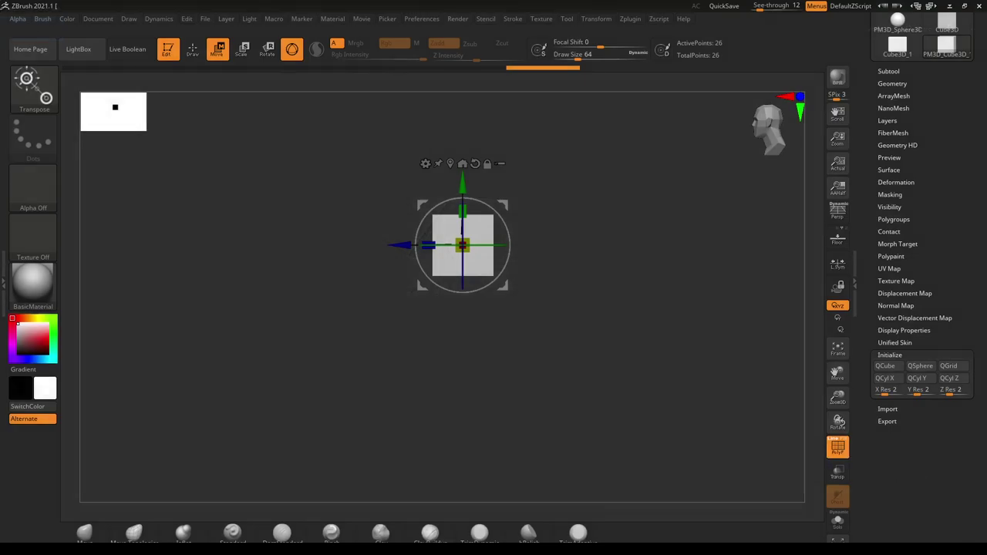
{"action": "left_click", "coordinate": [965, 6]}
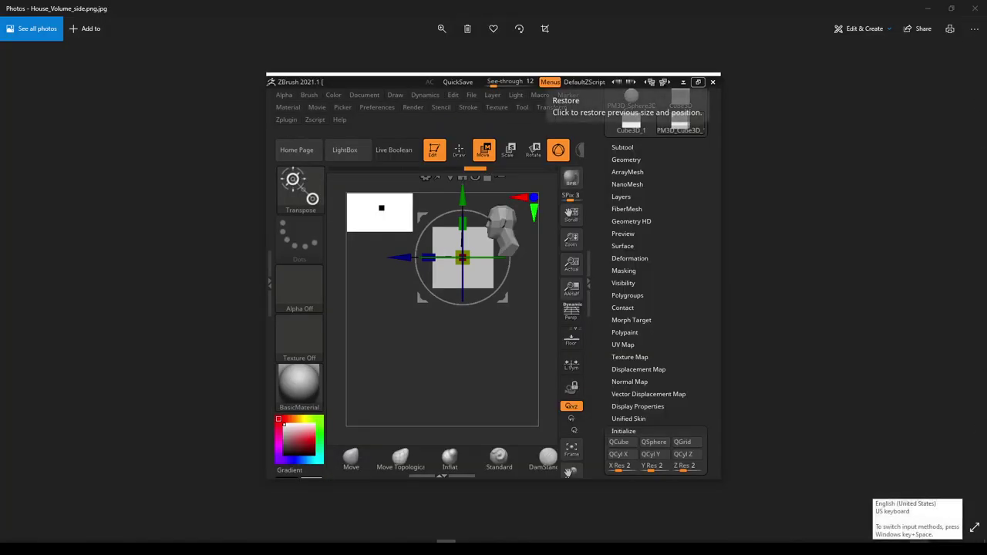
{"action": "left_click", "coordinate": [919, 548]}
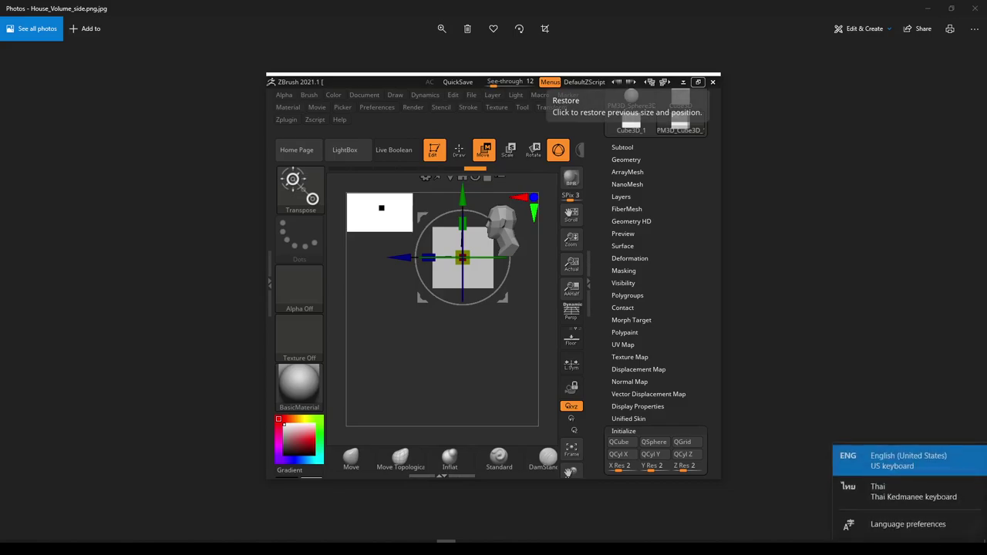
{"action": "left_click", "coordinate": [905, 465]}
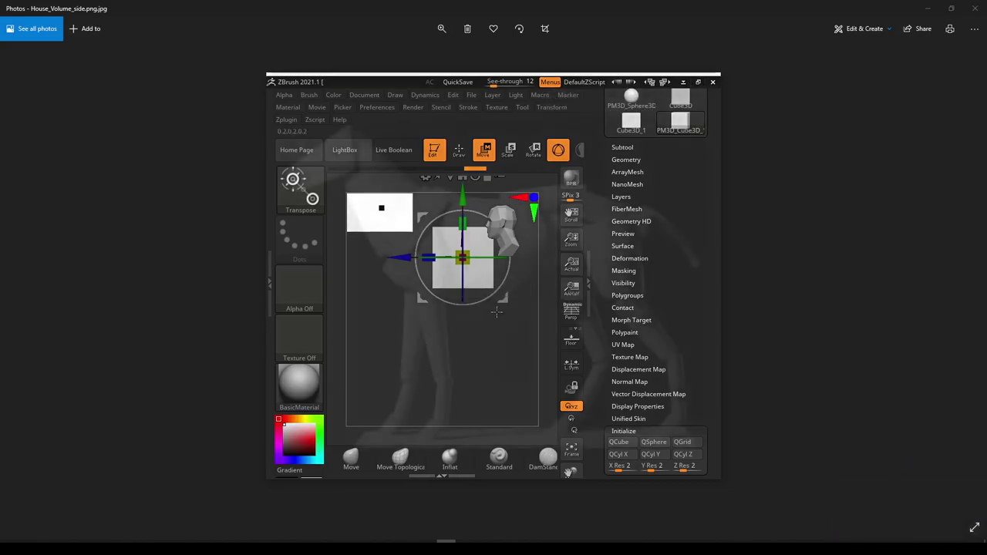
{"action": "left_click", "coordinate": [698, 82]}
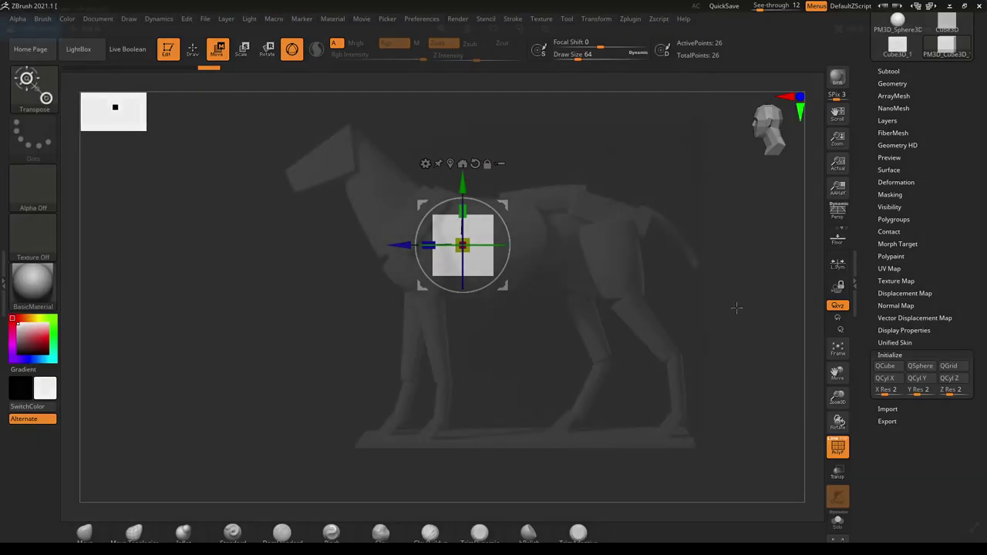
- Unlock the gizmo and tilt its axes independently of the cube, undoing any further change made to it
{"action": "left_click", "coordinate": [487, 163]}
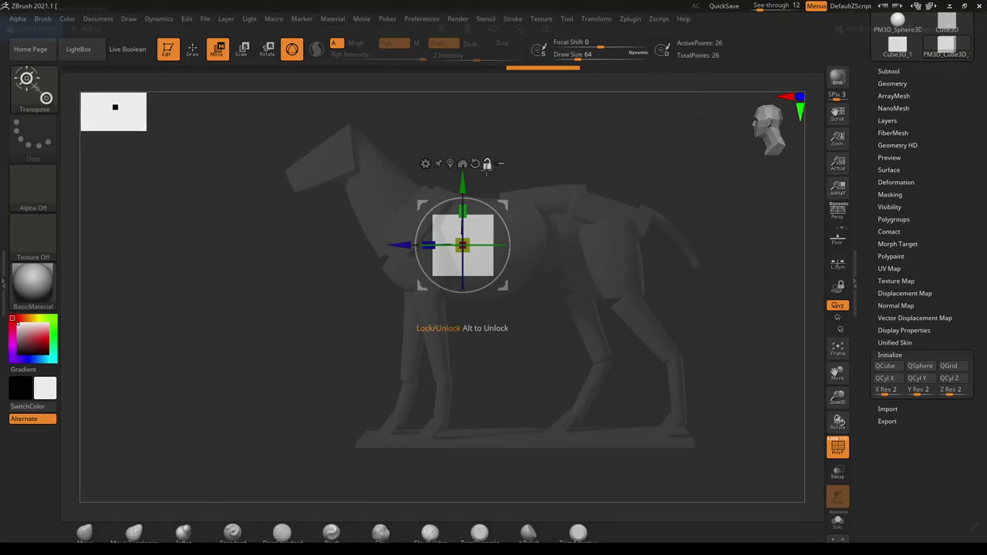
{"action": "left_click_drag", "start_coordinate": [494, 209], "coordinate": [454, 196]}
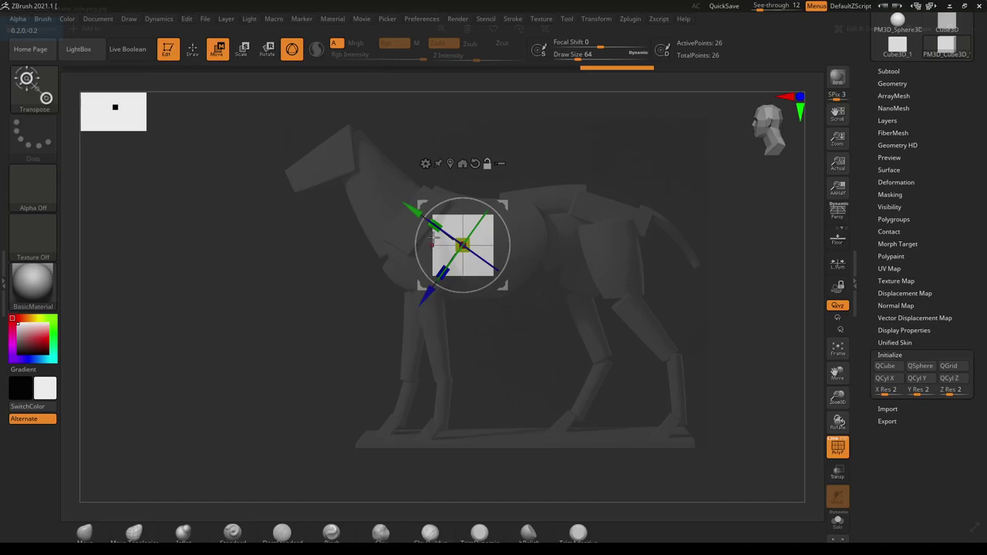
{"action": "left_click_drag", "start_coordinate": [435, 225], "coordinate": [441, 232]}
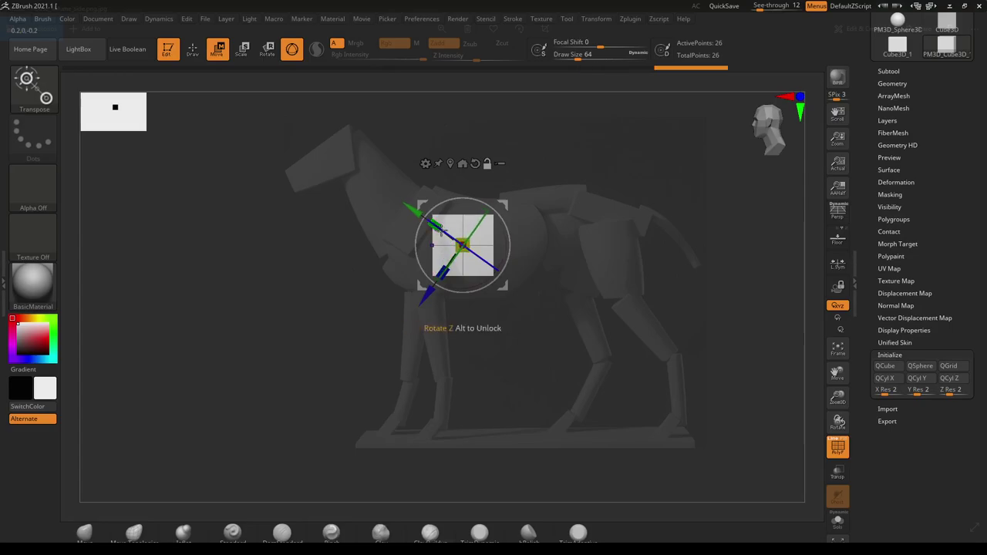
{"action": "key", "text": "ctrl+z"}
{"action": "key", "text": "ctrl+z"}
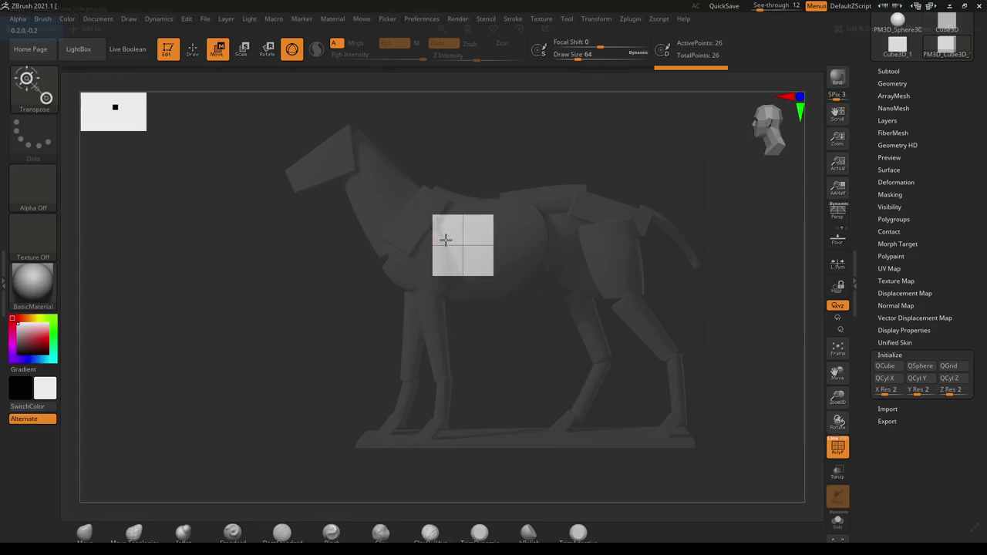
- Try scaling the cube along the tilted gizmo's Y axis and undo the resulting skew
{"action": "right_click_drag", "start_coordinate": [451, 271], "coordinate": [439, 249], "text": "ctrl"}
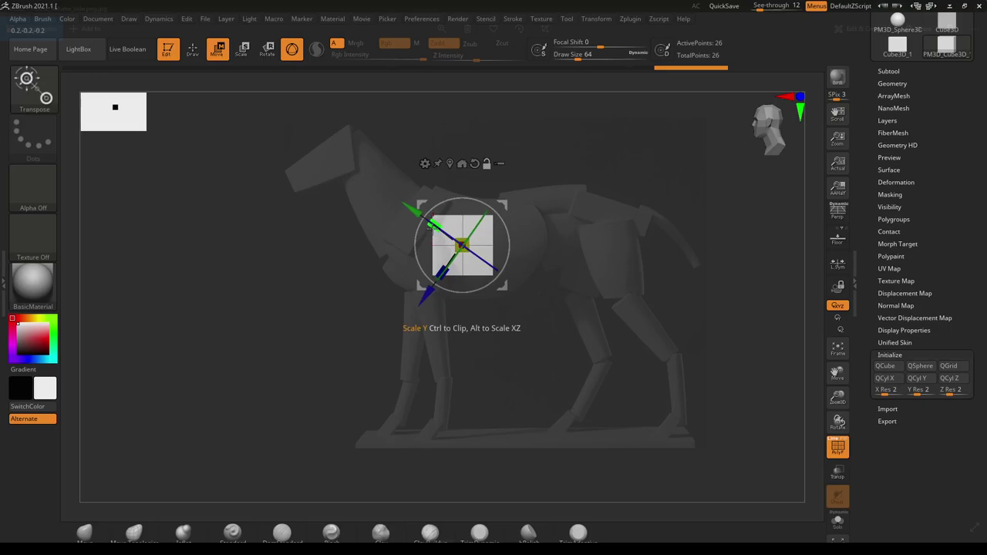
{"action": "left_click_drag", "start_coordinate": [429, 228], "coordinate": [435, 232]}
{"action": "left_click_drag", "start_coordinate": [433, 225], "coordinate": [434, 226]}
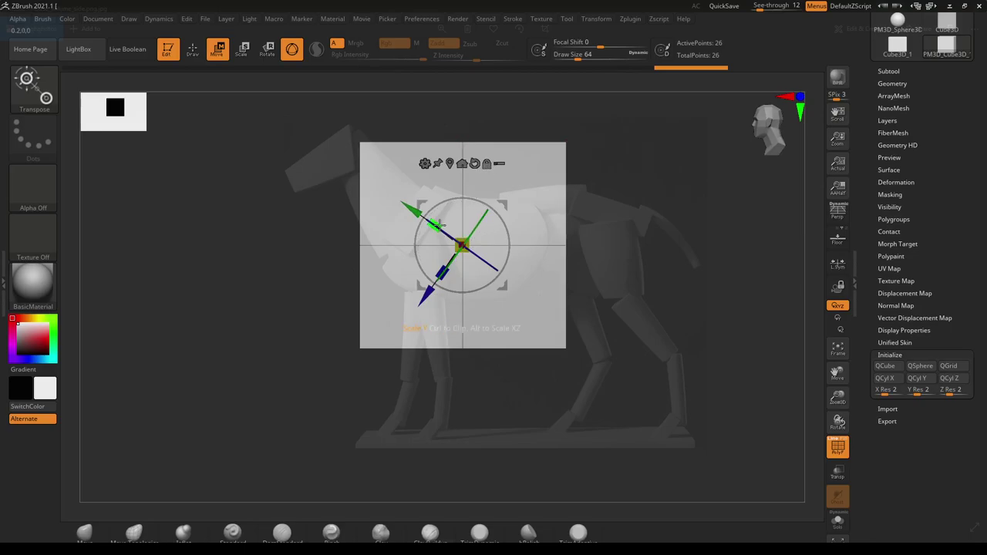
{"action": "left_click_drag", "start_coordinate": [435, 227], "coordinate": [394, 188]}
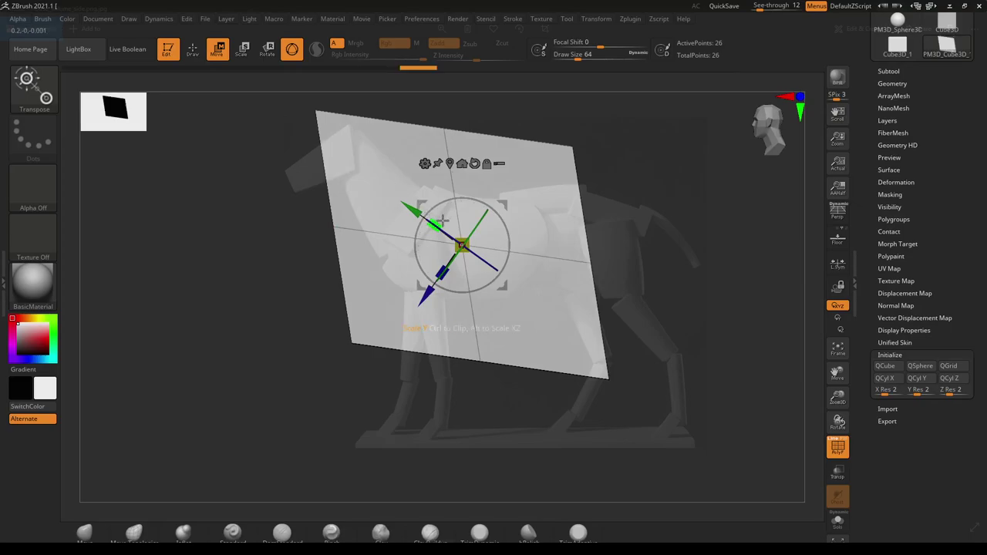
{"action": "key", "text": "ctrl+z"}
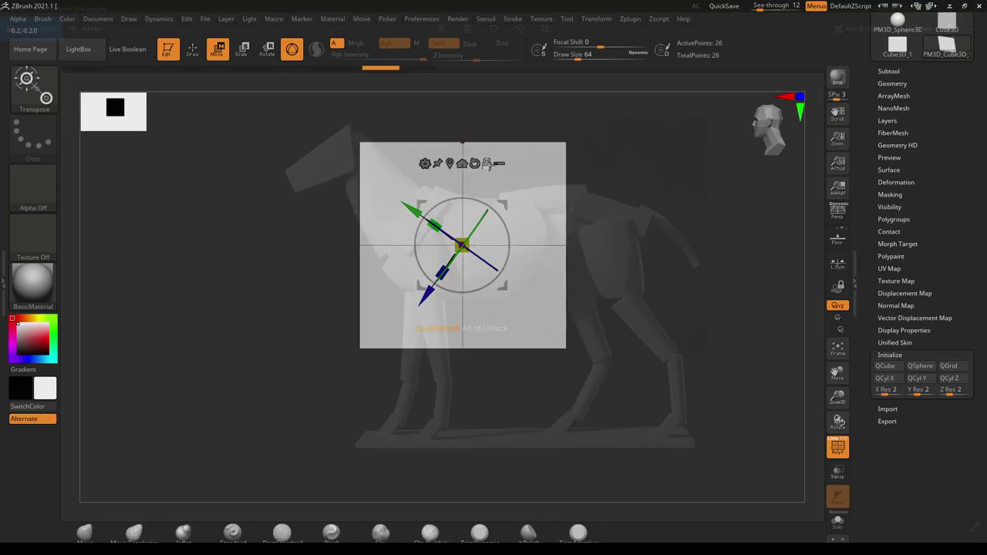
- Reset the gizmo's orientation to straight axes and stretch the cube slightly along its Y axis
{"action": "mouse_move", "coordinate": [479, 203]}
{"action": "left_mouse_down"}
{"action": "mouse_move", "coordinate": [504, 224]}
{"action": "mouse_move", "coordinate": [488, 211]}
{"action": "left_mouse_up"}
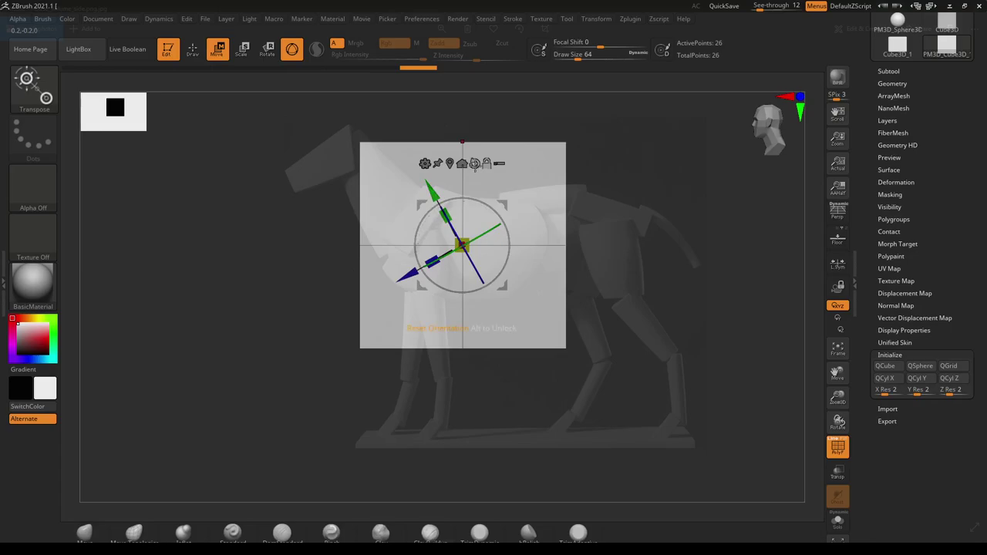
{"action": "left_click", "coordinate": [475, 164]}
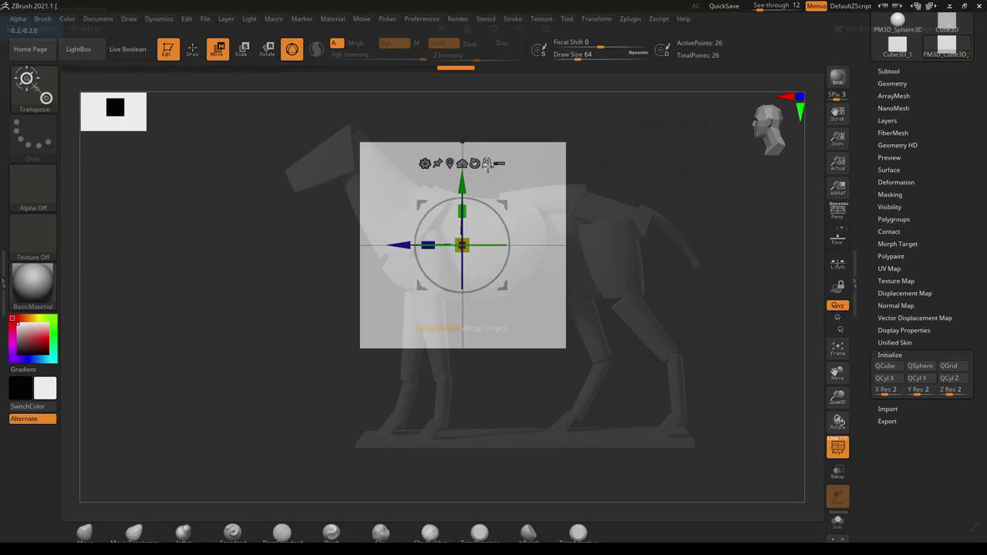
{"action": "mouse_move", "coordinate": [464, 207]}
{"action": "left_mouse_down"}
{"action": "mouse_move", "coordinate": [456, 129]}
{"action": "mouse_move", "coordinate": [462, 206]}
{"action": "left_mouse_up"}
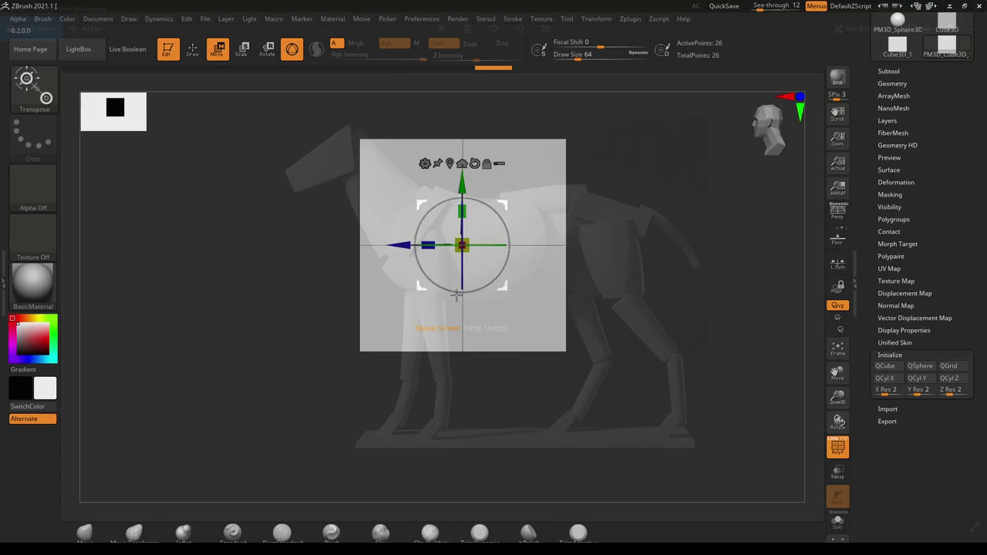
- Move the cube over the reference horse's head and rotate it to match the head's downward tilt
{"action": "left_click_drag", "start_coordinate": [502, 202], "coordinate": [397, 123]}
{"action": "left_click_drag", "start_coordinate": [360, 169], "coordinate": [247, 139]}
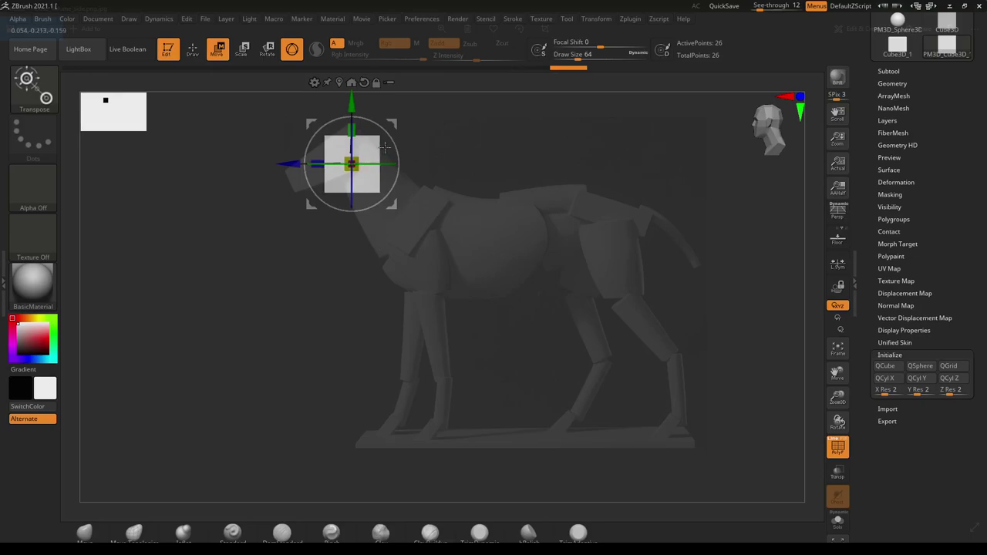
{"action": "mouse_move", "coordinate": [361, 203]}
{"action": "left_mouse_down"}
{"action": "mouse_move", "coordinate": [396, 176]}
{"action": "mouse_move", "coordinate": [384, 125]}
{"action": "left_mouse_up"}
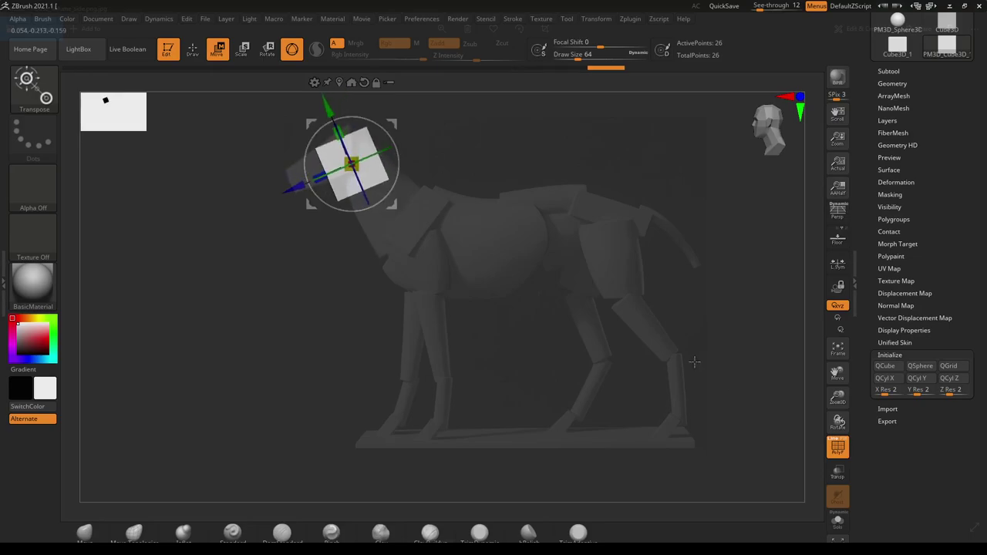
{"action": "left_click", "coordinate": [838, 471]}
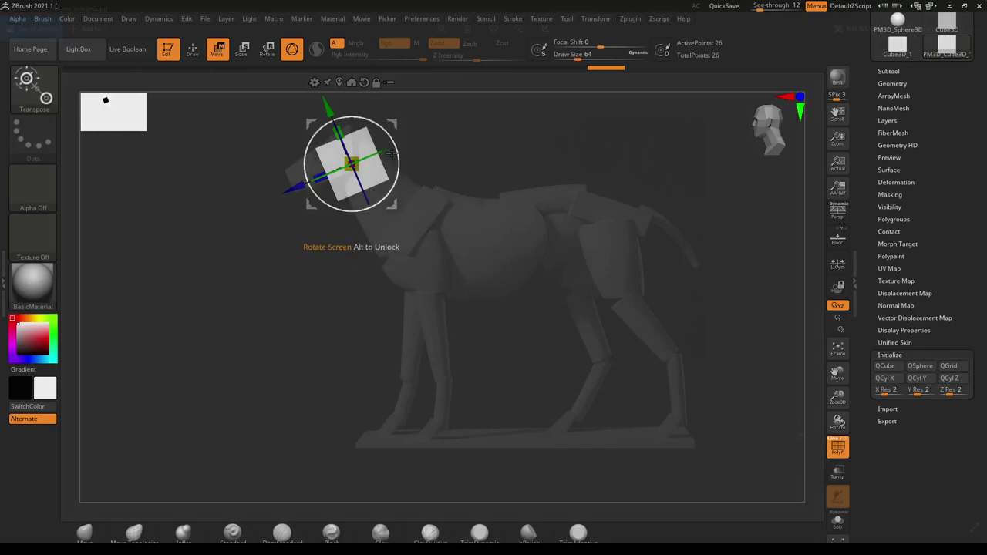
{"action": "left_click_drag", "start_coordinate": [392, 124], "coordinate": [380, 113]}
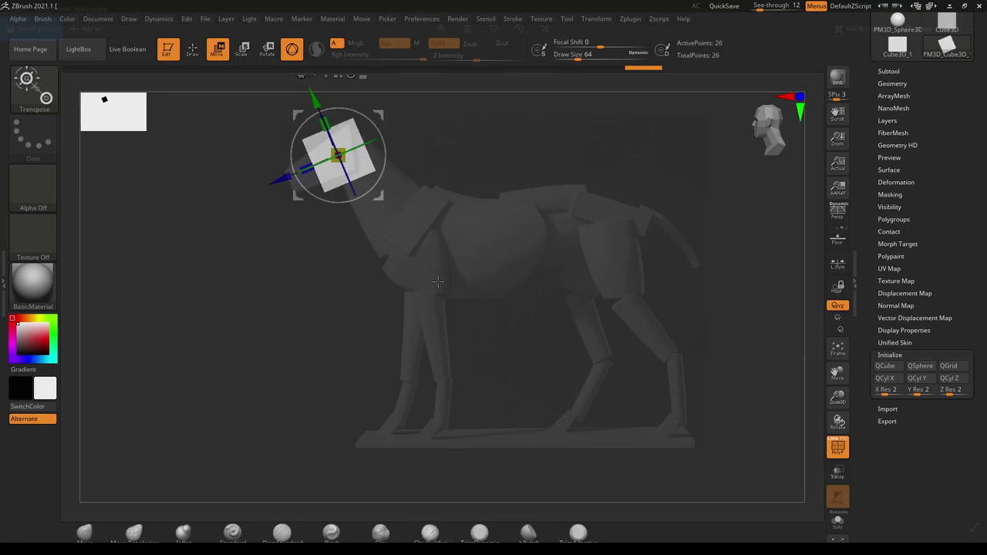
{"action": "left_click_drag", "start_coordinate": [379, 133], "coordinate": [376, 128]}
- Try stretching the head cube along its Z axis from its centre and undo the stretch
{"action": "left_click_drag", "start_coordinate": [308, 172], "coordinate": [279, 179]}
{"action": "key", "text": "ctrl"}
{"action": "key", "text": "ctrl+z"}
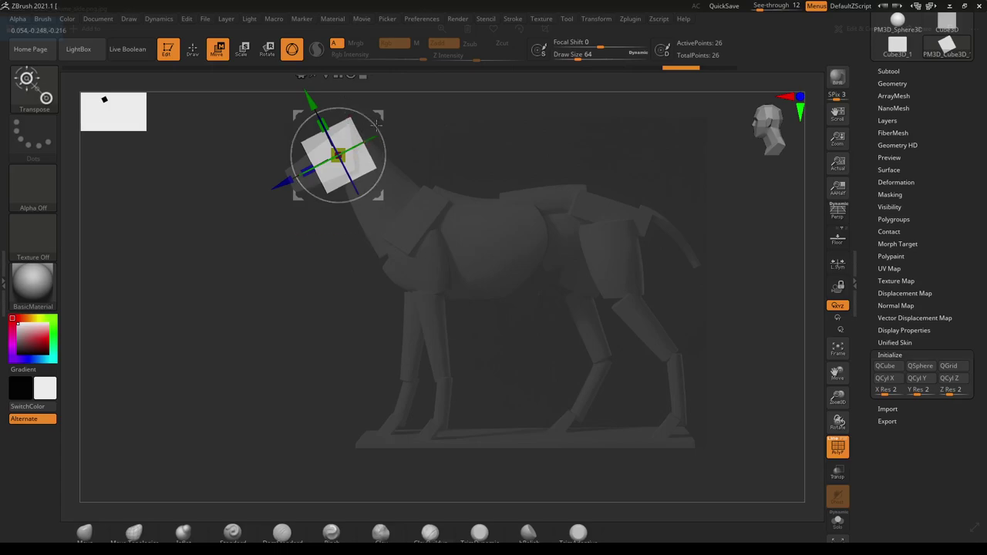
- Relocate the gizmo to the back face of the head cube and stretch the cube along Z toward the muzzle
{"action": "left_click_drag", "start_coordinate": [500, 114], "coordinate": [496, 147], "text": "alt"}
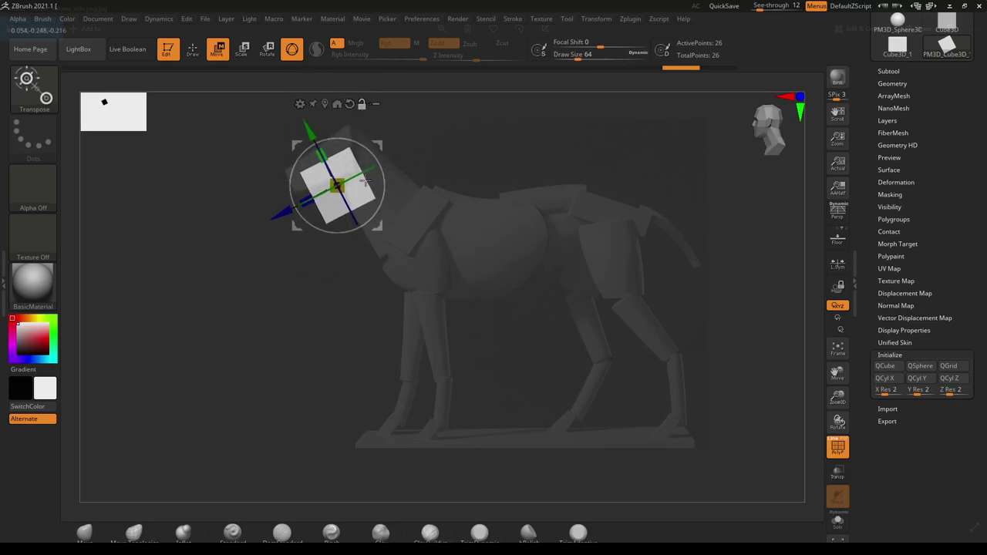
{"action": "left_click_drag", "start_coordinate": [275, 216], "coordinate": [307, 202]}
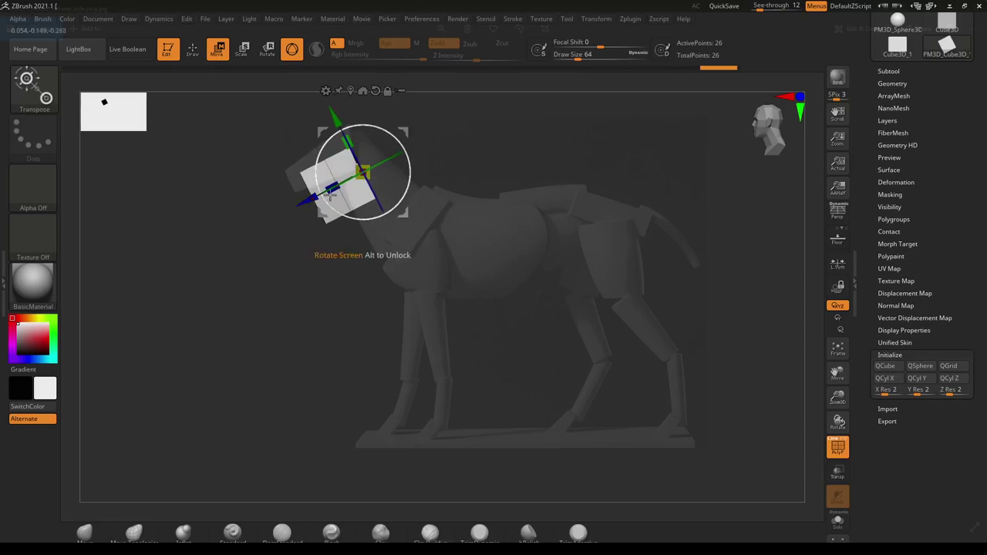
{"action": "mouse_move", "coordinate": [333, 189]}
{"action": "left_mouse_down"}
{"action": "mouse_move", "coordinate": [305, 206]}
{"action": "mouse_move", "coordinate": [325, 199]}
{"action": "left_mouse_up"}
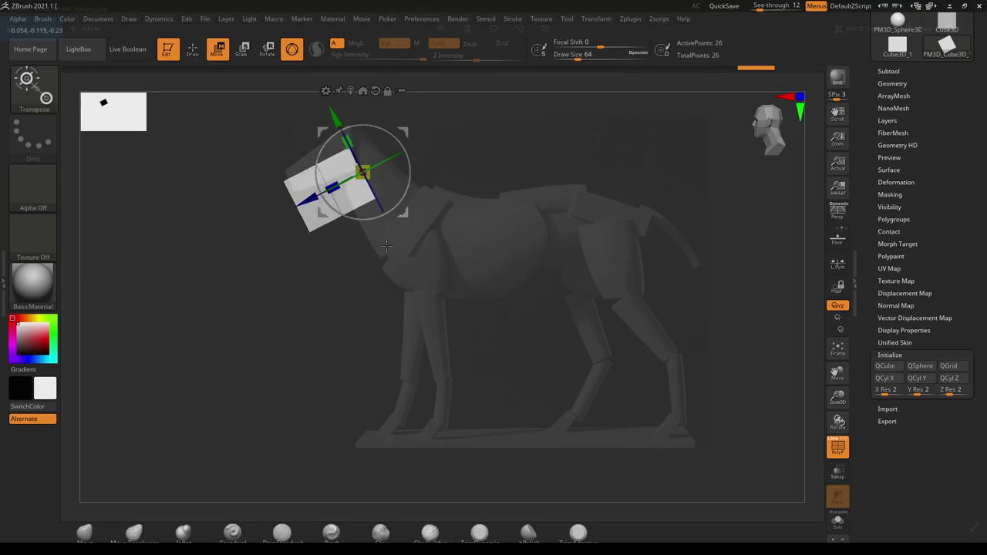
- Move the lengthened cube back onto the reference head and fine-tune its length and position to fit
{"action": "left_click_drag", "start_coordinate": [404, 132], "coordinate": [399, 106]}
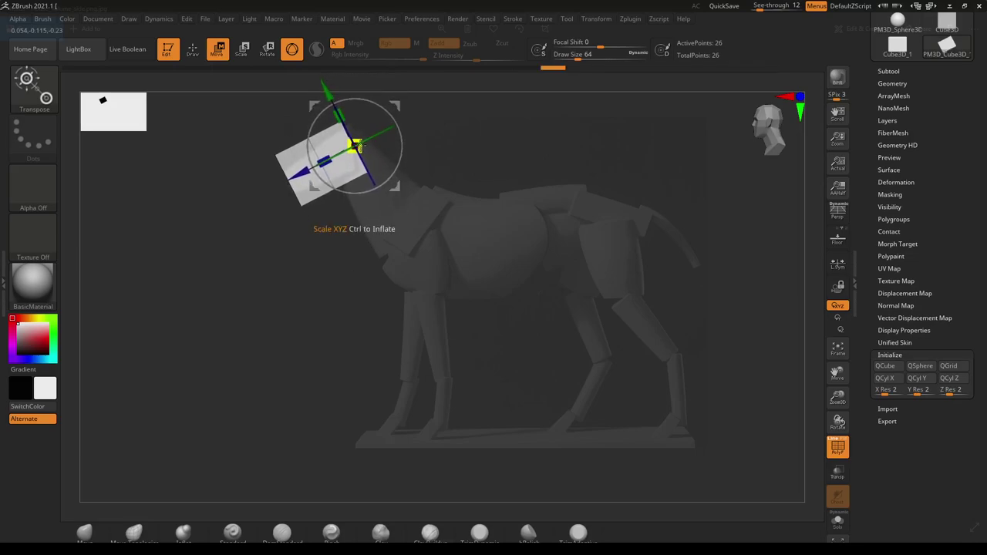
{"action": "left_click_drag", "start_coordinate": [313, 164], "coordinate": [332, 154]}
{"action": "left_click_drag", "start_coordinate": [397, 104], "coordinate": [401, 103]}
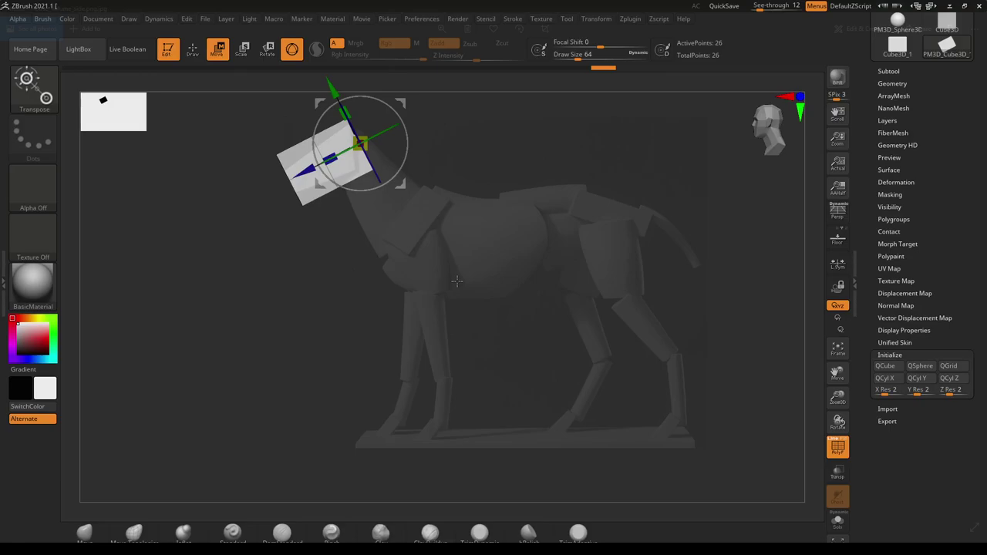
- Switch to Draw mode with the Move Topological brush and set its Draw Size to 35
{"action": "key", "text": "ctrl+n"}
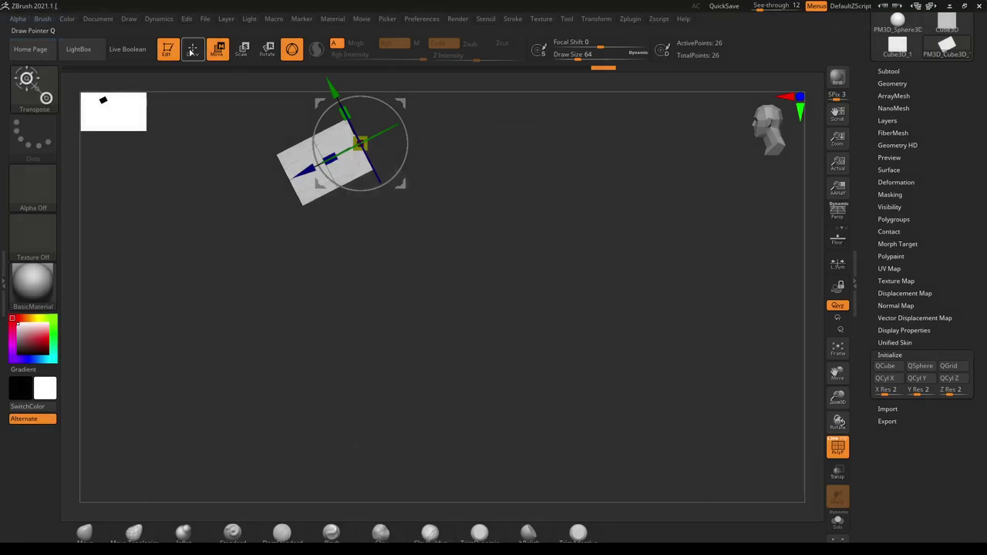
{"action": "left_click", "coordinate": [193, 51]}
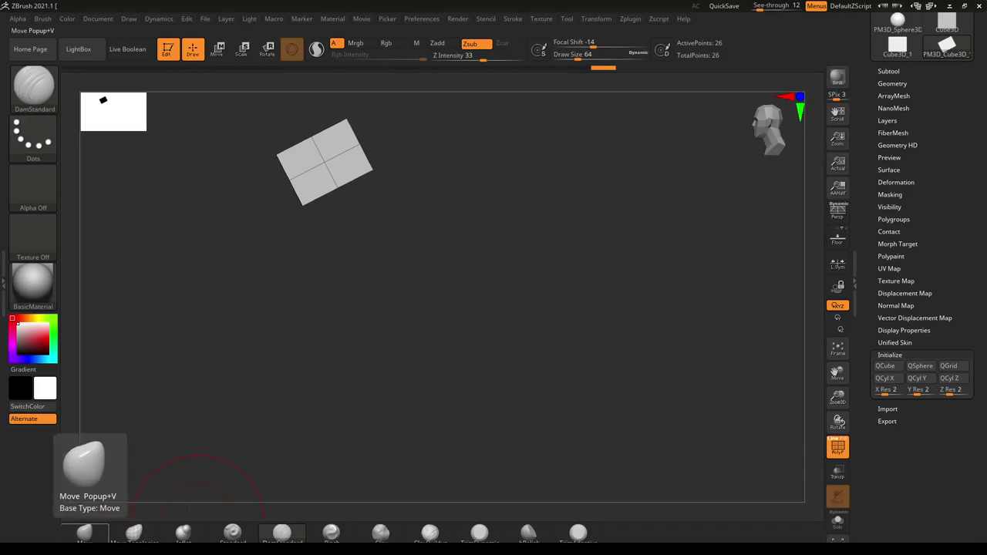
{"action": "left_click", "coordinate": [133, 533]}
{"action": "key", "text": "s"}
{"action": "left_click_drag", "start_coordinate": [297, 168], "coordinate": [290, 168]}
{"action": "mouse_move", "coordinate": [339, 227]}
{"action": "left_mouse_down", "text": "alt"}
{"action": "mouse_move", "coordinate": [347, 260]}
{"action": "mouse_move", "coordinate": [340, 228]}
{"action": "left_mouse_up", "text": "alt"}
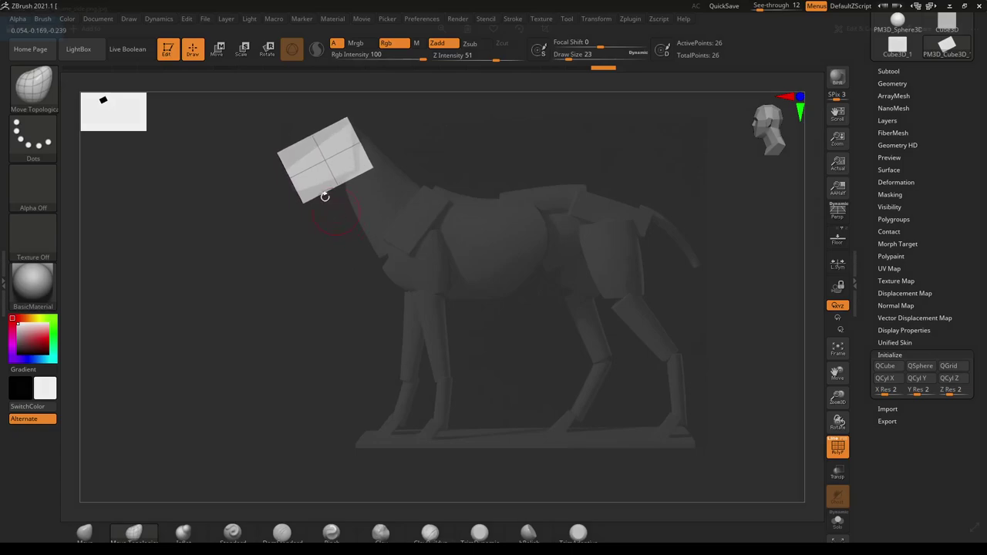
{"action": "key", "text": "s"}
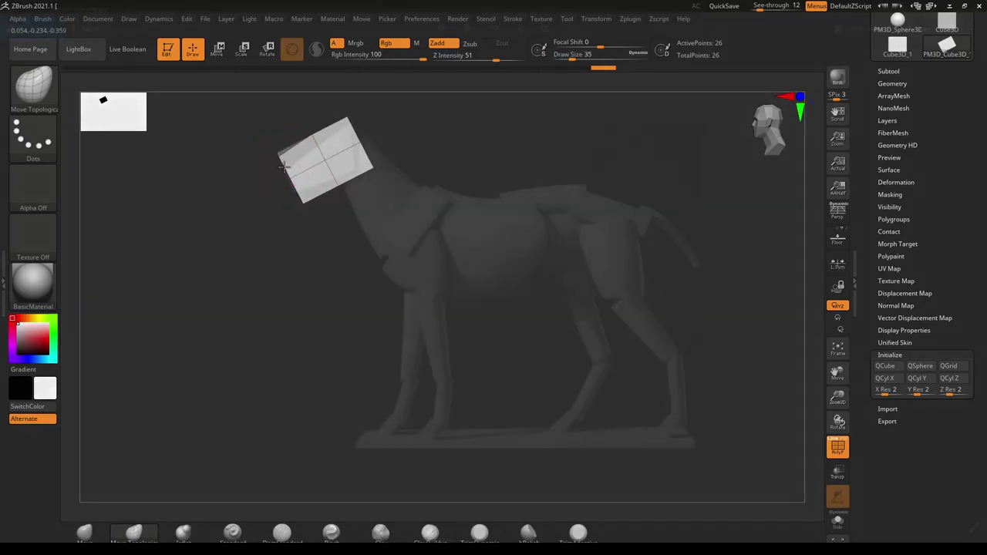
- Try pulling the muzzle corner of the head cube, undo it, and compare the Move brush before returning to Move Topological
{"action": "left_click_drag", "start_coordinate": [287, 172], "coordinate": [282, 153]}
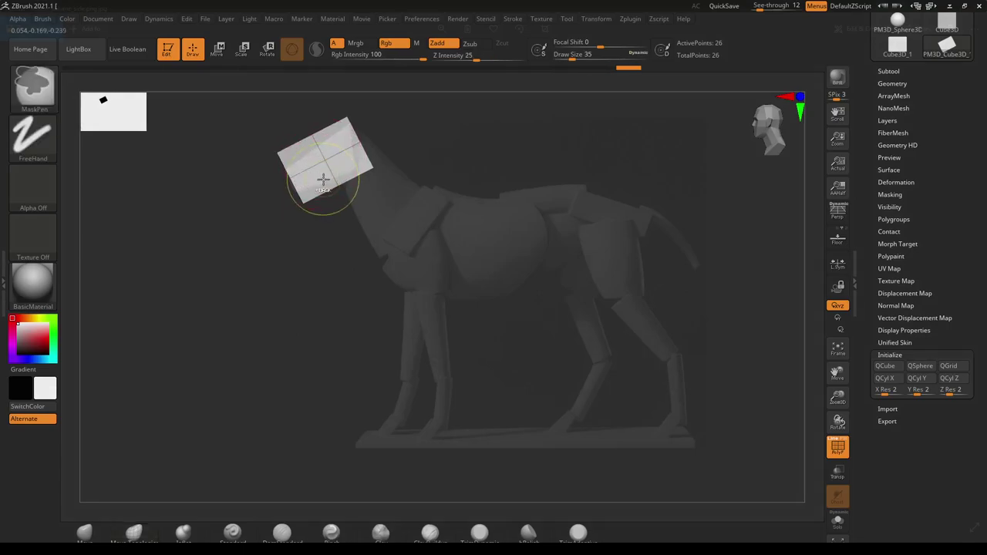
{"action": "key", "text": "ctrl+z"}
{"action": "left_click", "coordinate": [89, 535]}
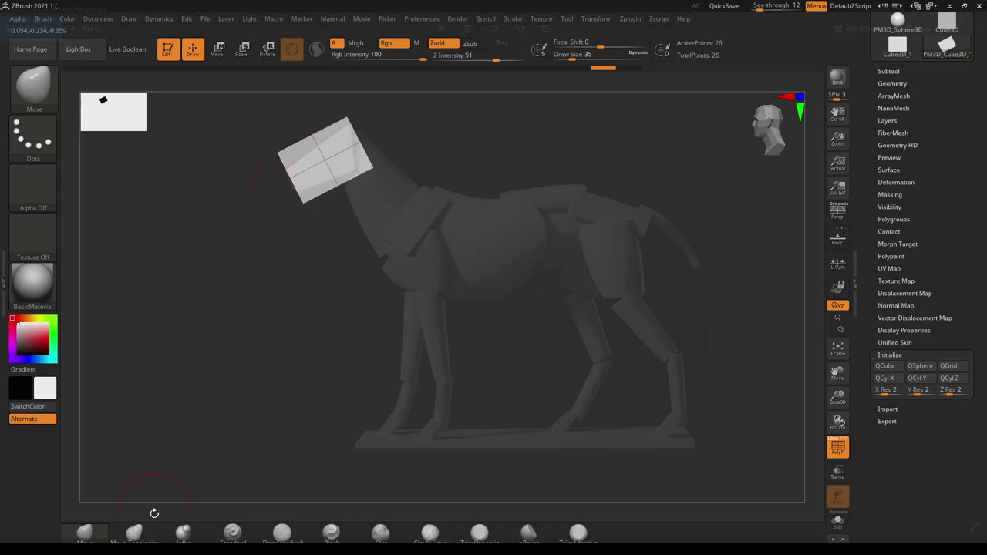
{"action": "left_click", "coordinate": [133, 532]}
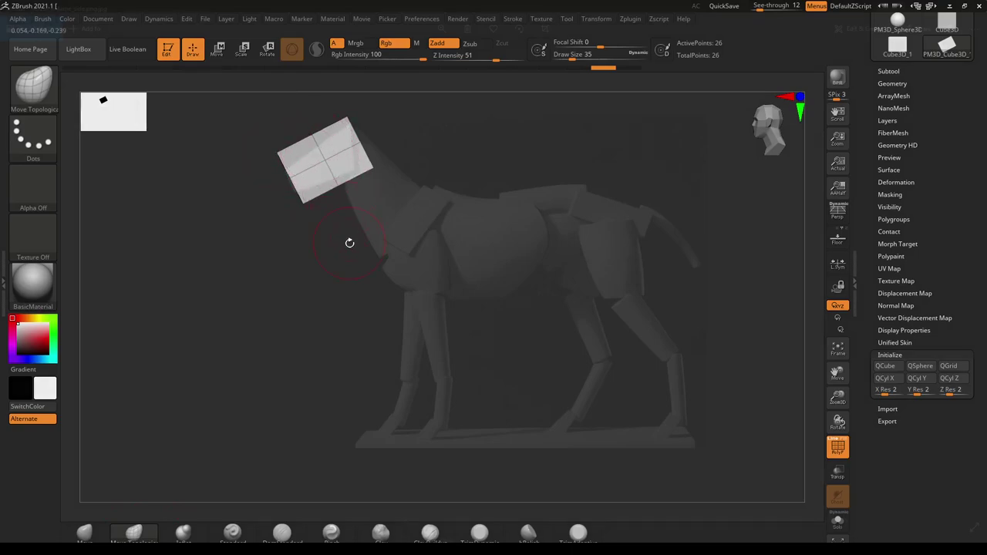
- Pull the head cube's upper muzzle corner down with Move Topological and inspect the shape from the front
{"action": "left_click_drag", "start_coordinate": [278, 153], "coordinate": [294, 194]}
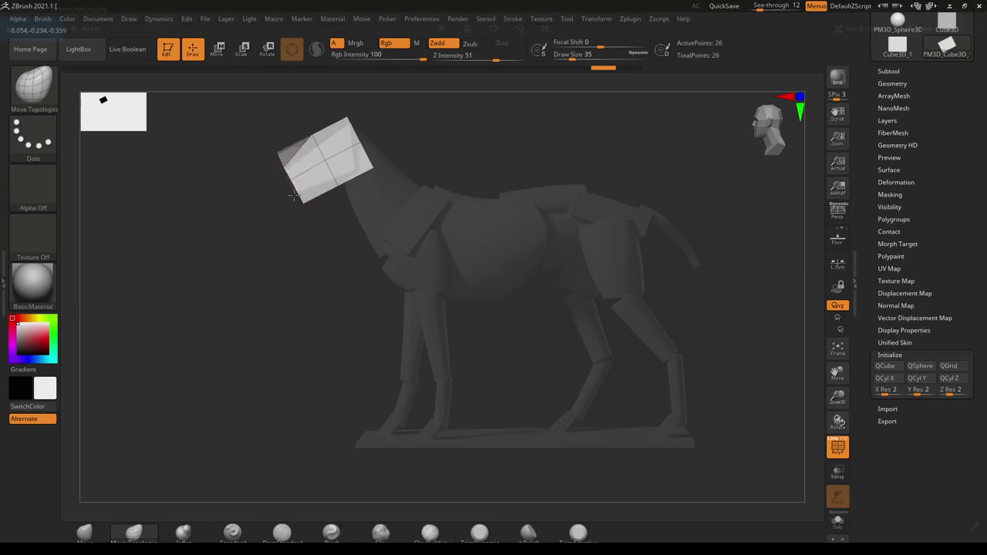
{"action": "left_click_drag", "start_coordinate": [335, 251], "coordinate": [376, 247]}
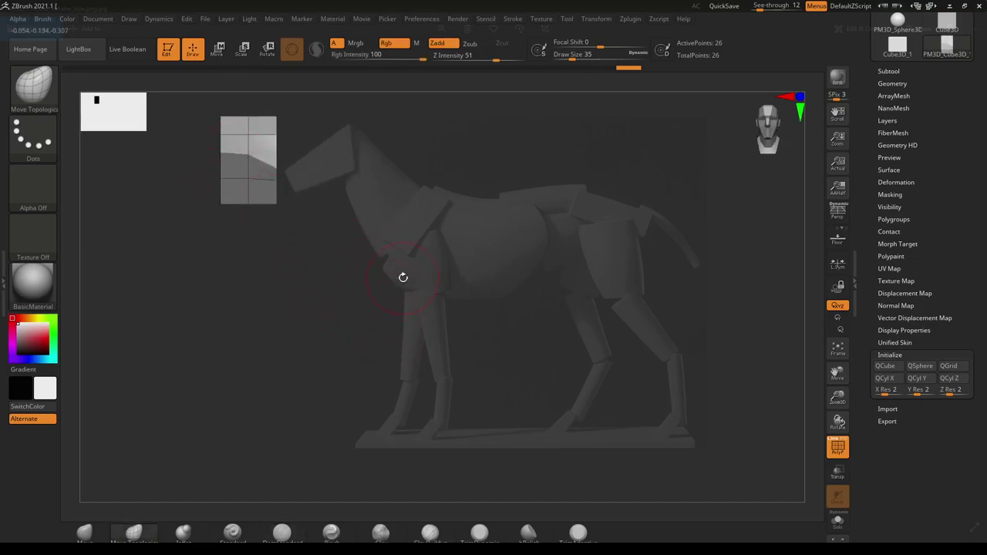
- Undo the last muzzle pull on the head cube and activate symmetry across the X axis
{"action": "key", "text": "ctrl+z"}
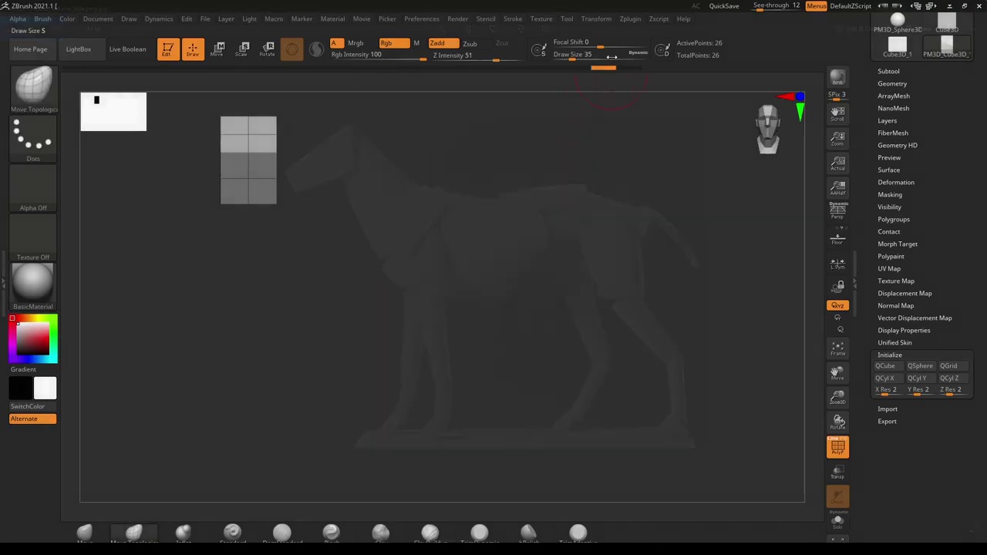
{"action": "left_click", "coordinate": [598, 20]}
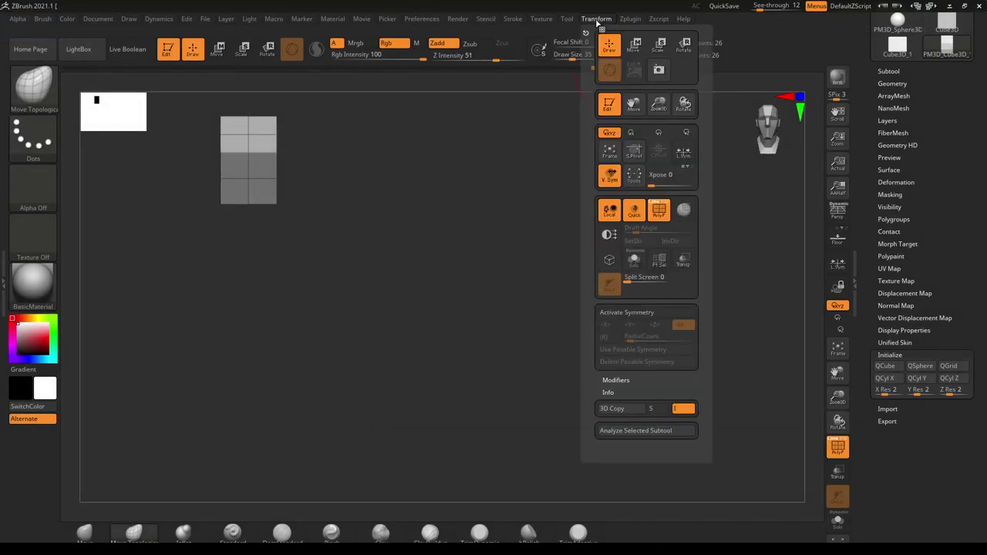
{"action": "left_click", "coordinate": [618, 313]}
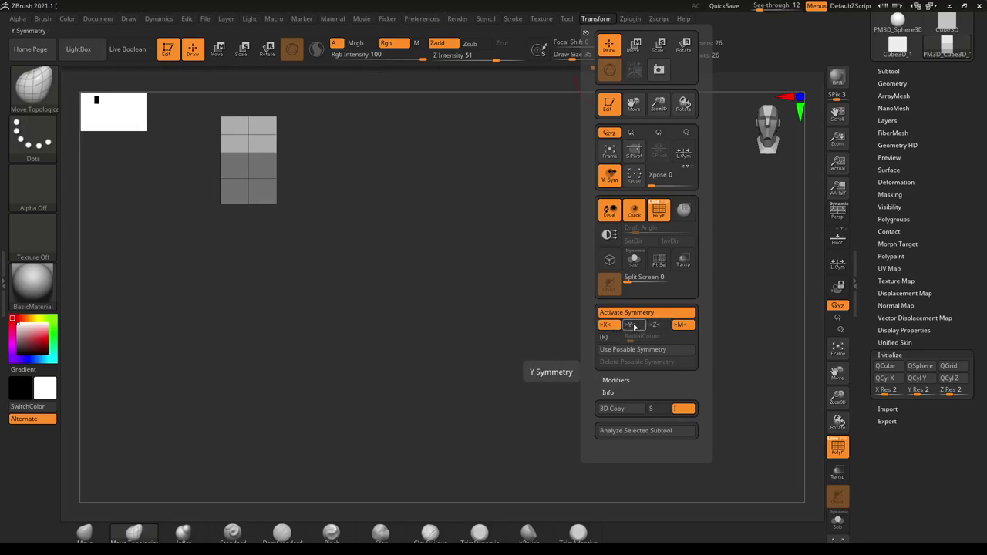
{"action": "left_click", "coordinate": [633, 325]}
{"action": "left_click", "coordinate": [609, 326]}
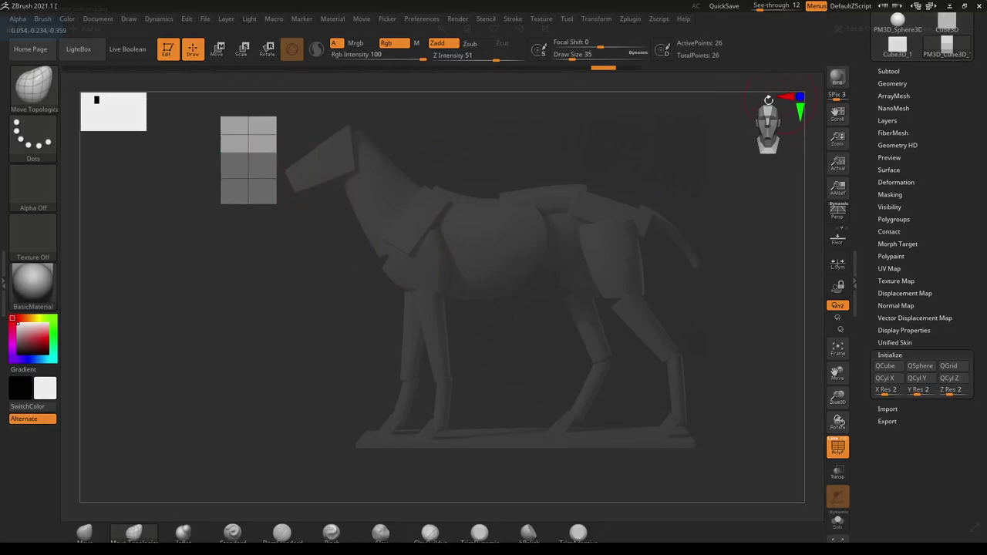
- Pull the head cube's upper muzzle corners down symmetrically with Move Topological in the side view and check the shape from the front
{"action": "left_click_drag", "start_coordinate": [272, 154], "coordinate": [274, 186]}
{"action": "key", "text": "ctrl+z"}
{"action": "left_click_drag", "start_coordinate": [427, 192], "coordinate": [397, 283]}
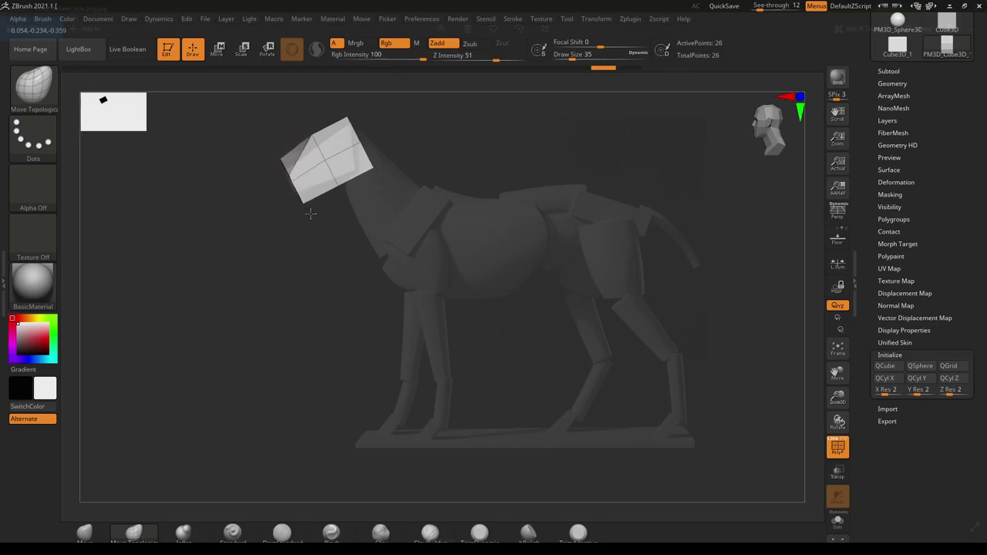
{"action": "mouse_move", "coordinate": [313, 137]}
{"action": "left_mouse_down"}
{"action": "mouse_move", "coordinate": [327, 170]}
{"action": "mouse_move", "coordinate": [290, 179]}
{"action": "mouse_move", "coordinate": [313, 149]}
{"action": "mouse_move", "coordinate": [321, 162]}
{"action": "mouse_move", "coordinate": [297, 181]}
{"action": "left_mouse_up"}
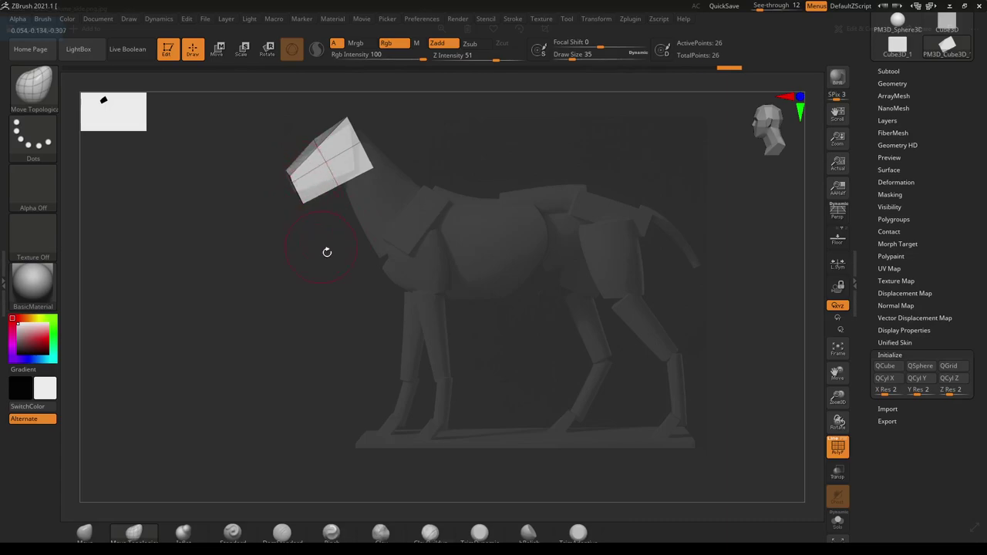
{"action": "left_click_drag", "start_coordinate": [330, 252], "coordinate": [385, 247]}
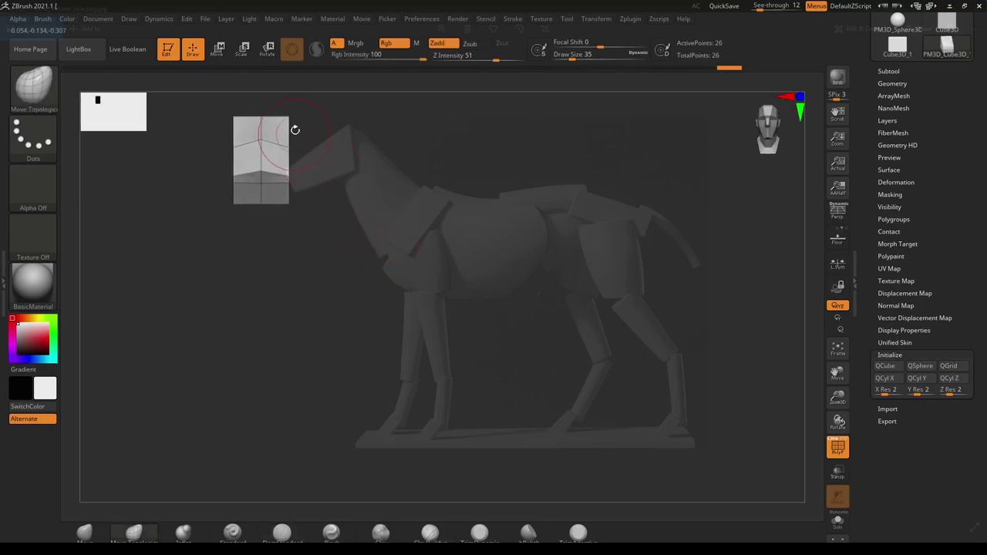
- Lower the head block's upper outer corners from the front and pull its rear jaw corners forward in the side view
{"action": "left_click_drag", "start_coordinate": [289, 116], "coordinate": [282, 138]}
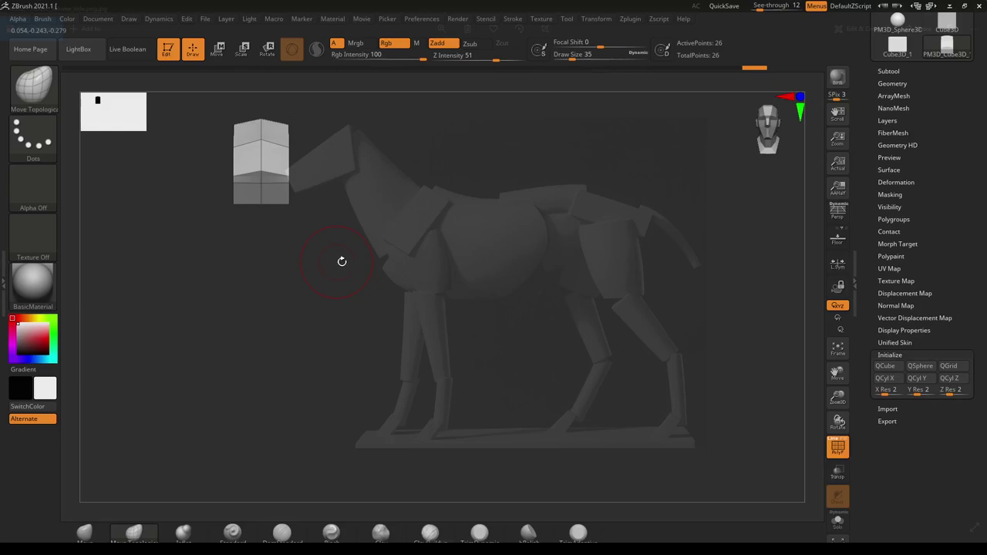
{"action": "left_click_drag", "start_coordinate": [776, 95], "coordinate": [784, 98]}
{"action": "left_click_drag", "start_coordinate": [294, 220], "coordinate": [474, 211], "text": "alt"}
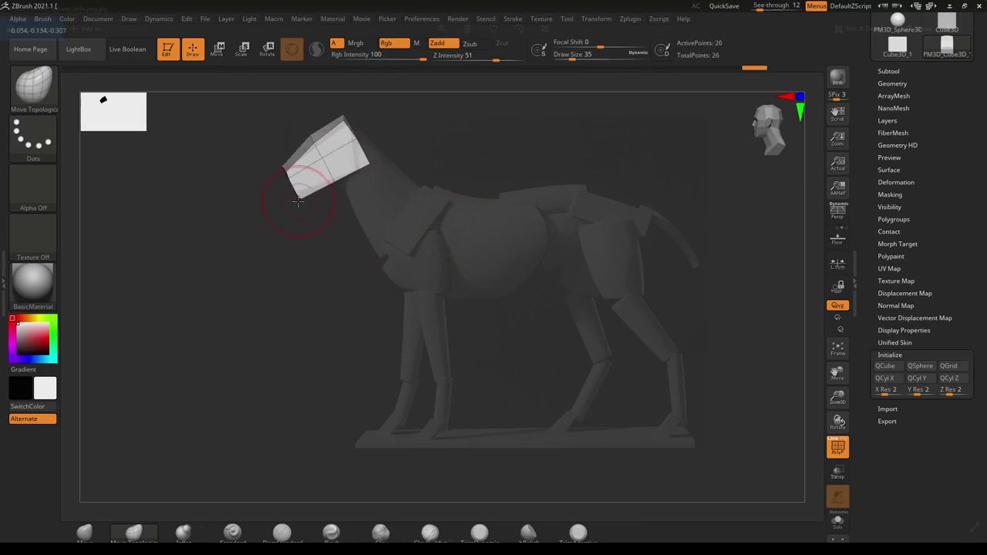
{"action": "left_click_drag", "start_coordinate": [361, 168], "coordinate": [333, 174]}
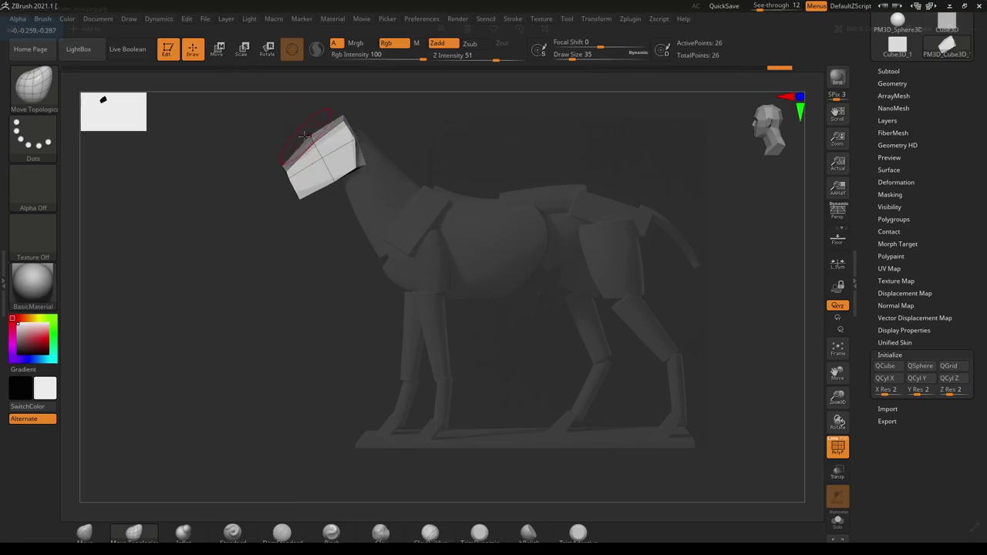
{"action": "left_click_drag", "start_coordinate": [307, 136], "coordinate": [336, 181]}
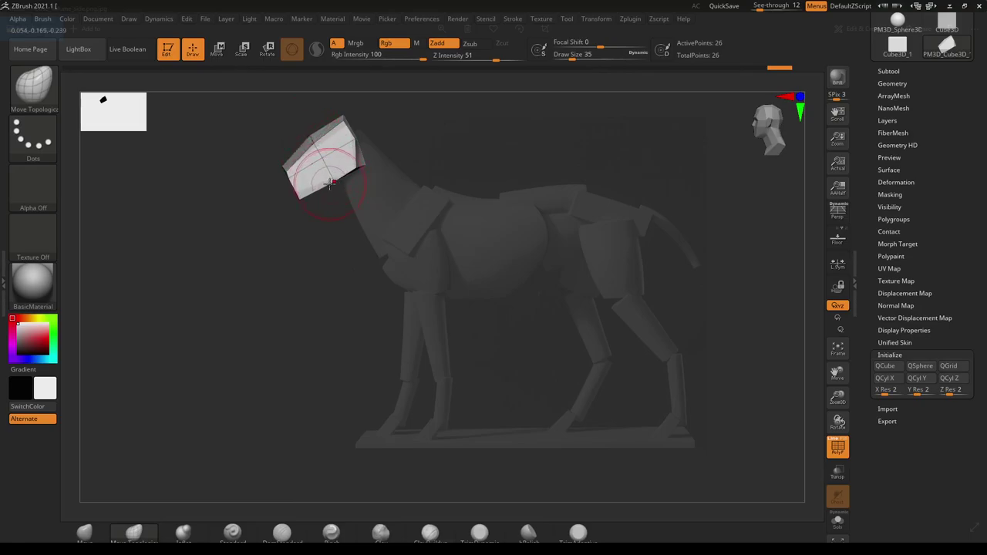
- Reset the gizmo orientation in Move mode, place the gizmo on the head's upper edge, and align it with the head's slope
{"action": "left_click", "coordinate": [218, 57]}
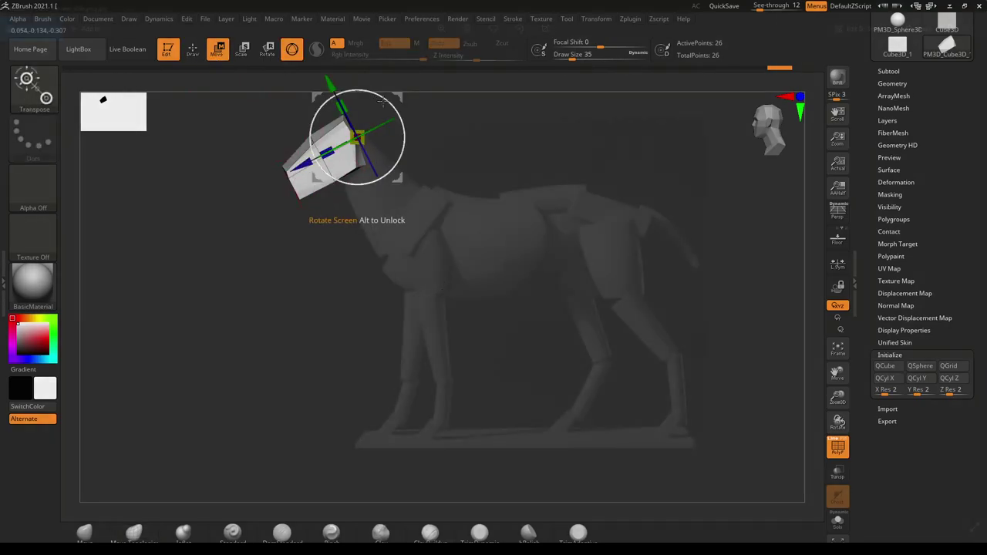
{"action": "left_click_drag", "start_coordinate": [460, 137], "coordinate": [492, 217], "text": "alt"}
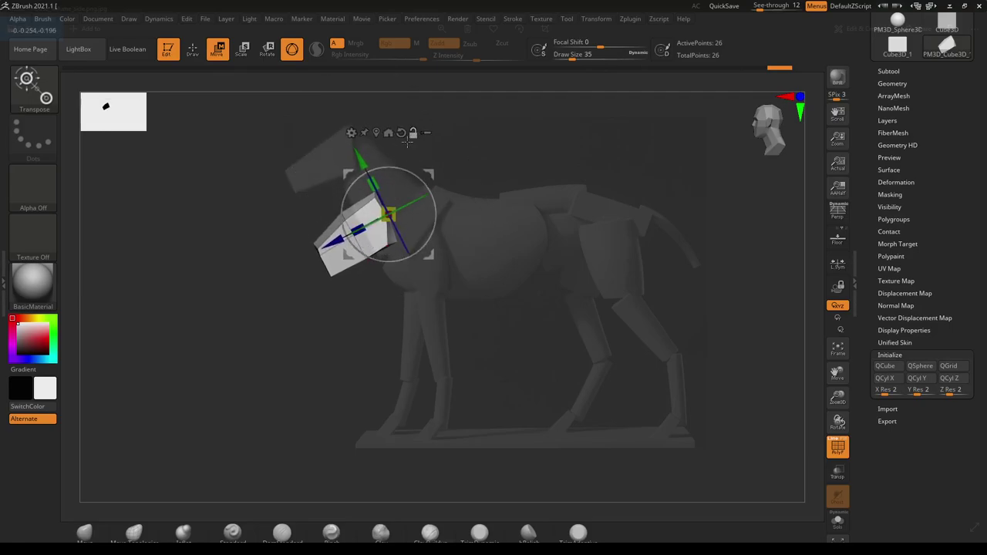
{"action": "left_click", "coordinate": [401, 133]}
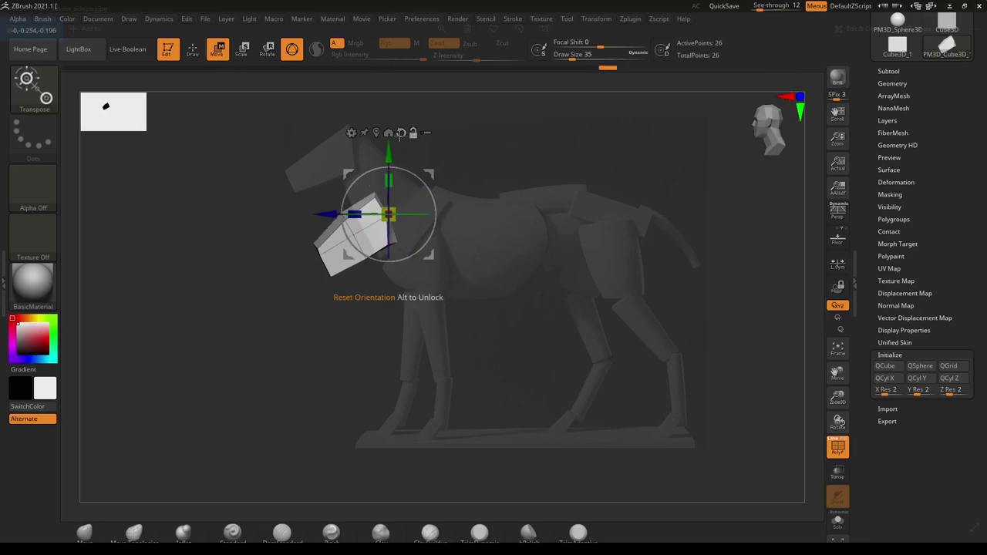
{"action": "left_click_drag", "start_coordinate": [360, 177], "coordinate": [346, 197]}
{"action": "left_click_drag", "start_coordinate": [337, 245], "coordinate": [309, 264], "text": "alt"}
{"action": "left_click_drag", "start_coordinate": [323, 187], "coordinate": [311, 164]}
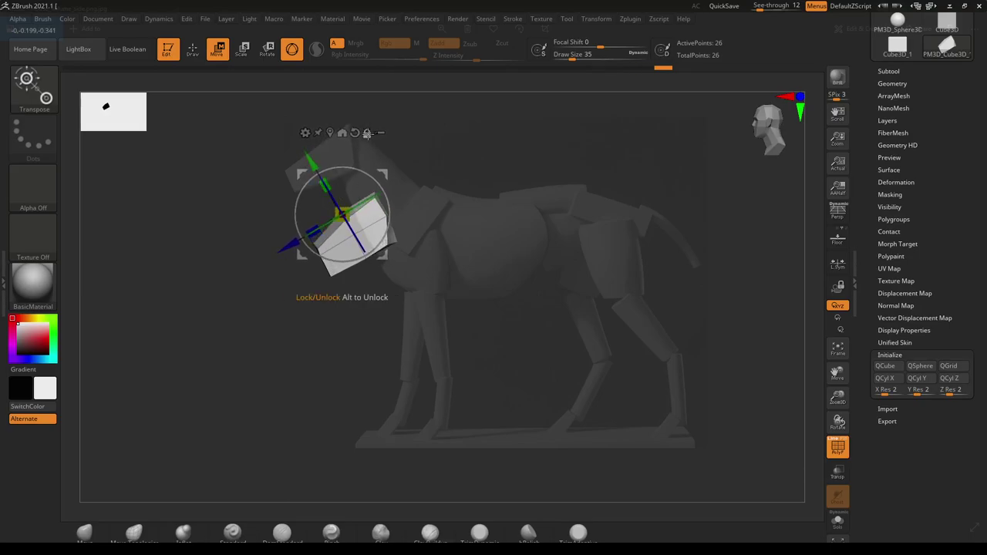
- Move the head back over the reference, set See-through to 38, and scale the head's depth to about 0.94 across its slope
{"action": "left_click_drag", "start_coordinate": [327, 183], "coordinate": [380, 156]}
{"action": "key", "text": "ctrl+z"}
{"action": "left_click_drag", "start_coordinate": [500, 238], "coordinate": [469, 170], "text": "alt"}
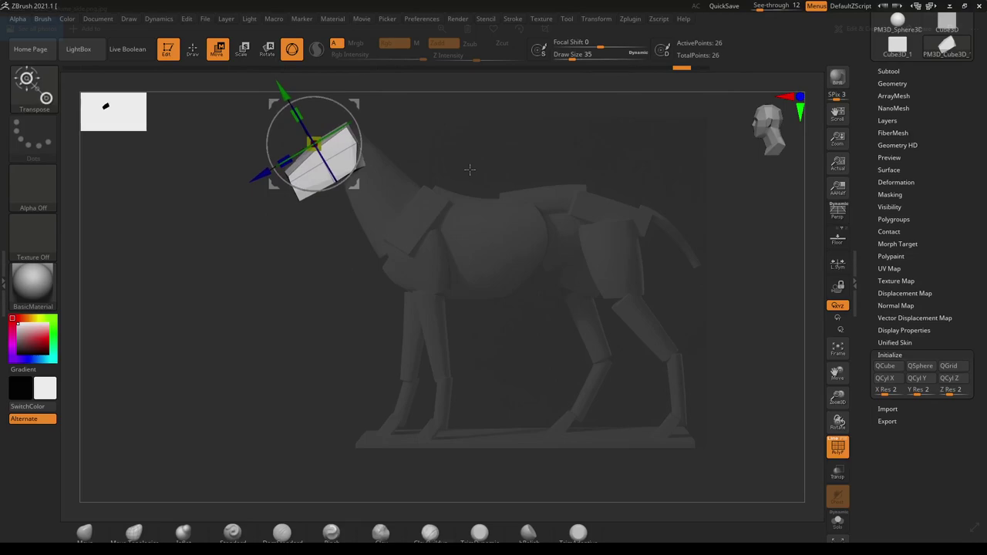
{"action": "left_click_drag", "start_coordinate": [761, 13], "coordinate": [772, 9]}
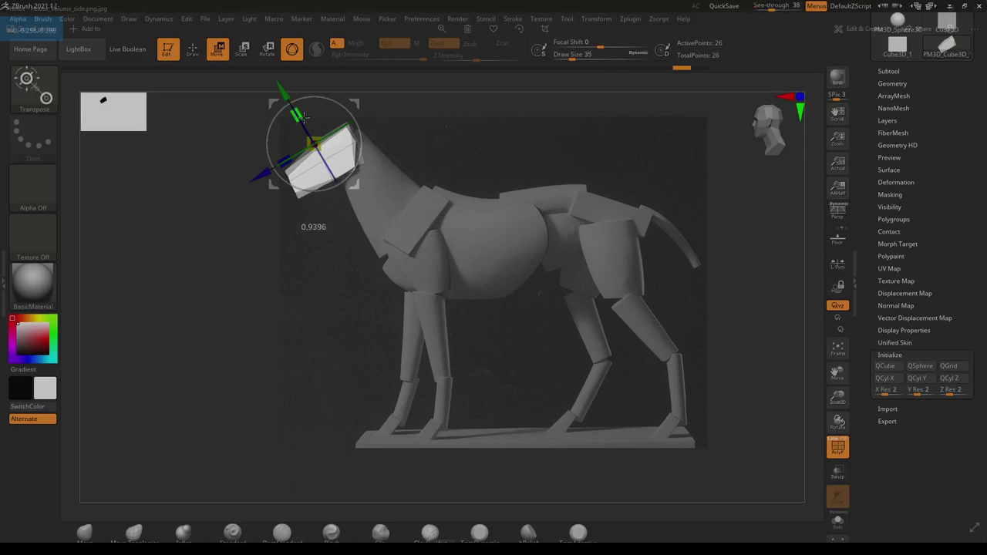
- Return to Draw mode and pull the lower muzzle and rear jaw corners to match the reference head outline
{"action": "left_click", "coordinate": [200, 59]}
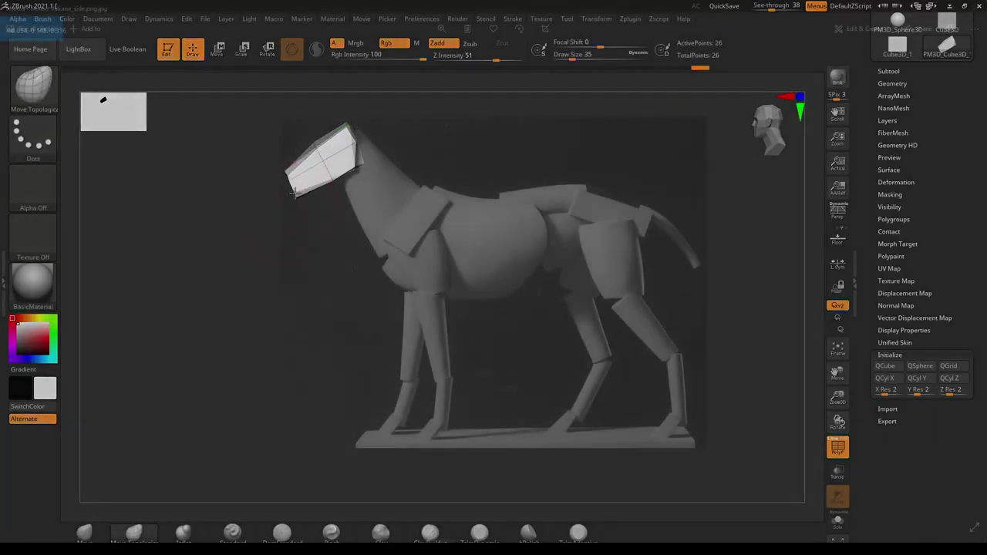
{"action": "left_click_drag", "start_coordinate": [290, 181], "coordinate": [295, 190]}
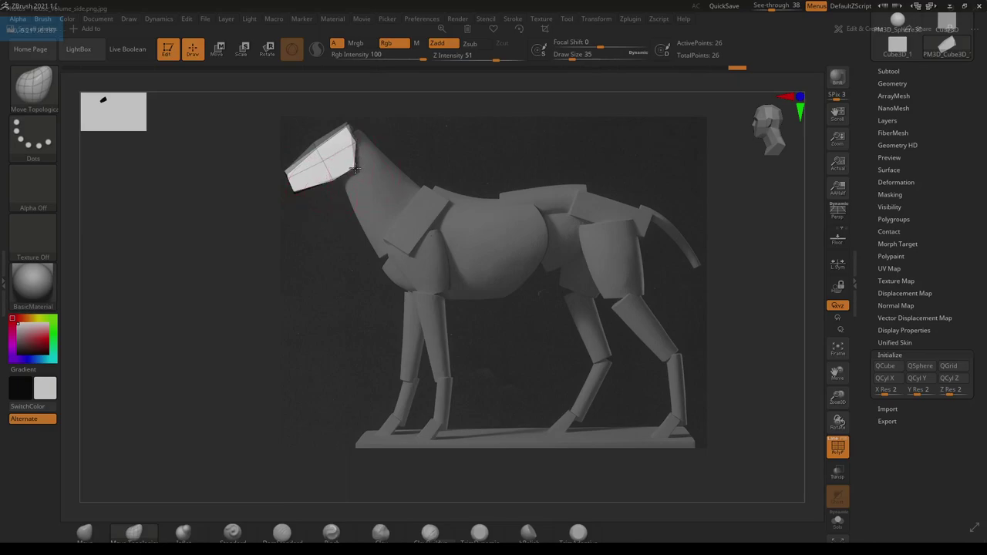
{"action": "mouse_move", "coordinate": [359, 168]}
{"action": "left_mouse_down"}
{"action": "mouse_move", "coordinate": [353, 125]}
{"action": "mouse_move", "coordinate": [314, 157]}
{"action": "mouse_move", "coordinate": [347, 130]}
{"action": "left_mouse_up"}
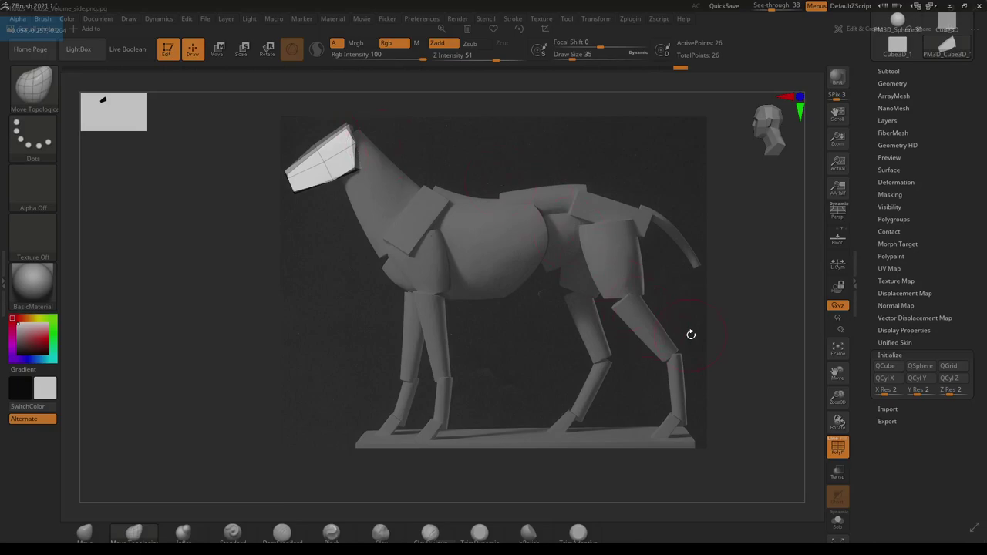
- Narrow the head block by scaling it along the X axis in the front view
{"action": "left_click_drag", "start_coordinate": [691, 334], "coordinate": [809, 94]}
{"action": "left_click", "coordinate": [802, 97]}
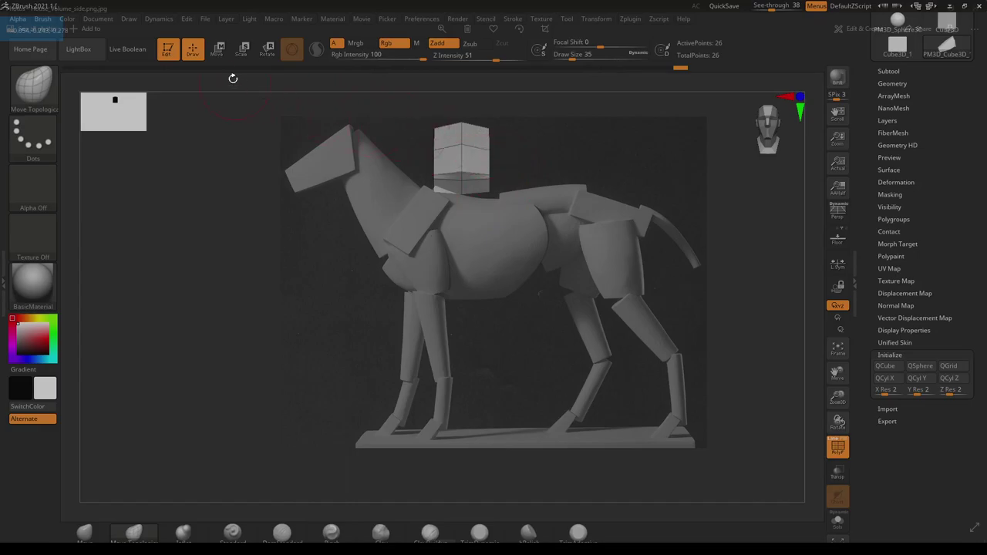
{"action": "left_click", "coordinate": [219, 57]}
{"action": "left_click_drag", "start_coordinate": [423, 144], "coordinate": [435, 144]}
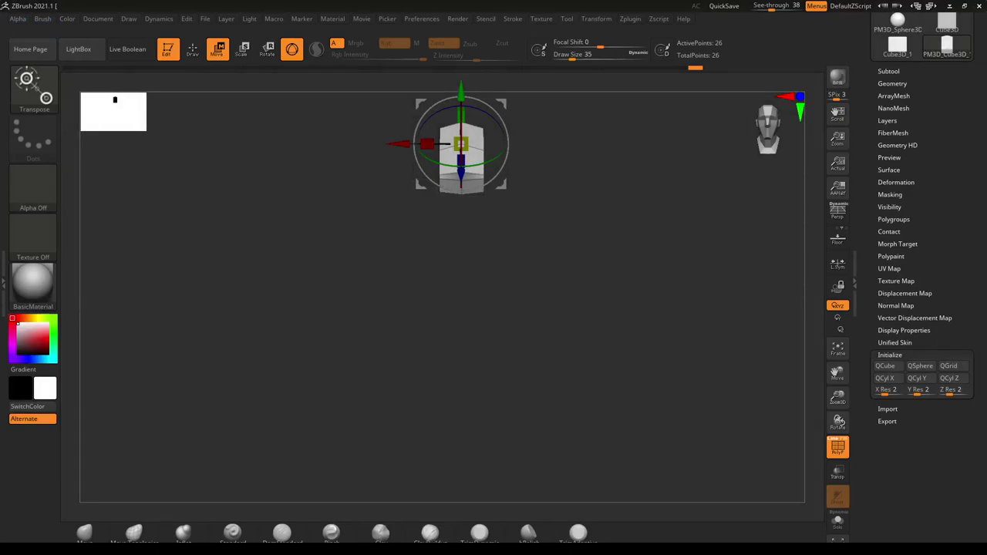
- Switch to the IMGs folder, examine House_sfront.jpg for the horse head's front proportions, and return to ZBrush
{"action": "left_click", "coordinate": [441, 550]}
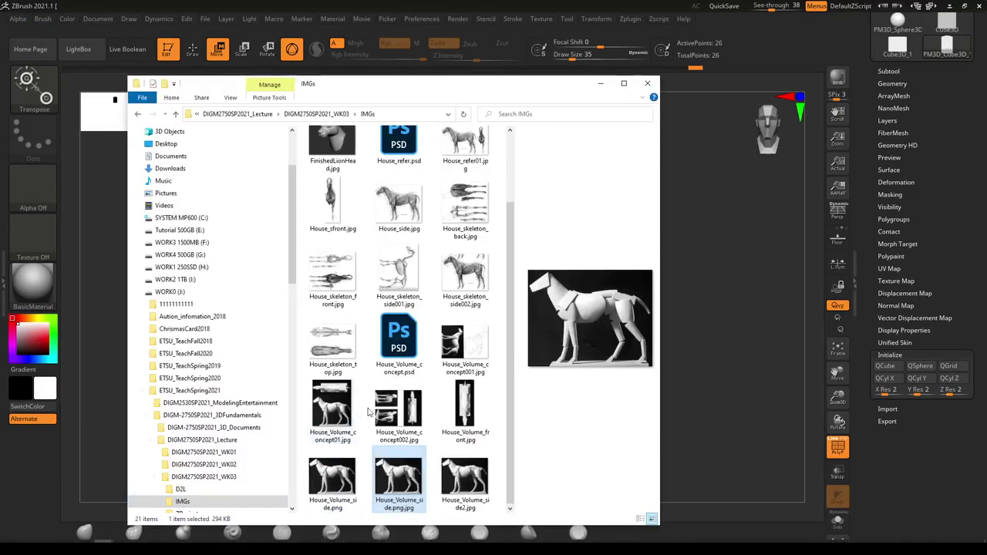
{"action": "left_click", "coordinate": [334, 199]}
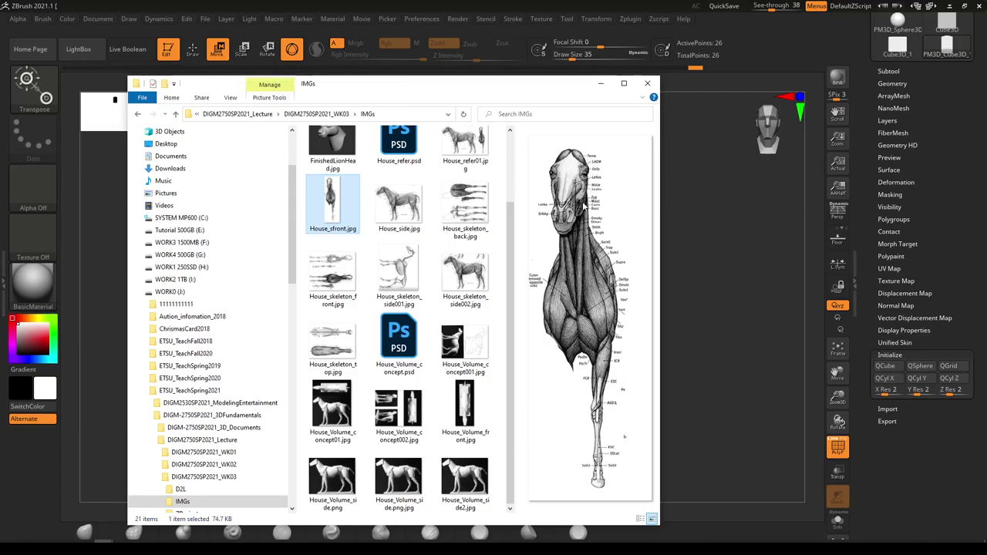
{"action": "left_click", "coordinate": [745, 48]}
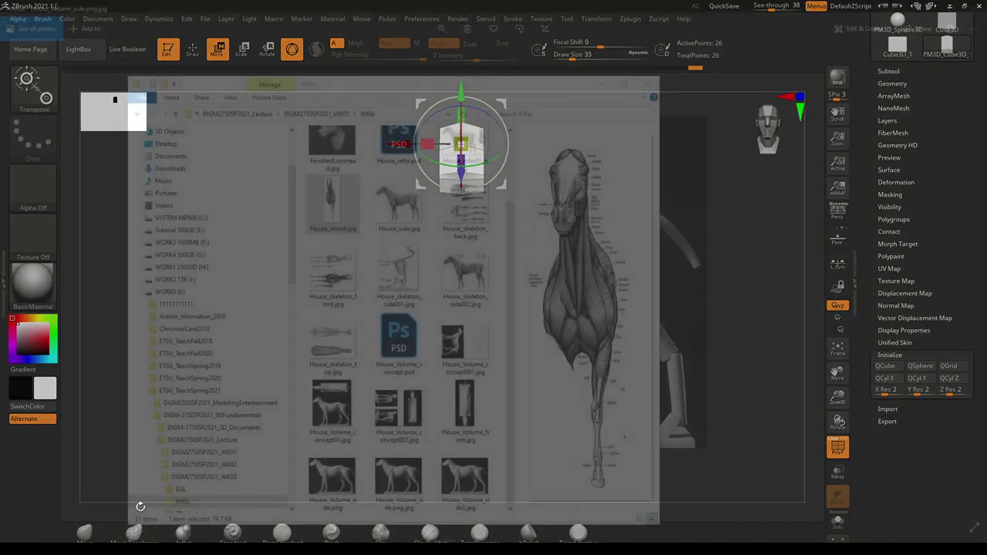
{"action": "key", "text": "alt+Tab"}
{"action": "left_click", "coordinate": [421, 169]}
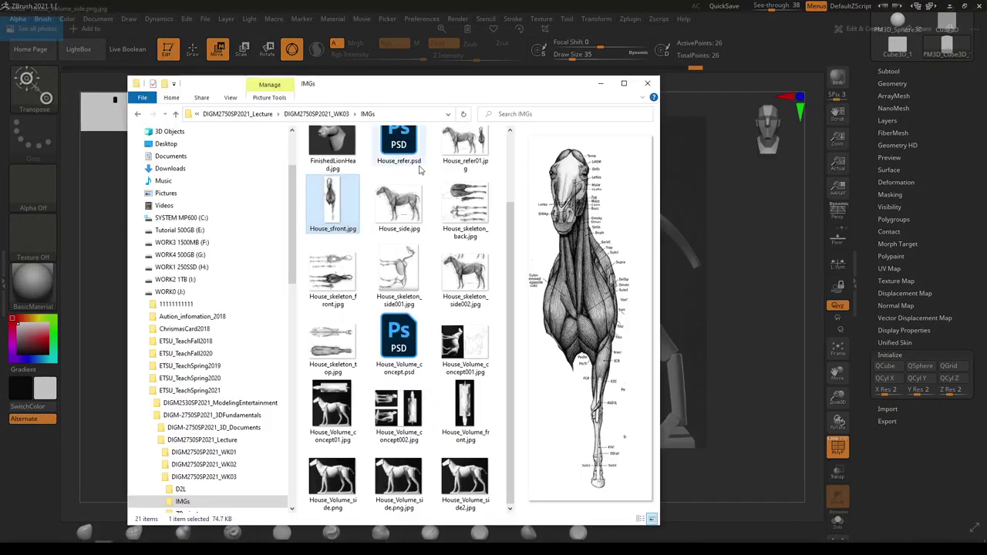
{"action": "left_click", "coordinate": [601, 83]}
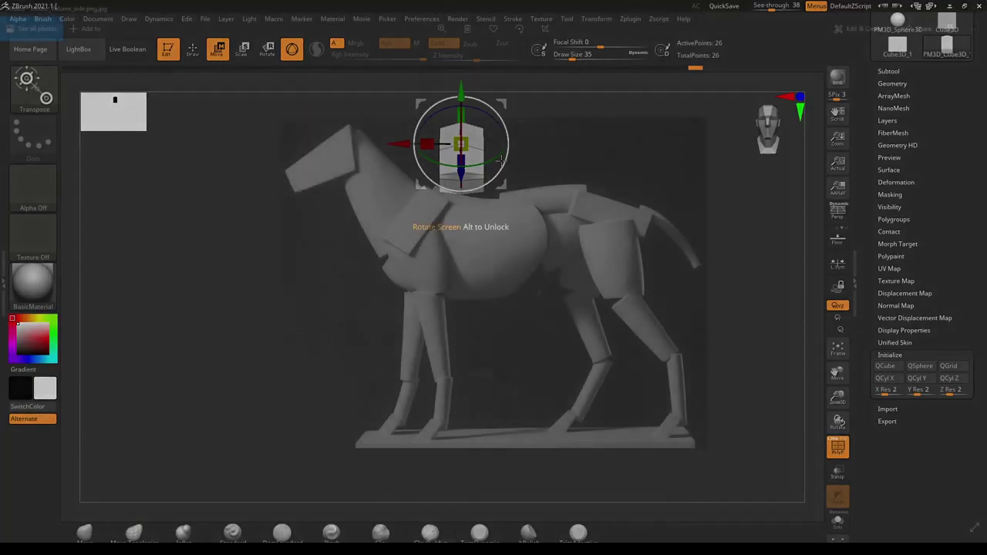
- Taper the muzzle inward symmetrically with Move Topological in the front view, and refine the nose edge using Draw Size 7
{"action": "left_click", "coordinate": [192, 53]}
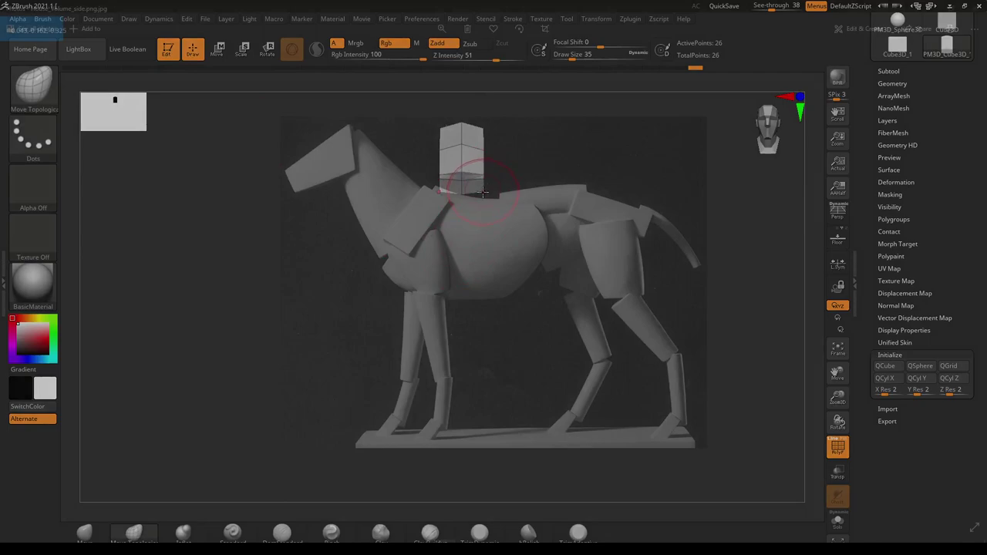
{"action": "left_click_drag", "start_coordinate": [477, 192], "coordinate": [475, 176]}
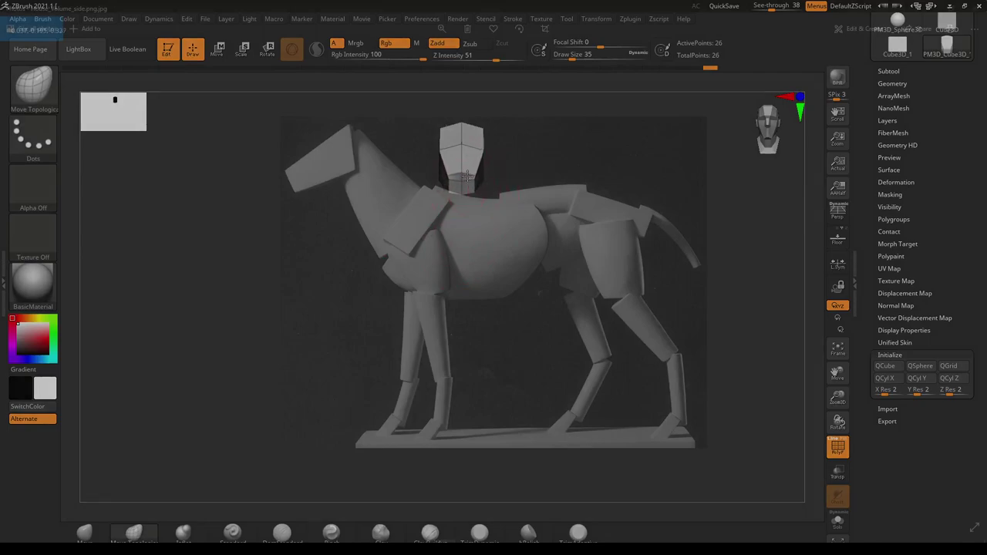
{"action": "left_click_drag", "start_coordinate": [668, 168], "coordinate": [543, 393]}
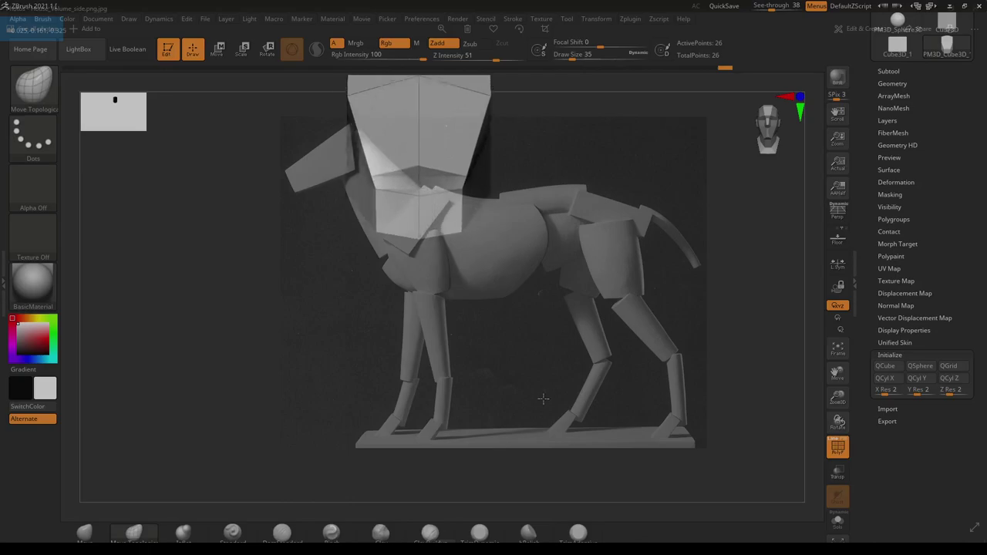
{"action": "key", "text": "s"}
{"action": "left_click_drag", "start_coordinate": [462, 176], "coordinate": [433, 168]}
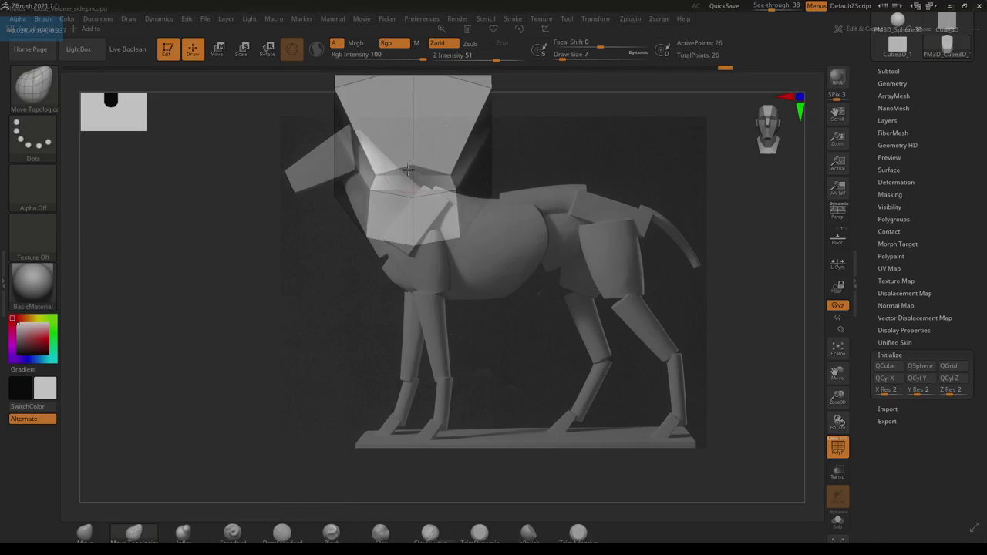
{"action": "left_click_drag", "start_coordinate": [525, 190], "coordinate": [518, 246]}
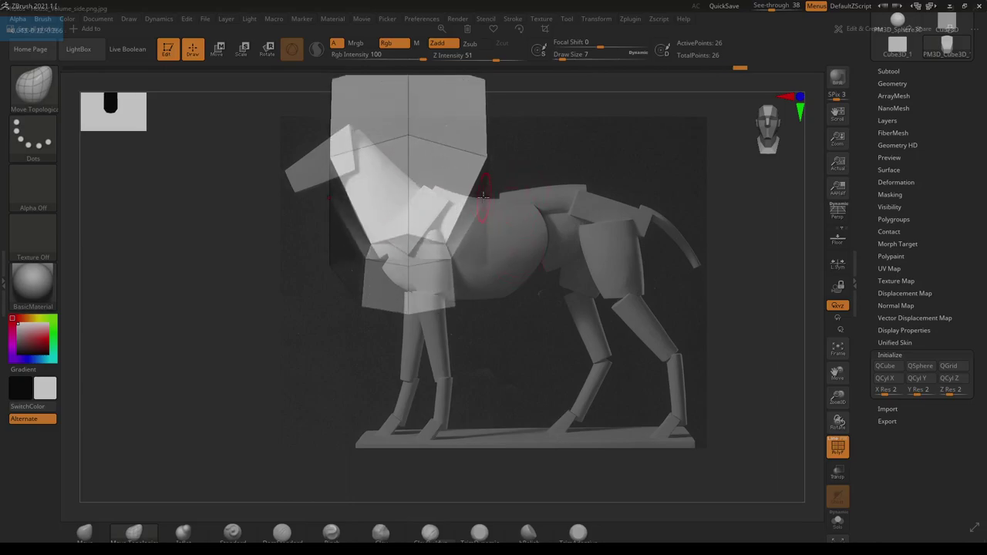
- Set the Draw Size to 23 and pull the head's cheek corners slightly outward
{"action": "key", "text": "s"}
{"action": "left_click_drag", "start_coordinate": [485, 199], "coordinate": [492, 199]}
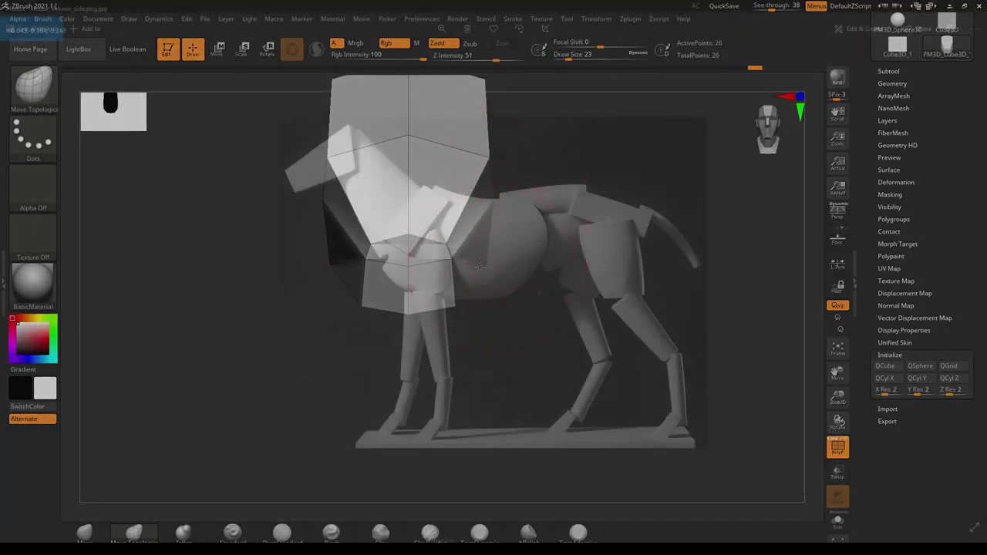
{"action": "left_click_drag", "start_coordinate": [535, 221], "coordinate": [539, 244], "text": "alt"}
- Bring the head into the side view over the reference and undo the last three edits
{"action": "left_click", "coordinate": [788, 97]}
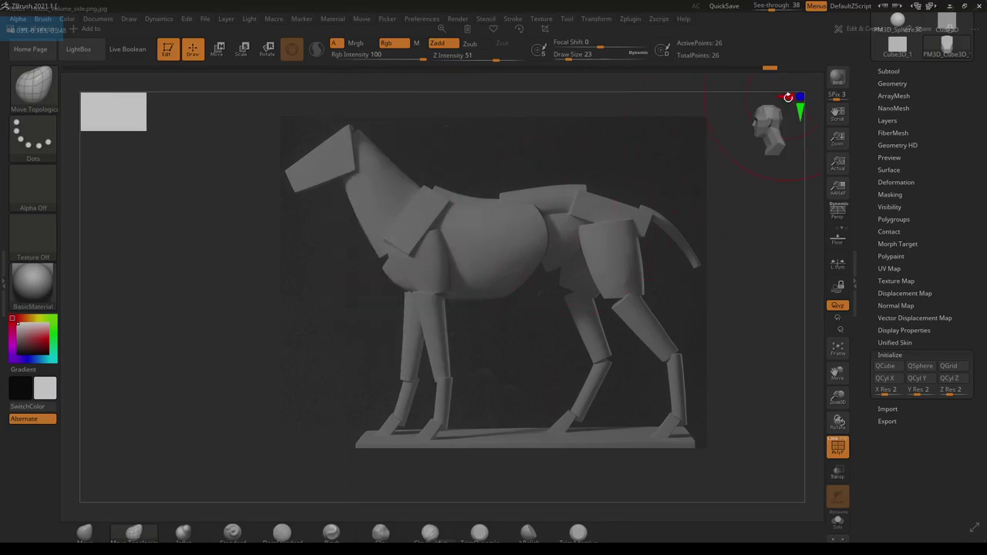
{"action": "right_click_drag", "start_coordinate": [578, 290], "coordinate": [355, 158], "text": "ctrl"}
{"action": "key", "text": "ctrl+z"}
{"action": "key", "text": "ctrl+z"}
{"action": "key", "text": "ctrl+z"}
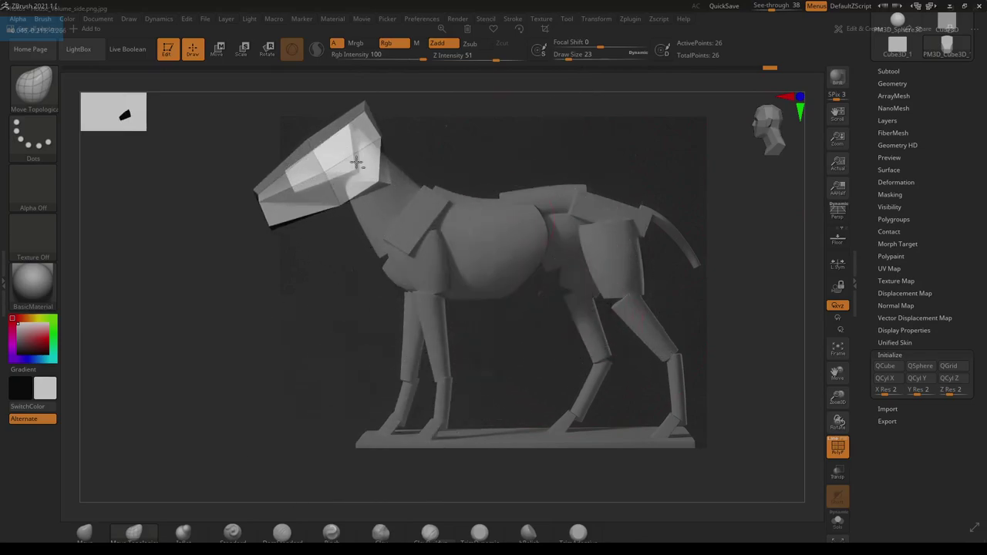
- Step back through the recent head edits and line the head up with the reference horse's head in side view
{"action": "key", "text": "ctrl+z"}
{"action": "key", "text": "ctrl+z"}
{"action": "key", "text": "ctrl+z"}
{"action": "key", "text": "ctrl+z"}
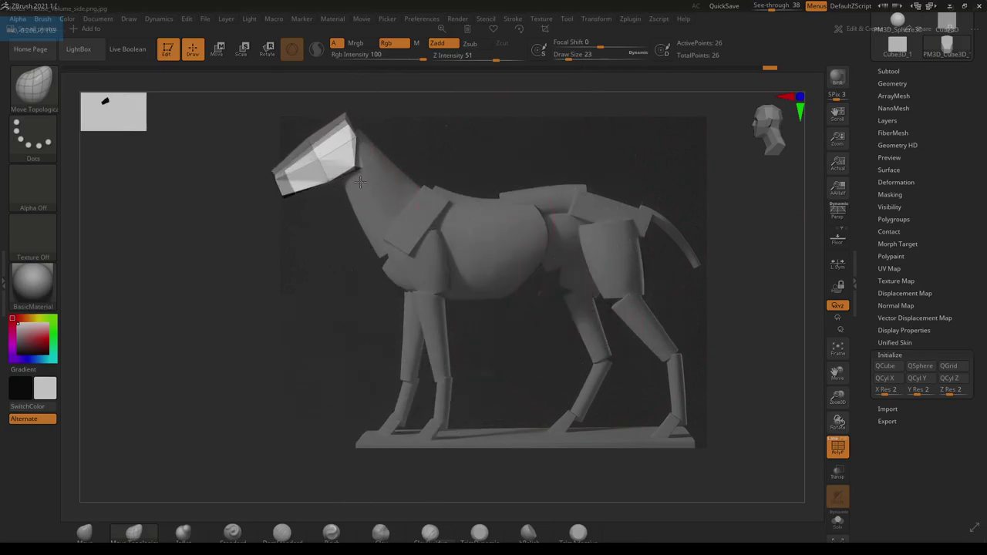
{"action": "key", "text": "ctrl+z"}
{"action": "key", "text": "ctrl+z"}
{"action": "key", "text": "ctrl+z"}
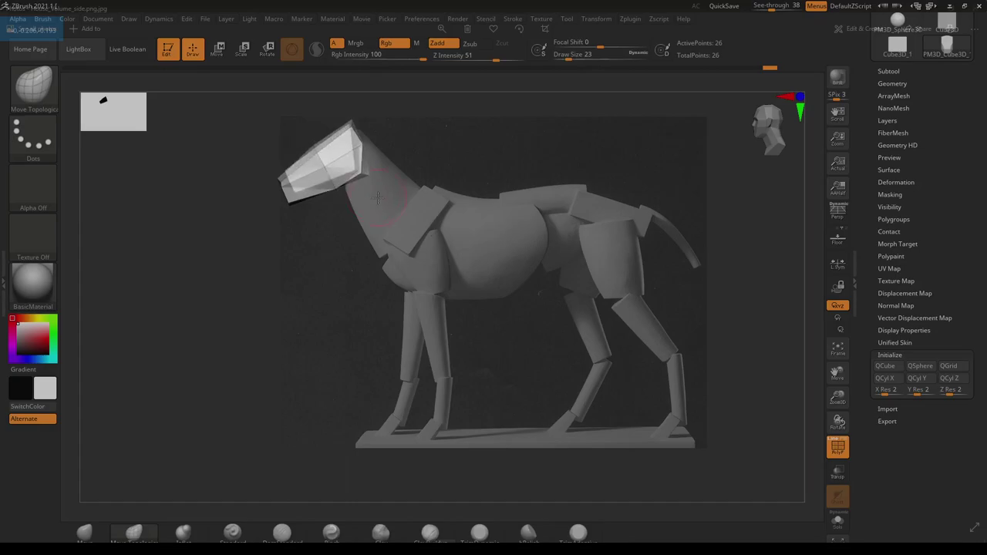
{"action": "key", "text": "ctrl+z"}
{"action": "key", "text": "ctrl+z"}
{"action": "key", "text": "ctrl+z"}
{"action": "key", "text": "ctrl+z"}
{"action": "key", "text": "ctrl+z"}
{"action": "key", "text": "ctrl+z"}
{"action": "key", "text": "ctrl+z"}
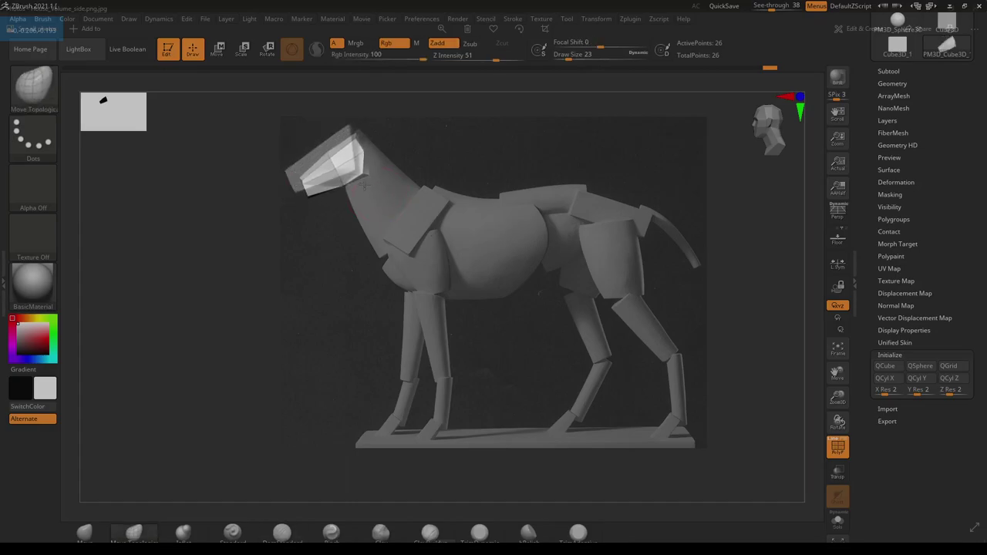
{"action": "key", "text": "ctrl+z"}
{"action": "key", "text": "ctrl+z"}
{"action": "key", "text": "ctrl+z"}
{"action": "key", "text": "ctrl+z"}
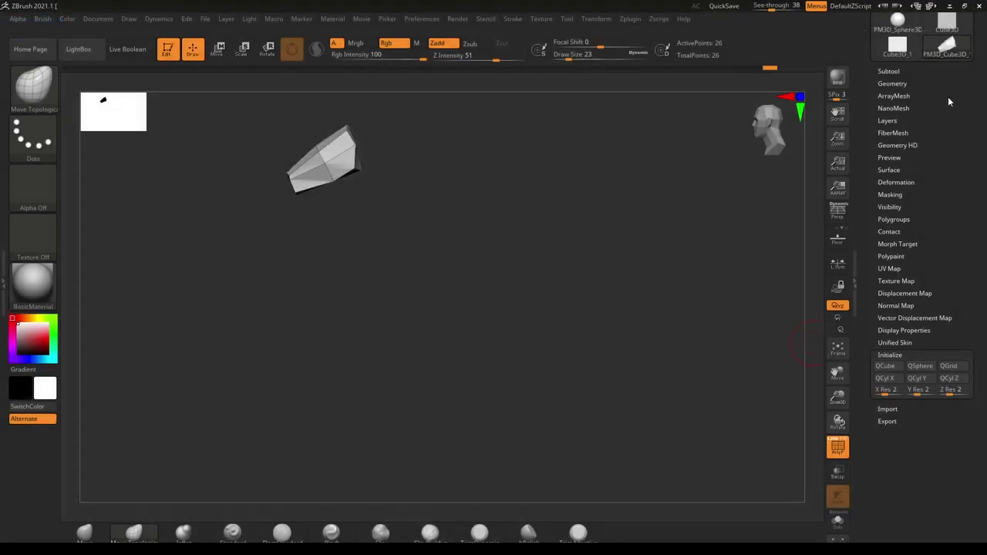
- Start saving the head as a new tool file in the ZTools folder
{"action": "left_click_drag", "start_coordinate": [929, 124], "coordinate": [945, 233]}
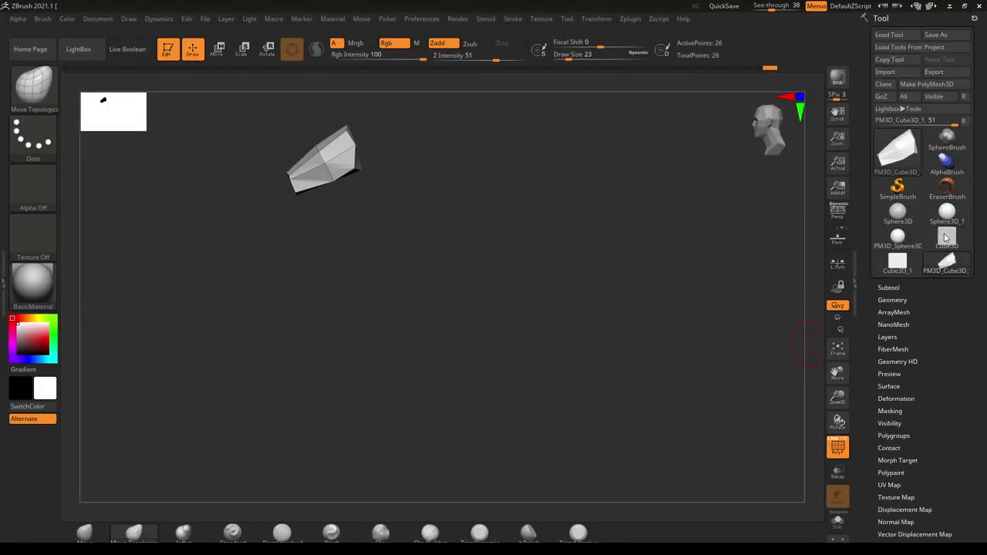
{"action": "left_click", "coordinate": [939, 36]}
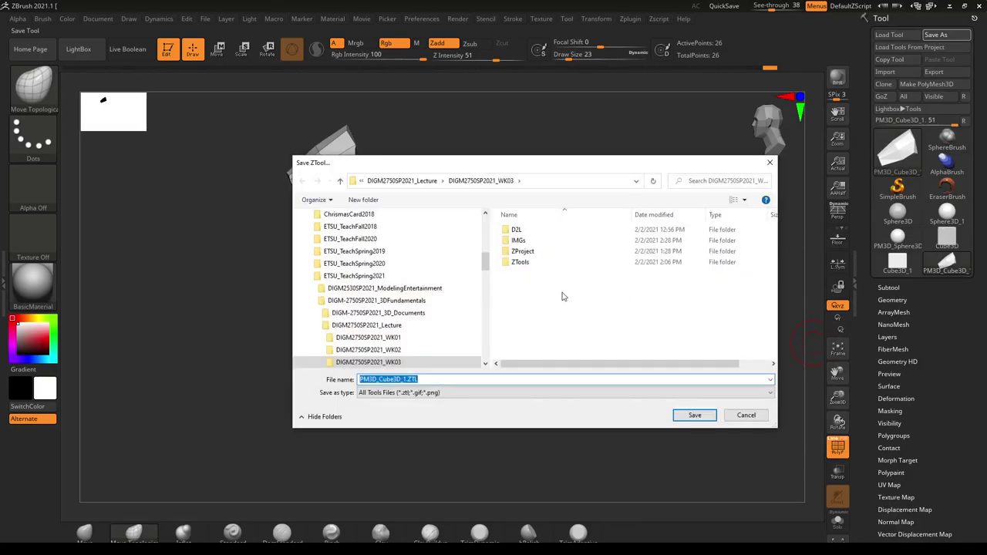
{"action": "double_click", "coordinate": [518, 262]}
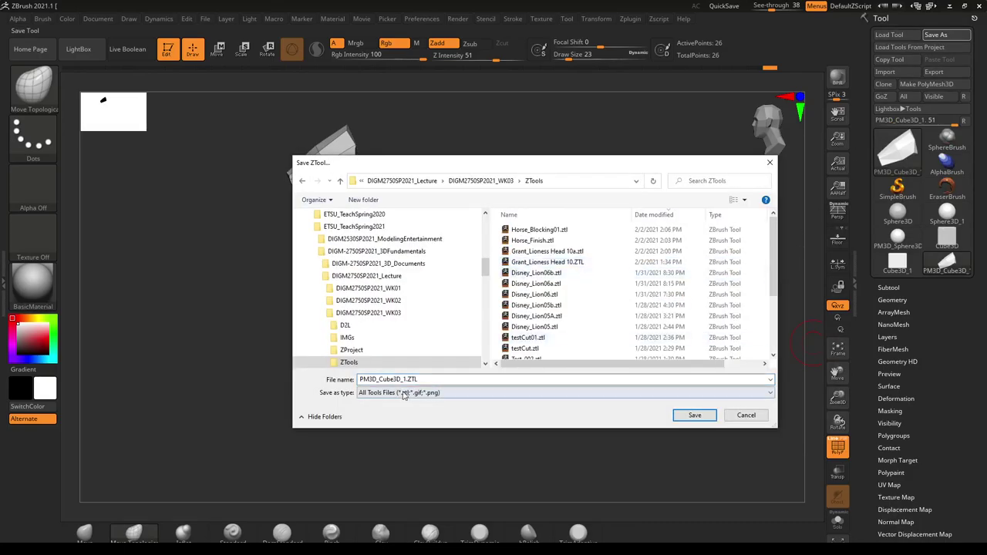
- Name the tool file horseBlockingB_01 and save it
{"action": "left_click", "coordinate": [504, 380]}
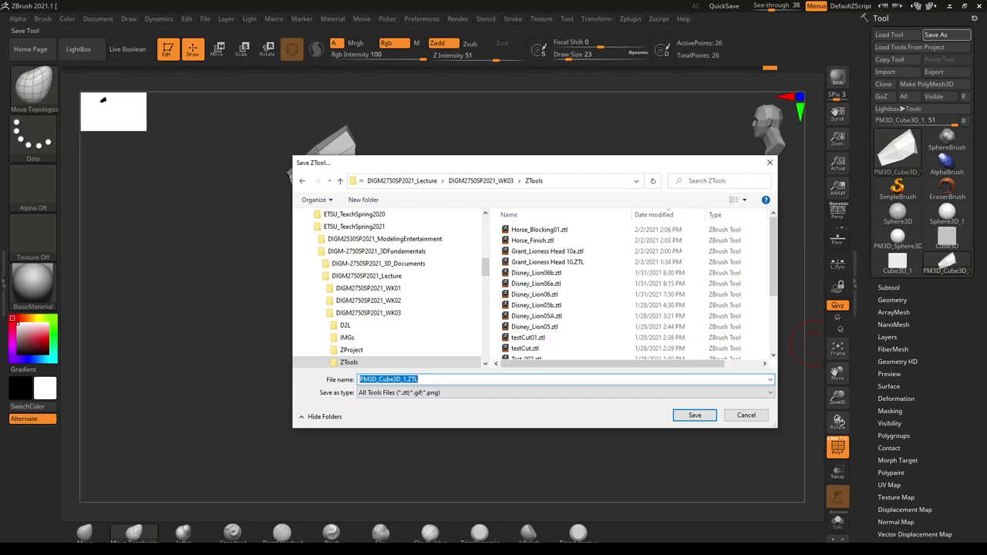
{"action": "type", "text": "hoSE"}
{"action": "key", "text": "BackSpace"}
{"action": "key", "text": "BackSpace"}
{"action": "key", "text": "BackSpace"}
{"action": "key", "text": "BackSpace"}
{"action": "key", "text": "BackSpace"}
{"action": "key", "text": "BackSpace"}
{"action": "key", "text": "BackSpace"}
{"action": "key", "text": "BackSpace"}
{"action": "type", "text": "Hous"}
{"action": "key", "text": "BackSpace"}
{"action": "type", "text": "rse"}
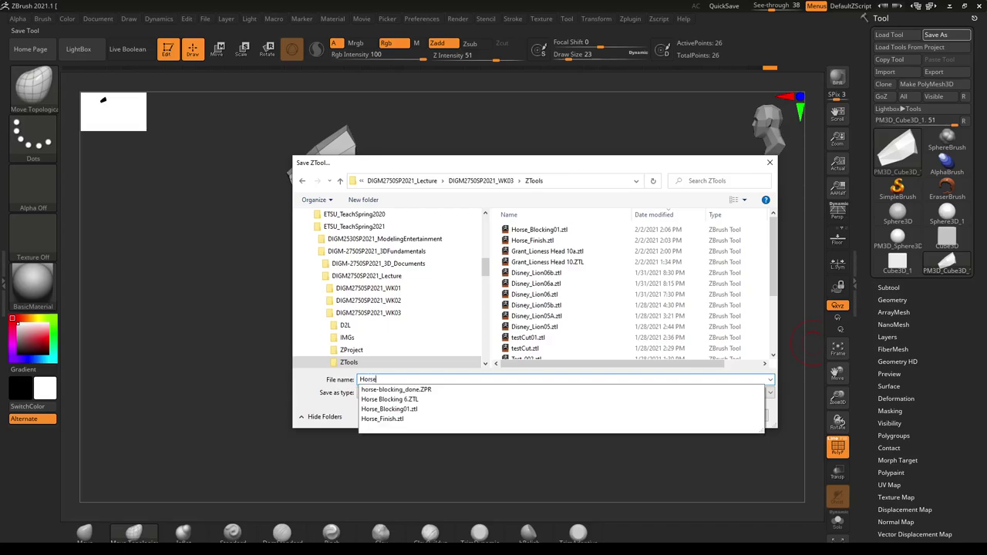
{"action": "key", "text": "Down"}
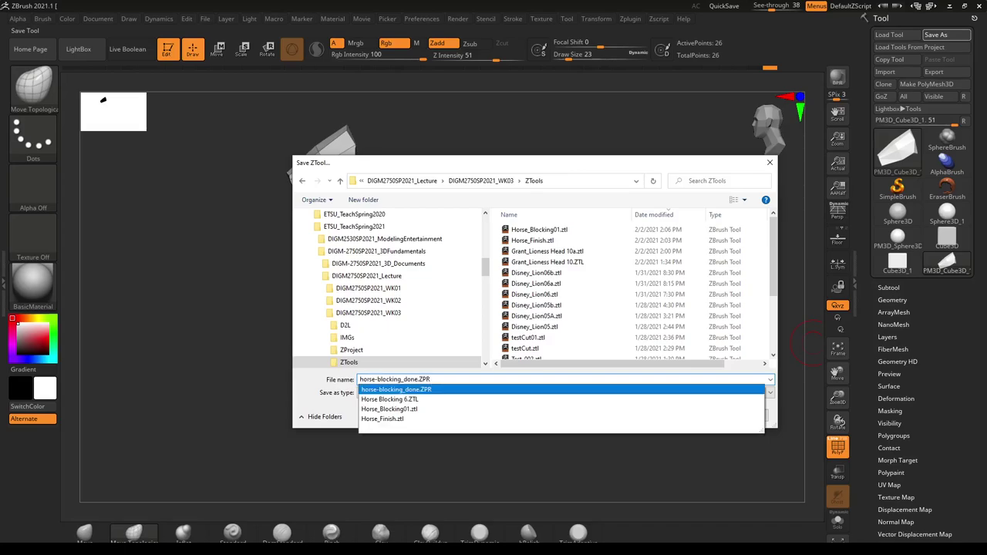
{"action": "key", "text": "BackSpace"}
{"action": "key", "text": "BackSpace"}
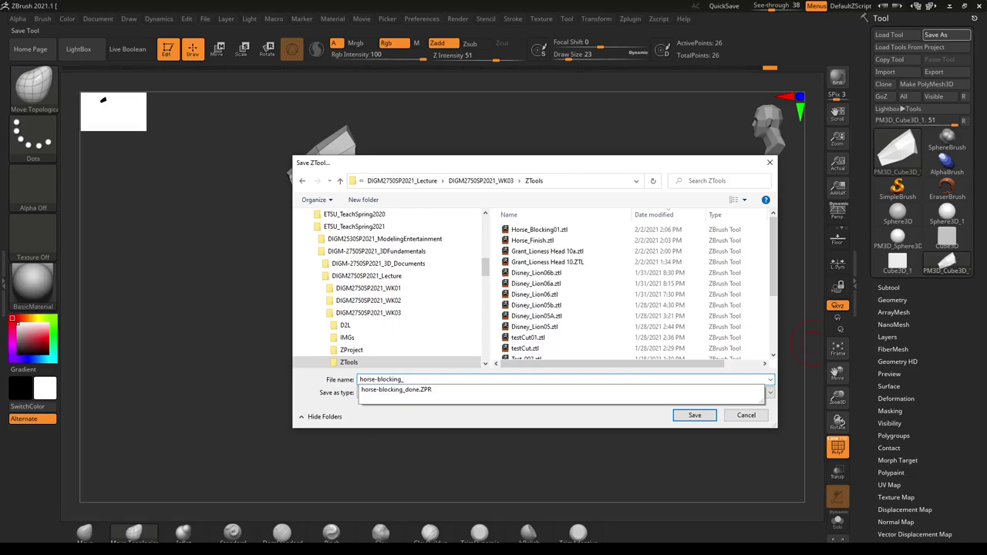
{"action": "type", "text": "01"}
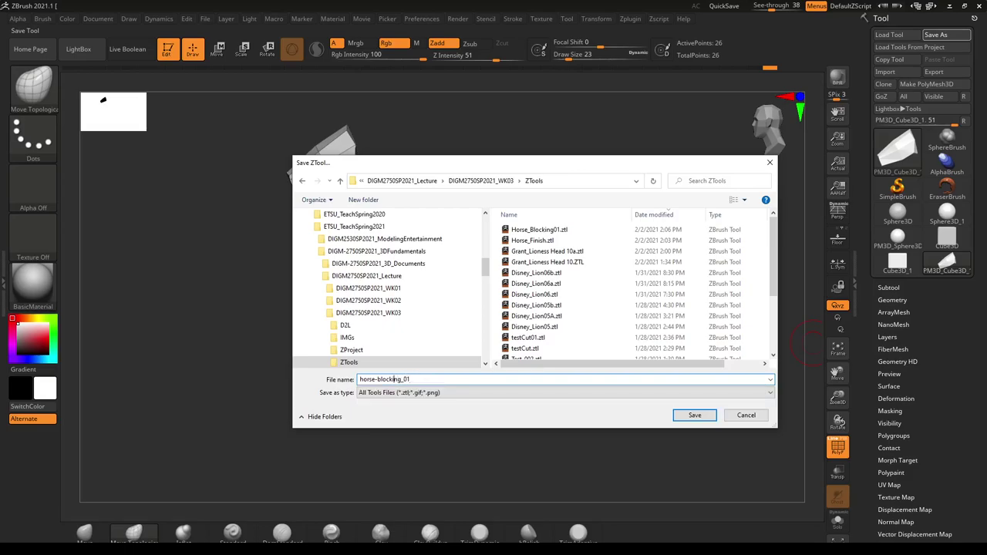
{"action": "key", "text": "BackSpace"}
{"action": "key", "text": "BackSpace"}
{"action": "type", "text": "B"}
{"action": "type", "text": "B"}
{"action": "key", "text": "Return"}
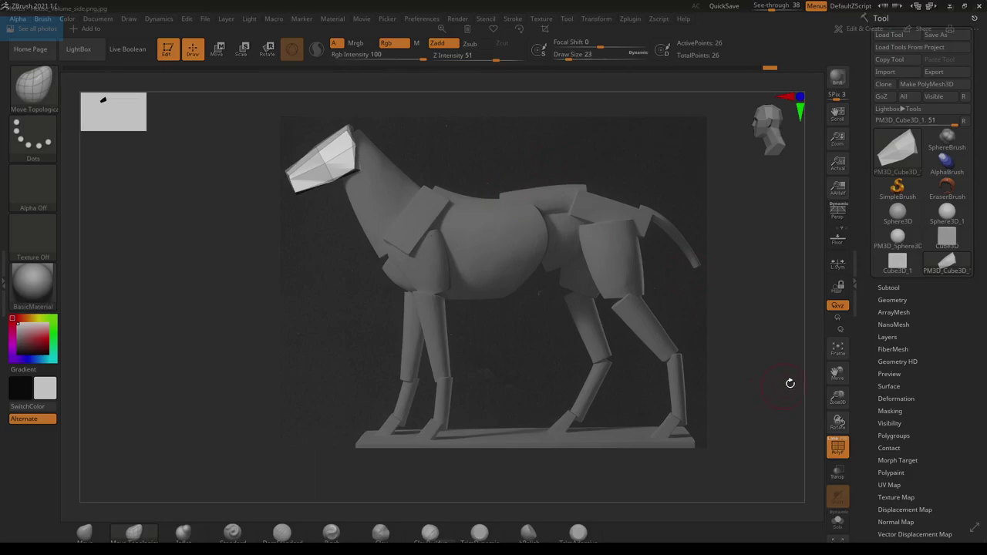
- Append a Cylinder3D as a new subtool below the horse head
{"action": "left_click", "coordinate": [889, 288]}
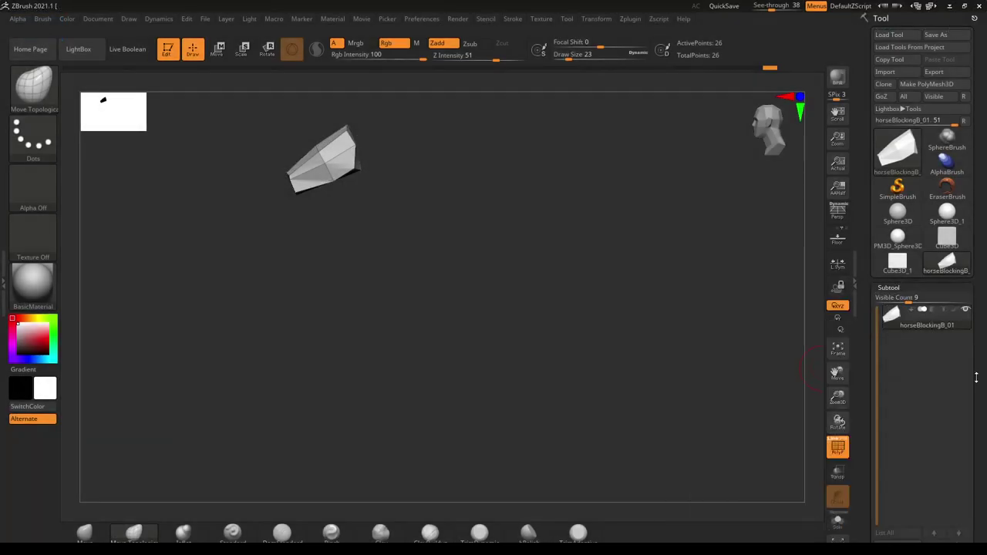
{"action": "scroll", "coordinate": [976, 378], "scroll_direction": "down", "scroll_amount": 5}
{"action": "left_click", "coordinate": [942, 347]}
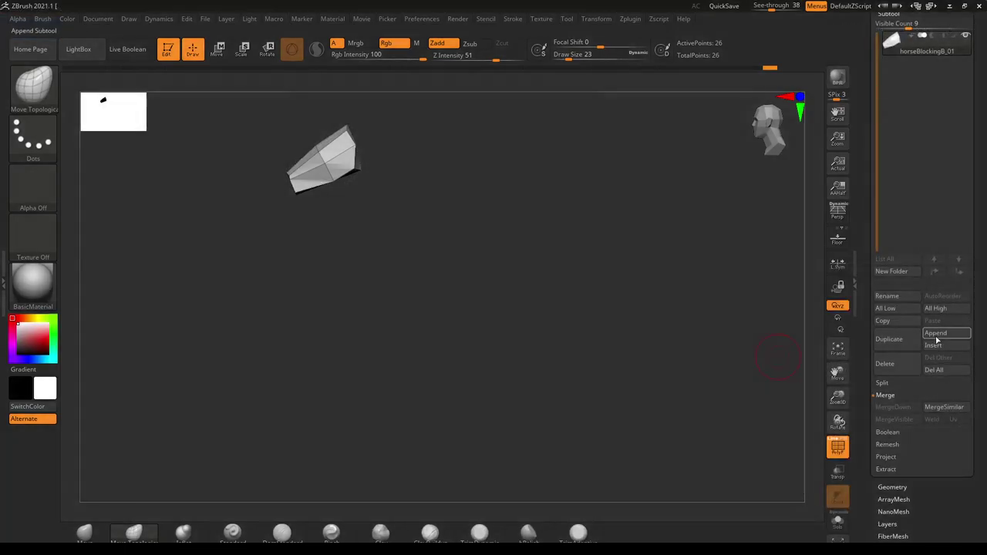
{"action": "left_click", "coordinate": [940, 347]}
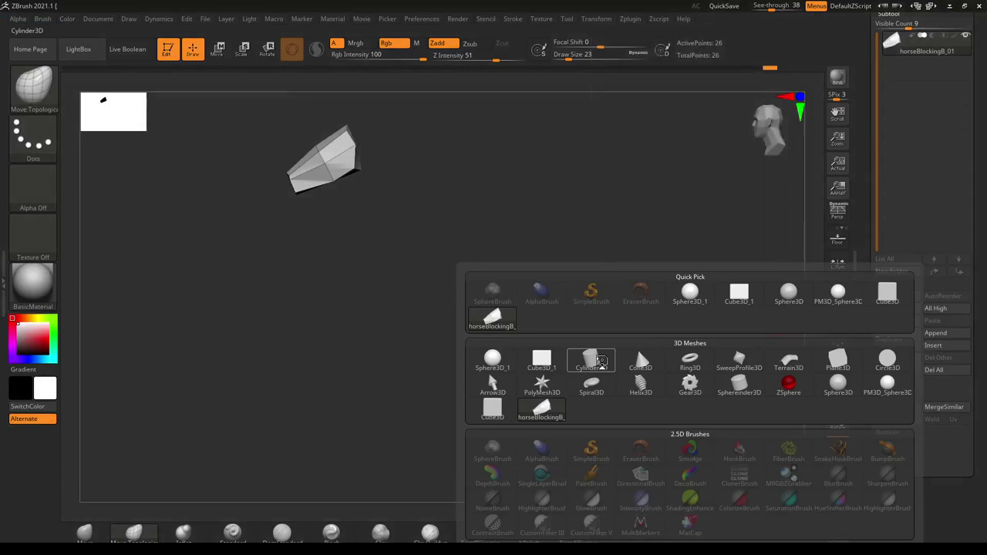
{"action": "left_click", "coordinate": [590, 355]}
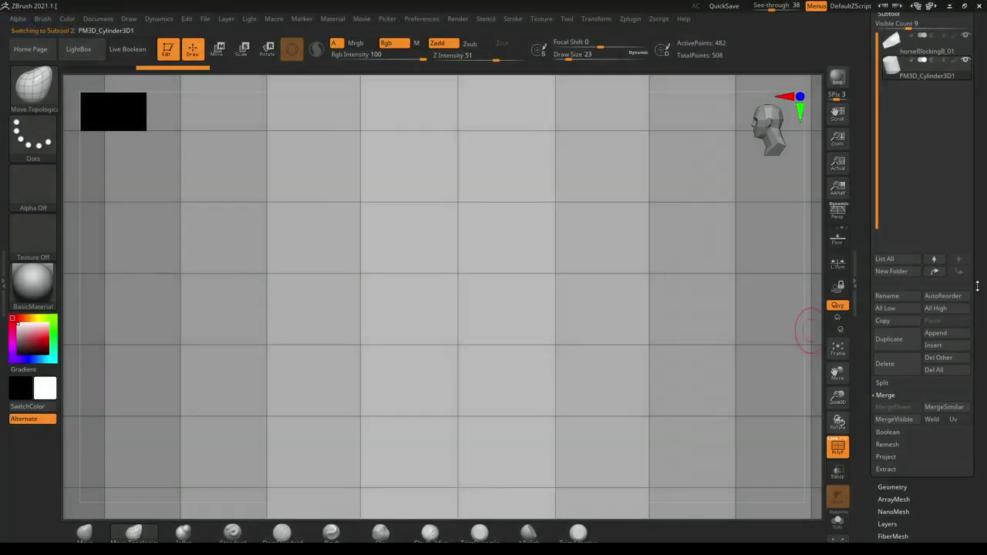
- Select the appended cylinder for transforming and scale it down uniformly with the gizmo
{"action": "left_click_drag", "start_coordinate": [978, 286], "coordinate": [979, 215]}
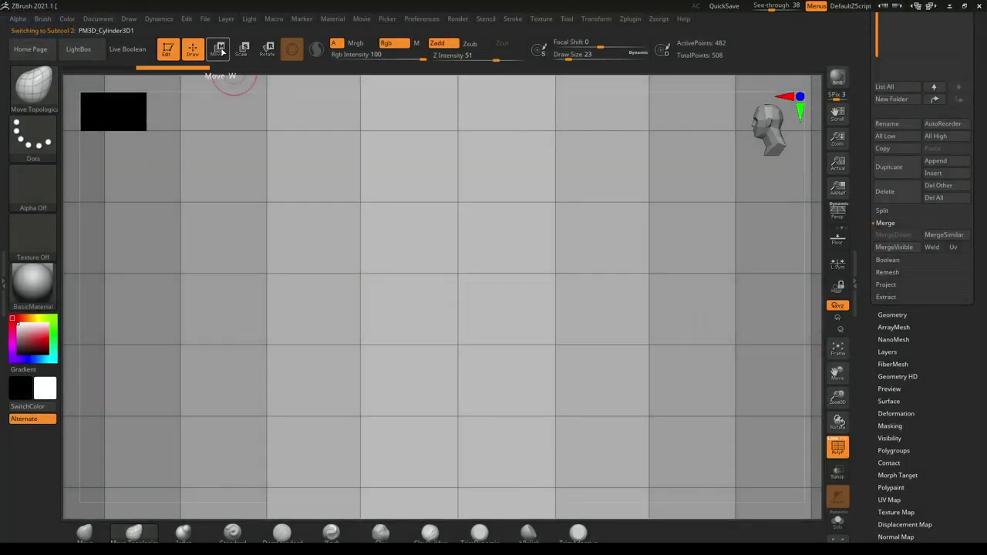
{"action": "left_click", "coordinate": [217, 49]}
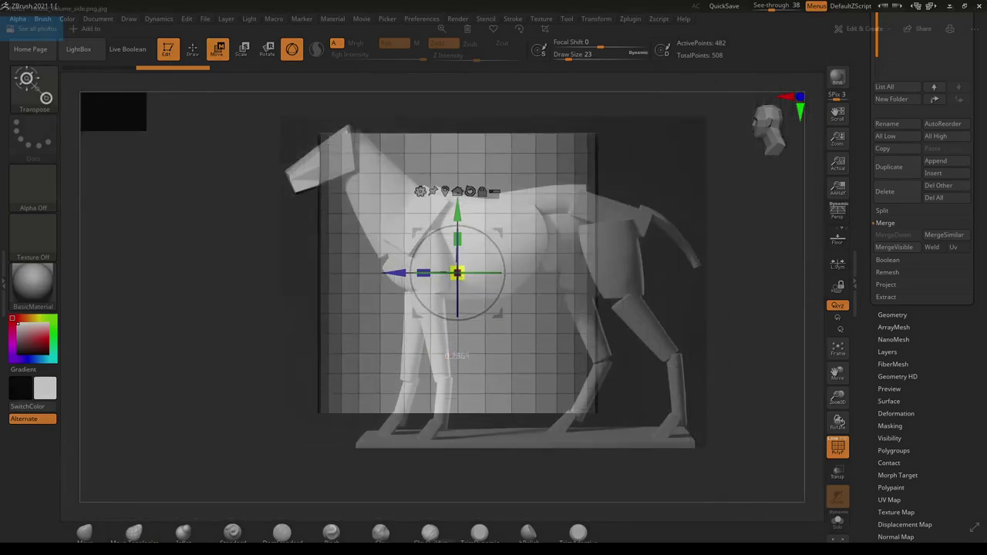
{"action": "left_click_drag", "start_coordinate": [458, 273], "coordinate": [802, 375]}
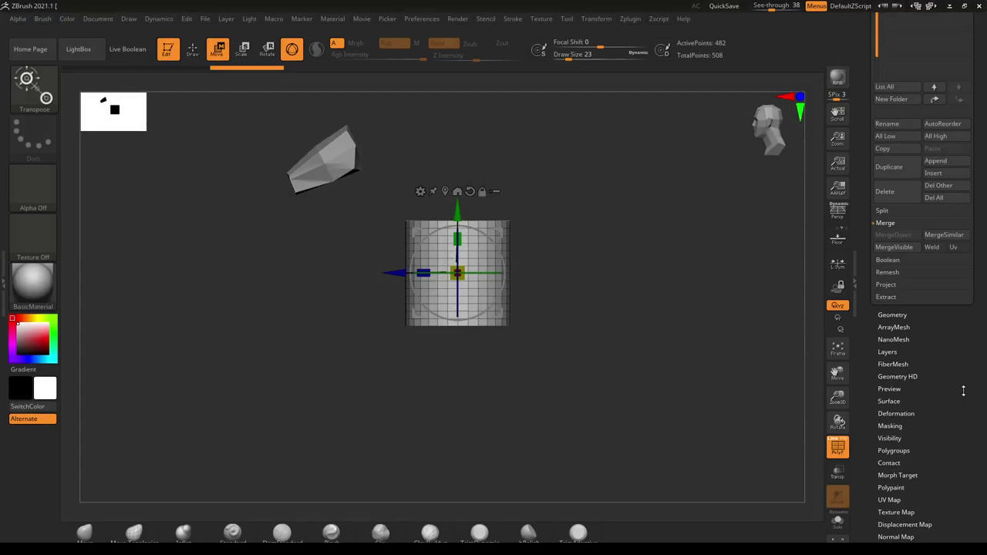
- Reinitialize the cylinder as a low-poly Y-axis quick cylinder with QCyl Y
{"action": "scroll", "coordinate": [895, 347], "scroll_direction": "down", "scroll_amount": 5}
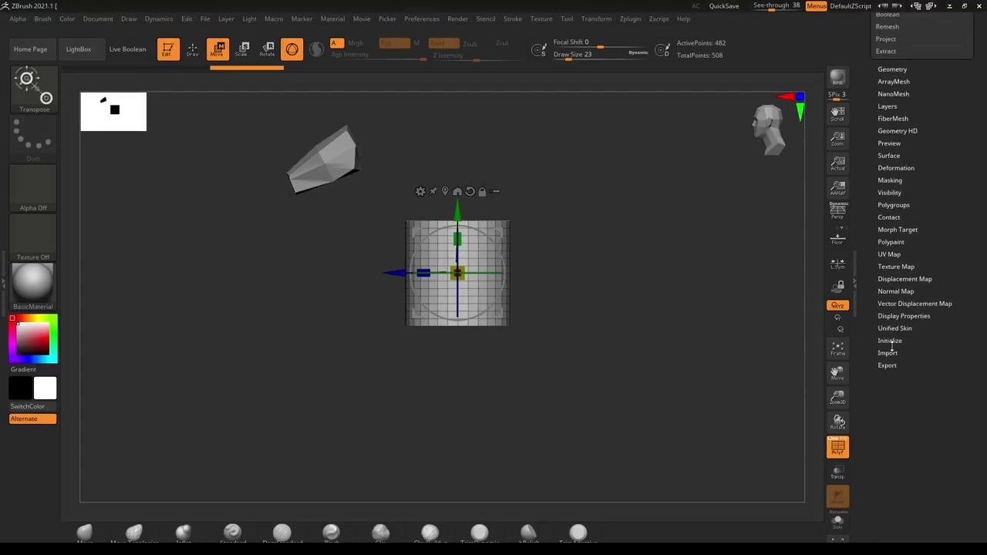
{"action": "left_click", "coordinate": [892, 341]}
{"action": "scroll", "coordinate": [934, 425], "scroll_direction": "up", "scroll_amount": 10}
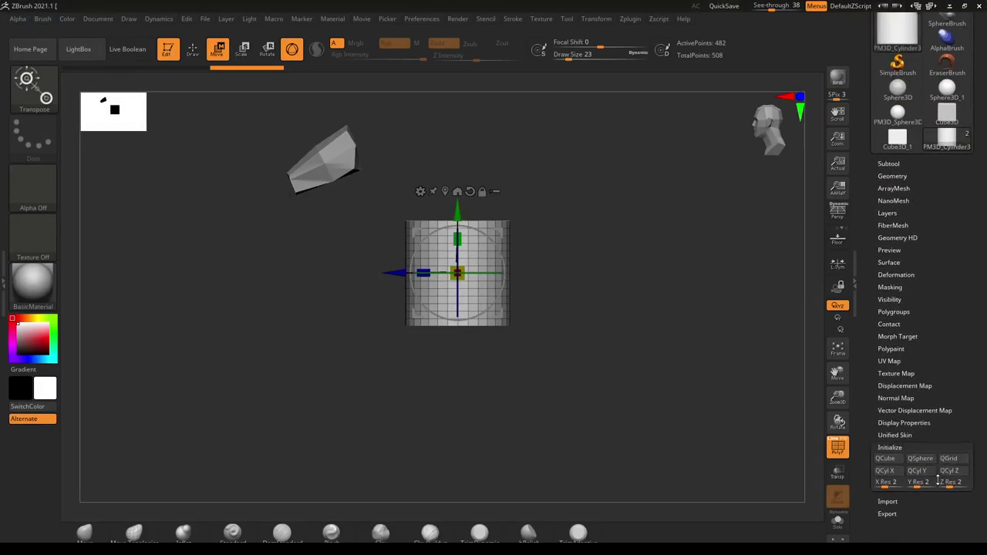
{"action": "scroll", "coordinate": [938, 483], "scroll_direction": "down", "scroll_amount": 5}
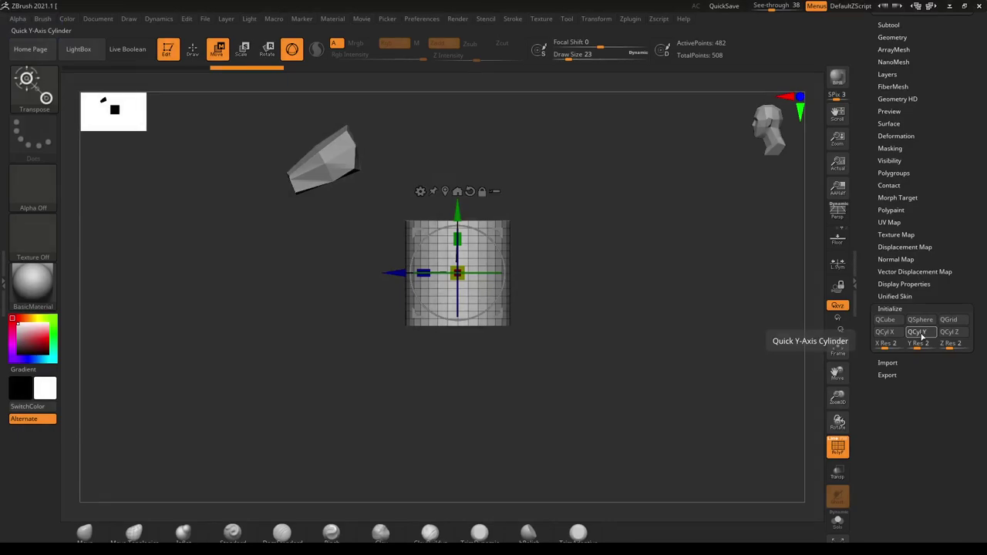
{"action": "left_click", "coordinate": [918, 332]}
- Move and tilt the cylinder over the reference horse's neck, and undo the last surplus adjustments
{"action": "left_click_drag", "start_coordinate": [463, 278], "coordinate": [457, 213]}
{"action": "left_click_drag", "start_coordinate": [495, 244], "coordinate": [414, 149]}
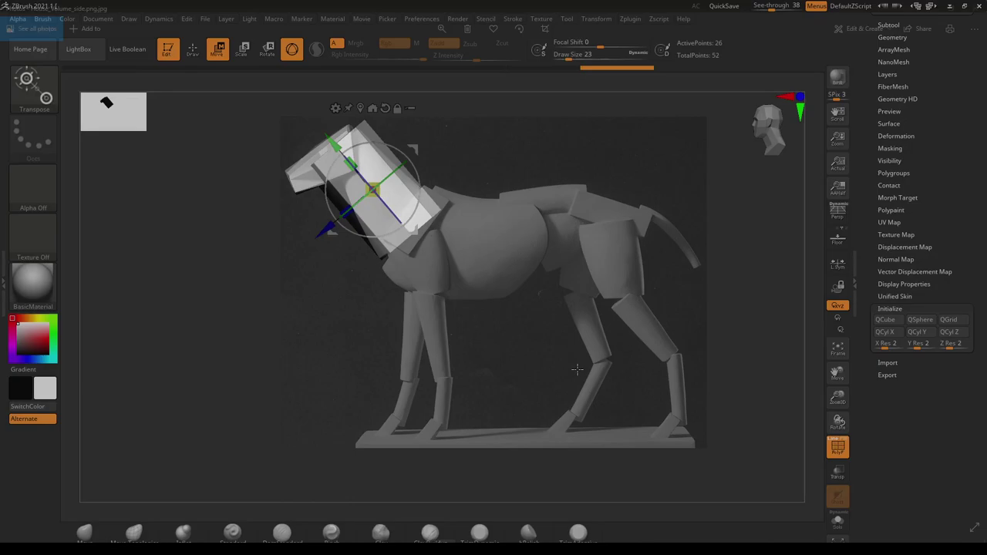
{"action": "left_click_drag", "start_coordinate": [493, 240], "coordinate": [486, 237]}
{"action": "key", "text": "ctrl+z"}
{"action": "key", "text": "ctrl+z"}
{"action": "key", "text": "ctrl+z"}
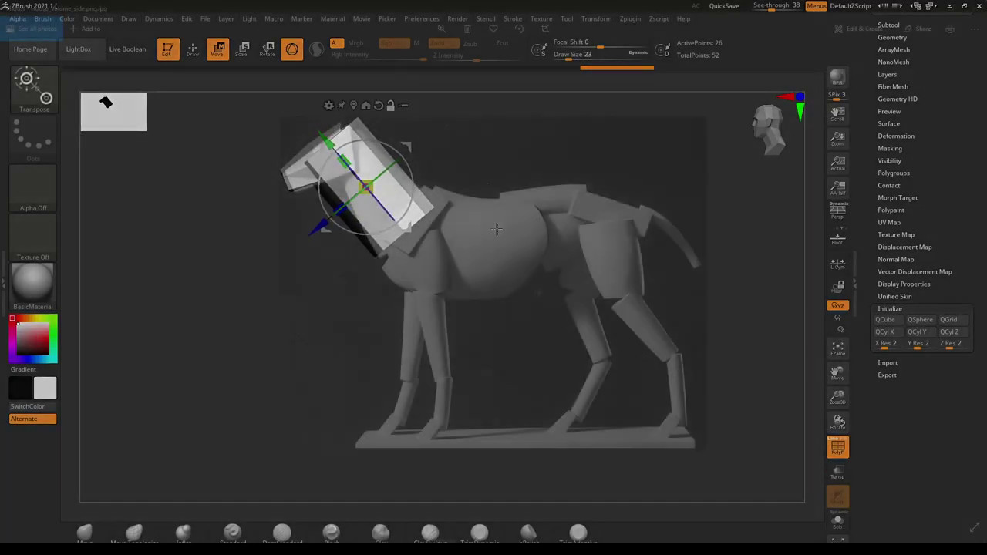
{"action": "key", "text": "ctrl+z"}
{"action": "key", "text": "ctrl+z"}
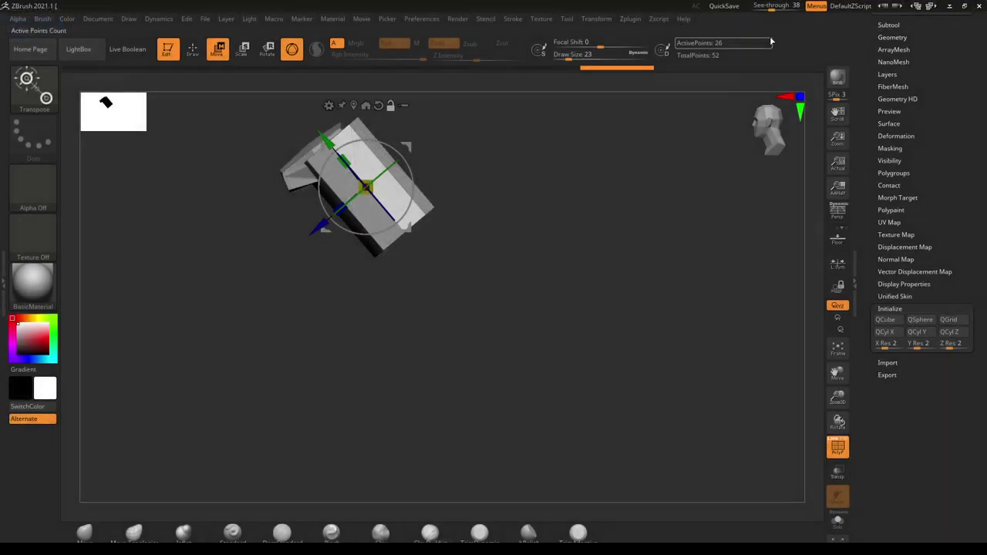
- Check the neck against the reference, set See-through to 0, and isolate the neck cylinder in Solo, framed in view
{"action": "left_click_drag", "start_coordinate": [771, 6], "coordinate": [797, 11]}
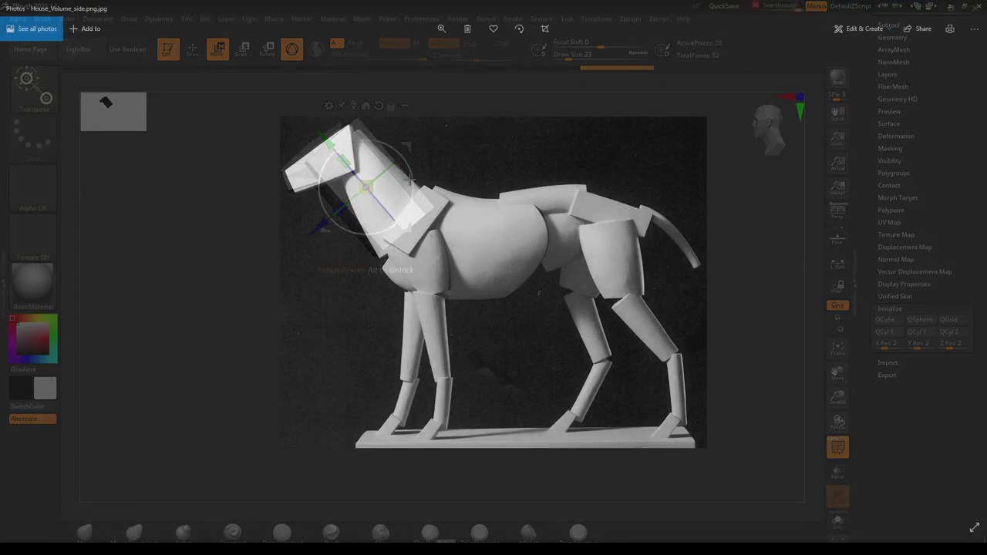
{"action": "left_click_drag", "start_coordinate": [783, 7], "coordinate": [753, 7]}
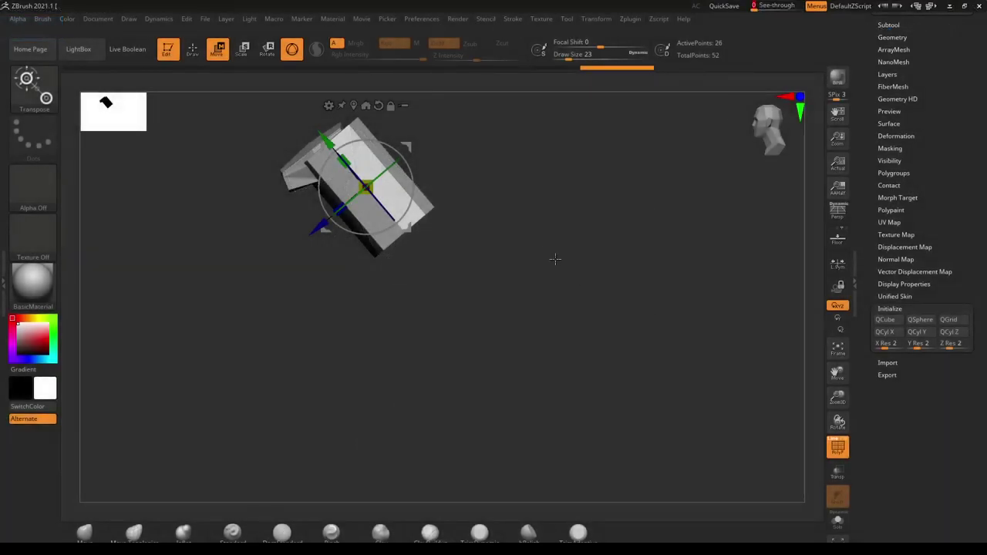
{"action": "left_click", "coordinate": [837, 523]}
{"action": "key", "text": "f"}
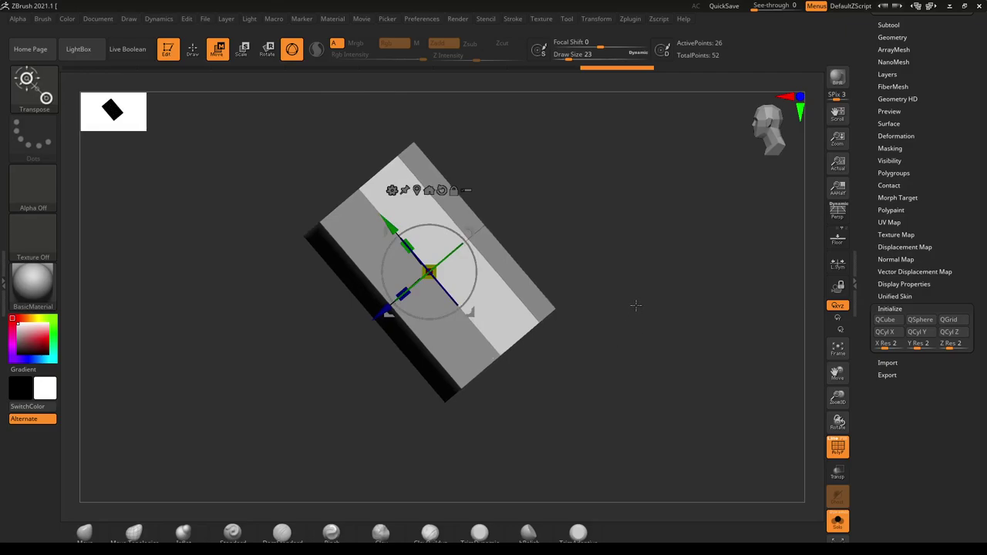
{"action": "left_click", "coordinate": [193, 48]}
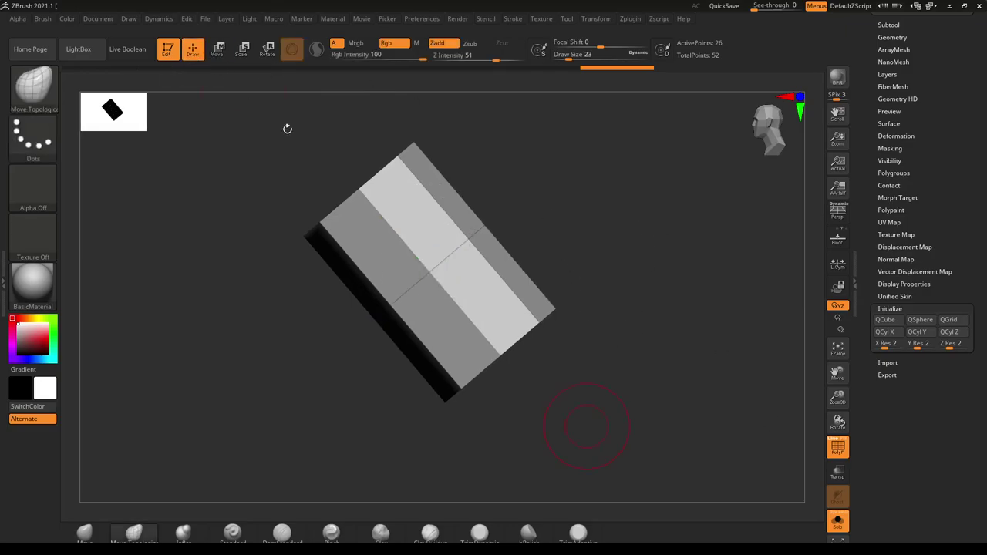
{"action": "left_click", "coordinate": [220, 52]}
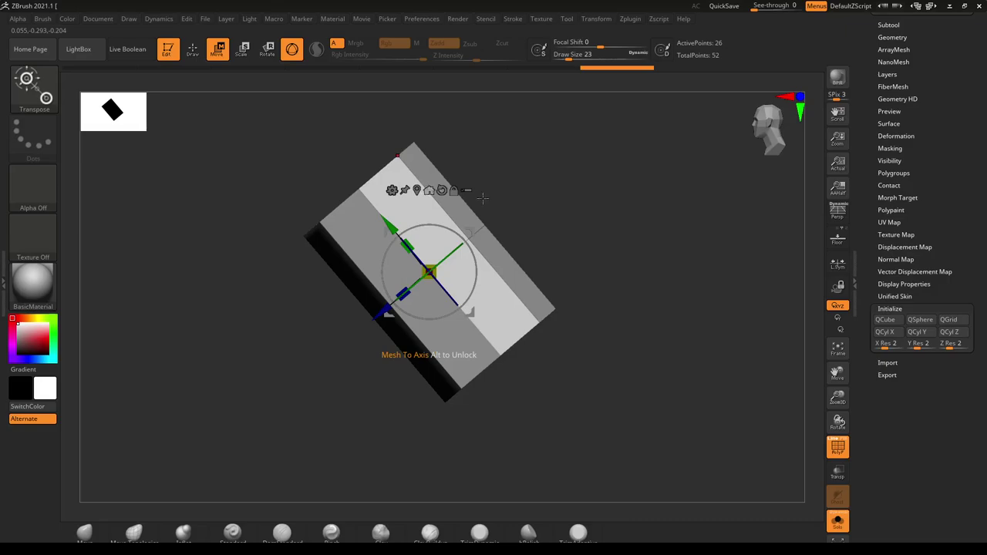
{"action": "left_click", "coordinate": [838, 239]}
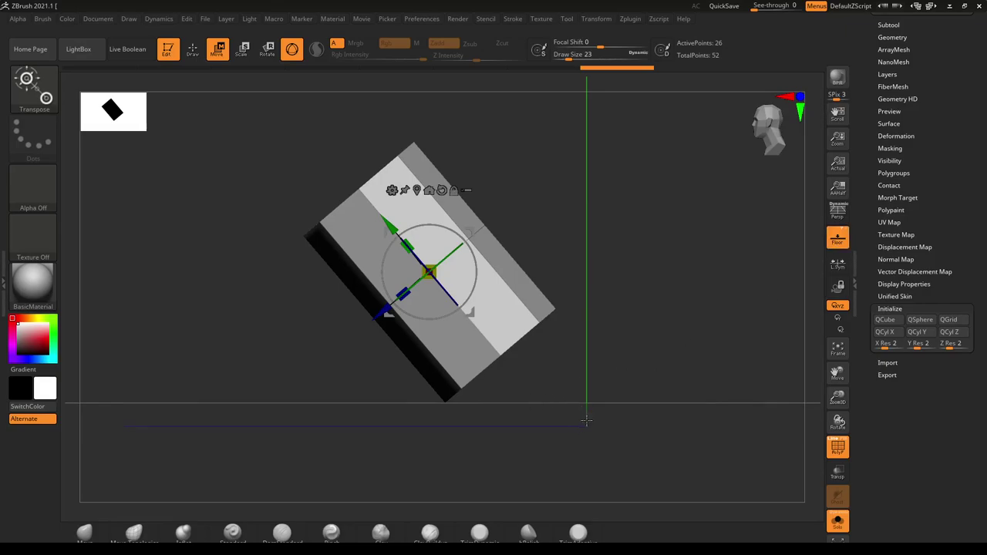
{"action": "left_click", "coordinate": [838, 238]}
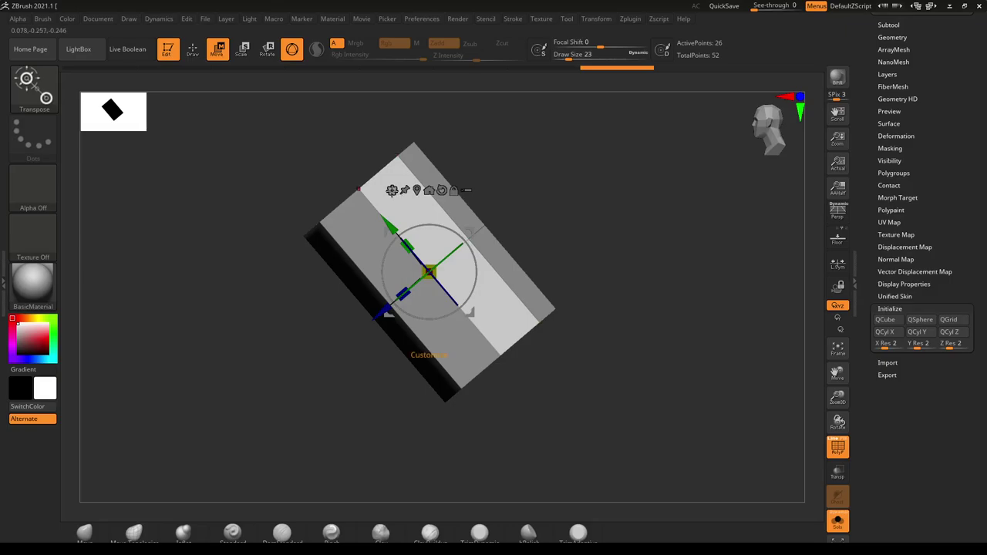
- Try the Taper deformer on the neck cylinder's upper end, undo it, and return to Gizmo 3D
{"action": "left_click", "coordinate": [392, 190]}
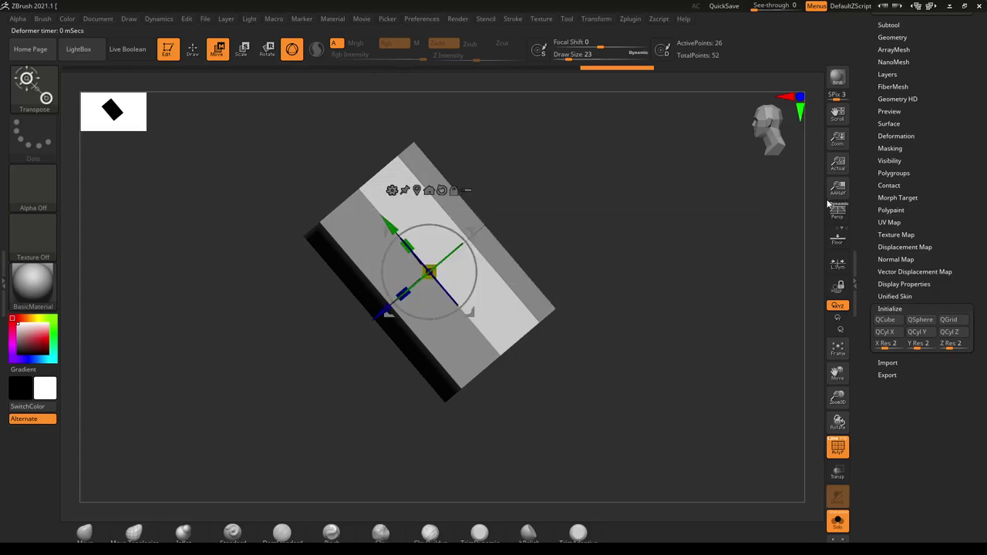
{"action": "left_click", "coordinate": [392, 189]}
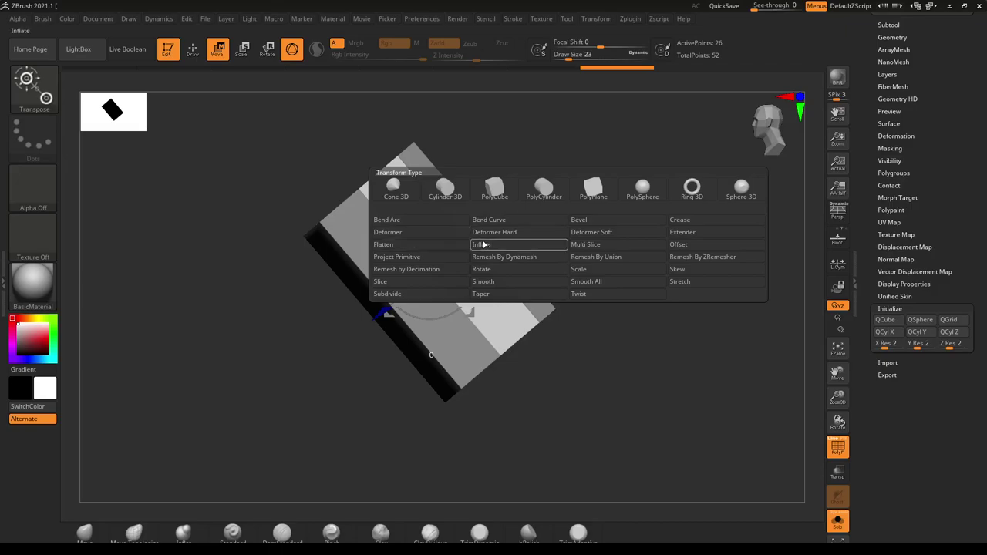
{"action": "left_click", "coordinate": [493, 295]}
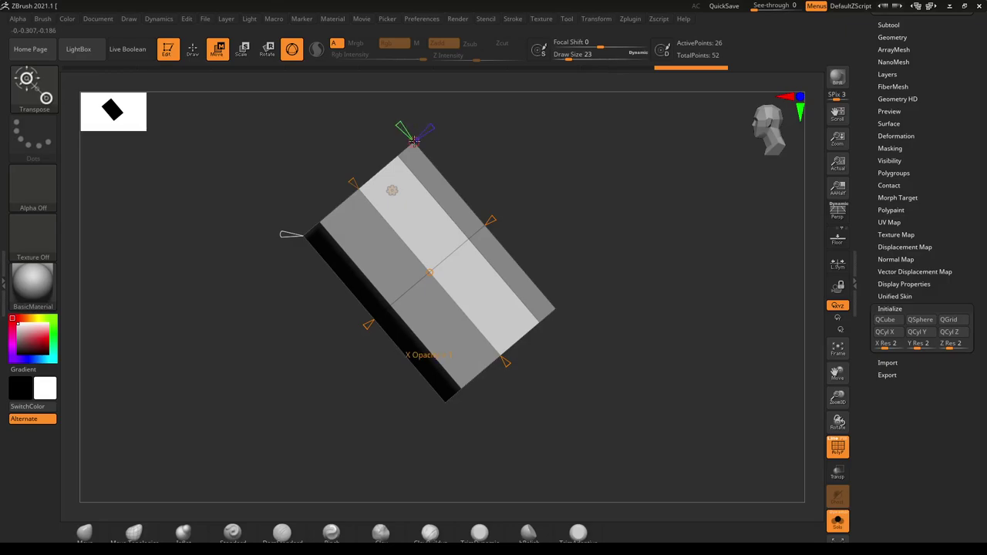
{"action": "mouse_move", "coordinate": [352, 182]}
{"action": "left_mouse_down"}
{"action": "mouse_move", "coordinate": [341, 154]}
{"action": "mouse_move", "coordinate": [383, 208]}
{"action": "left_mouse_up"}
{"action": "key", "text": "ctrl+z"}
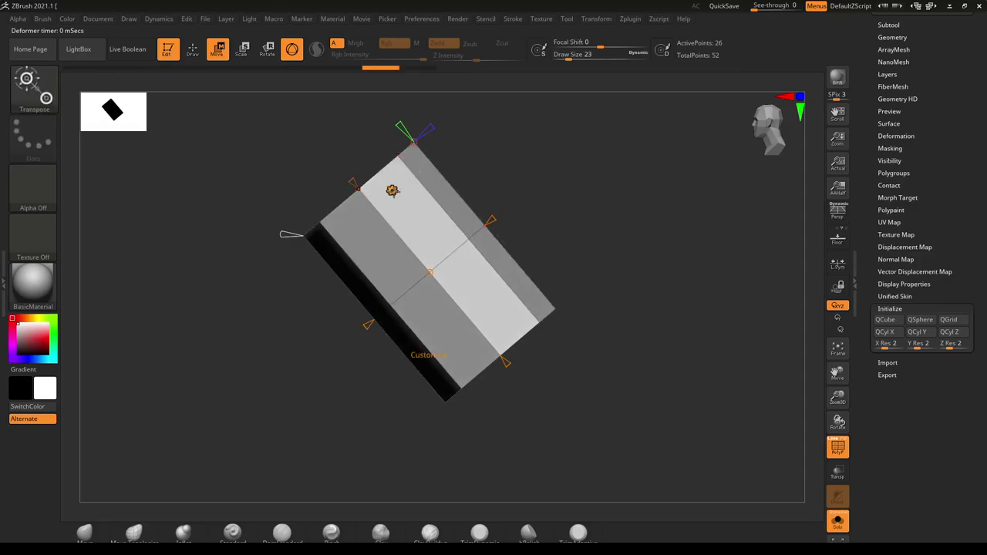
{"action": "left_click", "coordinate": [392, 191]}
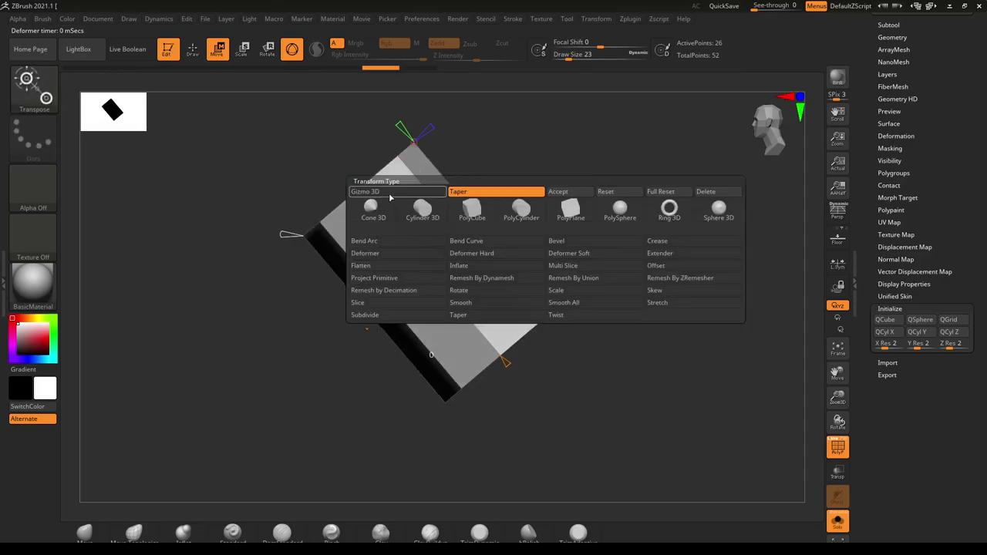
{"action": "left_click", "coordinate": [390, 193]}
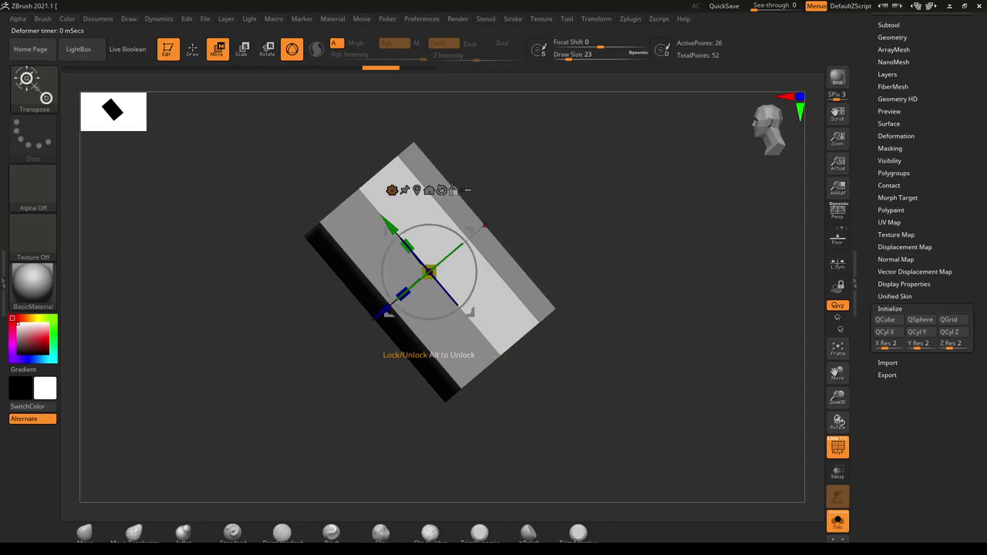
- Try the Taper deformer with the gizmo orientation reset, return to Gizmo 3D, and realign the gizmo to the tilted cylinder
{"action": "left_click", "coordinate": [442, 189]}
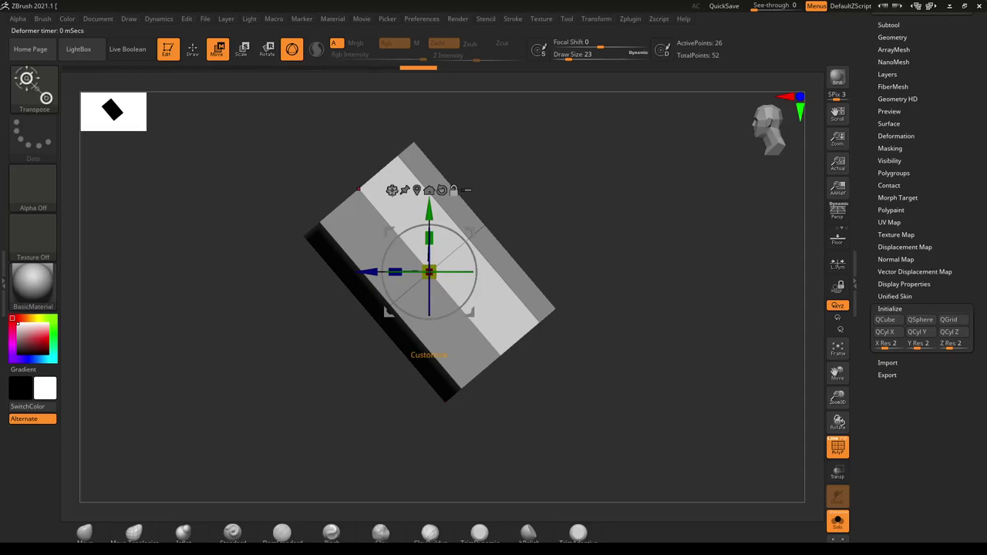
{"action": "left_click", "coordinate": [392, 190]}
{"action": "left_click", "coordinate": [499, 301]}
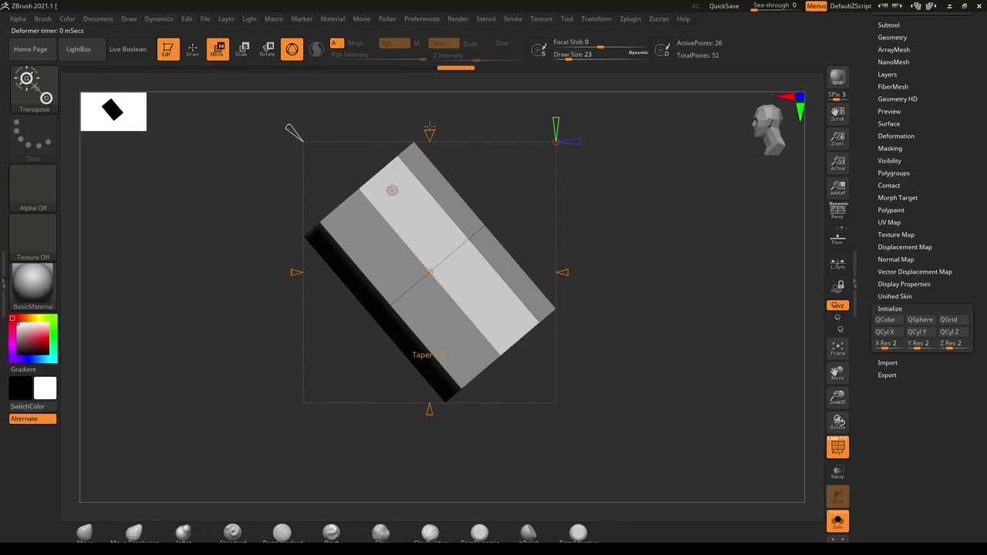
{"action": "left_click", "coordinate": [392, 191]}
{"action": "left_click", "coordinate": [363, 191]}
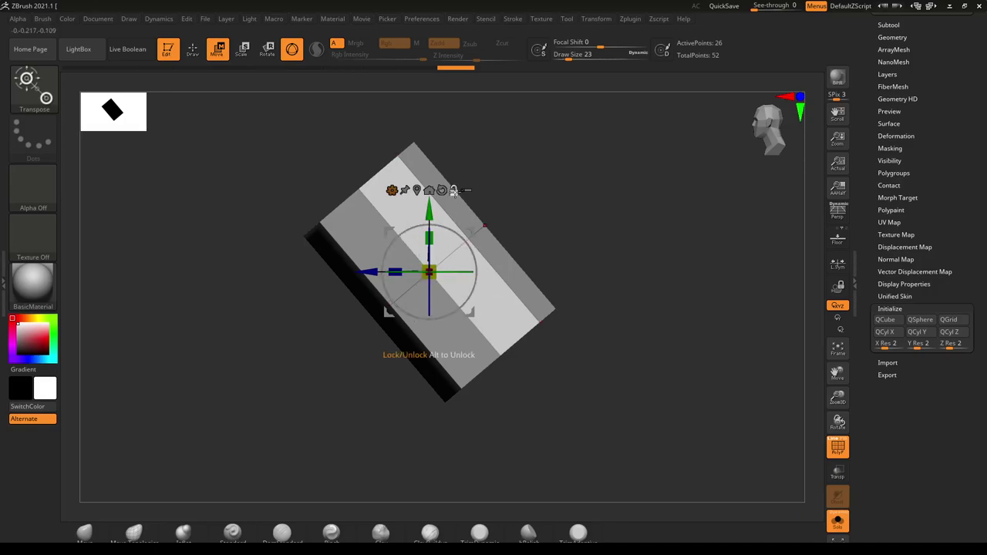
{"action": "left_click_drag", "start_coordinate": [465, 239], "coordinate": [447, 229], "text": "alt"}
{"action": "left_click", "coordinate": [454, 190]}
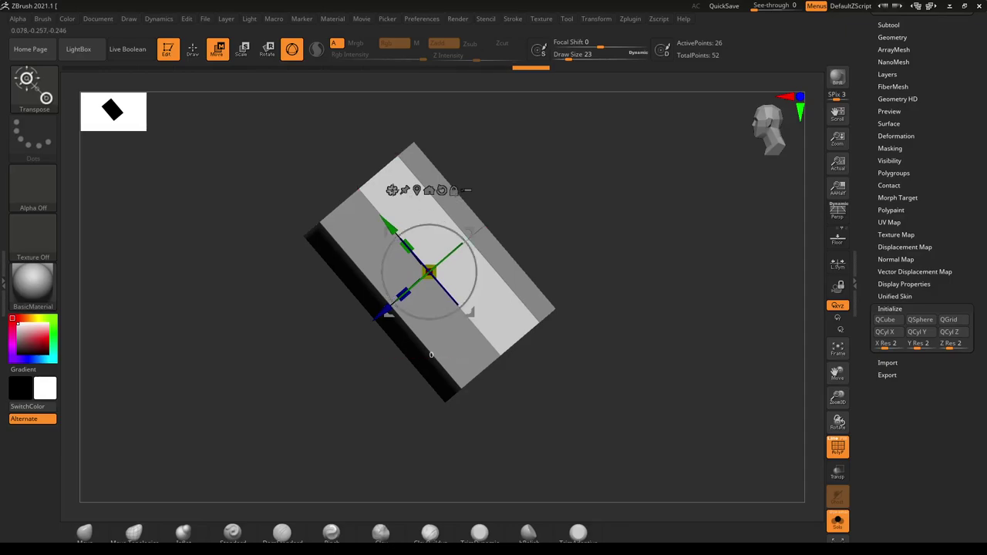
- Narrow the upper end of the neck cylinder with the Taper deformer aligned to its tilt
{"action": "left_click", "coordinate": [392, 190]}
{"action": "left_click", "coordinate": [487, 298]}
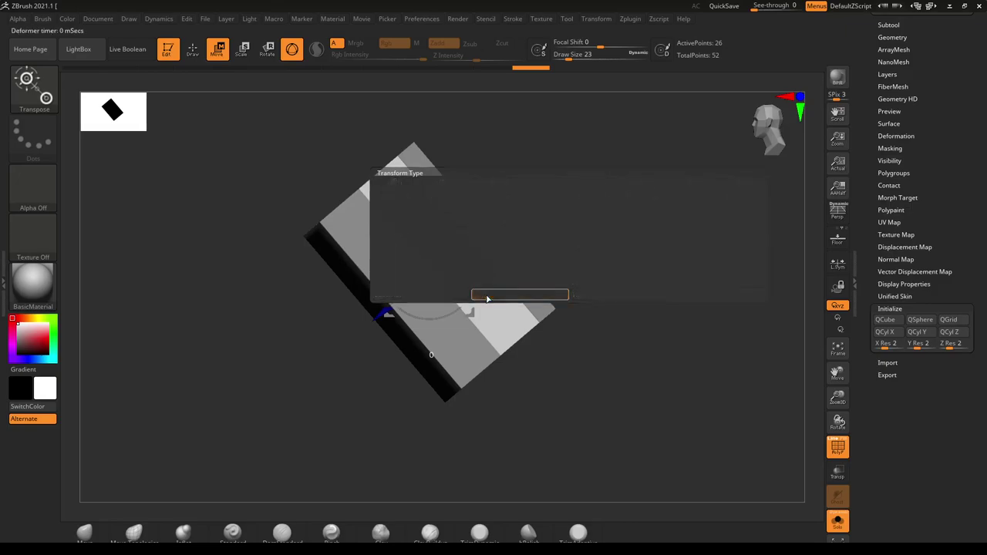
{"action": "left_click_drag", "start_coordinate": [358, 190], "coordinate": [379, 207]}
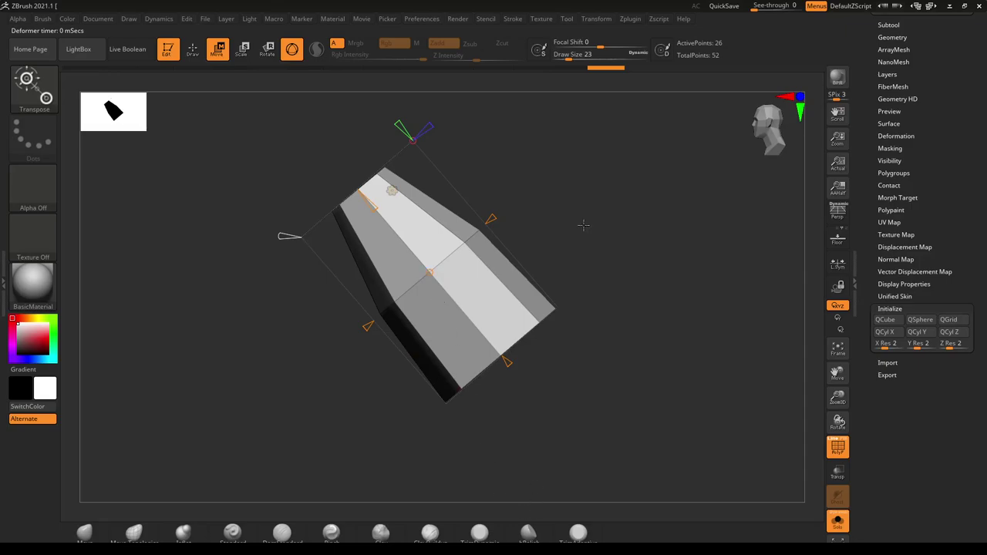
- Overlay the reference at See-through 44, turn Solo off, and adjust the taper to match the reference horse's neck
{"action": "left_click_drag", "start_coordinate": [769, 7], "coordinate": [780, 9]}
{"action": "right_click_drag", "start_coordinate": [634, 278], "coordinate": [502, 209], "text": "ctrl"}
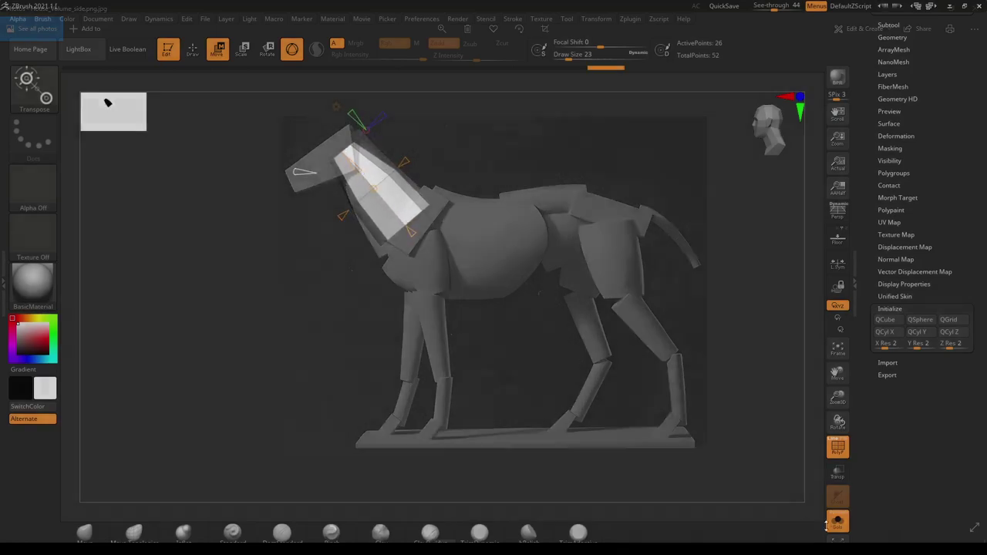
{"action": "left_click", "coordinate": [838, 523]}
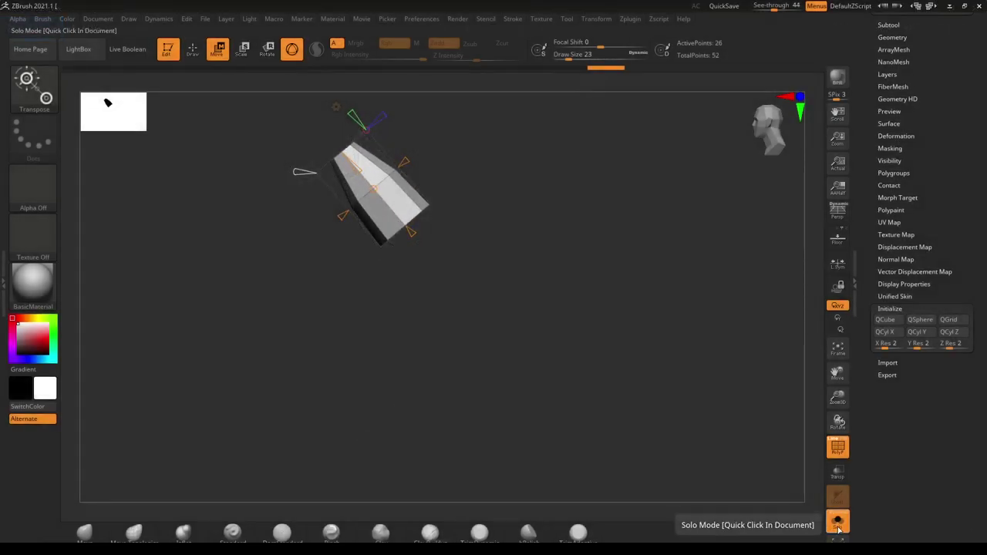
{"action": "left_click", "coordinate": [838, 524]}
{"action": "right_click_drag", "start_coordinate": [574, 294], "coordinate": [583, 307], "text": "ctrl"}
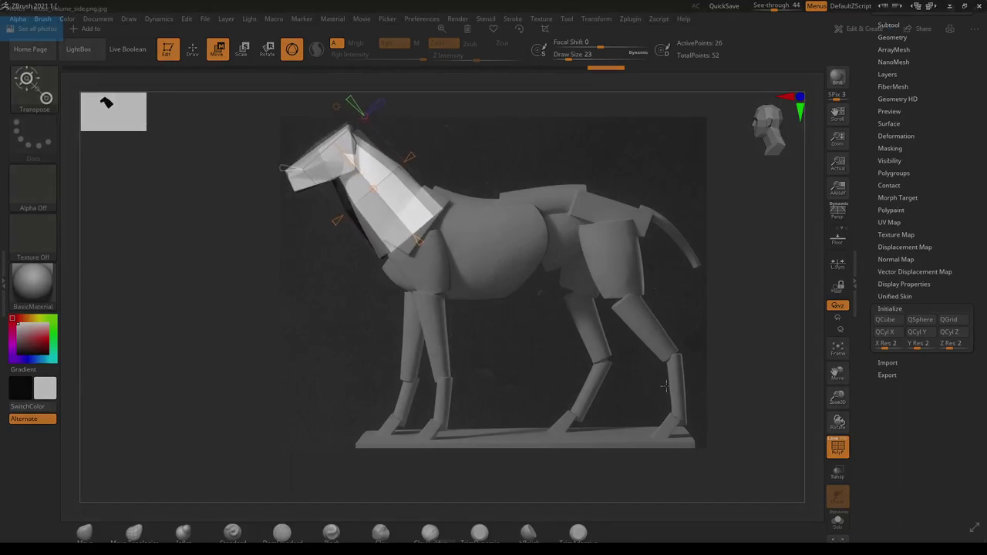
{"action": "left_click_drag", "start_coordinate": [362, 169], "coordinate": [351, 162]}
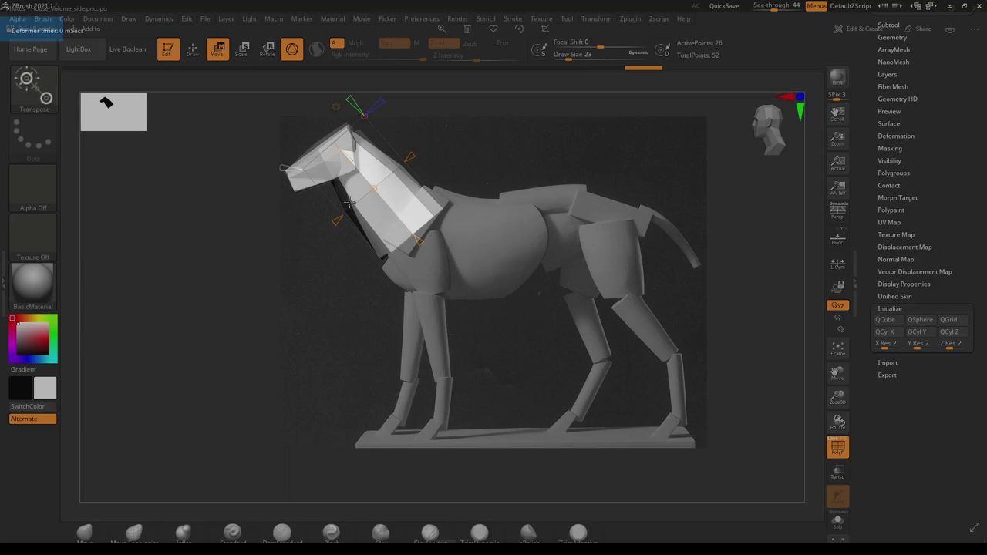
- Set See-through back to 0 and isolate the tapered neck in Solo
{"action": "left_click", "coordinate": [337, 105]}
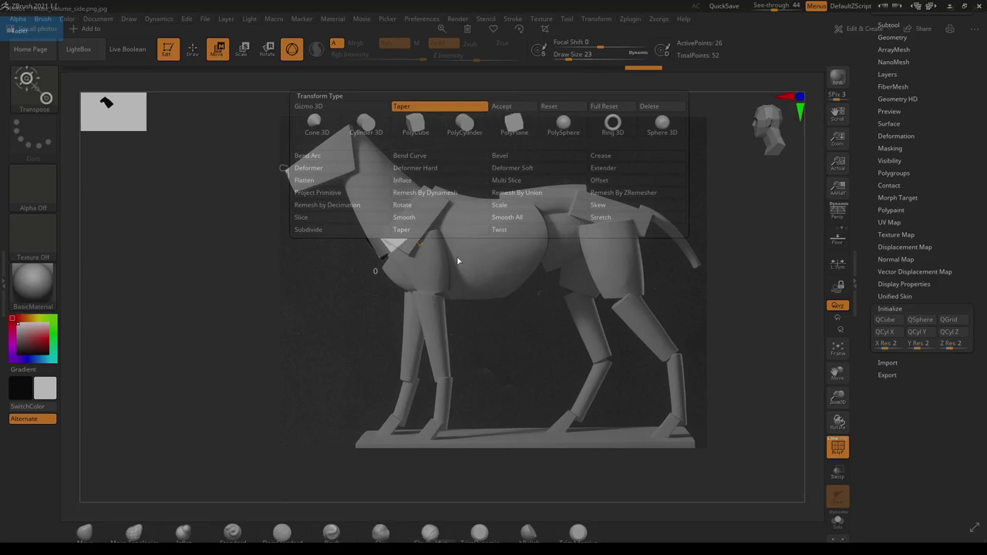
{"action": "left_click_drag", "start_coordinate": [775, 7], "coordinate": [746, 8]}
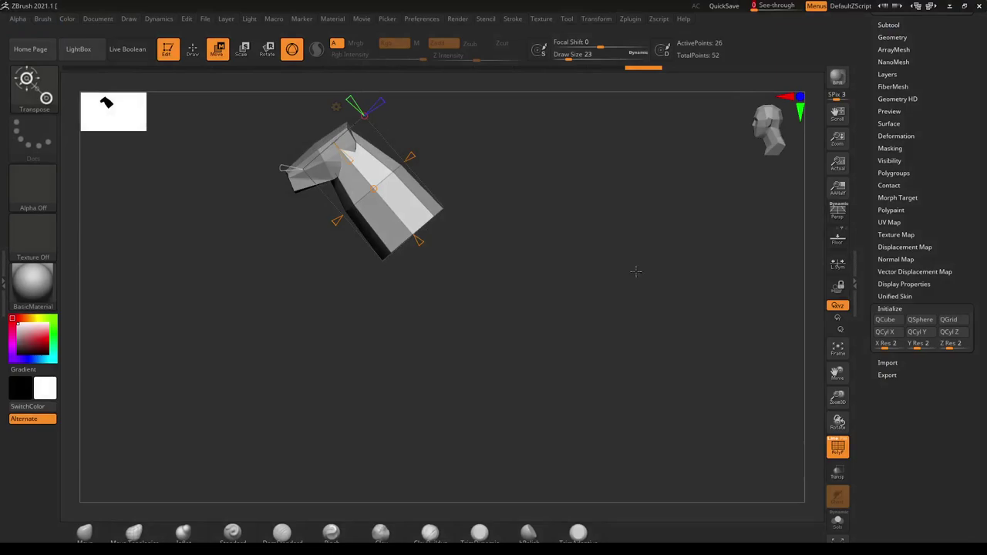
{"action": "left_click", "coordinate": [838, 520]}
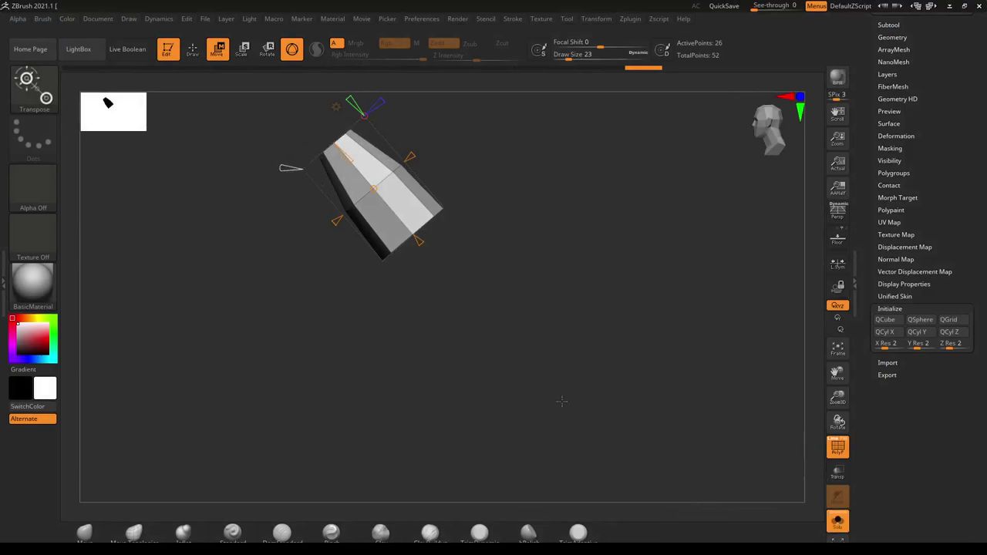
- Apply the Bend Arc deformer to the tapered neck and curve it slightly in side view
{"action": "left_click", "coordinate": [335, 105]}
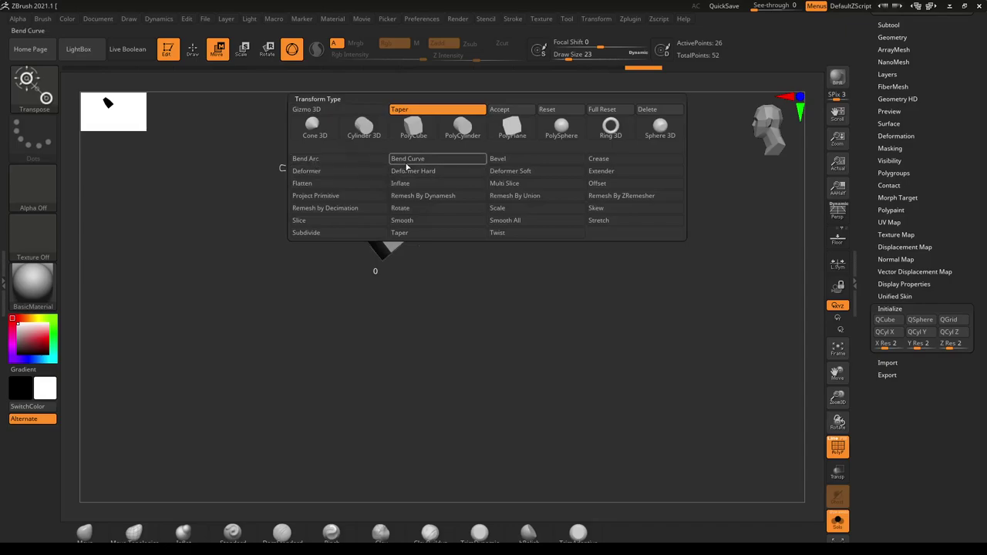
{"action": "left_click", "coordinate": [322, 160]}
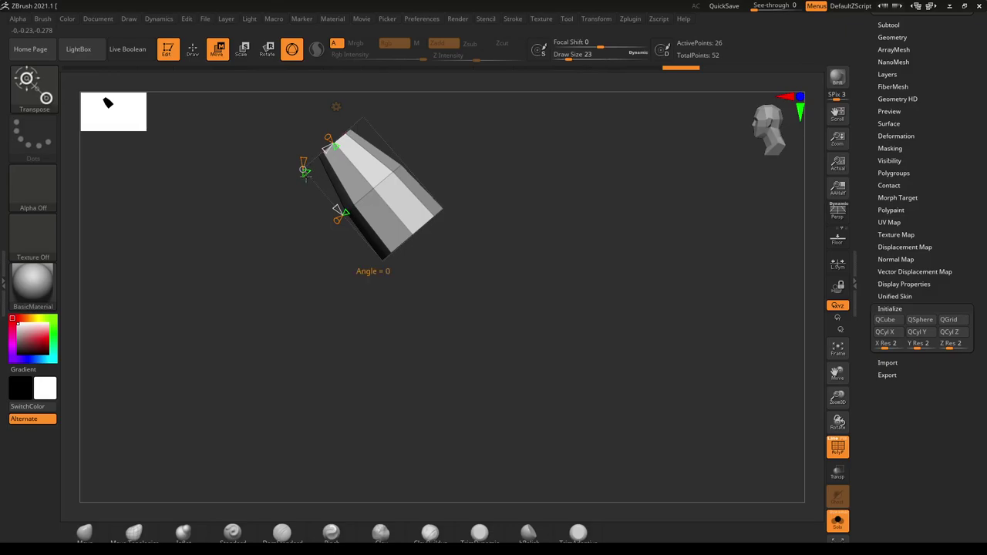
{"action": "left_click_drag", "start_coordinate": [352, 284], "coordinate": [498, 266]}
{"action": "left_click_drag", "start_coordinate": [476, 257], "coordinate": [663, 255]}
{"action": "left_click", "coordinate": [787, 98]}
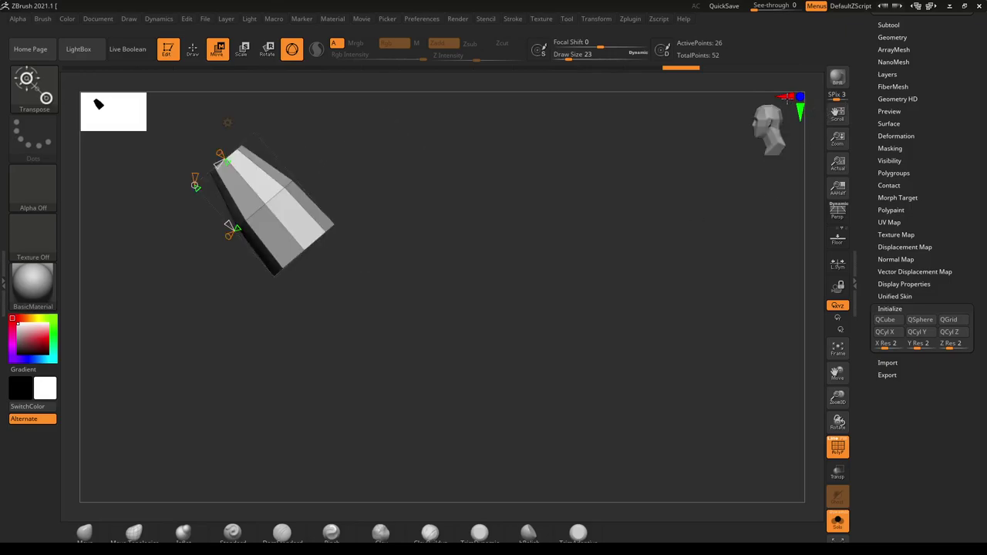
{"action": "mouse_move", "coordinate": [228, 235]}
{"action": "mouse_move", "coordinate": [236, 229]}
{"action": "left_mouse_down"}
{"action": "mouse_move", "coordinate": [257, 216]}
{"action": "mouse_move", "coordinate": [193, 253]}
{"action": "mouse_move", "coordinate": [249, 219]}
{"action": "left_mouse_up"}
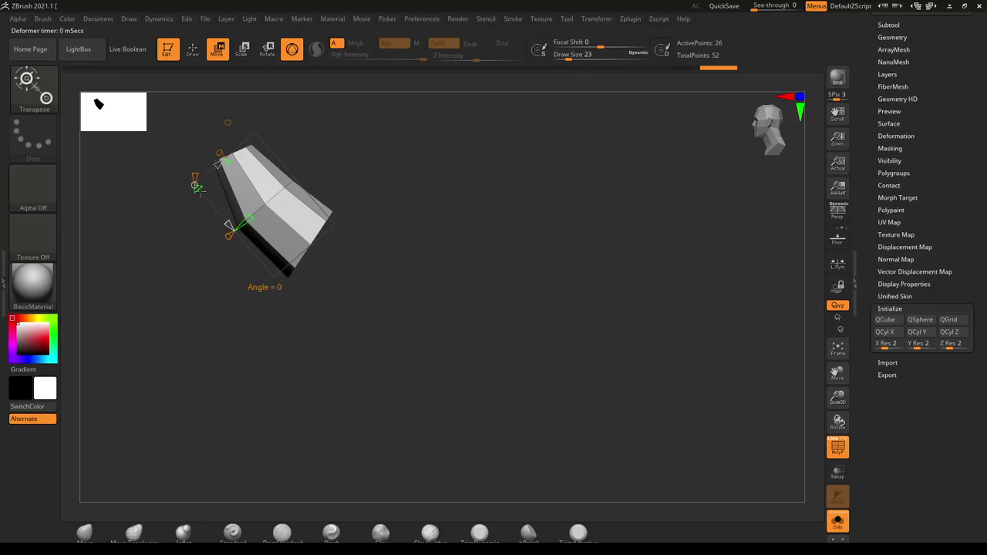
- Inspect the bent neck from the front, underneath and both sides, and return to Gizmo 3D from the side view
{"action": "left_click_drag", "start_coordinate": [240, 289], "coordinate": [284, 280]}
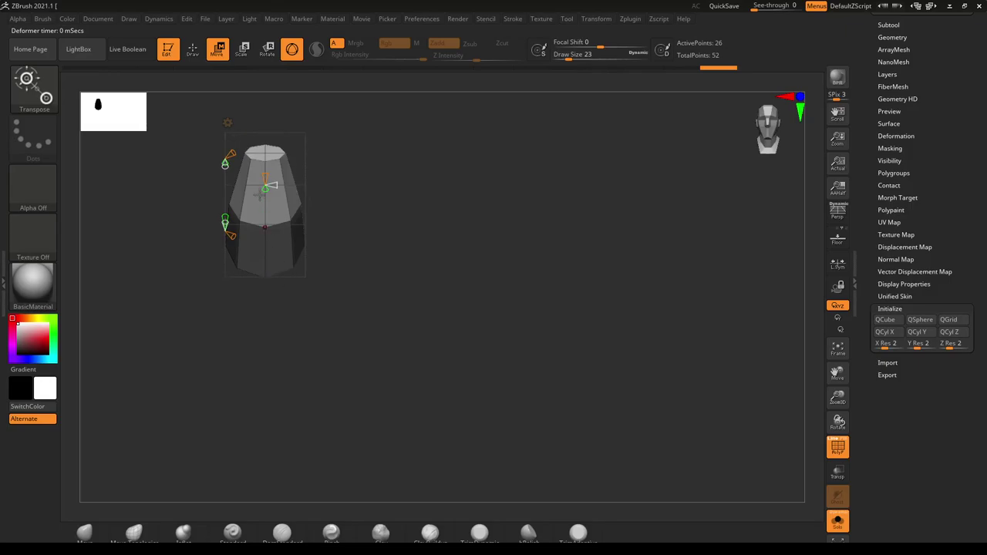
{"action": "left_click_drag", "start_coordinate": [379, 215], "coordinate": [282, 229]}
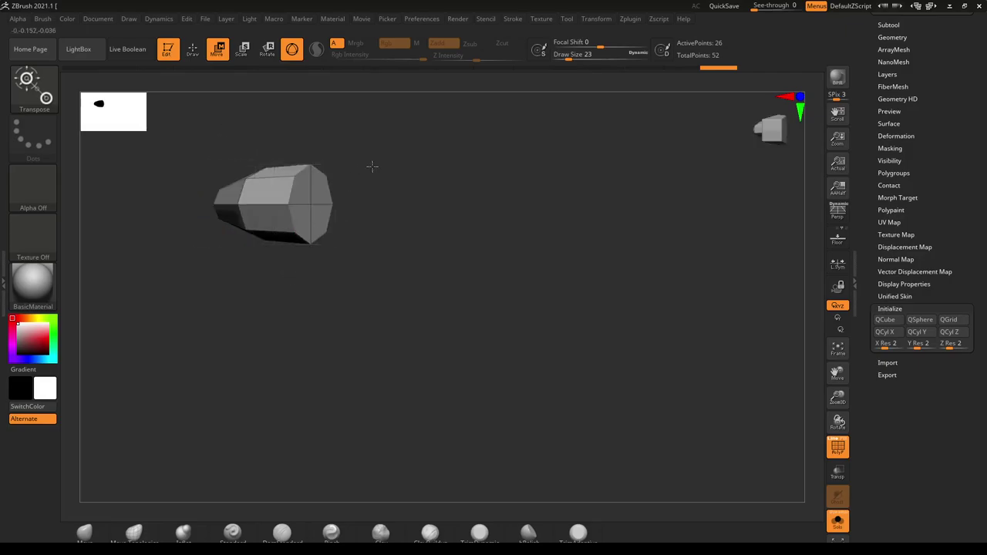
{"action": "left_click_drag", "start_coordinate": [372, 163], "coordinate": [377, 258]}
{"action": "left_click", "coordinate": [785, 96]}
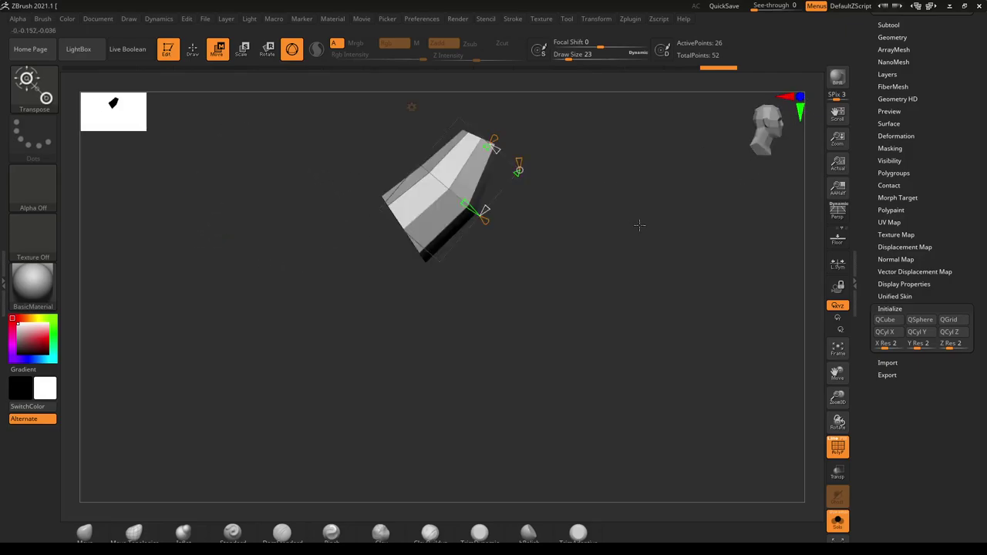
{"action": "left_click", "coordinate": [772, 96]}
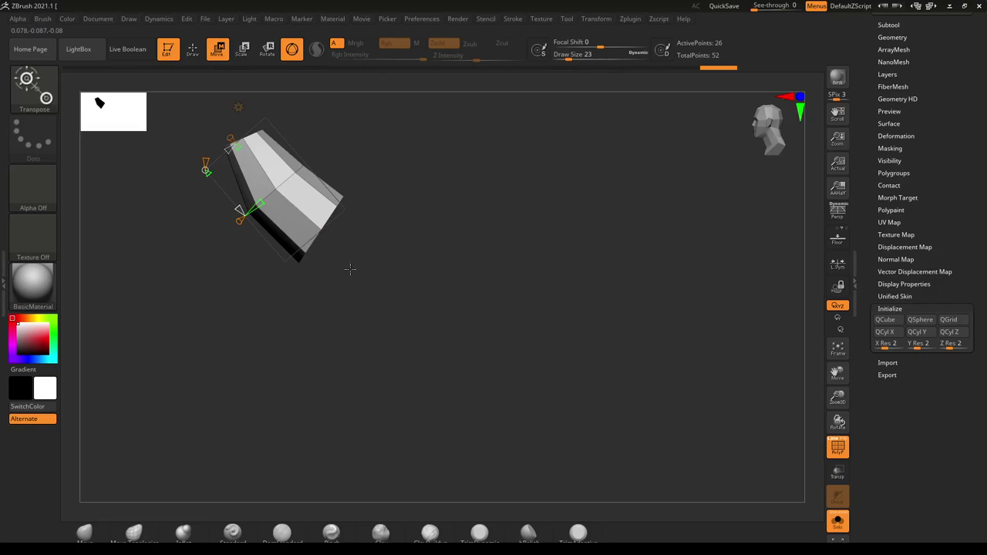
{"action": "left_click", "coordinate": [238, 105]}
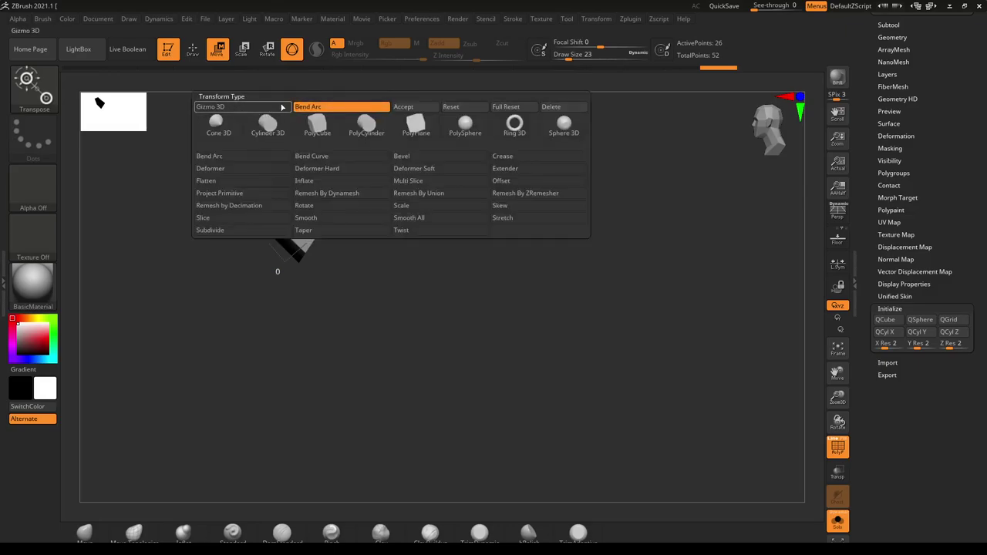
{"action": "left_click", "coordinate": [274, 109]}
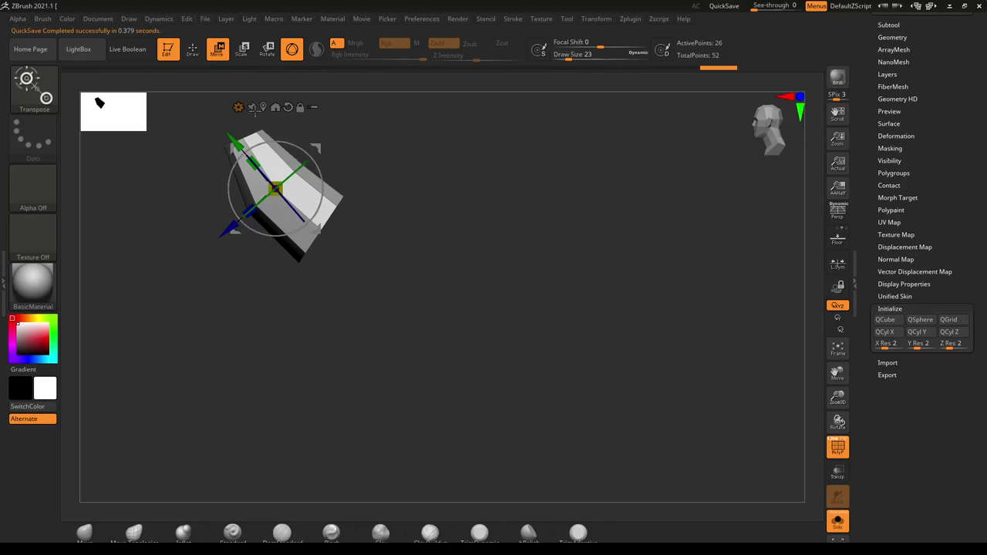
- Switch to Draw mode, turn Solo off, check the neck against the reference at See-through 44, and restore See-through to 0
{"action": "key", "text": "q"}
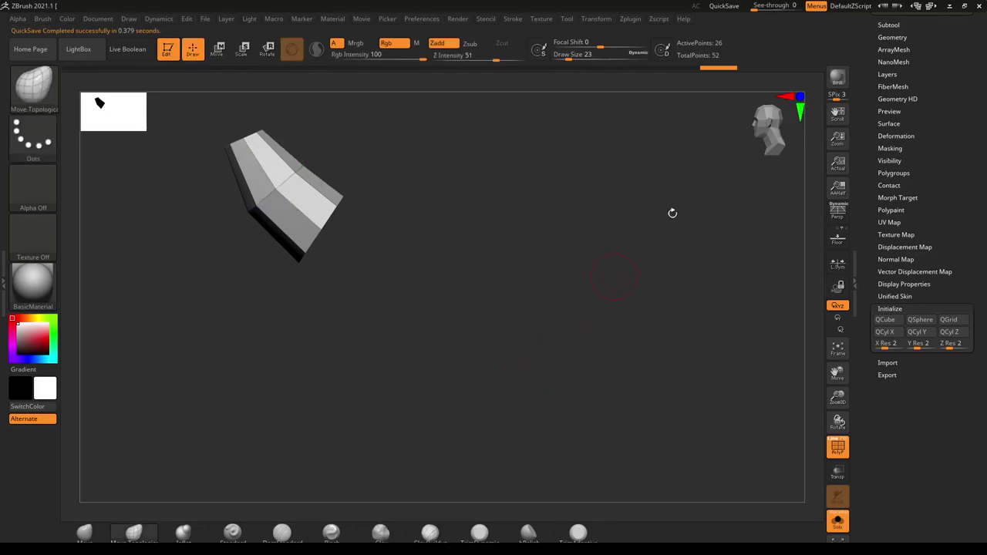
{"action": "left_click_drag", "start_coordinate": [754, 7], "coordinate": [773, 7]}
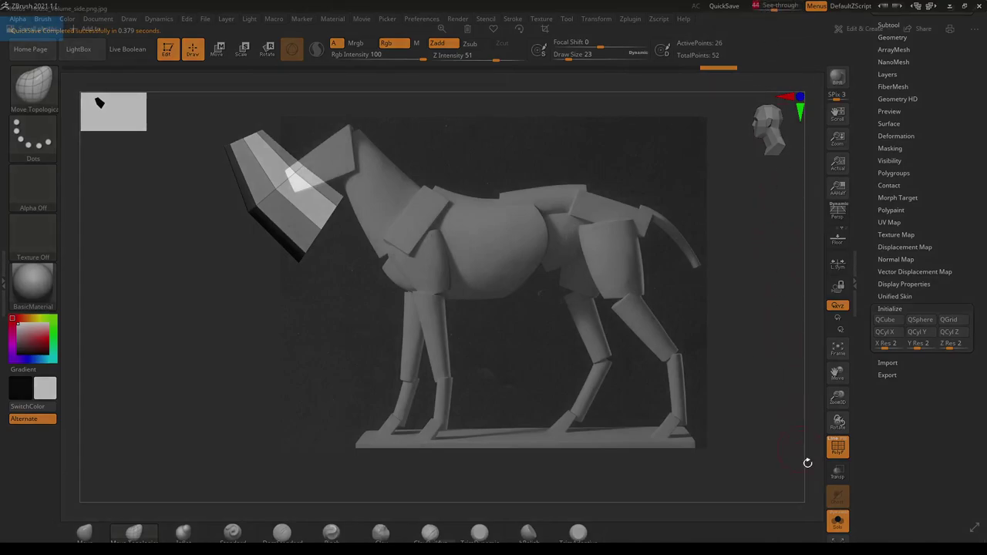
{"action": "left_click", "coordinate": [839, 523]}
{"action": "left_click_drag", "start_coordinate": [350, 271], "coordinate": [440, 271]}
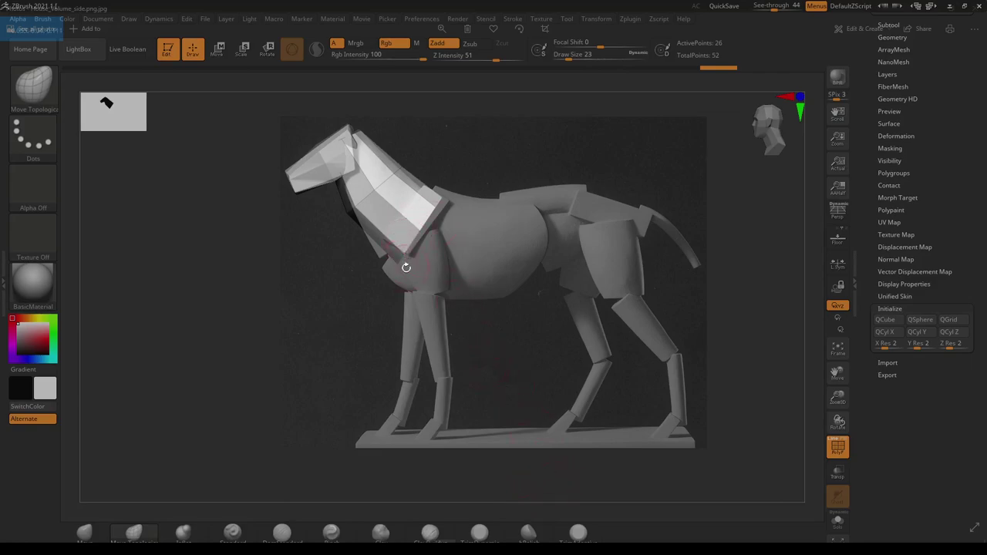
{"action": "left_click_drag", "start_coordinate": [777, 8], "coordinate": [753, 7]}
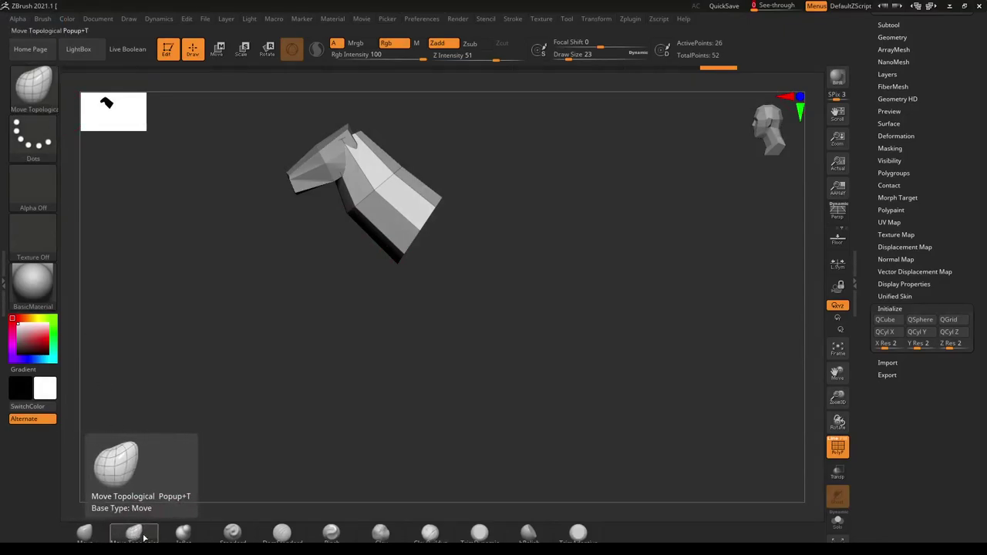
- Try to pull the neck's lower front corner with the Move Topological brush at Draw Size 77, and undo the change
{"action": "key", "text": "s"}
{"action": "left_click_drag", "start_coordinate": [394, 252], "coordinate": [406, 253]}
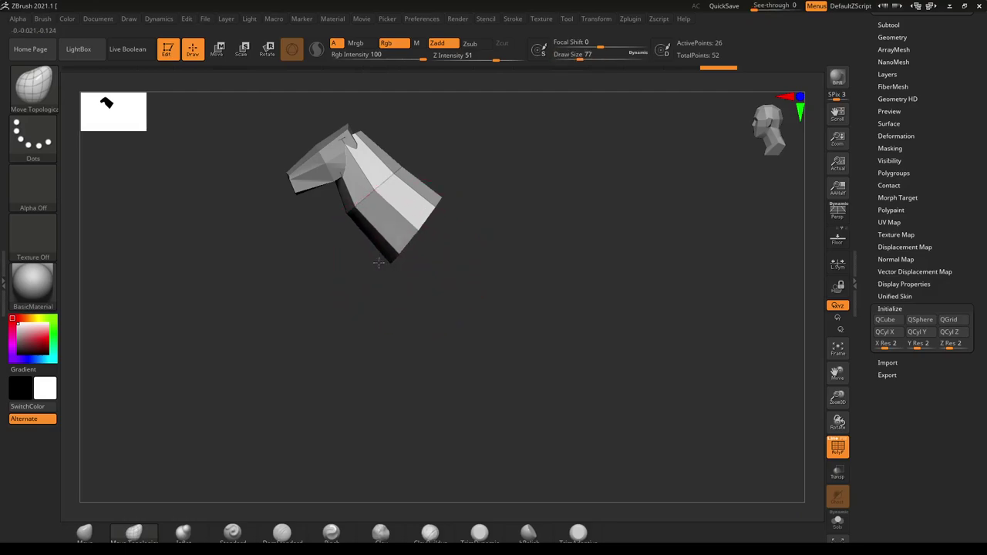
{"action": "left_click_drag", "start_coordinate": [496, 310], "coordinate": [447, 251]}
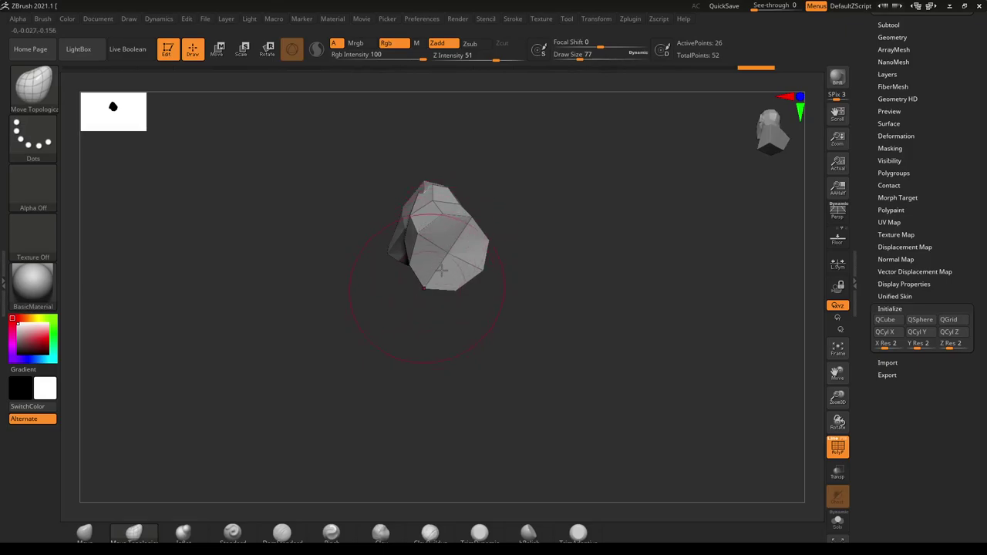
{"action": "mouse_move", "coordinate": [466, 314]}
{"action": "left_mouse_down"}
{"action": "mouse_move", "coordinate": [443, 302]}
{"action": "mouse_move", "coordinate": [456, 300]}
{"action": "mouse_move", "coordinate": [496, 347]}
{"action": "left_mouse_up"}
{"action": "key", "text": "ctrl"}
{"action": "key", "text": "ctrl+z"}
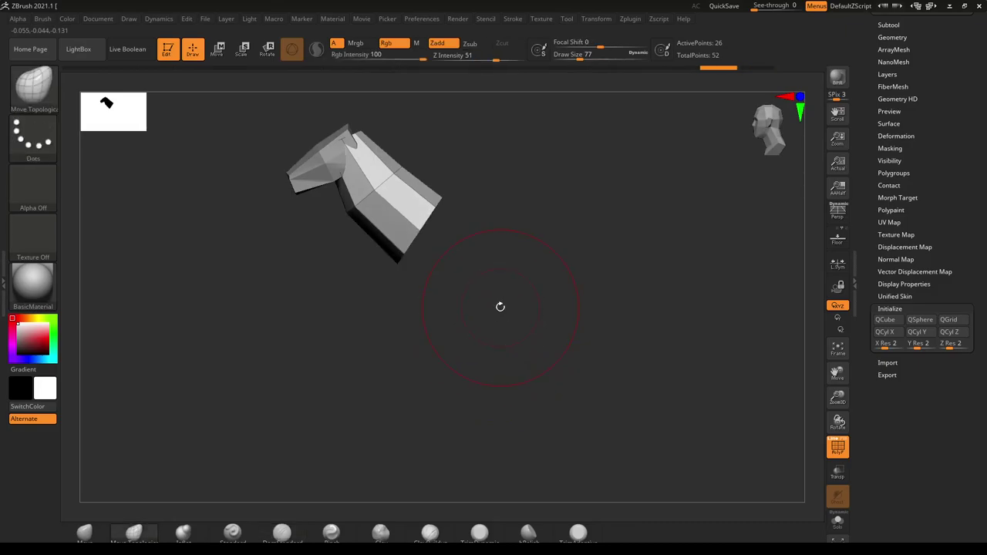
- Switch the sculpting brush to MoveInfiniteDepth
{"action": "left_click_drag", "start_coordinate": [581, 326], "coordinate": [590, 367]}
{"action": "left_click", "coordinate": [34, 93]}
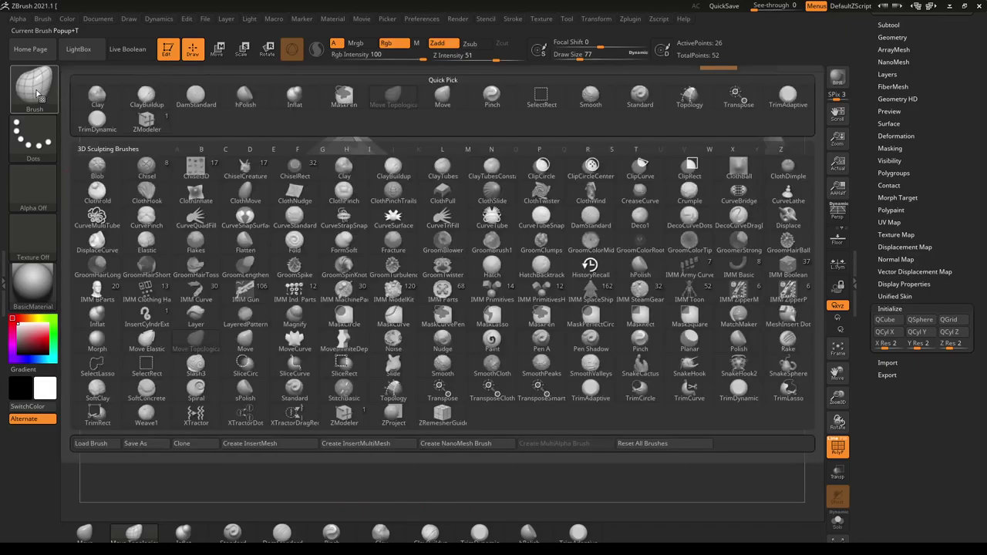
{"action": "key", "text": "m"}
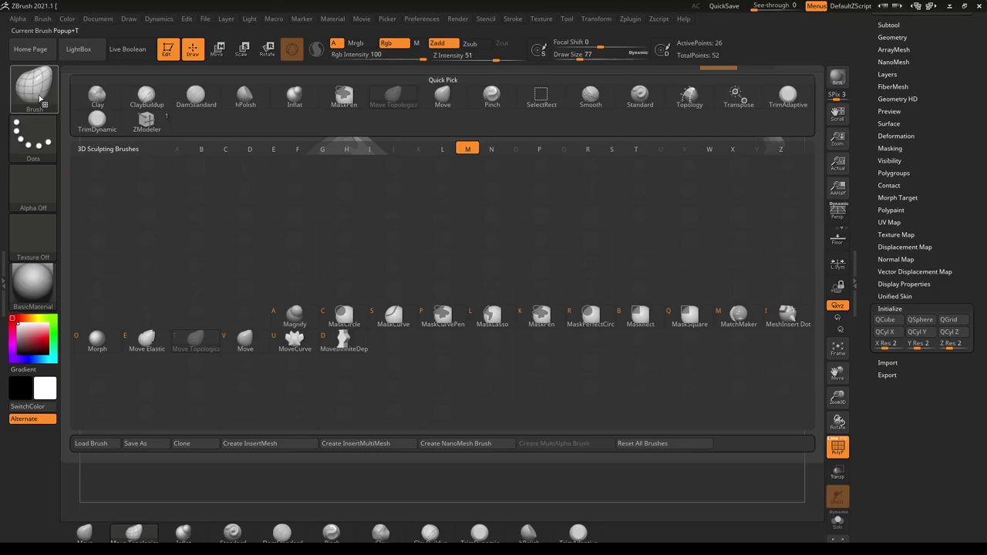
{"action": "mouse_move", "coordinate": [343, 345]}
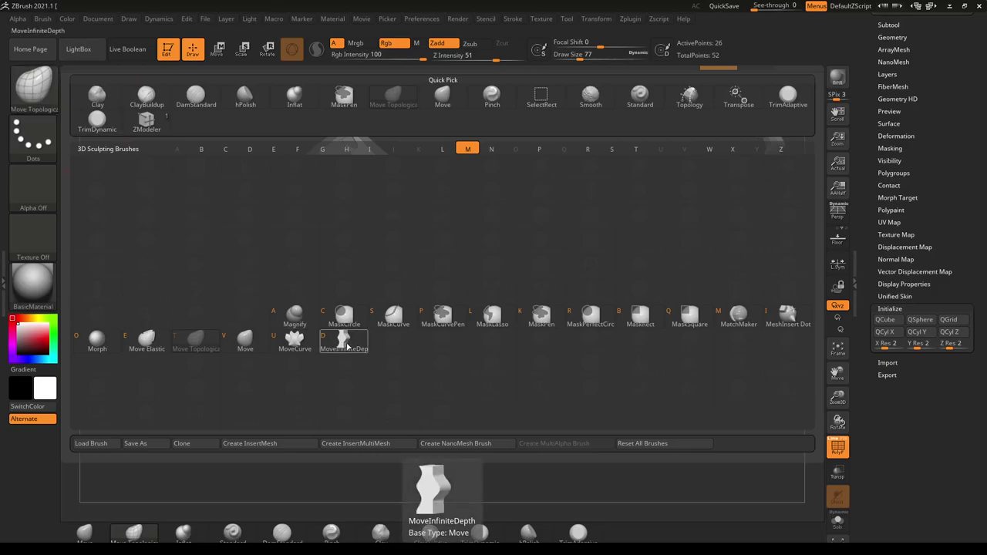
{"action": "left_click", "coordinate": [347, 347]}
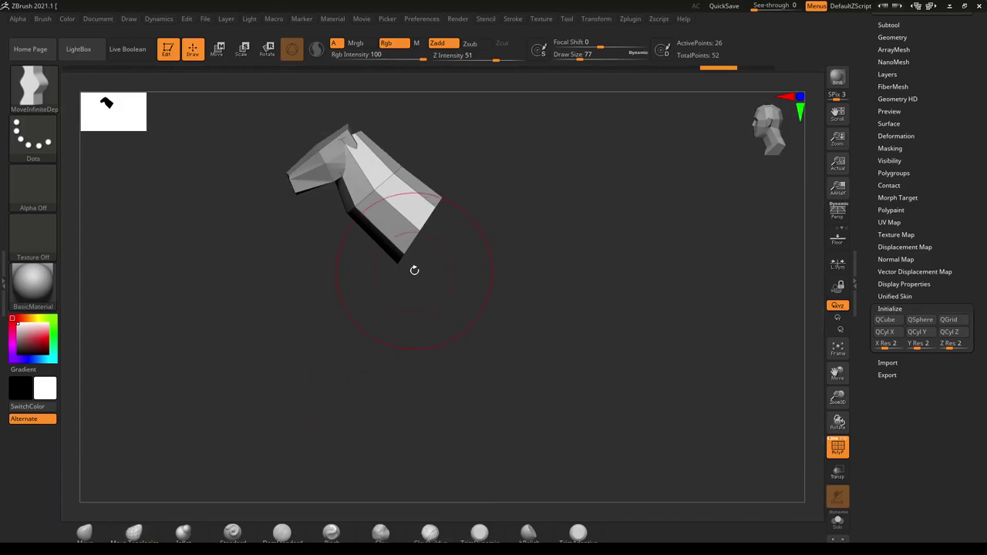
- Set Draw Size to 51, reshape the neck's lower front corner and throat edge in side view, and check the form
{"action": "mouse_move", "coordinate": [419, 260]}
{"action": "left_mouse_down"}
{"action": "mouse_move", "coordinate": [419, 280]}
{"action": "mouse_move", "coordinate": [399, 260]}
{"action": "mouse_move", "coordinate": [445, 278]}
{"action": "mouse_move", "coordinate": [399, 258]}
{"action": "left_mouse_up"}
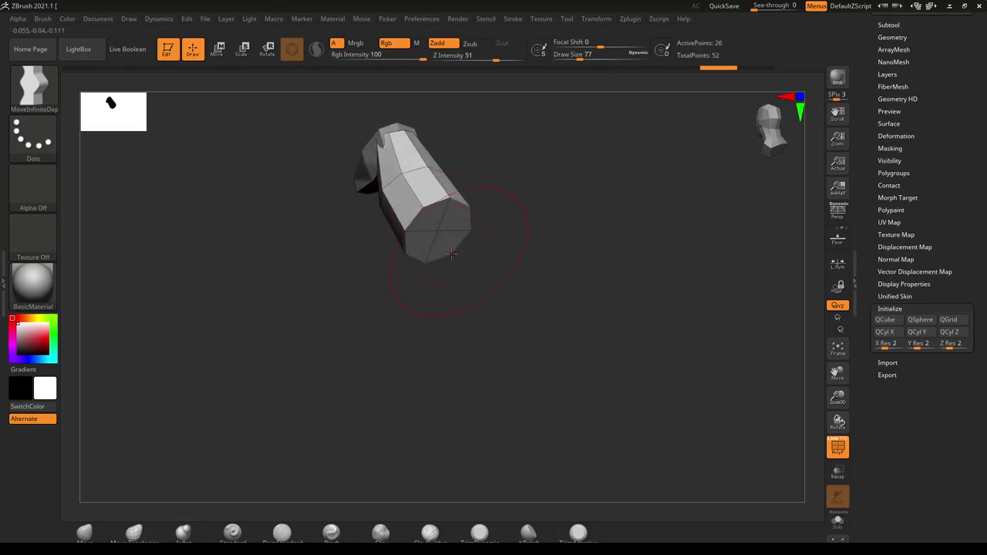
{"action": "left_click_drag", "start_coordinate": [432, 331], "coordinate": [470, 331]}
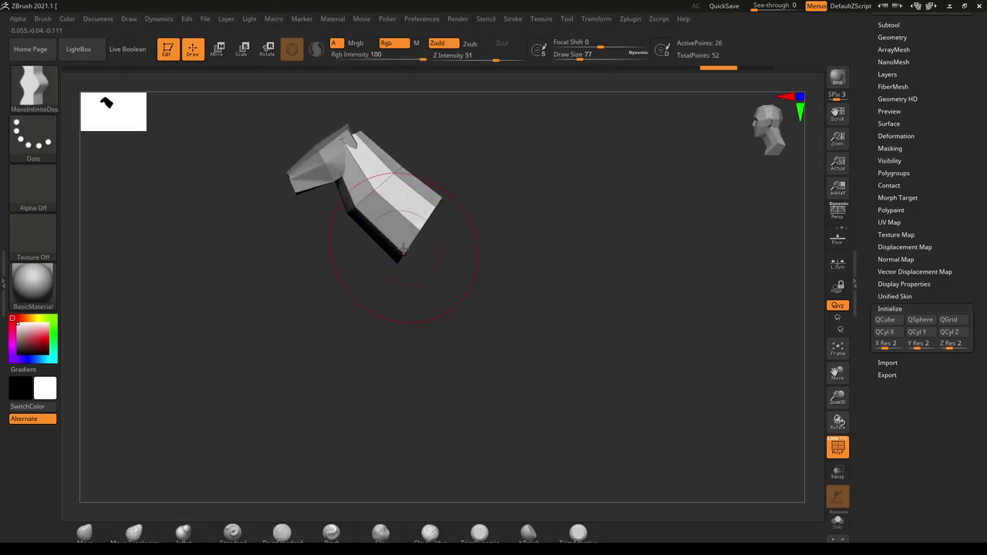
{"action": "key", "text": "s"}
{"action": "left_click_drag", "start_coordinate": [398, 262], "coordinate": [391, 262]}
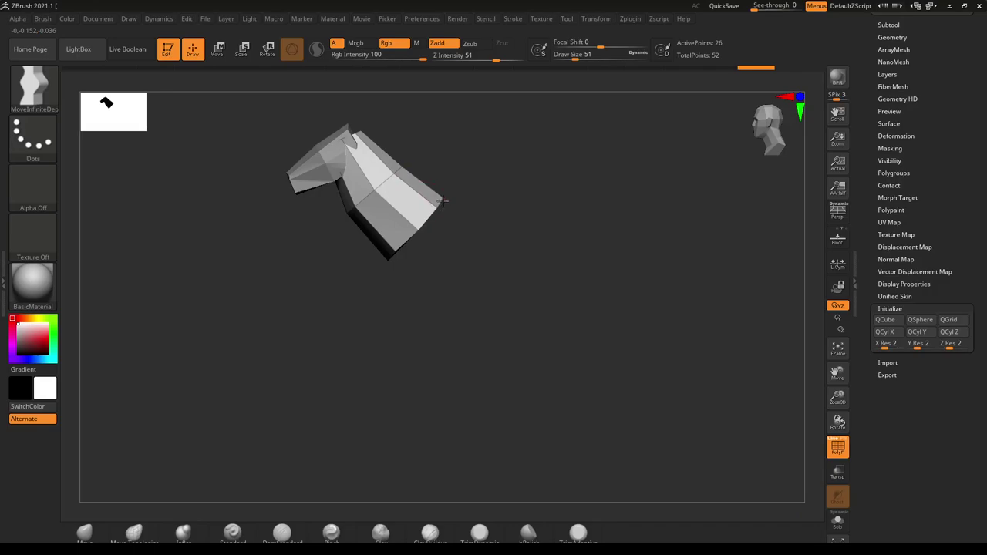
{"action": "left_click_drag", "start_coordinate": [346, 215], "coordinate": [356, 205]}
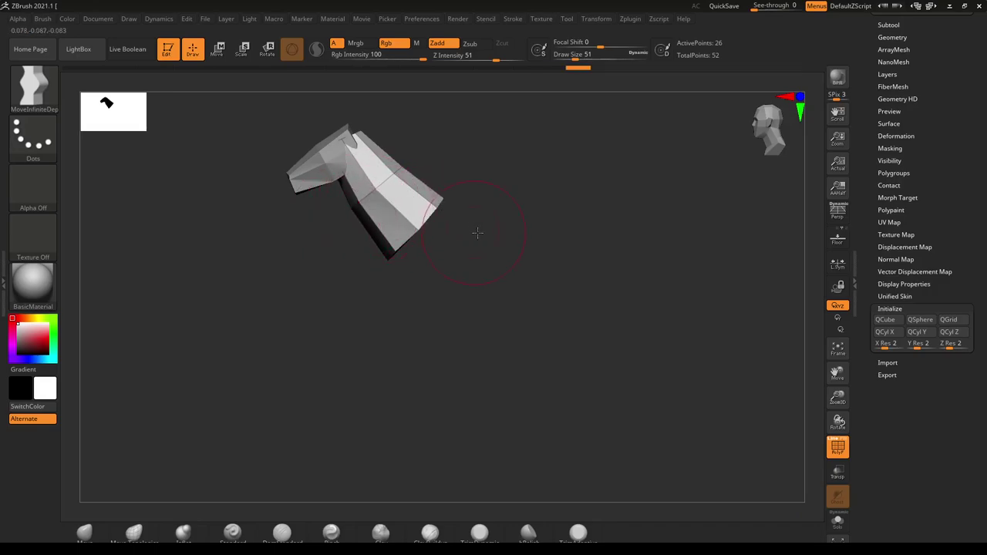
{"action": "left_click_drag", "start_coordinate": [476, 229], "coordinate": [353, 187]}
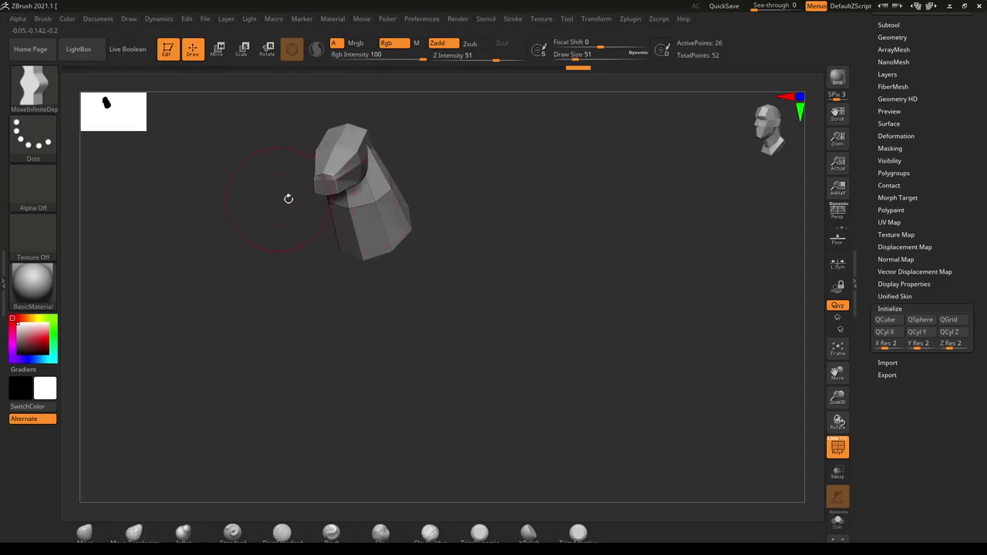
{"action": "left_click_drag", "start_coordinate": [449, 256], "coordinate": [412, 273]}
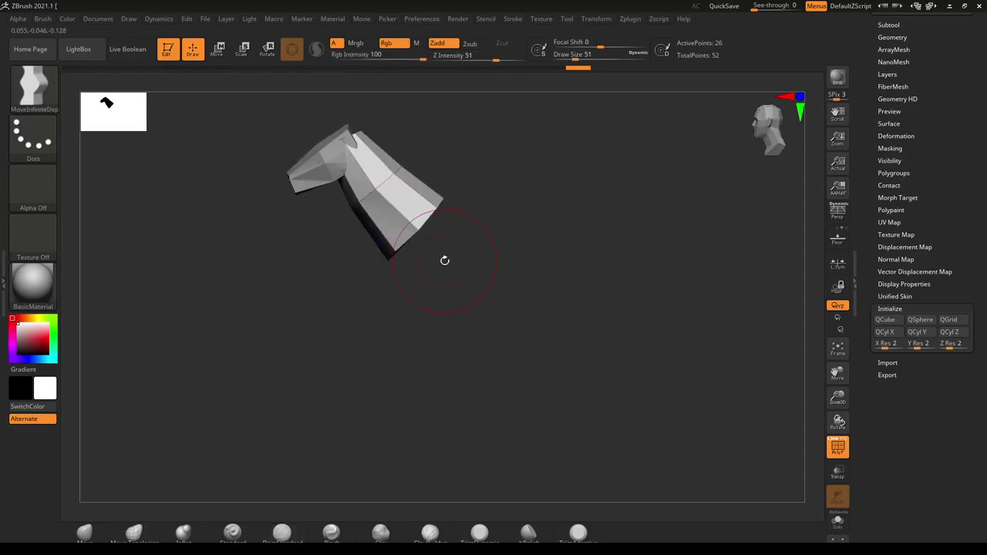
- Set See-through to 51 and adjust the neck's base and top corners to match the reference in side view
{"action": "left_click_drag", "start_coordinate": [760, 6], "coordinate": [779, 10]}
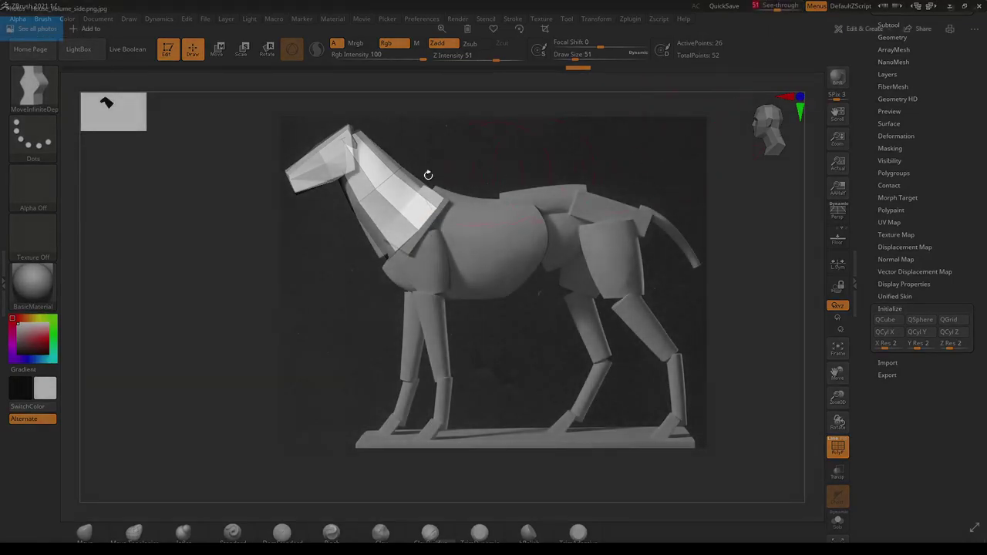
{"action": "mouse_move", "coordinate": [453, 212]}
{"action": "left_mouse_down"}
{"action": "mouse_move", "coordinate": [430, 207]}
{"action": "mouse_move", "coordinate": [378, 250]}
{"action": "mouse_move", "coordinate": [367, 245]}
{"action": "left_mouse_up"}
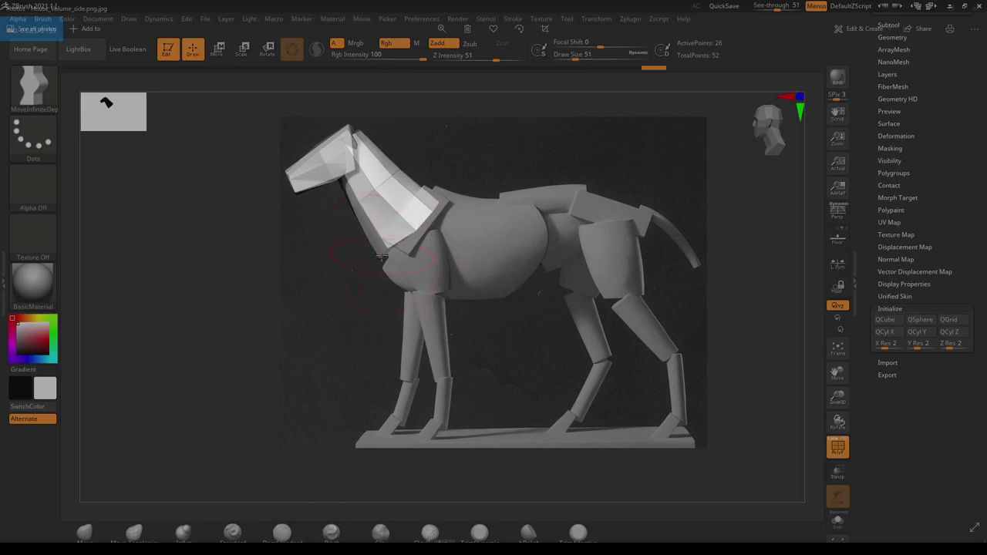
{"action": "left_click_drag", "start_coordinate": [381, 257], "coordinate": [392, 271]}
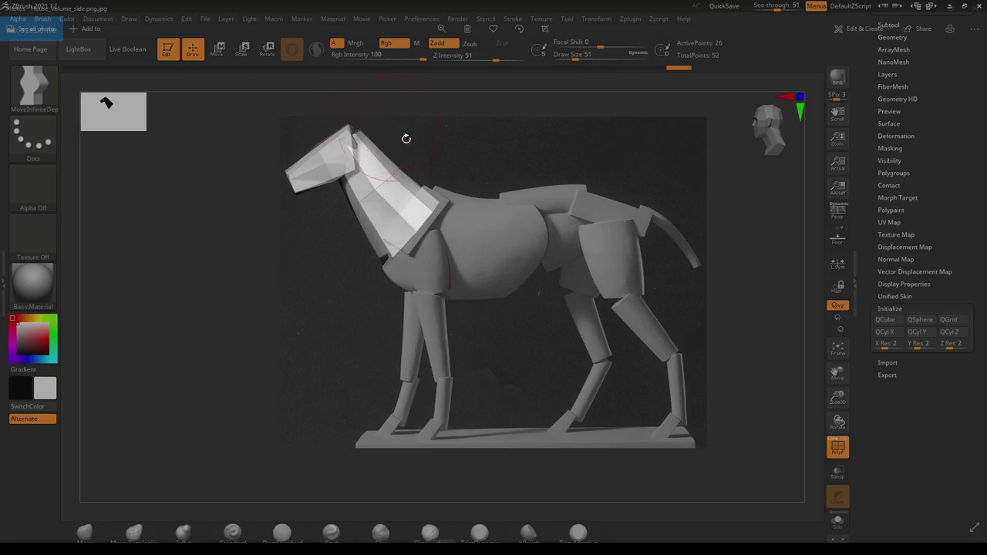
{"action": "mouse_move", "coordinate": [428, 131]}
{"action": "left_mouse_down"}
{"action": "mouse_move", "coordinate": [427, 157]}
{"action": "mouse_move", "coordinate": [427, 132]}
{"action": "left_mouse_up"}
{"action": "left_click_drag", "start_coordinate": [353, 127], "coordinate": [356, 132]}
- Return See-through to 0 and narrow the middle of the neck from the front with the Move brush
{"action": "left_click_drag", "start_coordinate": [523, 240], "coordinate": [547, 277]}
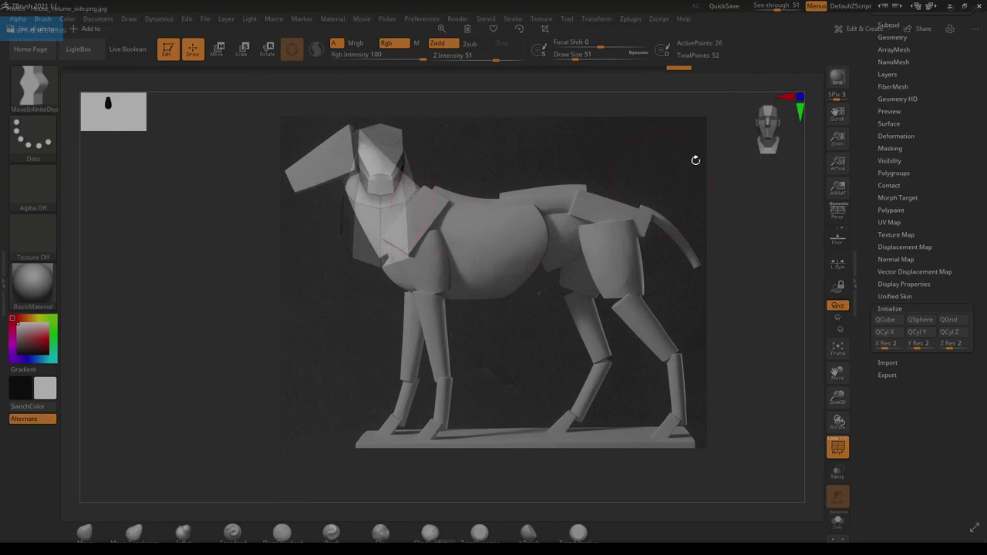
{"action": "left_click", "coordinate": [775, 6]}
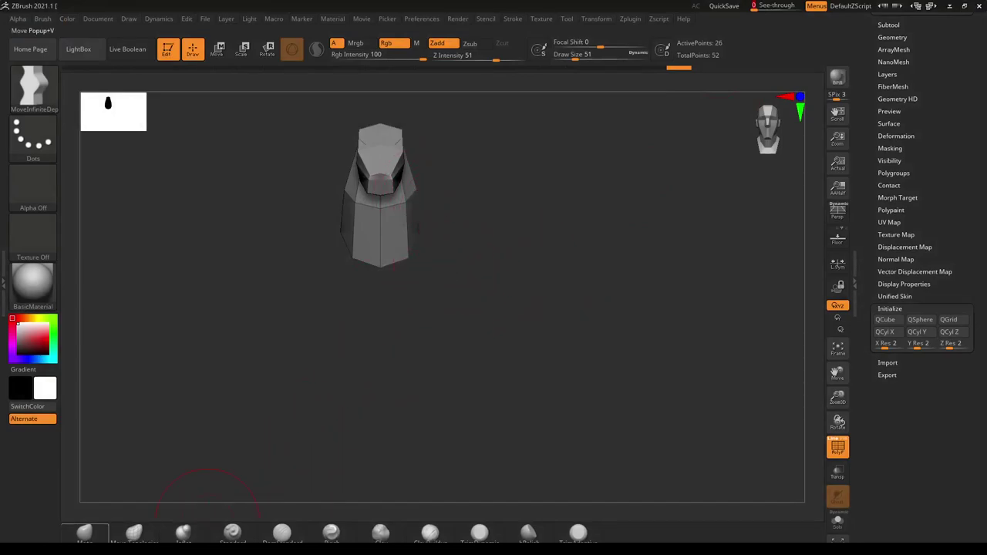
{"action": "left_click", "coordinate": [85, 531]}
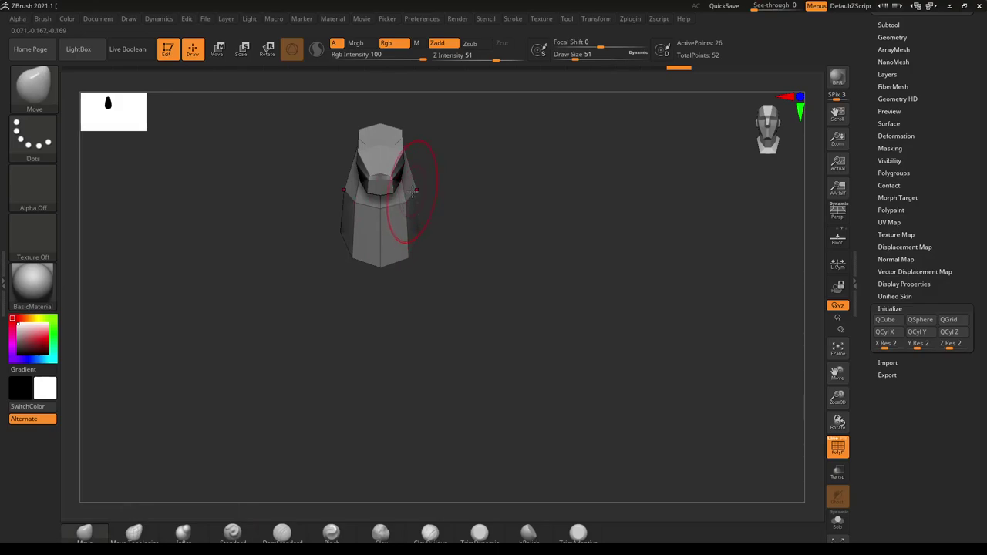
{"action": "left_click_drag", "start_coordinate": [413, 195], "coordinate": [401, 197]}
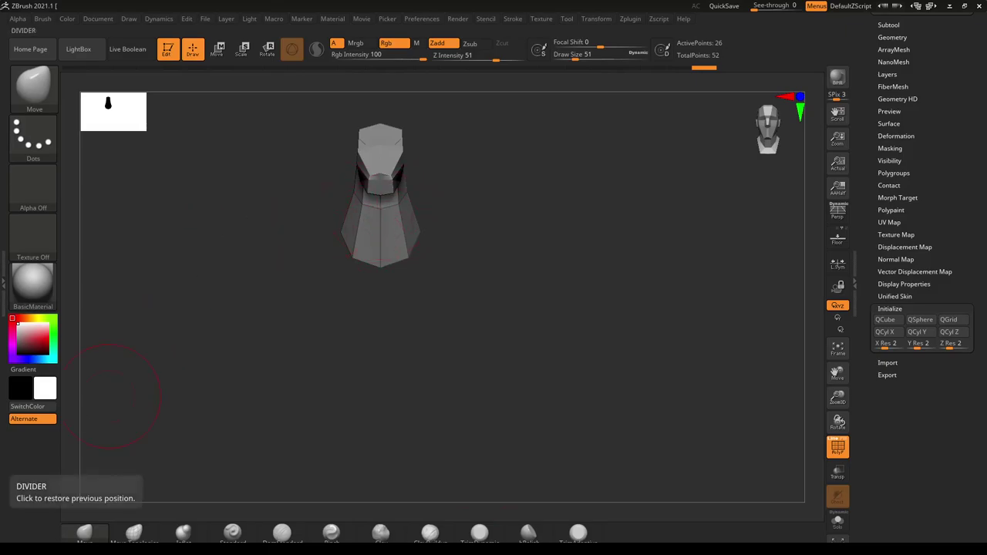
- Switch to File Explorer, examine the horse's top-view image House_skeleton_top.jpg in the IMGs folder, and return to ZBrush
{"action": "key", "text": "alt+Tab"}
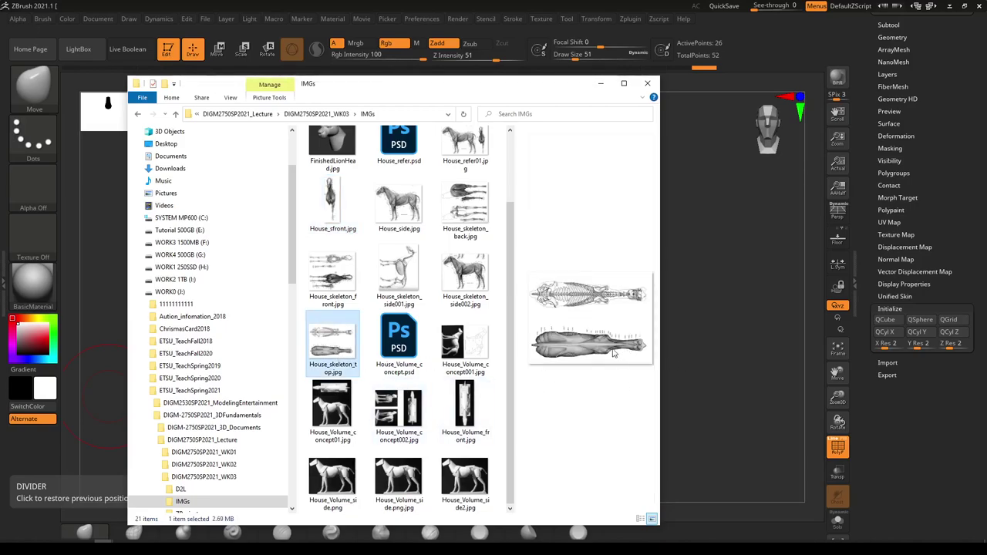
{"action": "scroll", "coordinate": [447, 421], "scroll_direction": "up", "scroll_amount": 1}
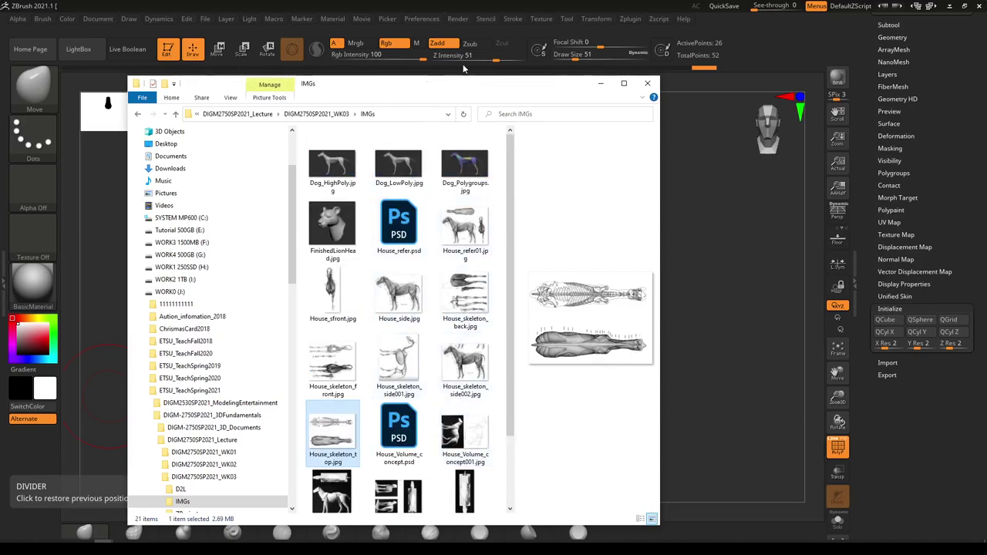
{"action": "left_click_drag", "start_coordinate": [459, 87], "coordinate": [0, 6]}
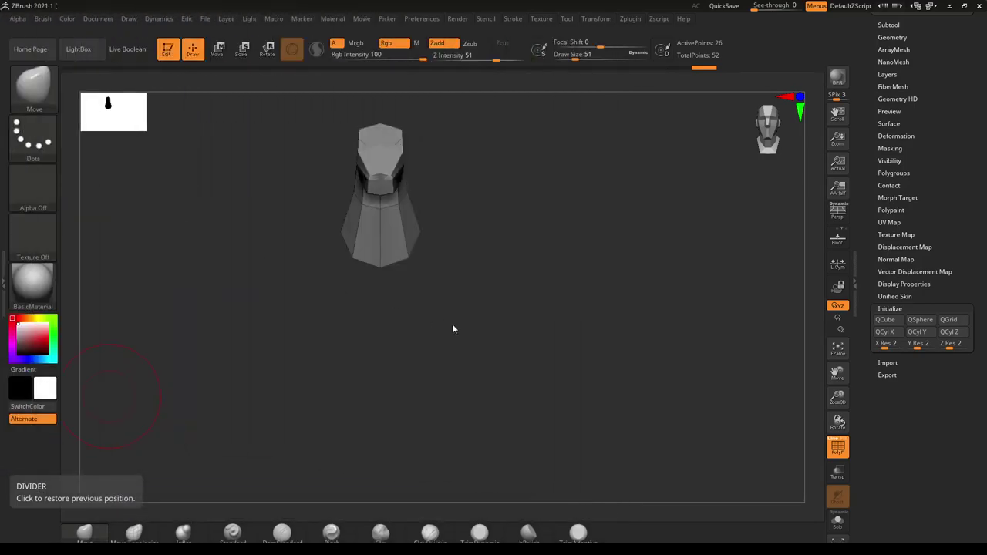
- Return to the side view, set See-through to 39, and line the head and neck up with the reference
{"action": "left_click_drag", "start_coordinate": [629, 266], "coordinate": [586, 266]}
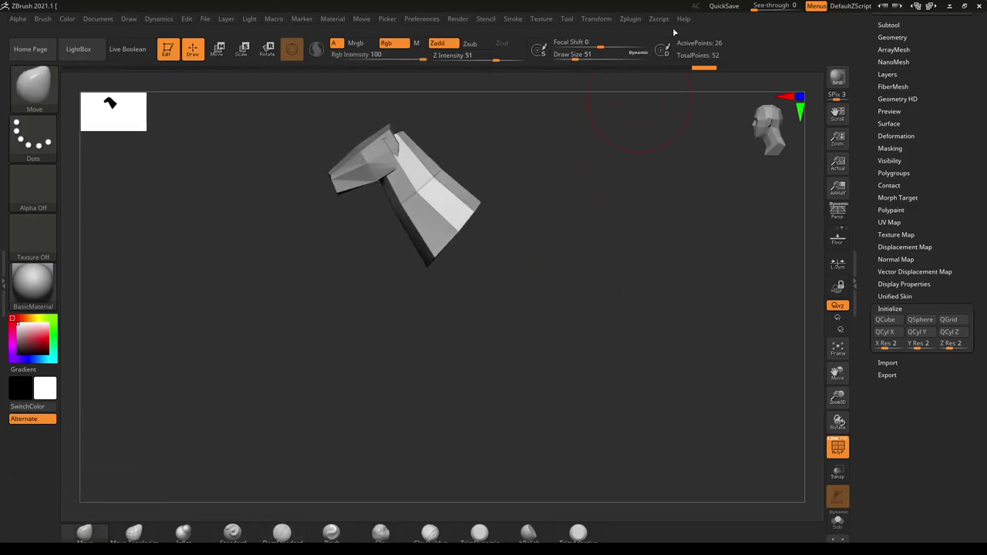
{"action": "left_click_drag", "start_coordinate": [760, 6], "coordinate": [774, 11]}
{"action": "left_click_drag", "start_coordinate": [586, 256], "coordinate": [544, 253], "text": "alt"}
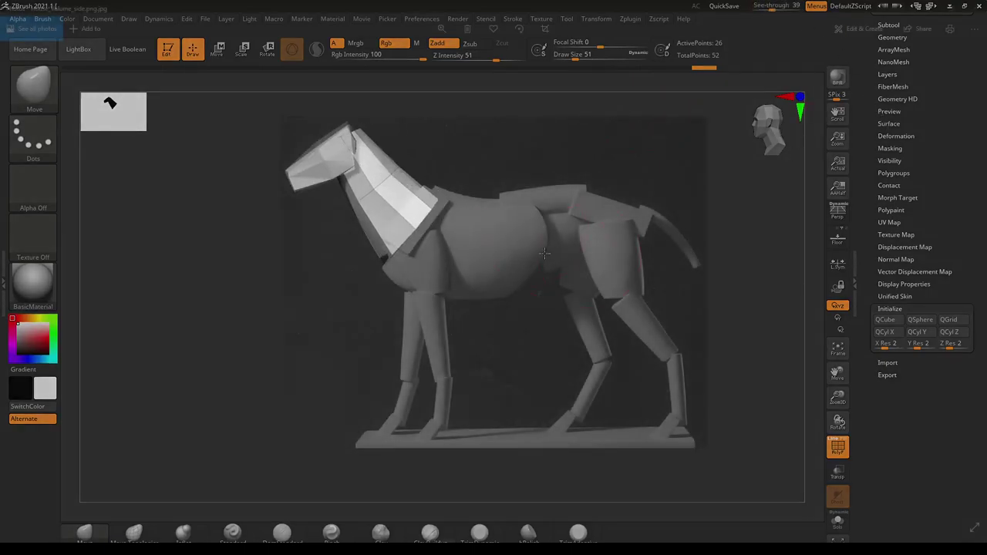
- Save the tool as horseBlockingB_01.ZTL in the ZTools folder, replacing the existing file
{"action": "key", "text": "ctrl"}
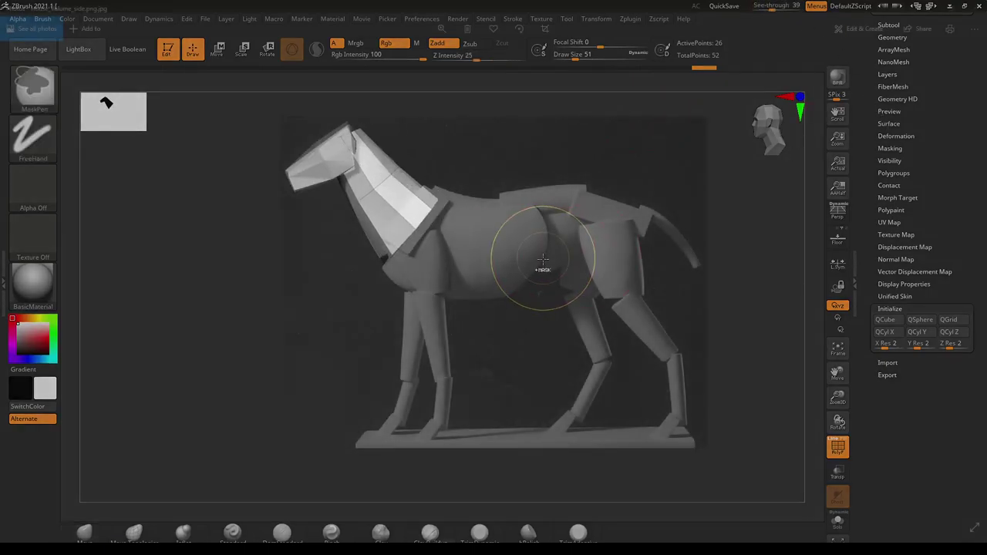
{"action": "key", "text": "ctrl+shift"}
{"action": "key", "text": "ctrl+s"}
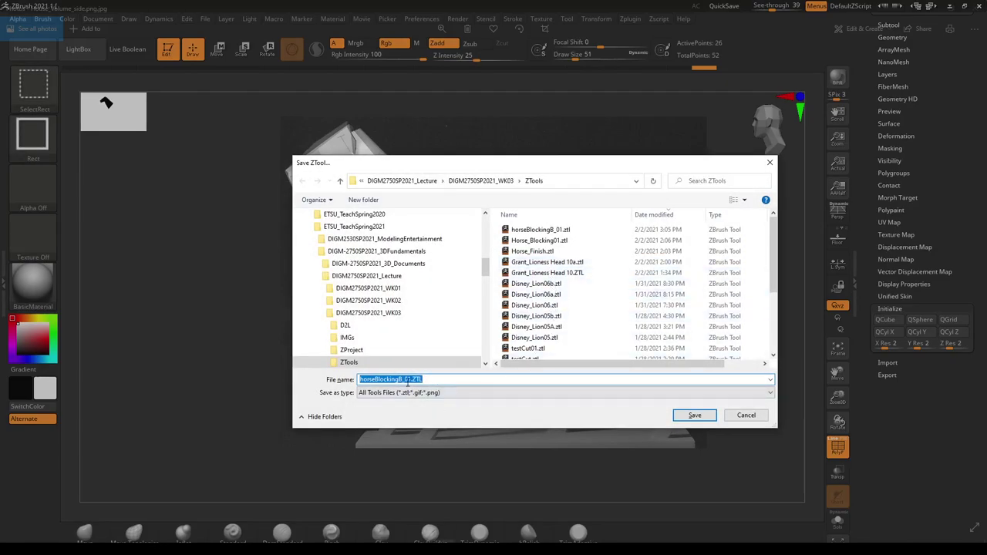
{"action": "left_click", "coordinate": [688, 417]}
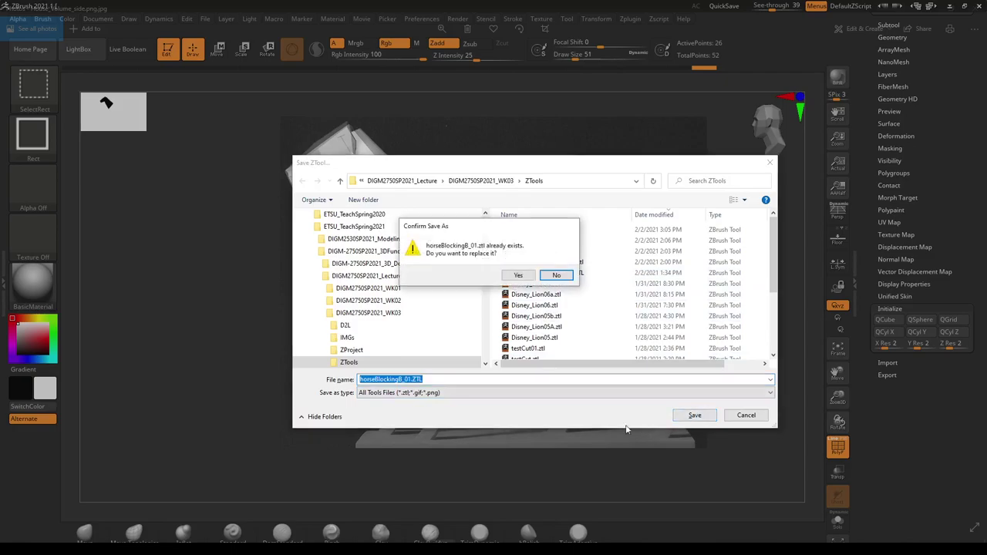
{"action": "left_click", "coordinate": [518, 276]}
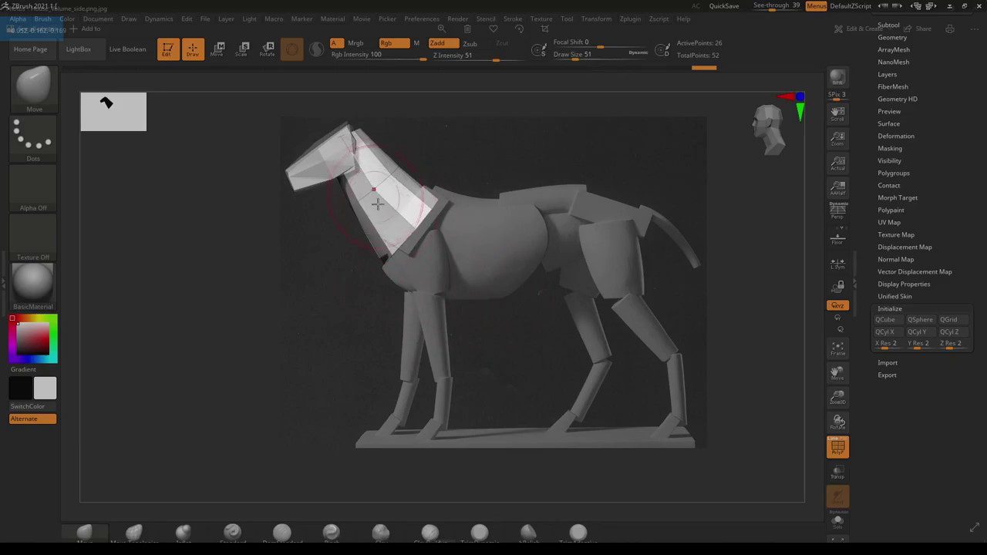
- Set the Subtool list's Visible Count to 6 and duplicate the neck subtool
{"action": "left_click_drag", "start_coordinate": [391, 208], "coordinate": [395, 205]}
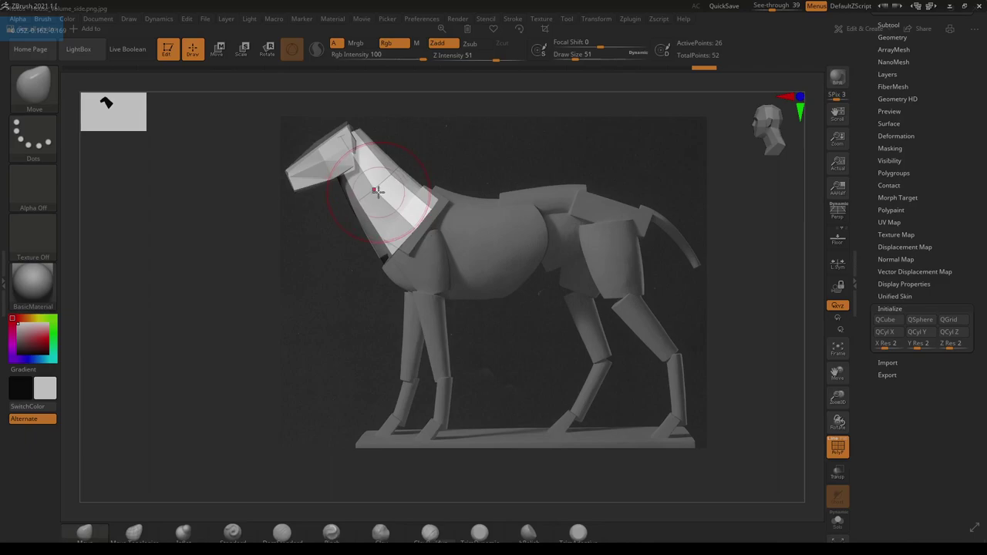
{"action": "left_click_drag", "start_coordinate": [946, 183], "coordinate": [959, 344]}
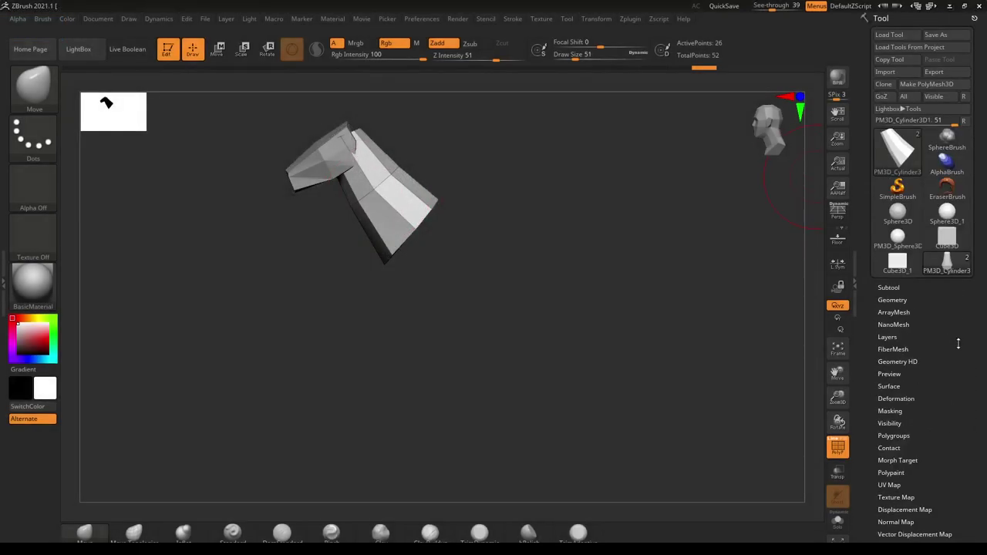
{"action": "left_click", "coordinate": [887, 287]}
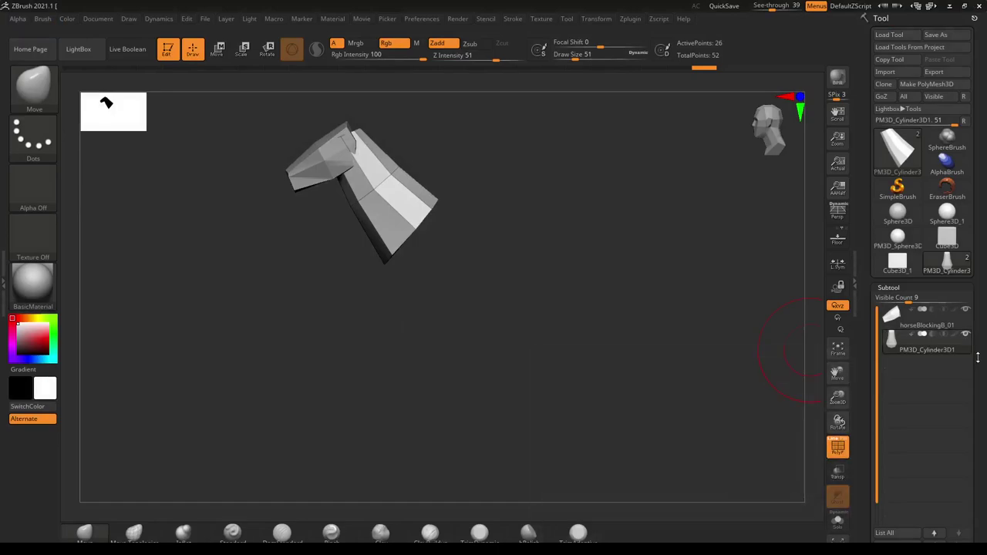
{"action": "left_click_drag", "start_coordinate": [899, 298], "coordinate": [895, 298]}
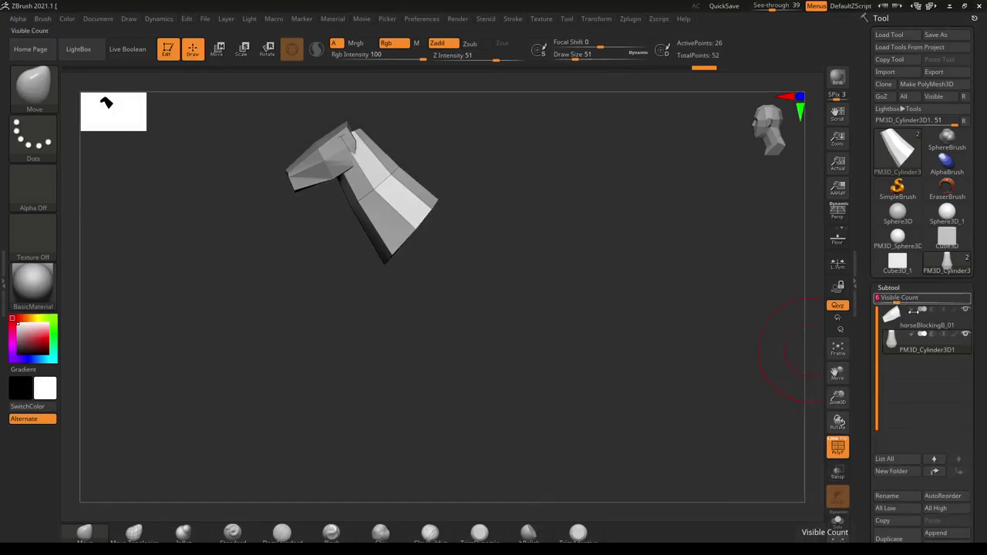
{"action": "left_click_drag", "start_coordinate": [982, 392], "coordinate": [974, 317]}
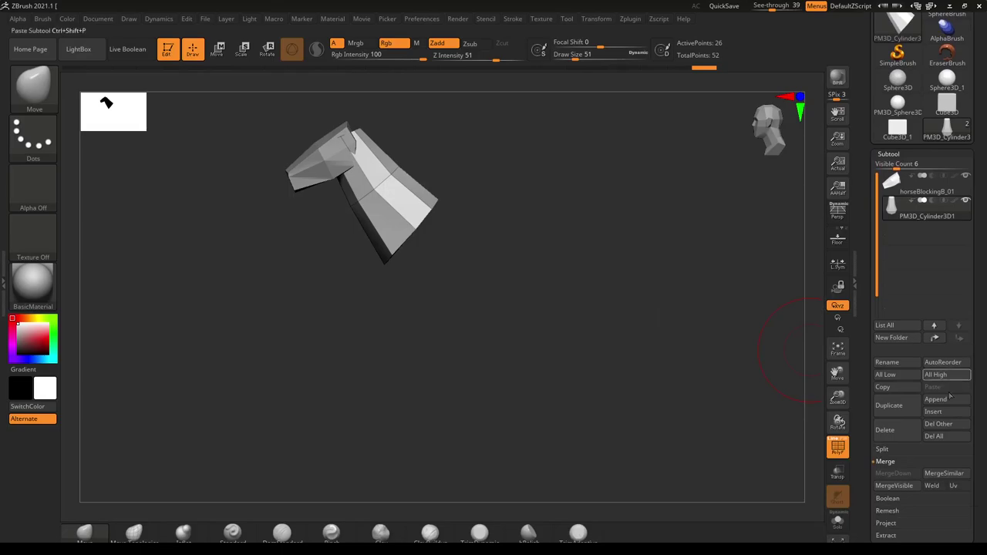
{"action": "left_click", "coordinate": [889, 406]}
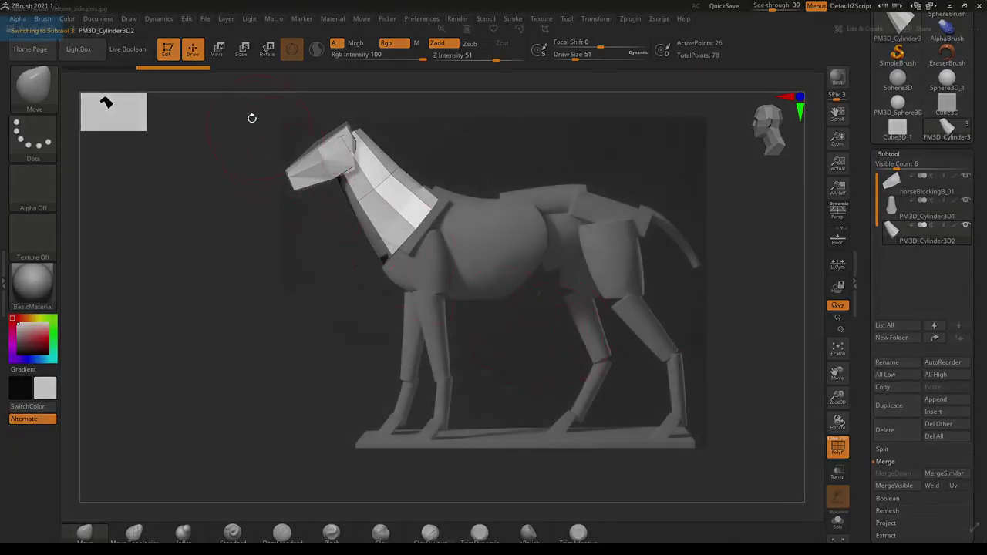
- Move the duplicated neck piece over the reference ribcage and rotate it to lie along the torso
{"action": "left_click", "coordinate": [219, 50]}
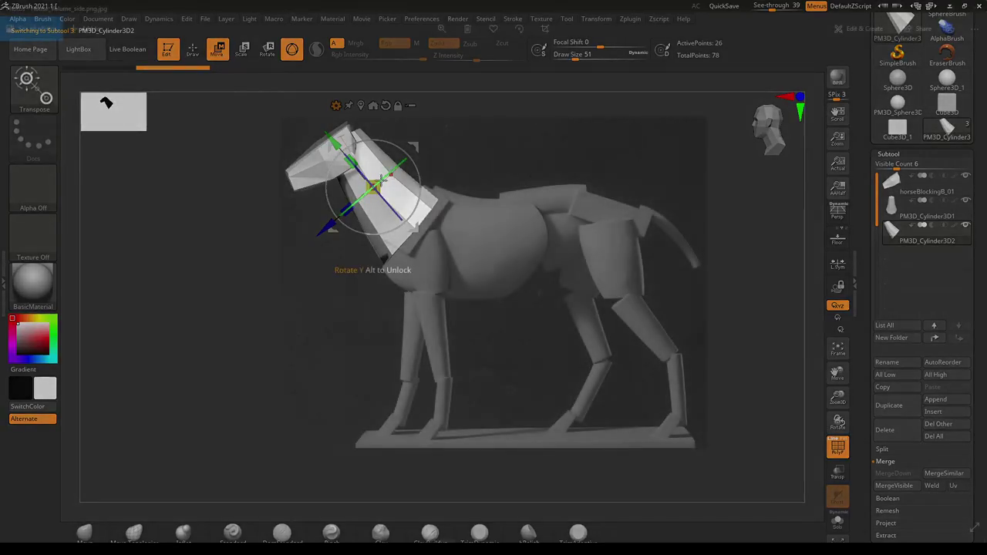
{"action": "left_click_drag", "start_coordinate": [374, 187], "coordinate": [459, 245]}
{"action": "left_click_drag", "start_coordinate": [499, 203], "coordinate": [454, 202]}
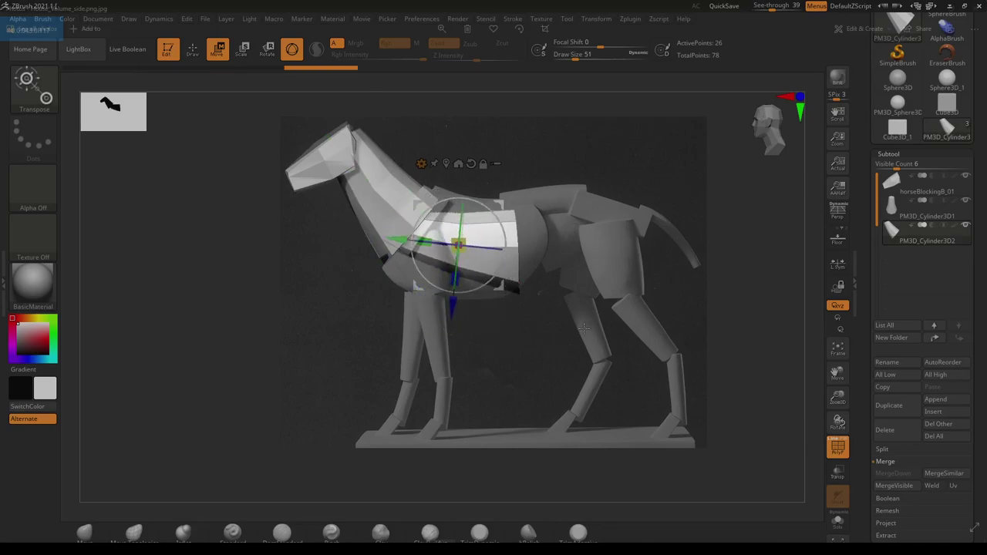
- From the front view, scale the torso piece wider across the body
{"action": "left_click_drag", "start_coordinate": [482, 341], "coordinate": [501, 367]}
{"action": "key", "text": "ctrl+z"}
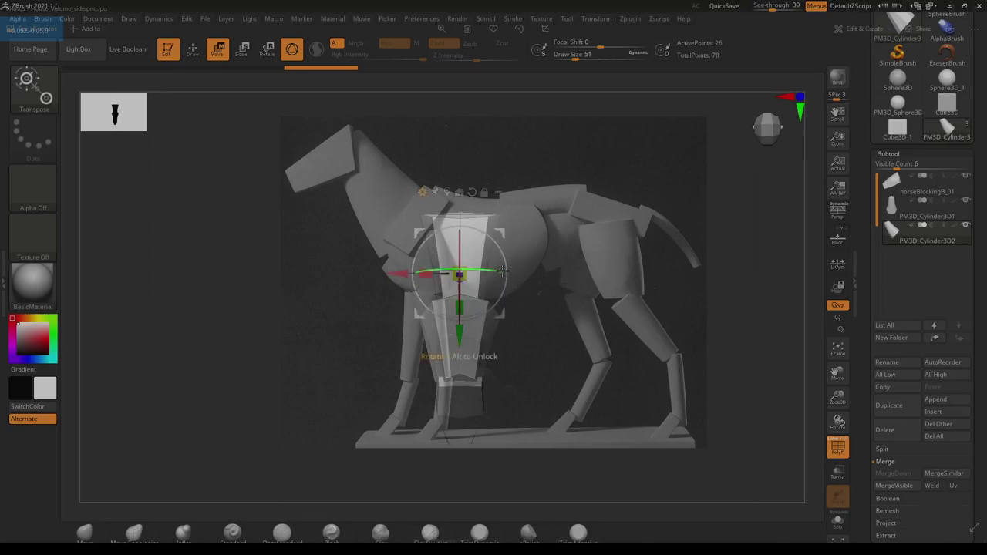
{"action": "left_click_drag", "start_coordinate": [425, 275], "coordinate": [391, 275]}
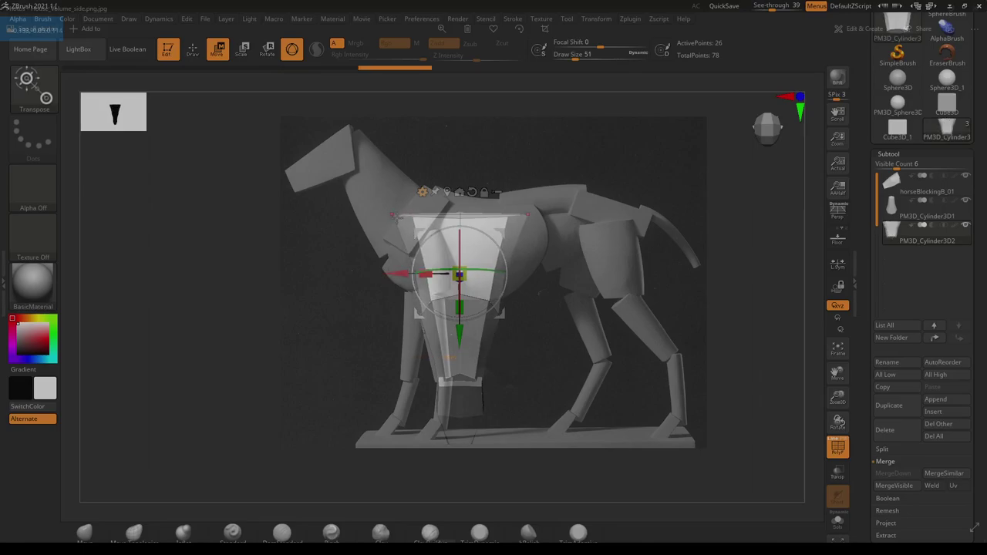
- With the MoveInfiniteDepth brush, pull in the torso's upper corners and push its middle outward in the front view
{"action": "left_click", "coordinate": [193, 48]}
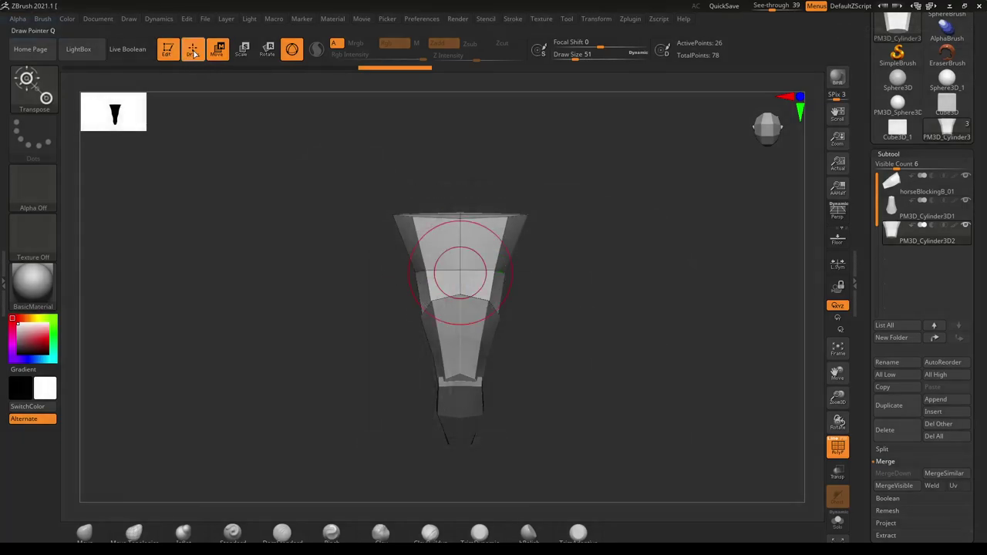
{"action": "key", "text": "ctrl+shift+s"}
{"action": "left_click", "coordinate": [34, 85]}
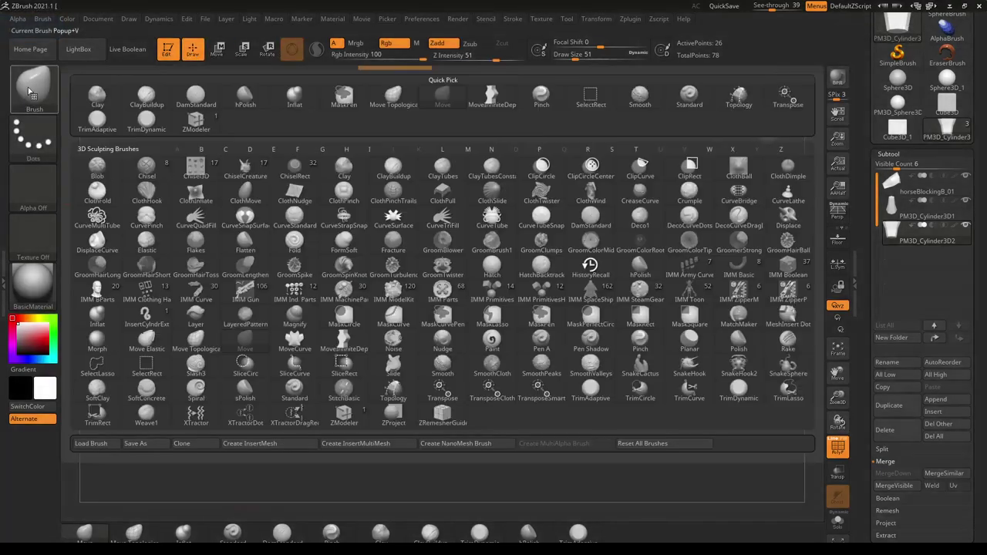
{"action": "left_click", "coordinate": [491, 97]}
{"action": "left_click_drag", "start_coordinate": [521, 199], "coordinate": [484, 218]}
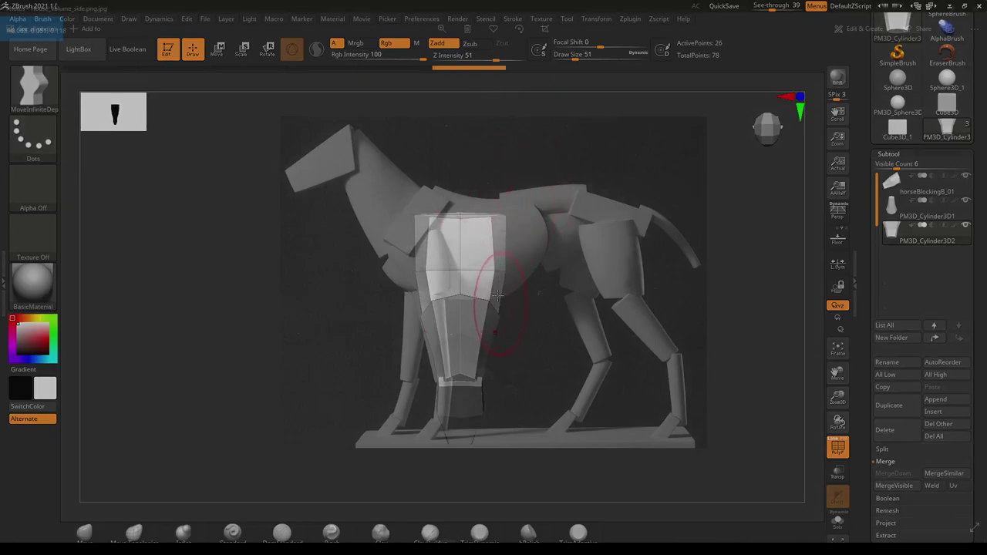
{"action": "left_click_drag", "start_coordinate": [498, 271], "coordinate": [510, 270]}
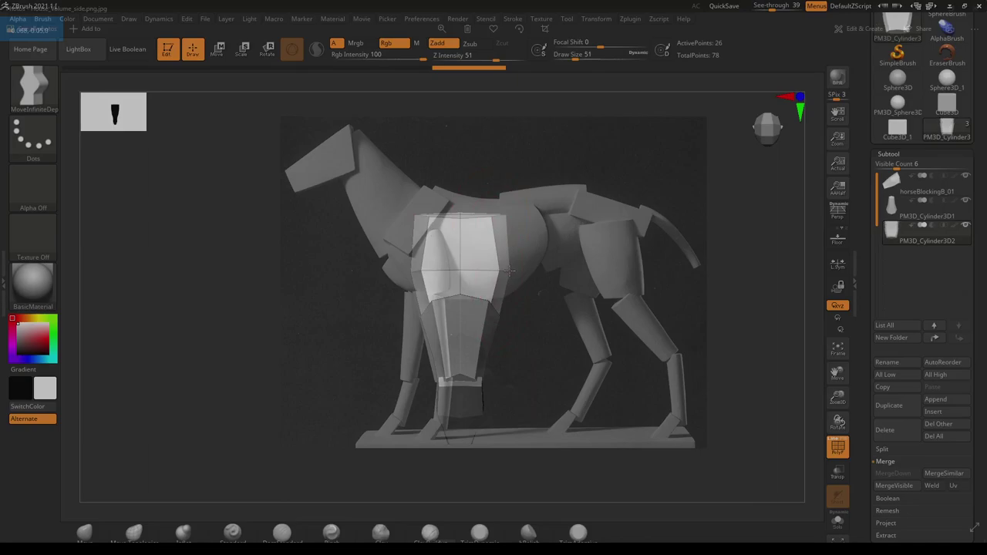
- In the side view, shape the torso's rear end, back line and withers to follow the reference ribcage
{"action": "left_click_drag", "start_coordinate": [582, 312], "coordinate": [529, 286]}
{"action": "left_click_drag", "start_coordinate": [780, 103], "coordinate": [789, 95]}
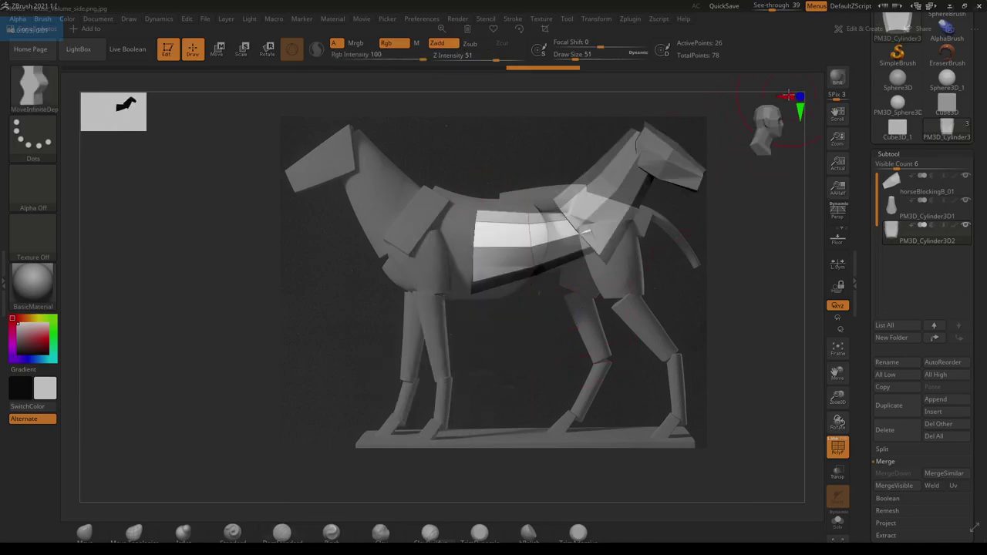
{"action": "left_click_drag", "start_coordinate": [675, 238], "coordinate": [511, 248]}
{"action": "left_click", "coordinate": [788, 96]}
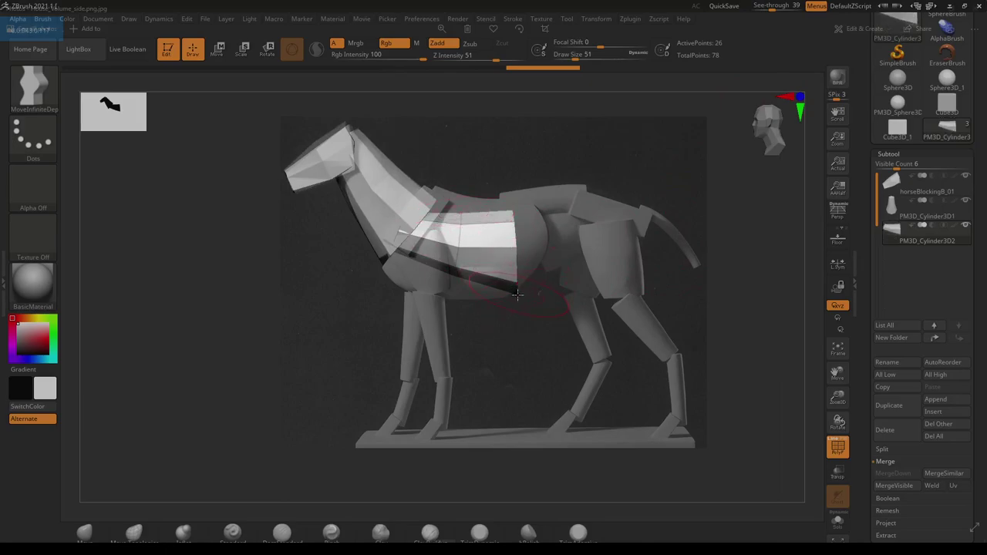
{"action": "mouse_move", "coordinate": [516, 290]}
{"action": "left_mouse_down"}
{"action": "mouse_move", "coordinate": [538, 282]}
{"action": "mouse_move", "coordinate": [538, 271]}
{"action": "mouse_move", "coordinate": [511, 296]}
{"action": "left_mouse_up"}
{"action": "left_click_drag", "start_coordinate": [514, 249], "coordinate": [550, 247]}
{"action": "mouse_move", "coordinate": [524, 210]}
{"action": "left_mouse_down"}
{"action": "mouse_move", "coordinate": [539, 191]}
{"action": "mouse_move", "coordinate": [530, 196]}
{"action": "left_mouse_up"}
{"action": "left_click_drag", "start_coordinate": [459, 214], "coordinate": [463, 201]}
{"action": "left_click_drag", "start_coordinate": [398, 210], "coordinate": [417, 179]}
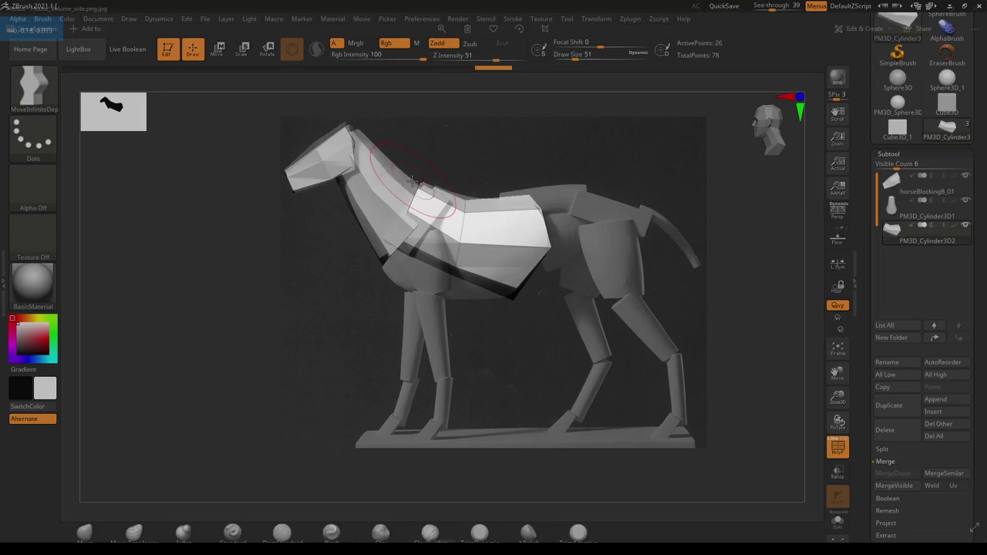
{"action": "mouse_move", "coordinate": [463, 243]}
{"action": "left_mouse_down"}
{"action": "mouse_move", "coordinate": [478, 227]}
{"action": "mouse_move", "coordinate": [474, 238]}
{"action": "left_mouse_up"}
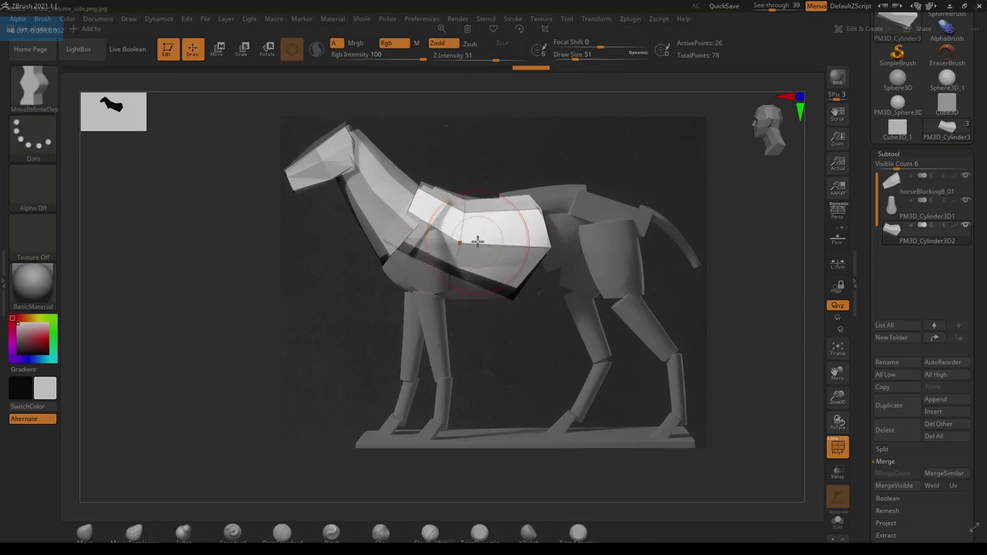
{"action": "left_click_drag", "start_coordinate": [421, 382], "coordinate": [232, 432]}
{"action": "left_click", "coordinate": [85, 533]}
{"action": "left_click_drag", "start_coordinate": [552, 324], "coordinate": [570, 316], "text": "shift"}
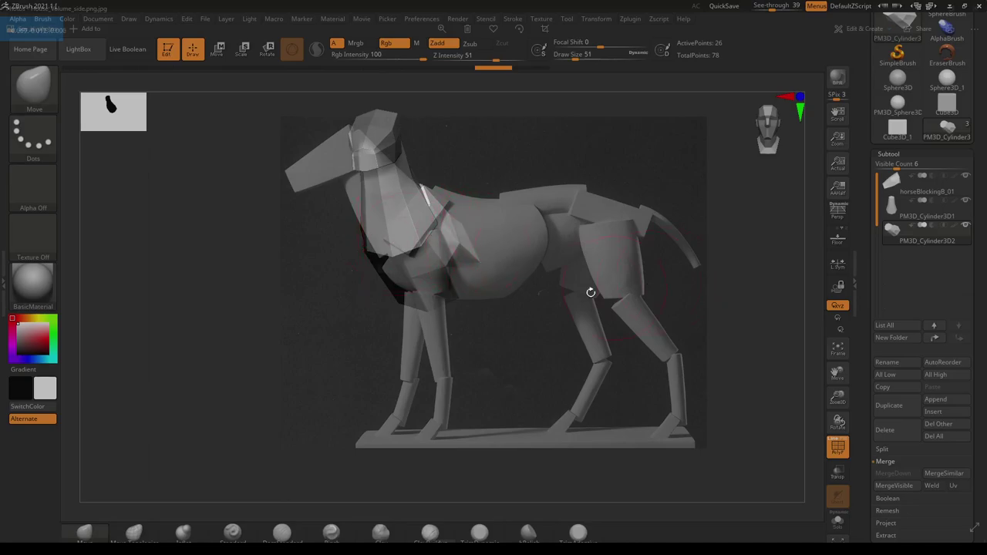
{"action": "key", "text": "ctrl+z"}
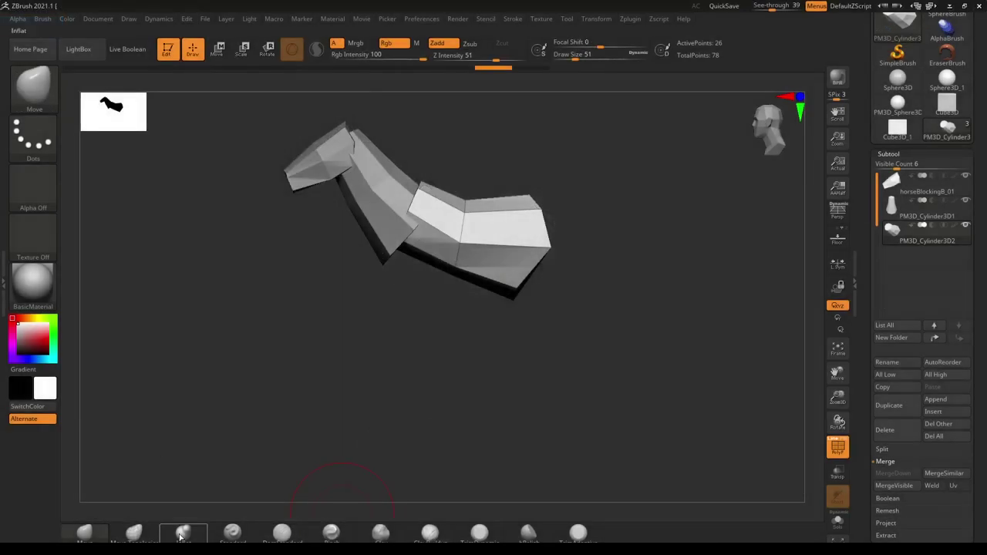
{"action": "left_click", "coordinate": [34, 110]}
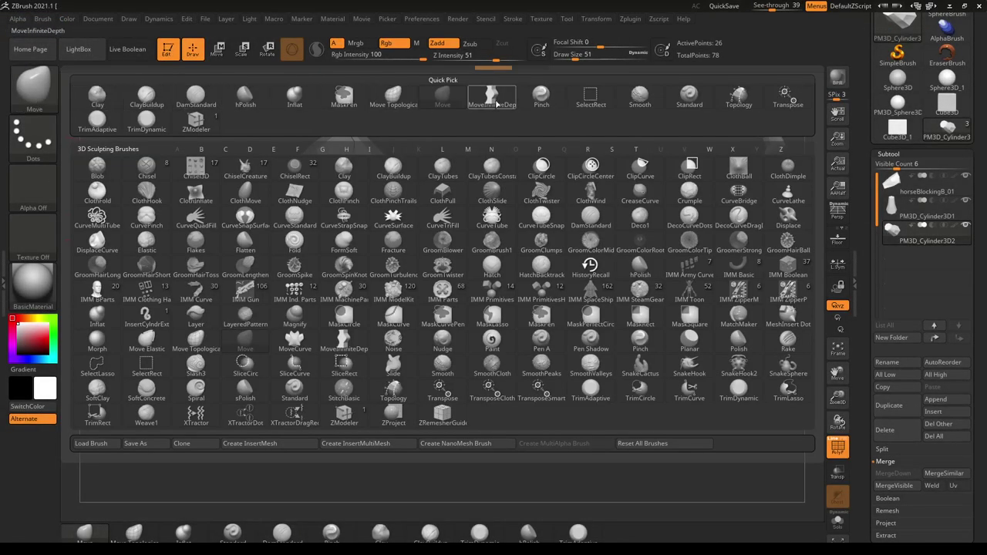
{"action": "left_click", "coordinate": [503, 105]}
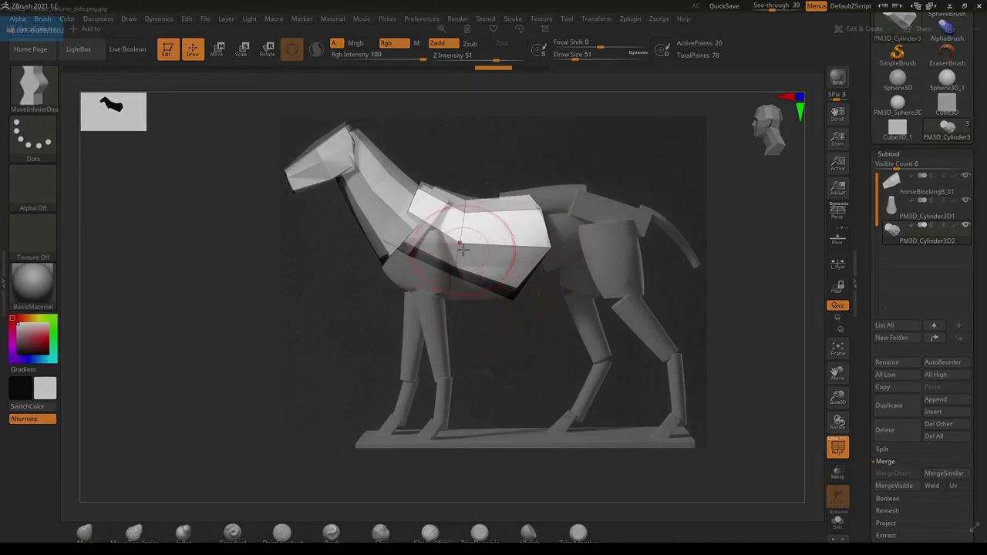
{"action": "left_click_drag", "start_coordinate": [460, 246], "coordinate": [451, 287]}
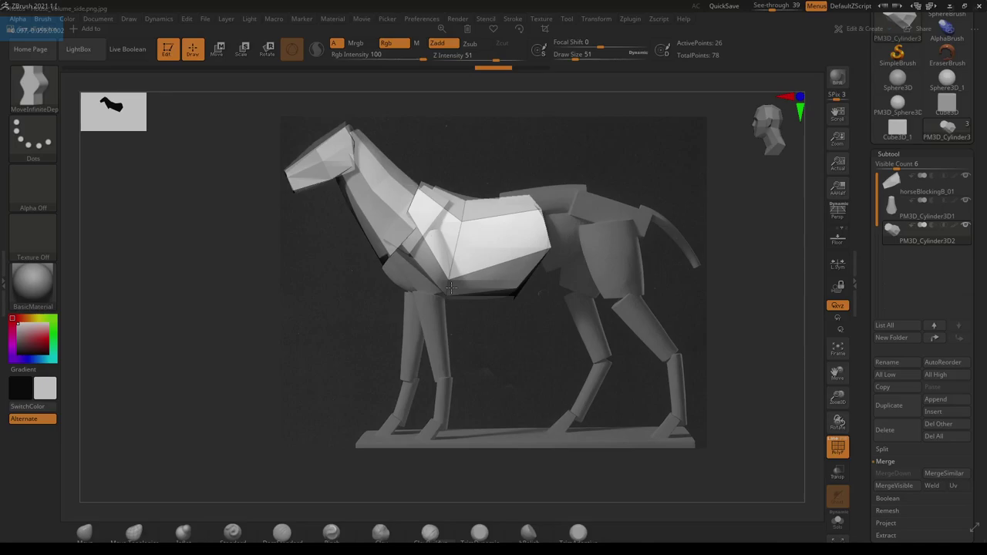
{"action": "key", "text": "ctrl+z"}
{"action": "key", "text": "ctrl+z"}
{"action": "key", "text": "ctrl+z"}
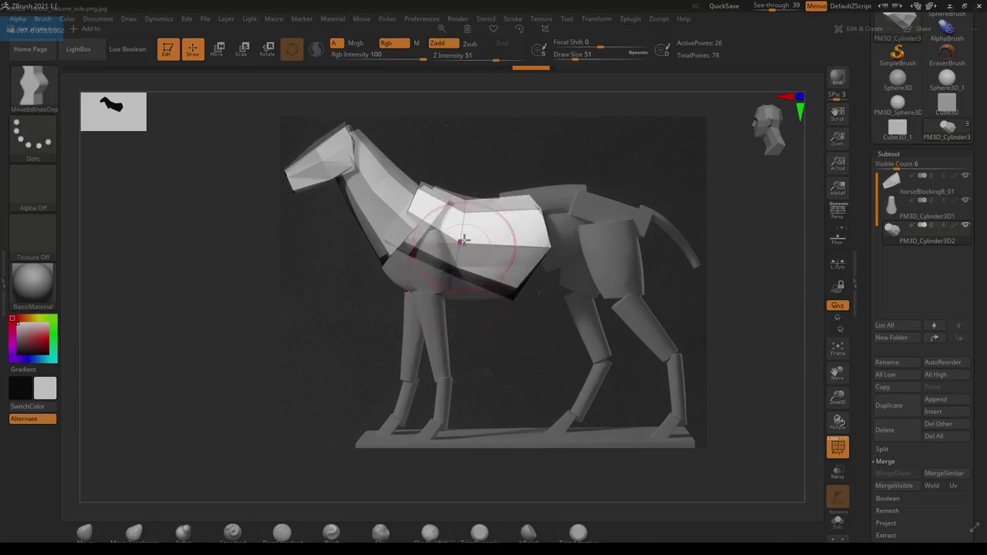
{"action": "key", "text": "e"}
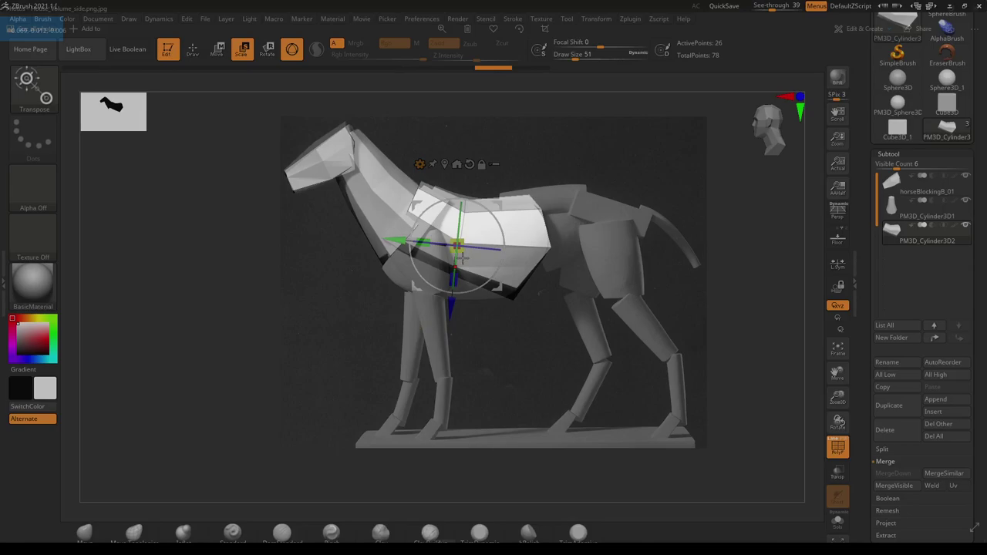
{"action": "key", "text": "q"}
- Pull the torso's belly down and its chest forward, and adjust the withers corner to match the reference
{"action": "left_click_drag", "start_coordinate": [454, 271], "coordinate": [448, 296]}
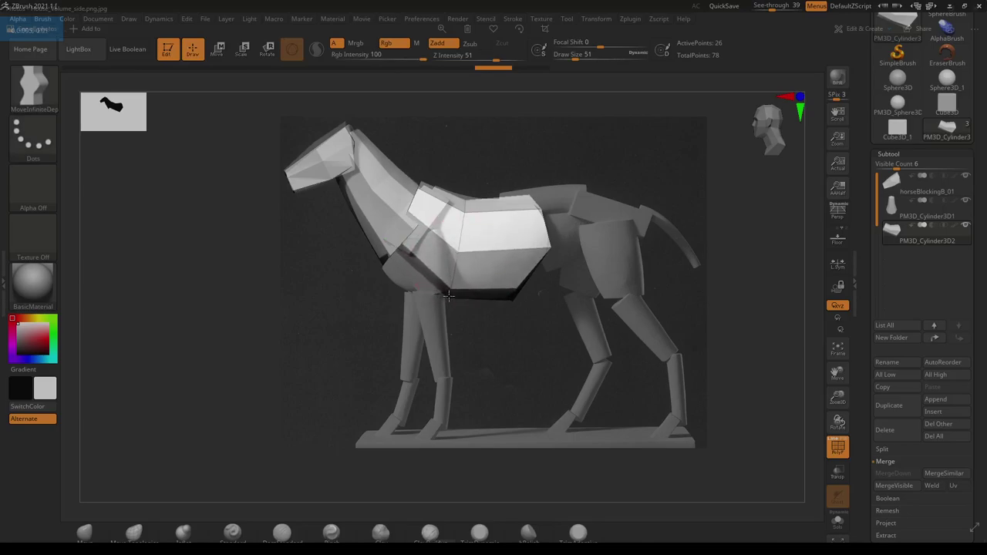
{"action": "left_click_drag", "start_coordinate": [392, 246], "coordinate": [378, 264]}
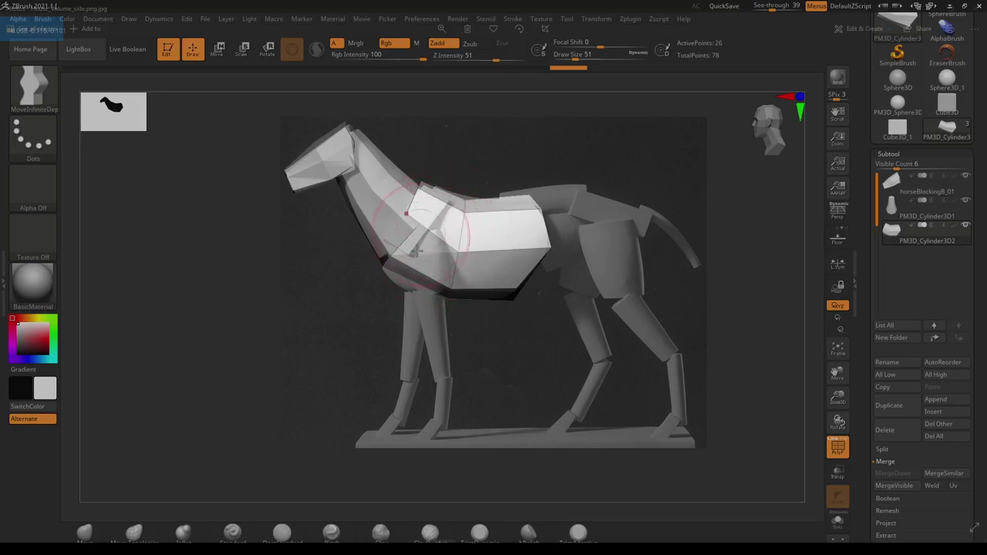
{"action": "mouse_move", "coordinate": [412, 296]}
{"action": "left_mouse_down"}
{"action": "mouse_move", "coordinate": [468, 198]}
{"action": "mouse_move", "coordinate": [403, 311]}
{"action": "mouse_move", "coordinate": [471, 290]}
{"action": "mouse_move", "coordinate": [419, 294]}
{"action": "left_mouse_up"}
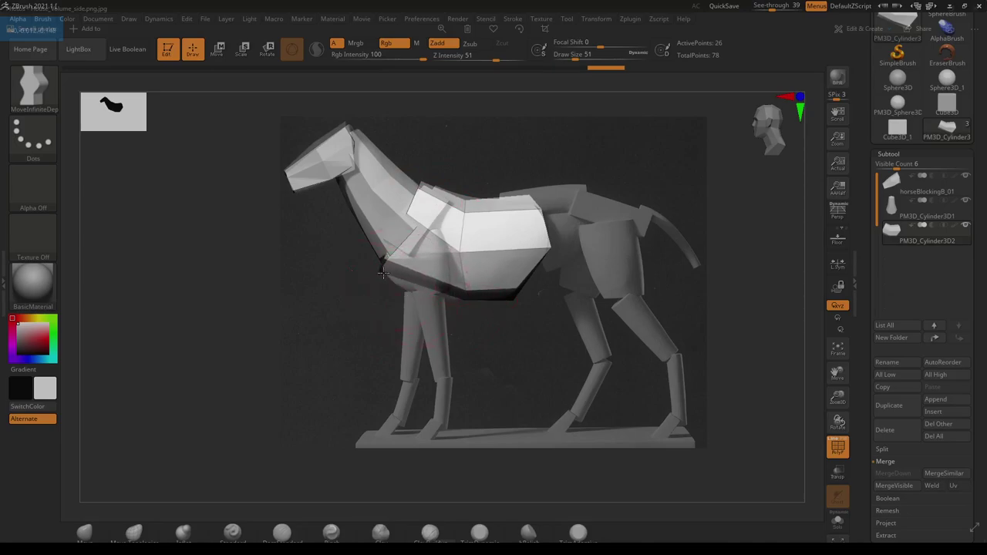
{"action": "left_click_drag", "start_coordinate": [380, 264], "coordinate": [379, 260]}
{"action": "left_click_drag", "start_coordinate": [420, 185], "coordinate": [424, 190]}
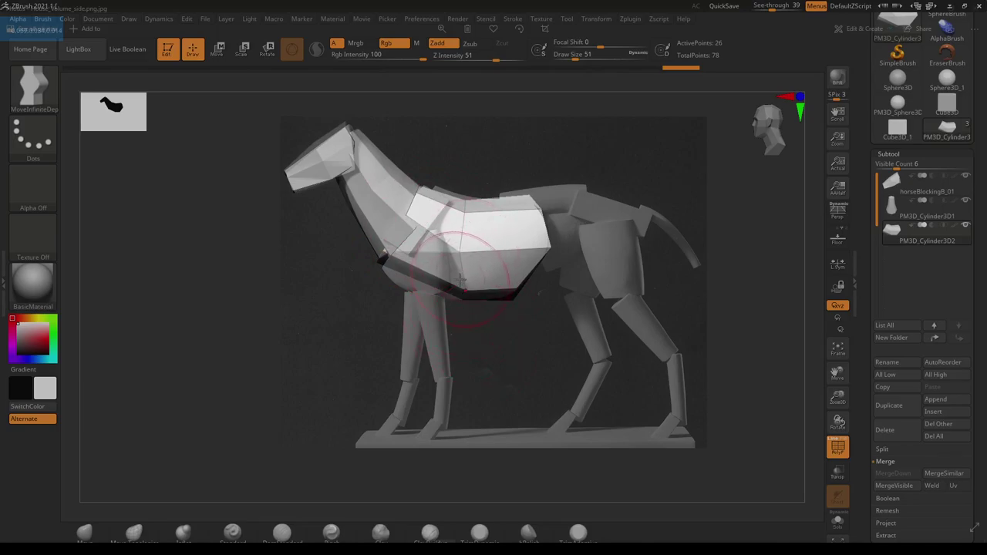
- Subdivide the torso subtool once with Smt enabled
{"action": "left_click", "coordinate": [917, 241]}
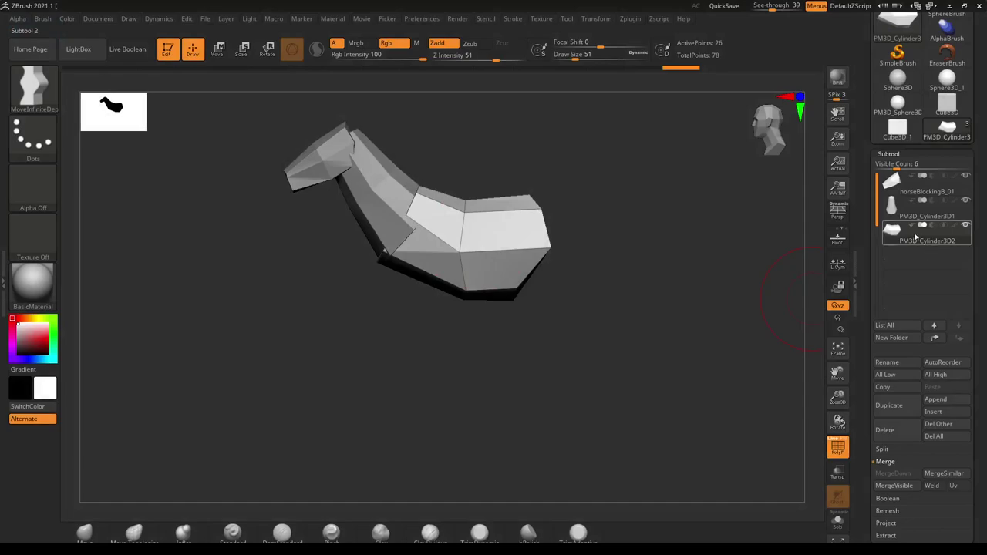
{"action": "left_click_drag", "start_coordinate": [979, 321], "coordinate": [978, 252]}
{"action": "left_click", "coordinate": [885, 377]}
{"action": "scroll", "coordinate": [955, 352], "scroll_direction": "up", "scroll_amount": 3}
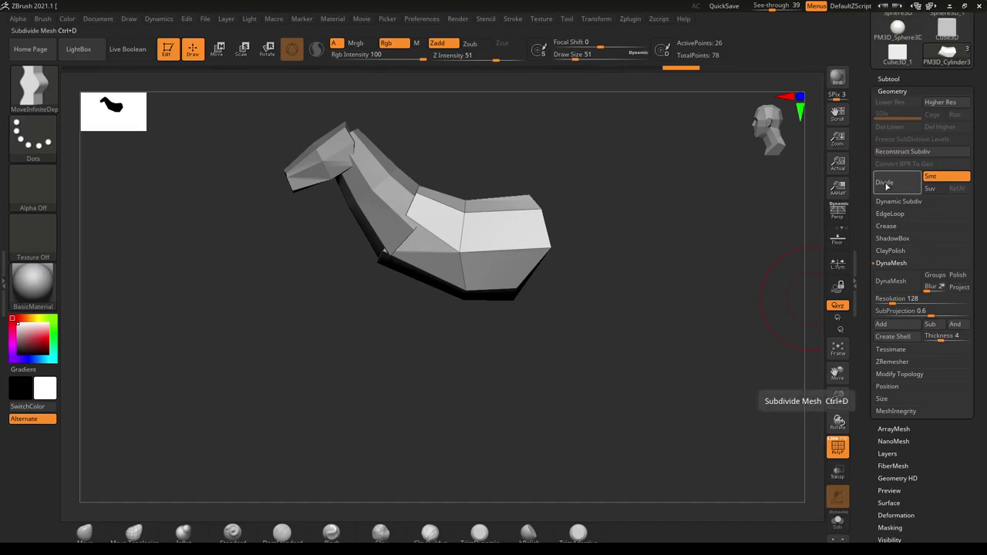
{"action": "left_click", "coordinate": [887, 186]}
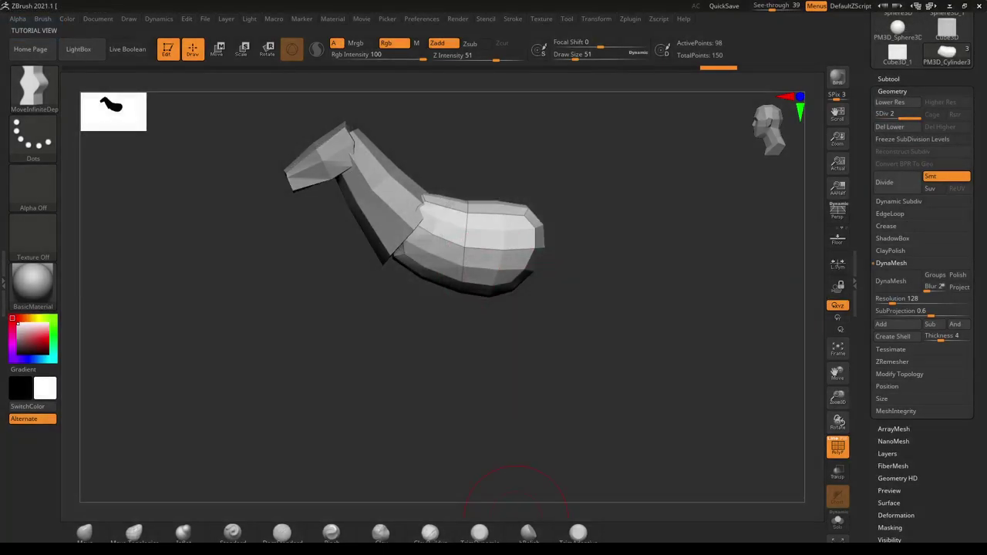
{"action": "left_click", "coordinate": [837, 452]}
{"action": "left_click", "coordinate": [838, 454]}
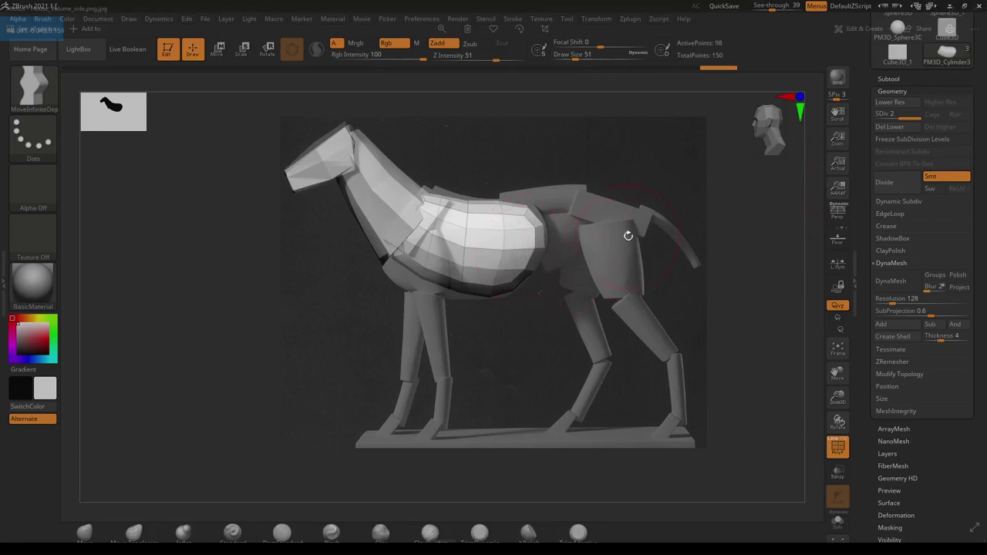
- Keep the torso at subdivision level 2 and delete its lower level
{"action": "left_click", "coordinate": [903, 118]}
{"action": "mouse_move", "coordinate": [901, 118]}
{"action": "left_mouse_down"}
{"action": "mouse_move", "coordinate": [880, 122]}
{"action": "mouse_move", "coordinate": [903, 119]}
{"action": "left_mouse_up"}
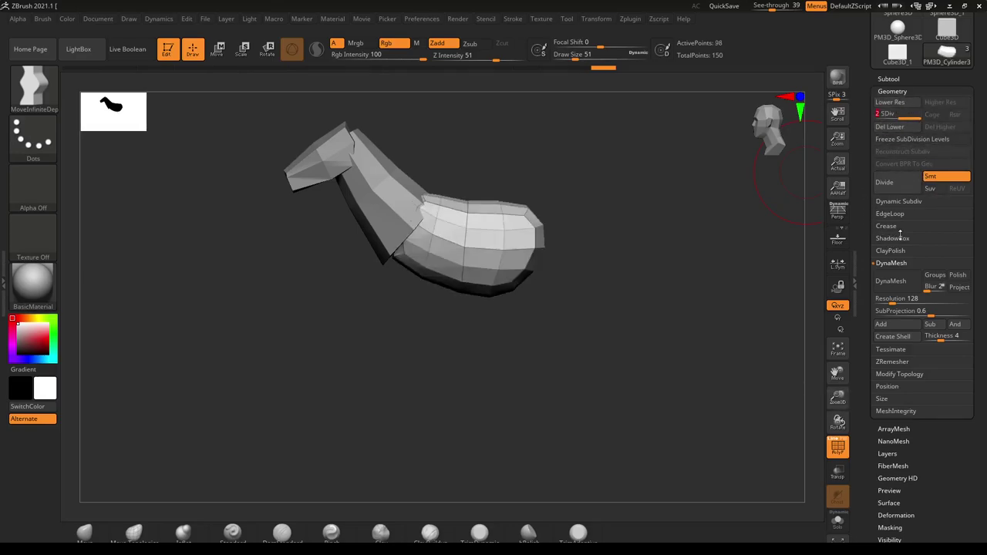
{"action": "left_click", "coordinate": [891, 129]}
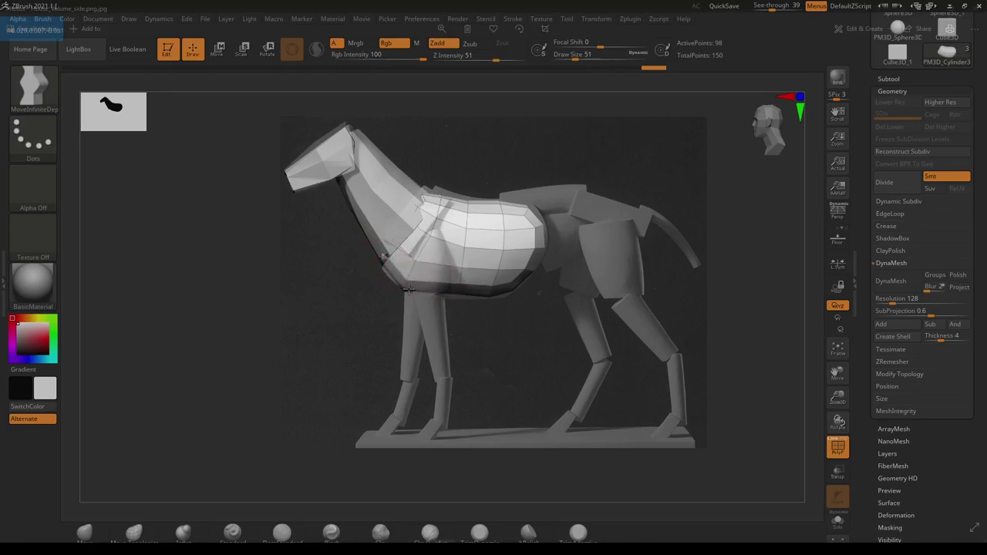
- Pull the denser torso's belly, back and withers outward to fit the reference silhouette
{"action": "left_click_drag", "start_coordinate": [457, 287], "coordinate": [458, 298]}
{"action": "left_click_drag", "start_coordinate": [521, 284], "coordinate": [514, 293]}
{"action": "left_click_drag", "start_coordinate": [474, 204], "coordinate": [529, 204]}
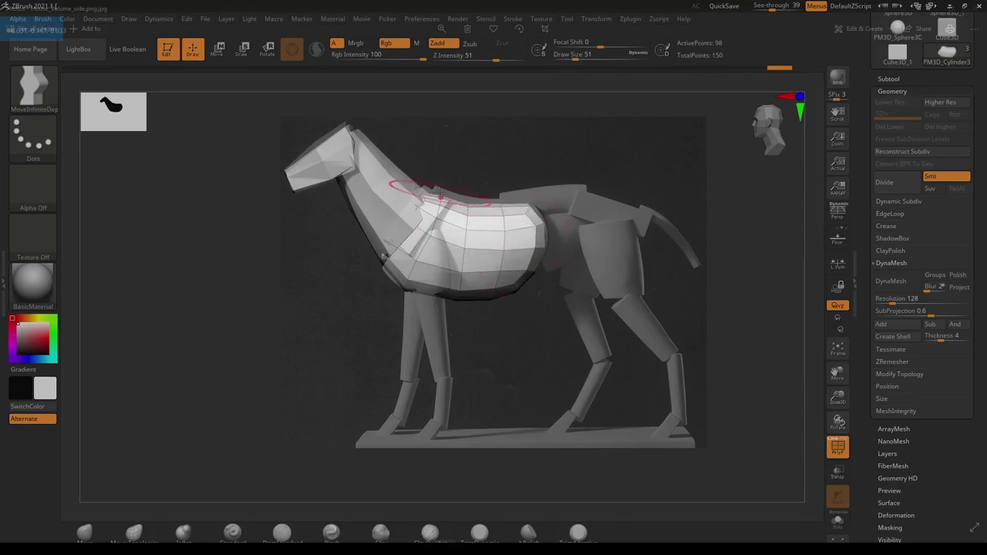
{"action": "left_click_drag", "start_coordinate": [428, 199], "coordinate": [424, 189]}
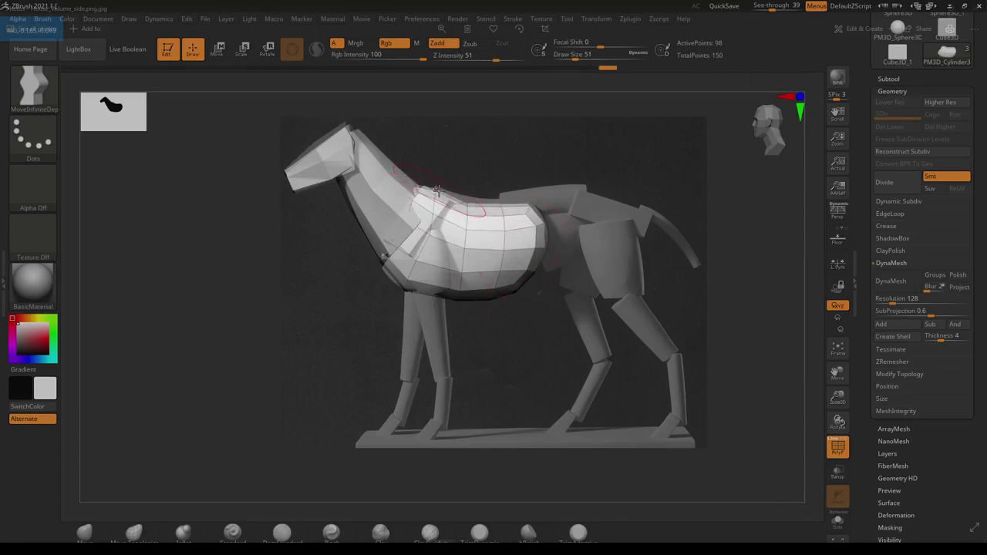
- Set the draw size to 35 and refine the torso's withers and the rear corner of its back
{"action": "key", "text": "s"}
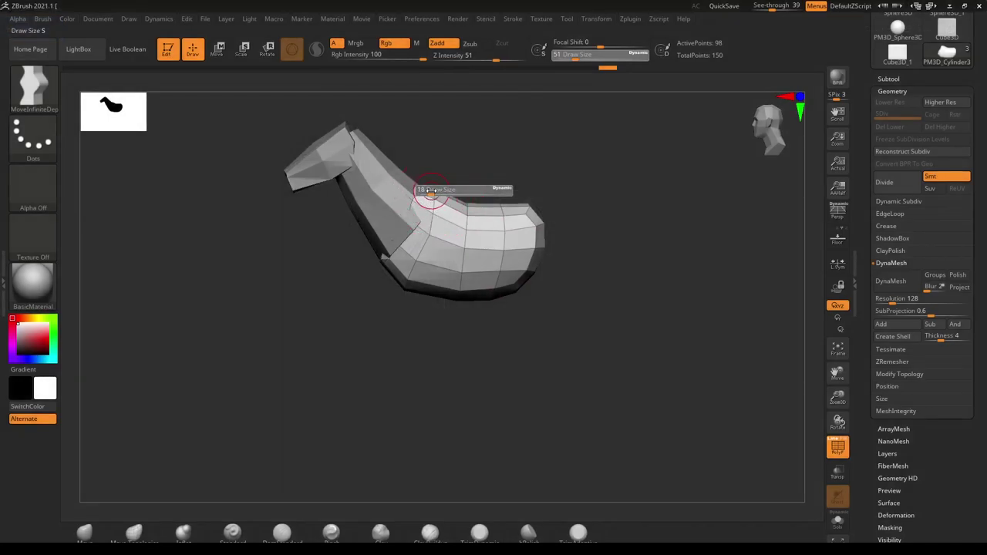
{"action": "left_click", "coordinate": [436, 191]}
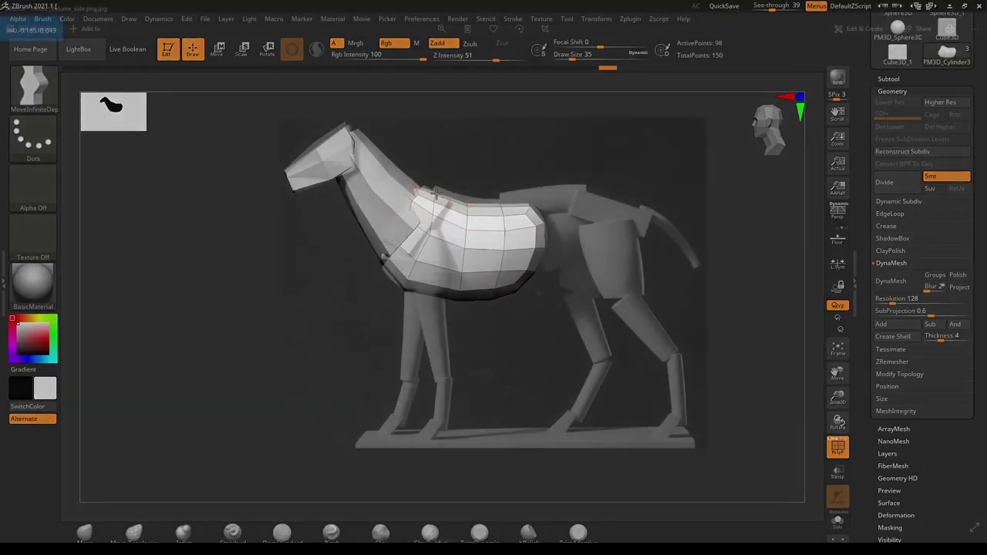
{"action": "left_click_drag", "start_coordinate": [435, 194], "coordinate": [426, 191]}
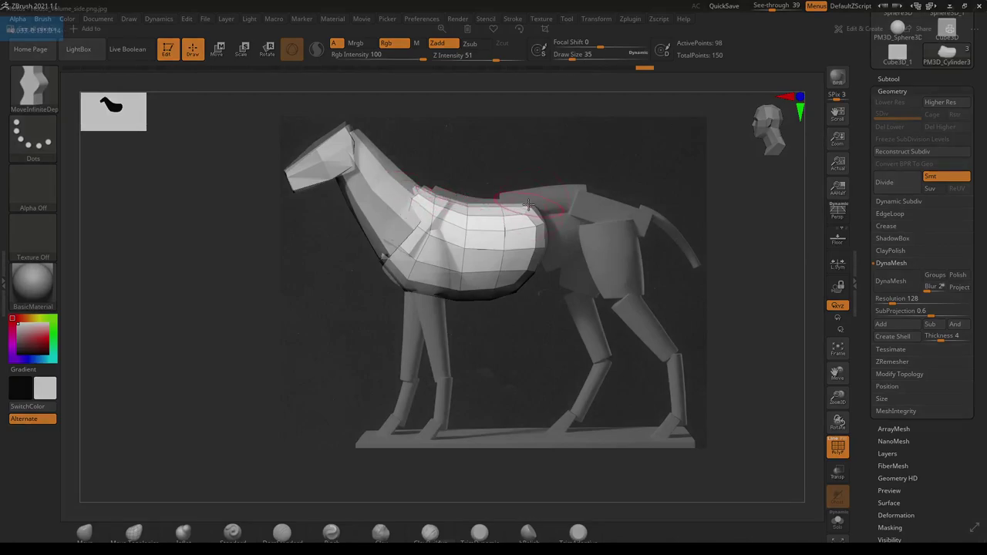
{"action": "left_click_drag", "start_coordinate": [530, 201], "coordinate": [538, 204]}
- Set the draw size to 59 and extend the torso's rear edge to the reference ribcage outline
{"action": "key", "text": "shift+ctrl+s"}
{"action": "key", "text": "s"}
{"action": "mouse_move", "coordinate": [540, 246]}
{"action": "left_mouse_down"}
{"action": "mouse_move", "coordinate": [564, 247]}
{"action": "mouse_move", "coordinate": [544, 250]}
{"action": "left_mouse_up"}
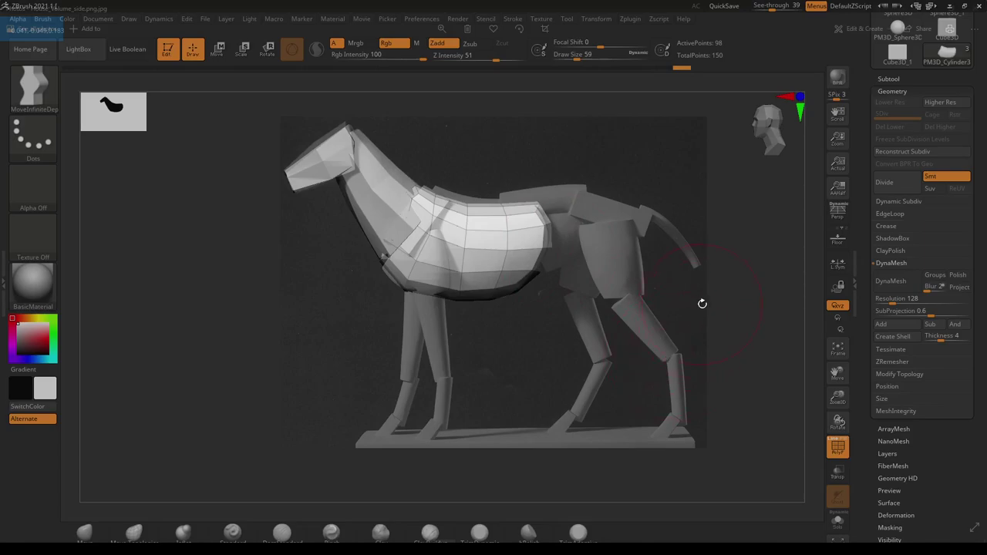
- Turn see-through down to 0 and widen the torso's side from above using the Move Topological brush at draw size 41
{"action": "left_click_drag", "start_coordinate": [778, 8], "coordinate": [753, 10]}
{"action": "mouse_move", "coordinate": [566, 347]}
{"action": "left_mouse_down"}
{"action": "mouse_move", "coordinate": [622, 344]}
{"action": "mouse_move", "coordinate": [618, 330]}
{"action": "mouse_move", "coordinate": [611, 367]}
{"action": "left_mouse_up"}
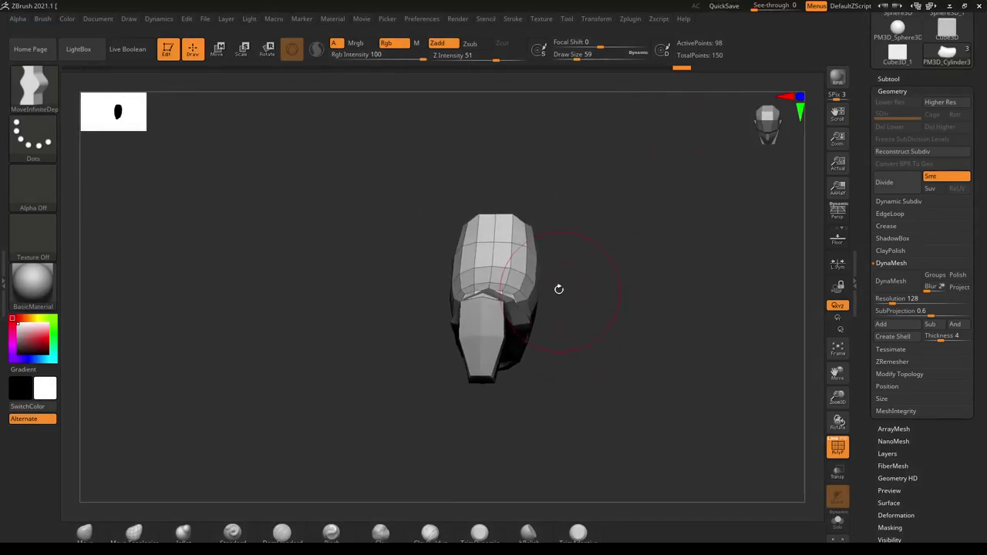
{"action": "left_click_drag", "start_coordinate": [529, 275], "coordinate": [525, 281]}
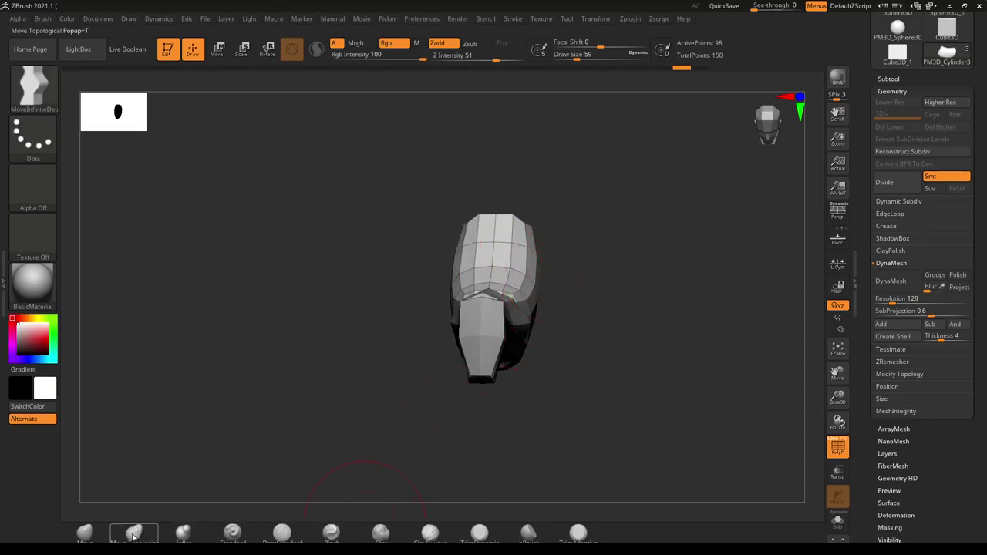
{"action": "left_click", "coordinate": [84, 532]}
{"action": "left_click", "coordinate": [133, 532]}
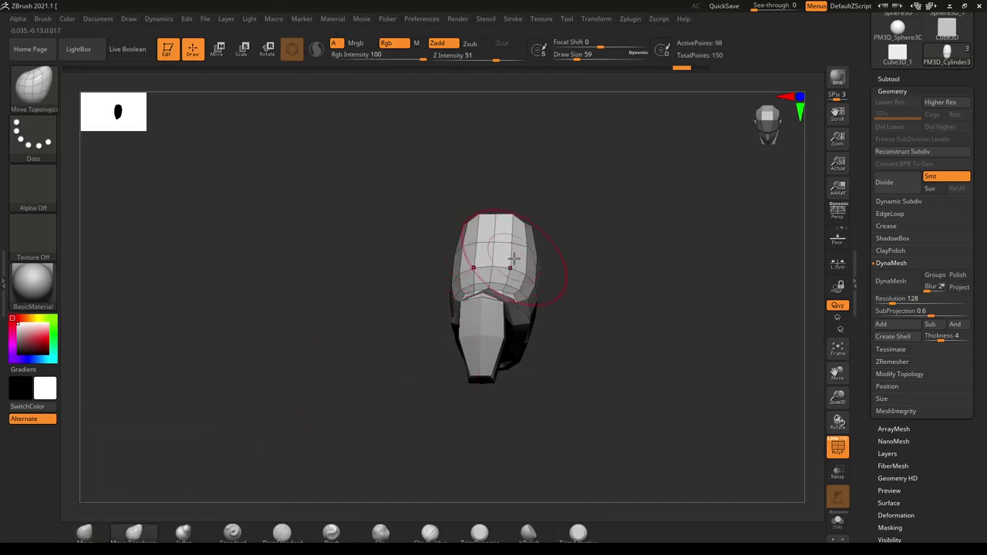
{"action": "key", "text": "s"}
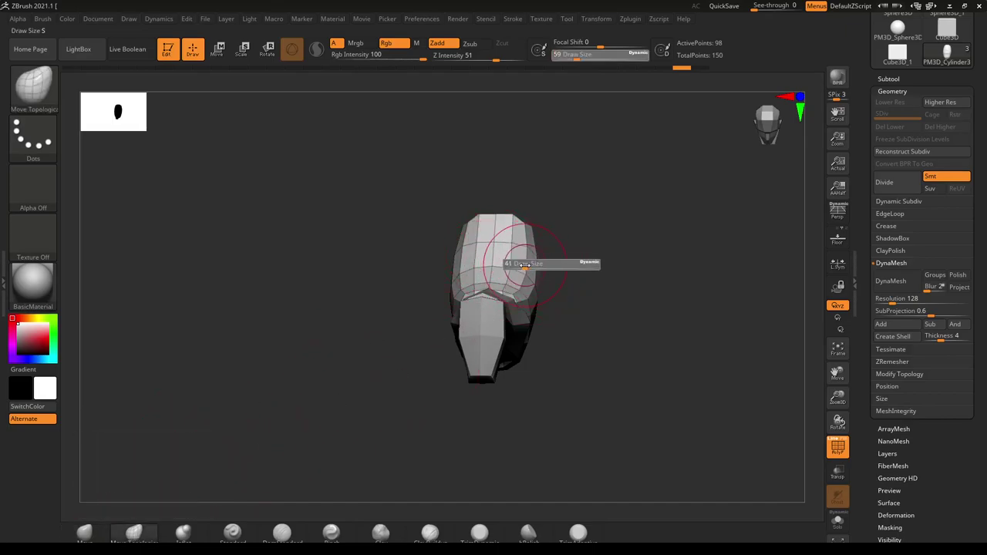
{"action": "mouse_move", "coordinate": [525, 274]}
{"action": "left_mouse_down"}
{"action": "mouse_move", "coordinate": [513, 272]}
{"action": "mouse_move", "coordinate": [515, 225]}
{"action": "left_mouse_up"}
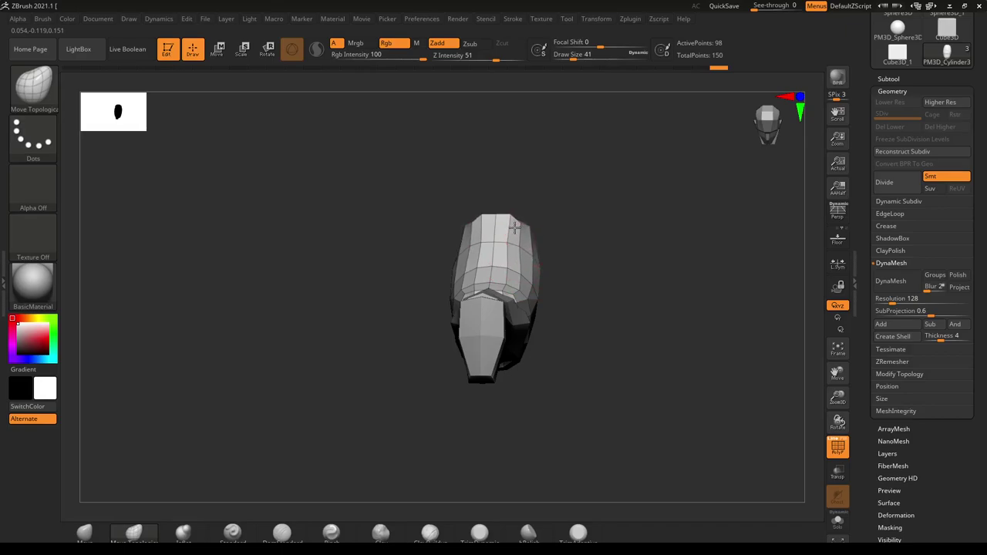
- Adjust the torso's lower front corner at the chest, where it meets the base of the neck
{"action": "mouse_move", "coordinate": [563, 331]}
{"action": "left_mouse_down"}
{"action": "mouse_move", "coordinate": [575, 320]}
{"action": "mouse_move", "coordinate": [570, 272]}
{"action": "left_mouse_up"}
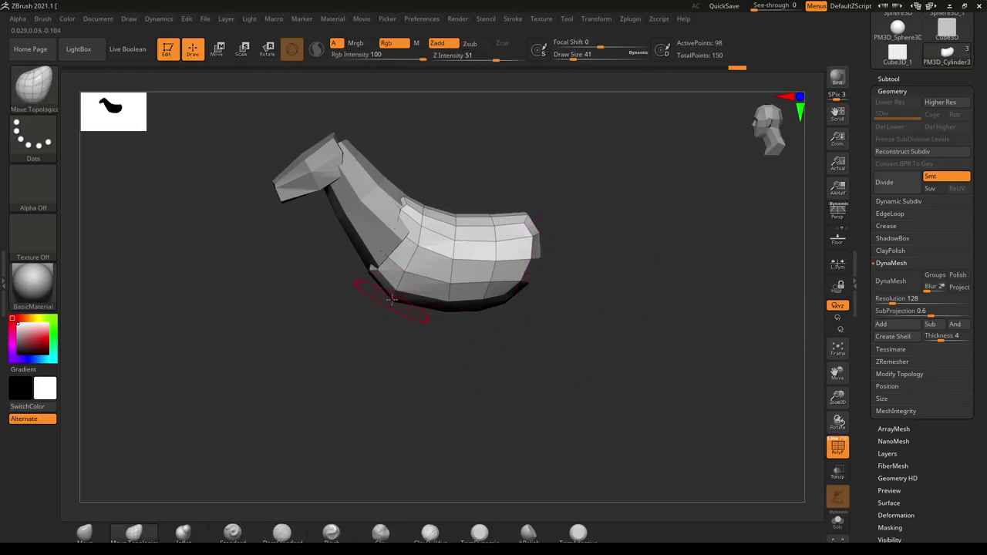
{"action": "mouse_move", "coordinate": [393, 293]}
{"action": "left_mouse_down"}
{"action": "mouse_move", "coordinate": [399, 281]}
{"action": "mouse_move", "coordinate": [370, 264]}
{"action": "left_mouse_up"}
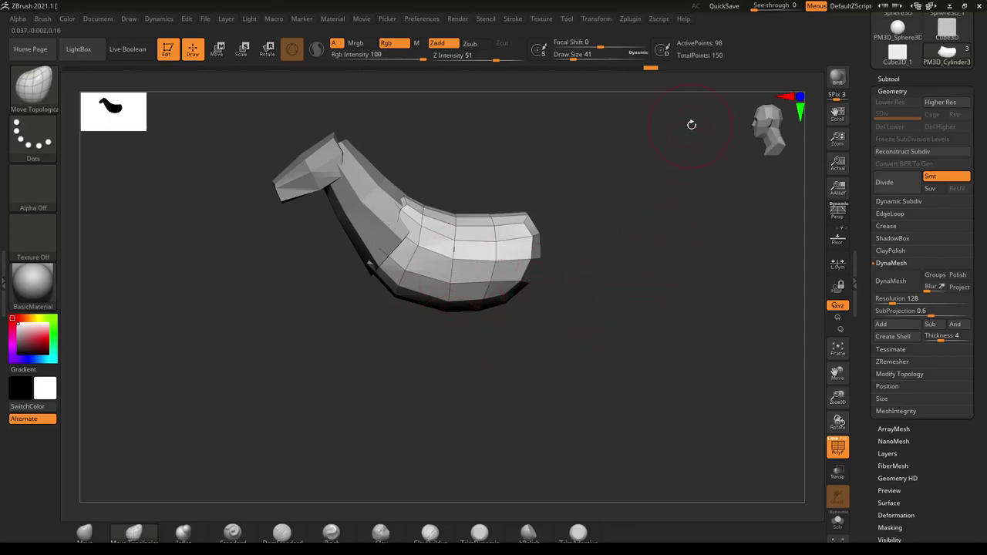
{"action": "mouse_move", "coordinate": [504, 353]}
{"action": "left_mouse_down"}
{"action": "mouse_move", "coordinate": [540, 357]}
{"action": "mouse_move", "coordinate": [520, 348]}
{"action": "left_mouse_up"}
- Save the tool as horseBlockingB_01.ZTL, replacing the existing file
{"action": "key", "text": "ctrl+shift"}
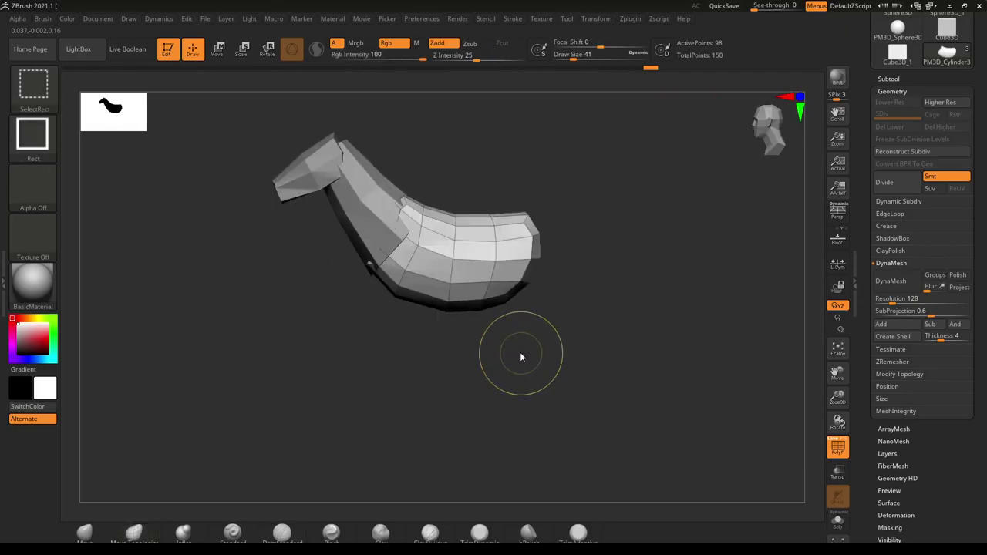
{"action": "key", "text": "ctrl+s"}
{"action": "left_click", "coordinate": [695, 415]}
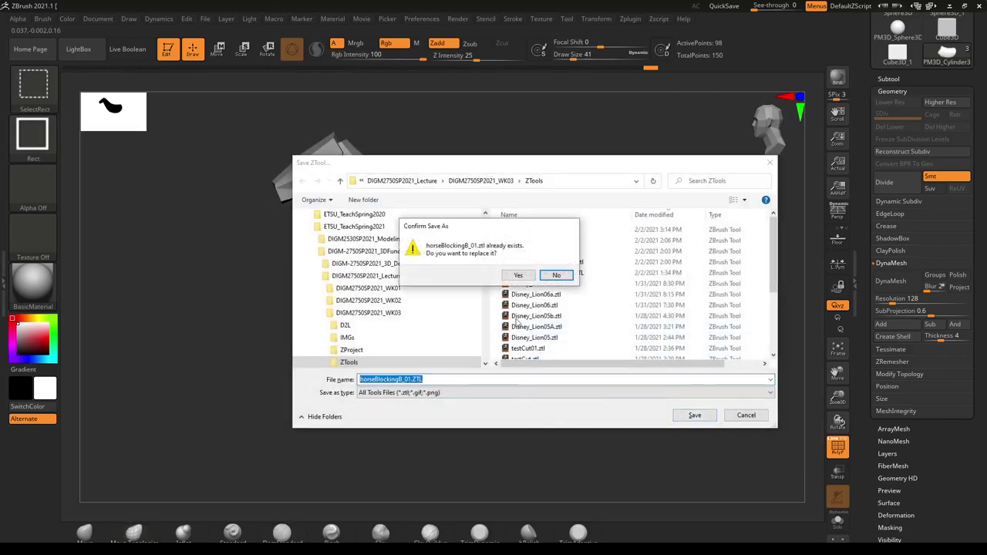
{"action": "left_click", "coordinate": [519, 275]}
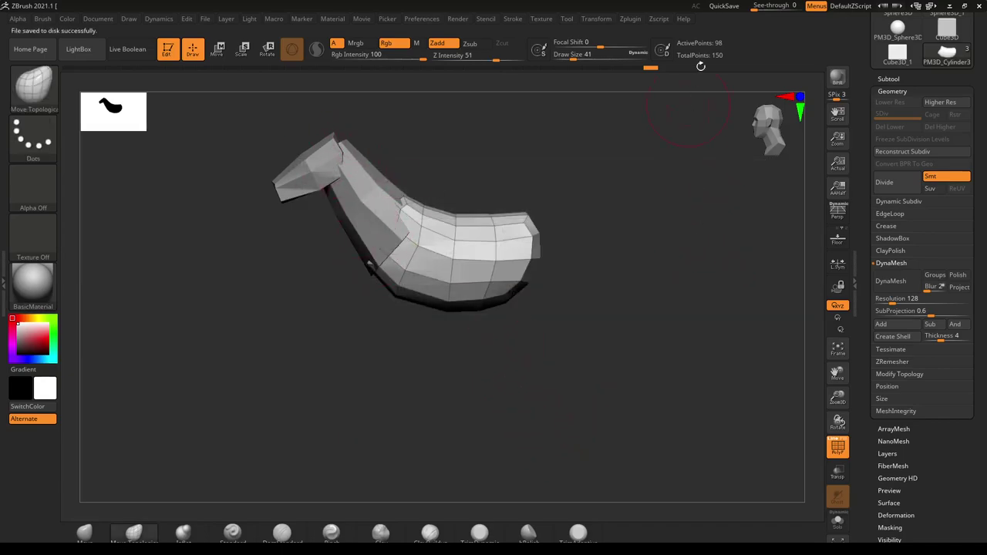
- Set see-through to 52, realign the model with the side reference, and save over horseBlockingB_01.ZTL again
{"action": "left_click_drag", "start_coordinate": [755, 6], "coordinate": [777, 6]}
{"action": "left_click_drag", "start_coordinate": [590, 328], "coordinate": [594, 331], "text": "alt"}
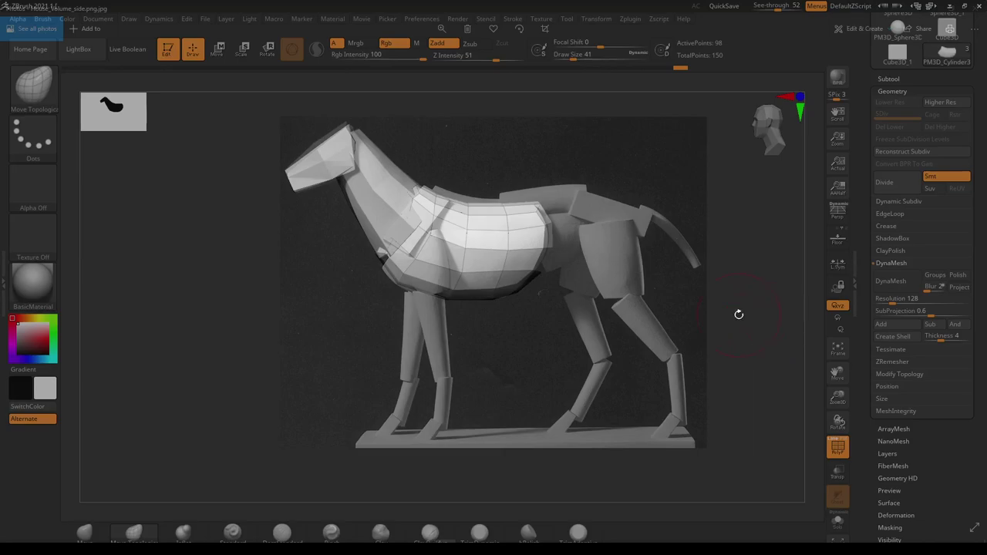
{"action": "key", "text": "ctrl+shift"}
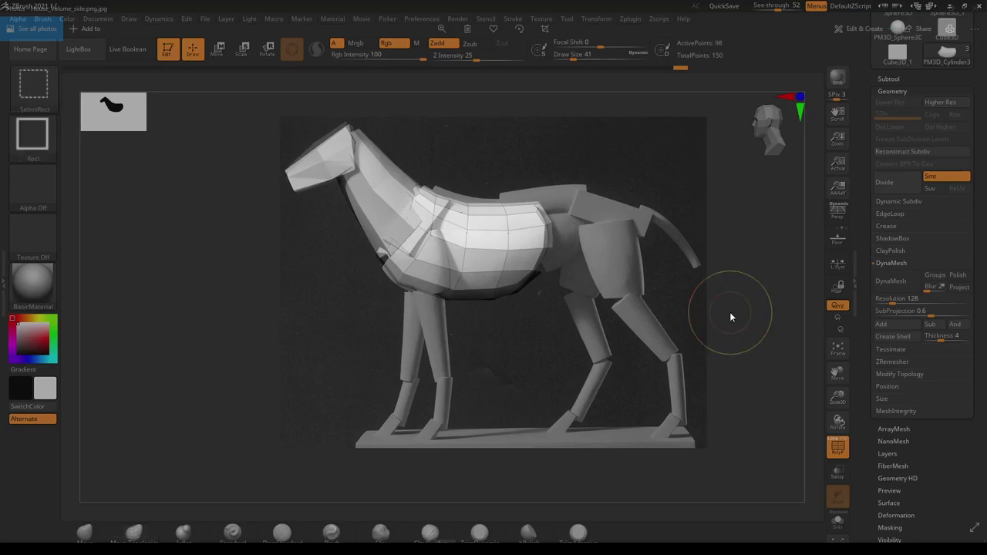
{"action": "key", "text": "ctrl+s"}
{"action": "left_click", "coordinate": [695, 415]}
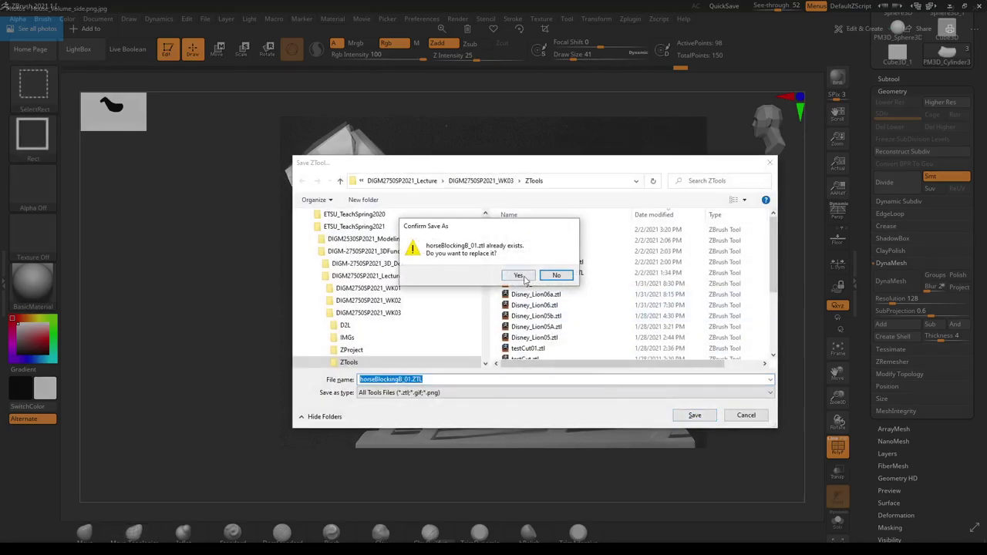
{"action": "left_click", "coordinate": [520, 276]}
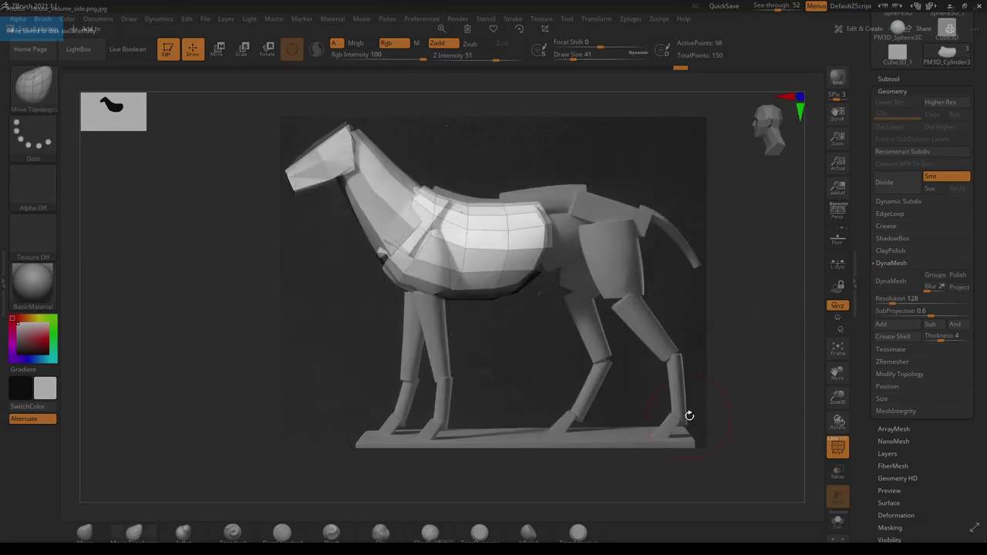
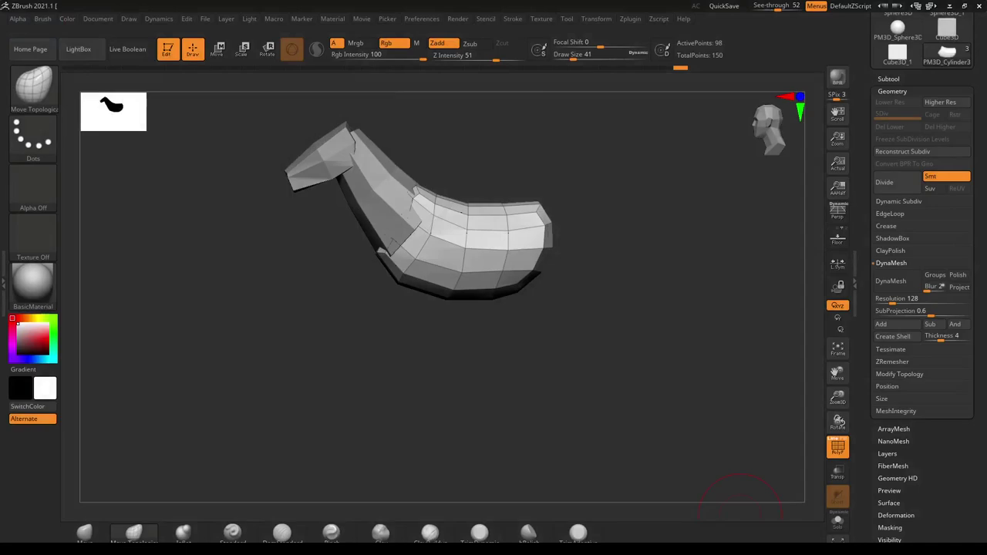
{"action": "left_click_drag", "start_coordinate": [986, 126], "coordinate": [483, 100]}
{"action": "left_click", "coordinate": [879, 421]}
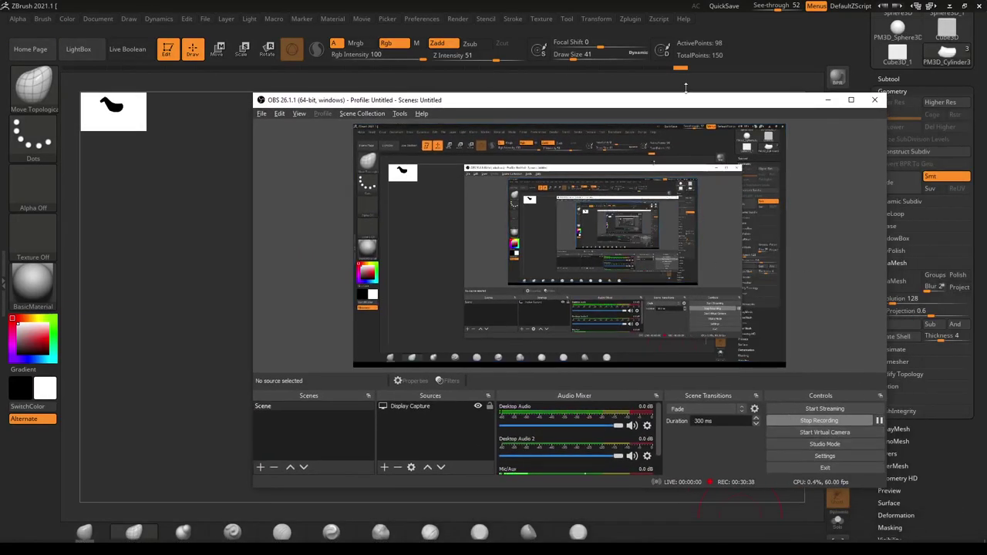
{"action": "left_click_drag", "start_coordinate": [668, 102], "coordinate": [986, 137]}
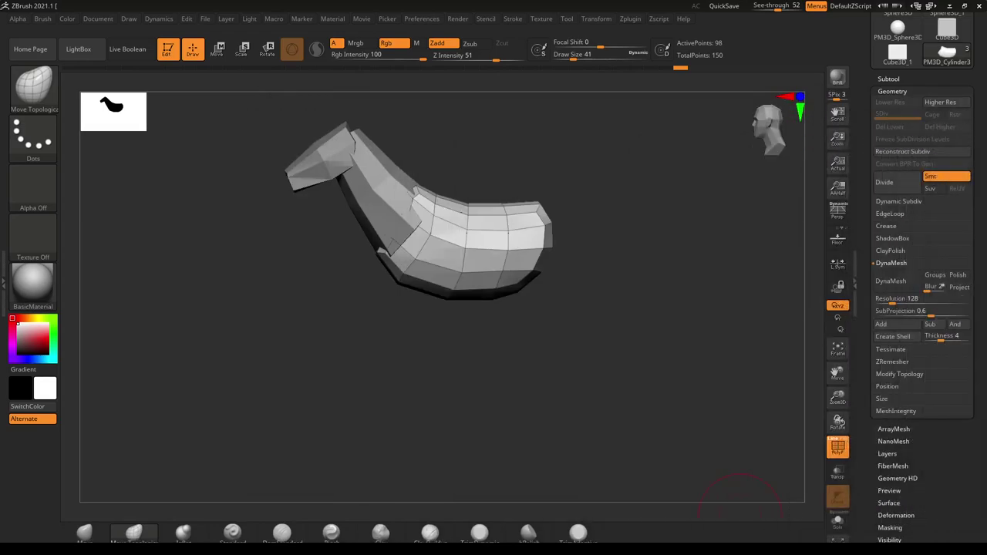
{"action": "left_click", "coordinate": [626, 231]}
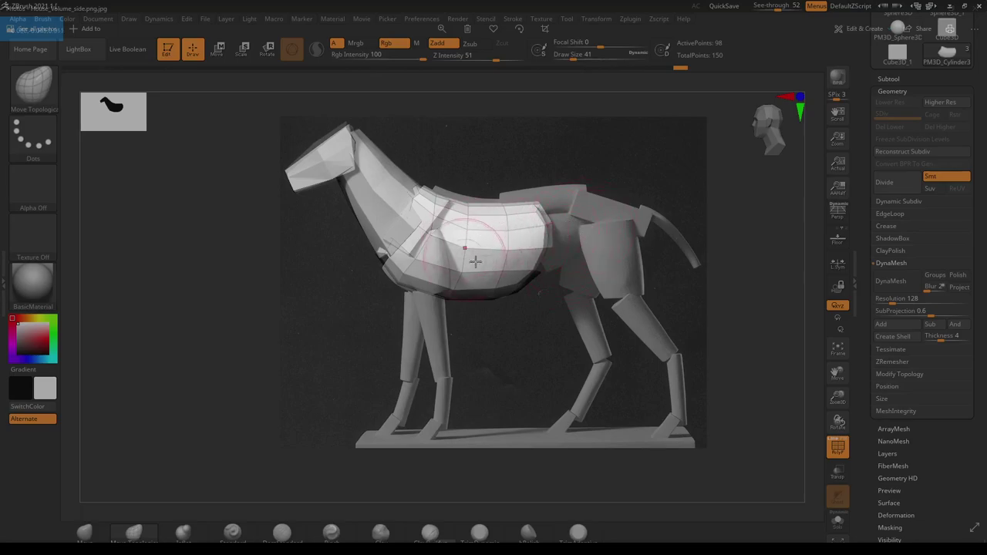
- Turn see-through down to 0 and adjust the lower sides of the torso from the front view
{"action": "left_click_drag", "start_coordinate": [642, 198], "coordinate": [676, 191]}
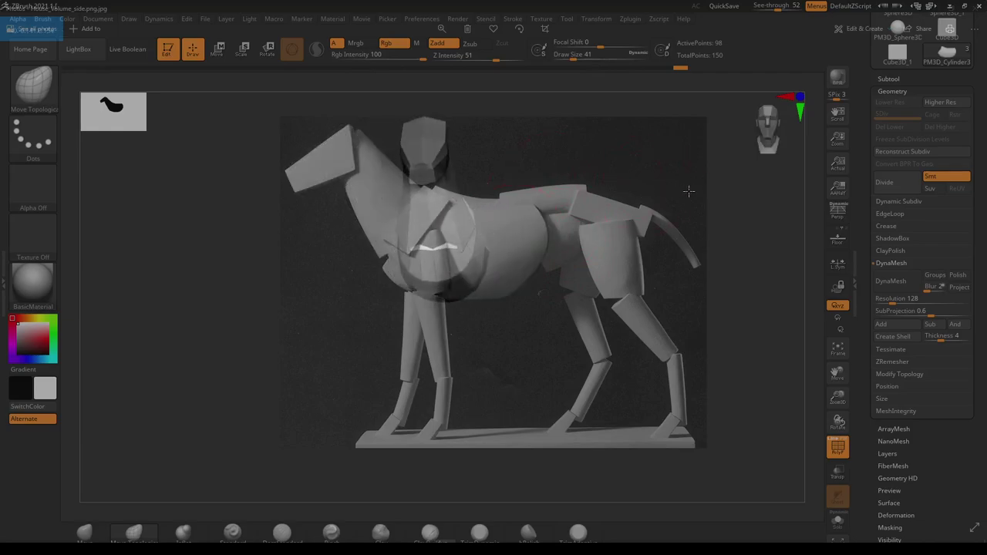
{"action": "left_click", "coordinate": [778, 6]}
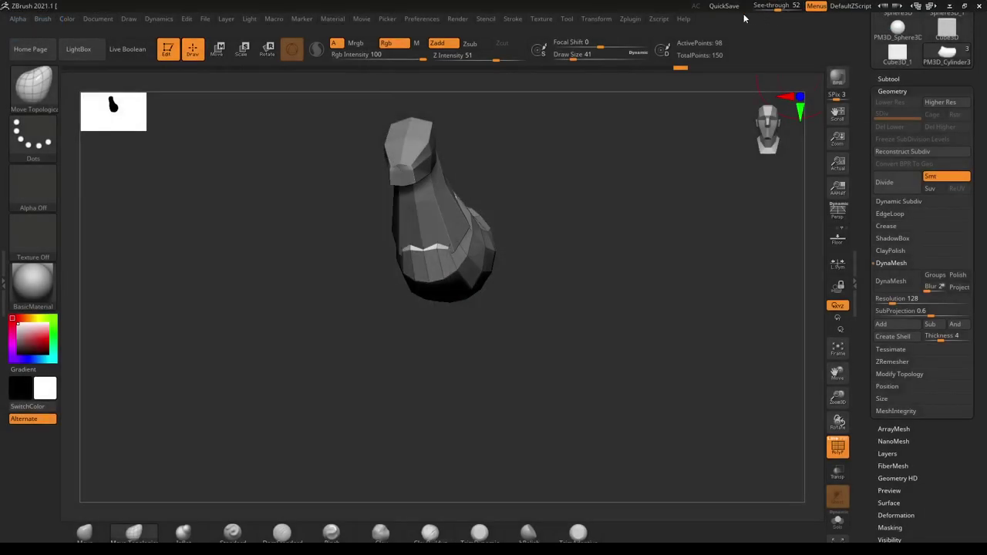
{"action": "left_click_drag", "start_coordinate": [776, 10], "coordinate": [750, 9]}
{"action": "mouse_move", "coordinate": [600, 283]}
{"action": "left_mouse_down"}
{"action": "mouse_move", "coordinate": [610, 278]}
{"action": "mouse_move", "coordinate": [600, 277]}
{"action": "left_mouse_up"}
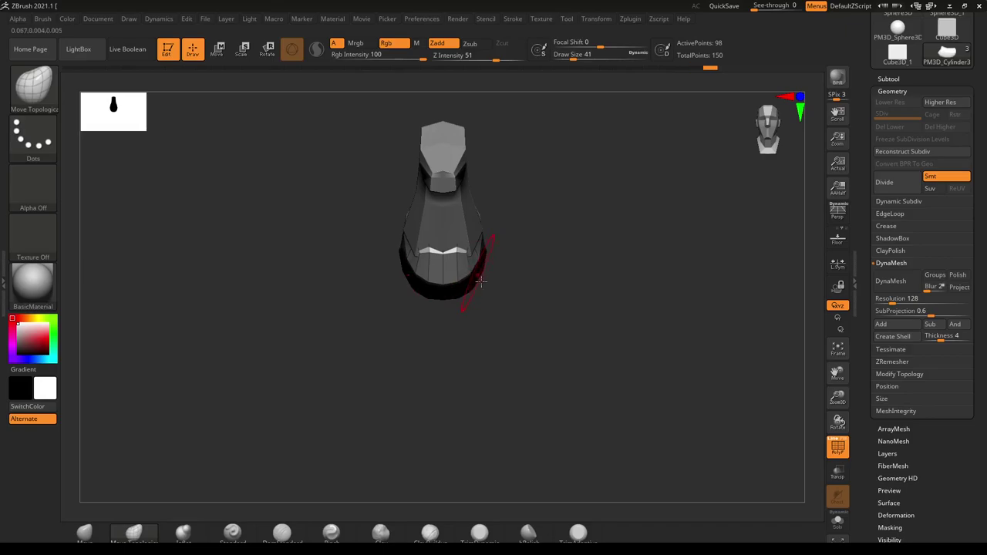
{"action": "left_click_drag", "start_coordinate": [472, 286], "coordinate": [475, 287]}
{"action": "left_click_drag", "start_coordinate": [580, 296], "coordinate": [463, 268]}
- Set see-through to 21 and realign the model with the horse side reference, keeping the Move Topological brush active
{"action": "key", "text": "5"}
{"action": "key", "text": "b"}
{"action": "key", "text": "m"}
{"action": "key", "text": "t"}
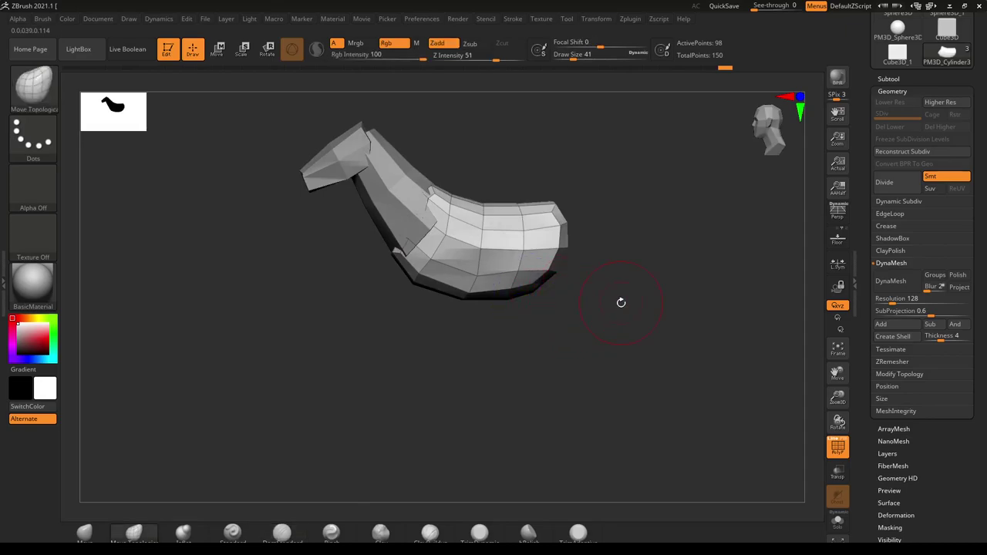
{"action": "left_click_drag", "start_coordinate": [753, 6], "coordinate": [758, 6]}
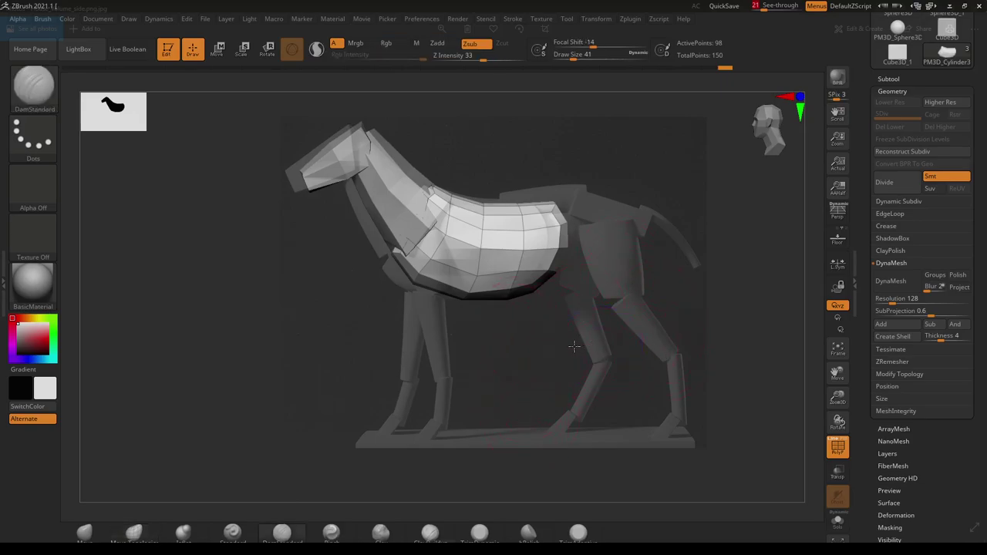
{"action": "left_click_drag", "start_coordinate": [589, 343], "coordinate": [573, 343], "text": "alt"}
{"action": "key", "text": "ctrl+z"}
{"action": "key", "text": "ctrl+z"}
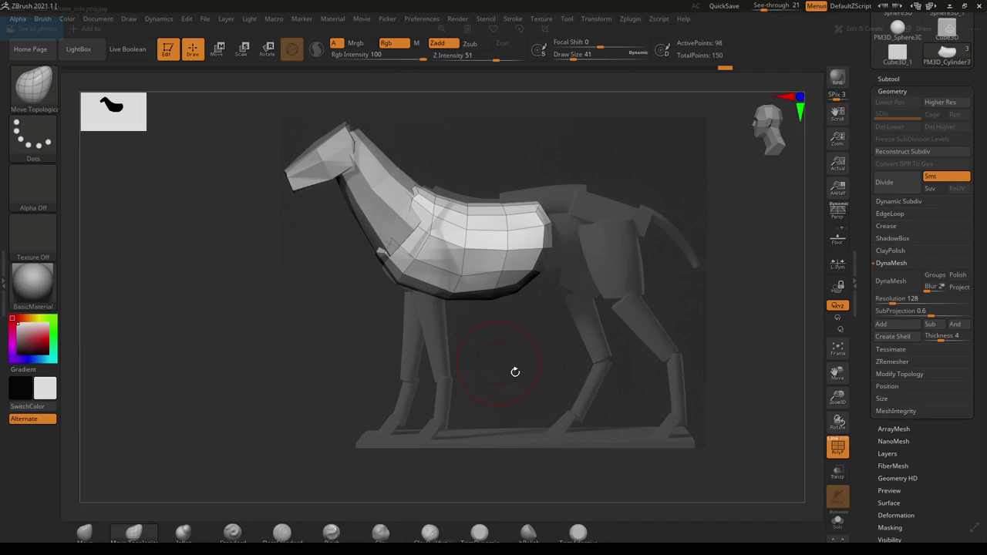
{"action": "key", "text": "ctrl+shift+s"}
{"action": "key", "text": "ctrl+shift+s"}
{"action": "left_click", "coordinate": [193, 549]}
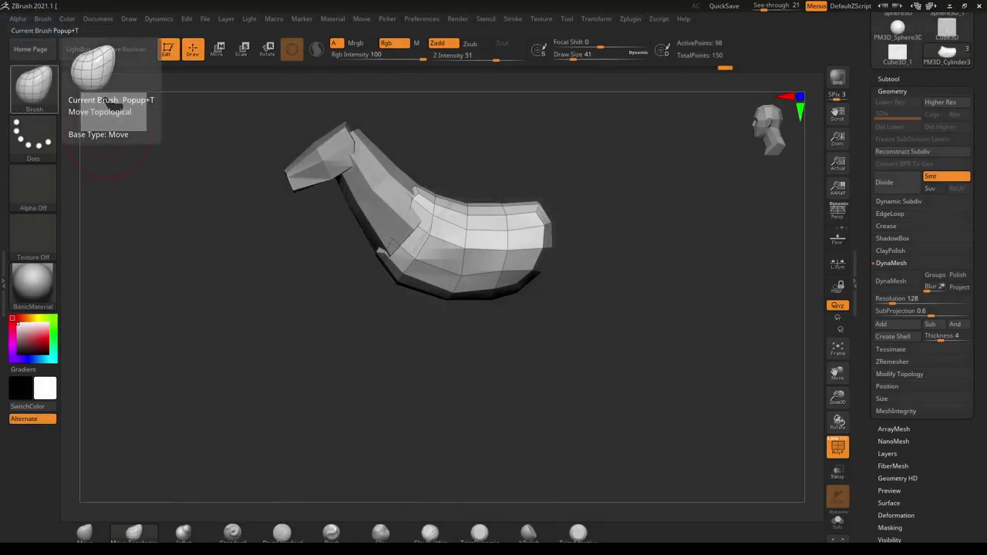
{"action": "key", "text": "alt+Tab"}
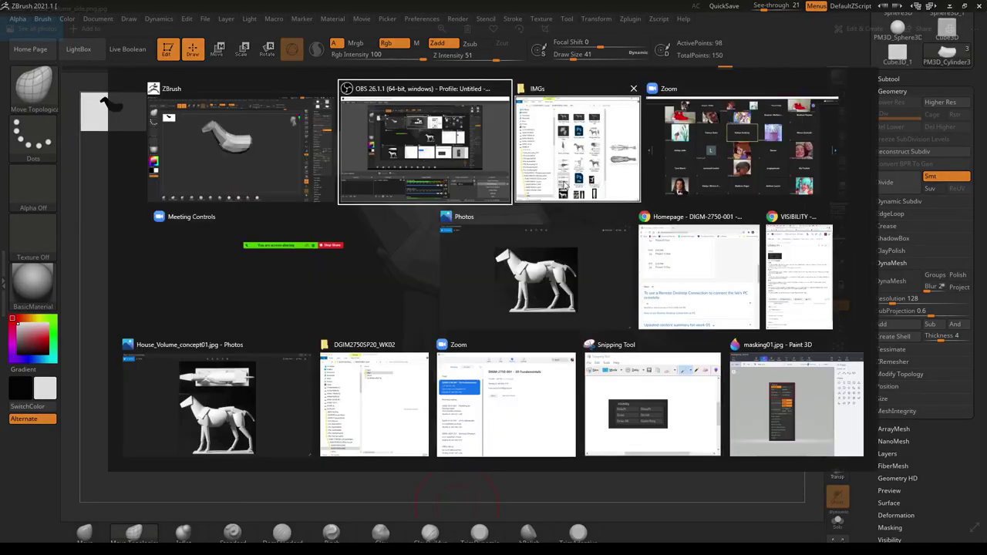
{"action": "key", "text": "Escape"}
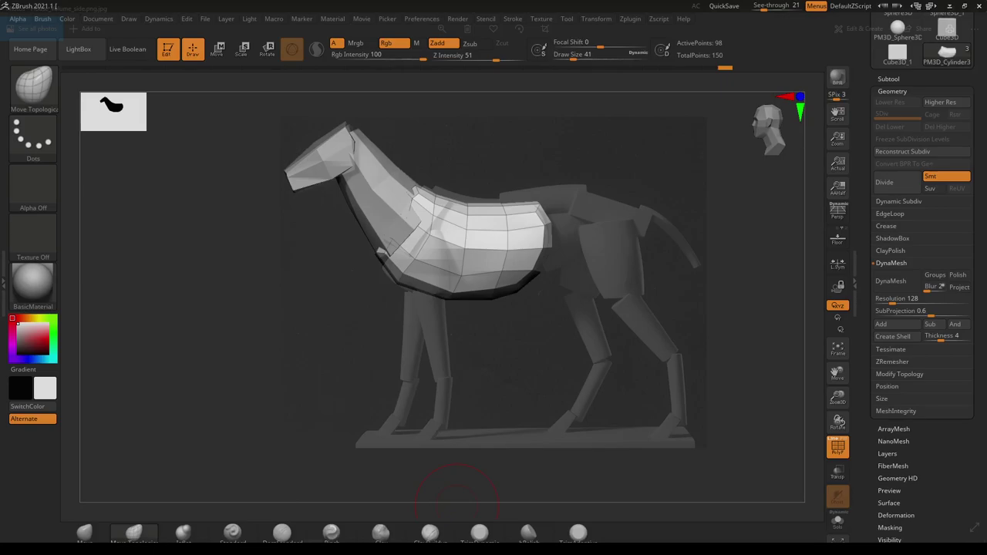
- Switch to Chrome and review the lion head and horse model topics on the Assignments/Projects Submission page
{"action": "left_click_drag", "start_coordinate": [4, 0], "coordinate": [350, 0]}
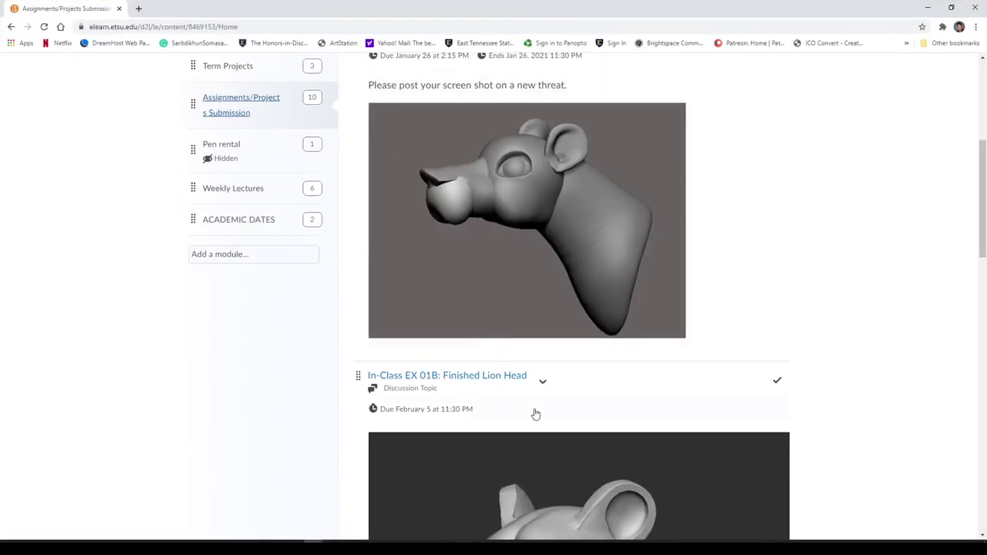
{"action": "scroll", "coordinate": [536, 414], "scroll_direction": "down", "scroll_amount": 4}
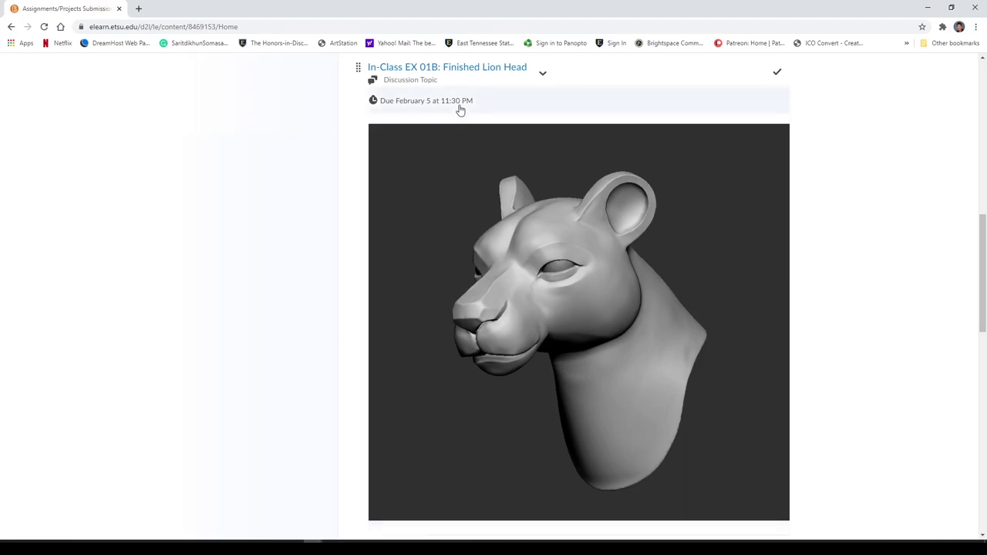
{"action": "scroll", "coordinate": [707, 460], "scroll_direction": "down", "scroll_amount": 1}
{"action": "scroll", "coordinate": [707, 460], "scroll_direction": "down", "scroll_amount": 2}
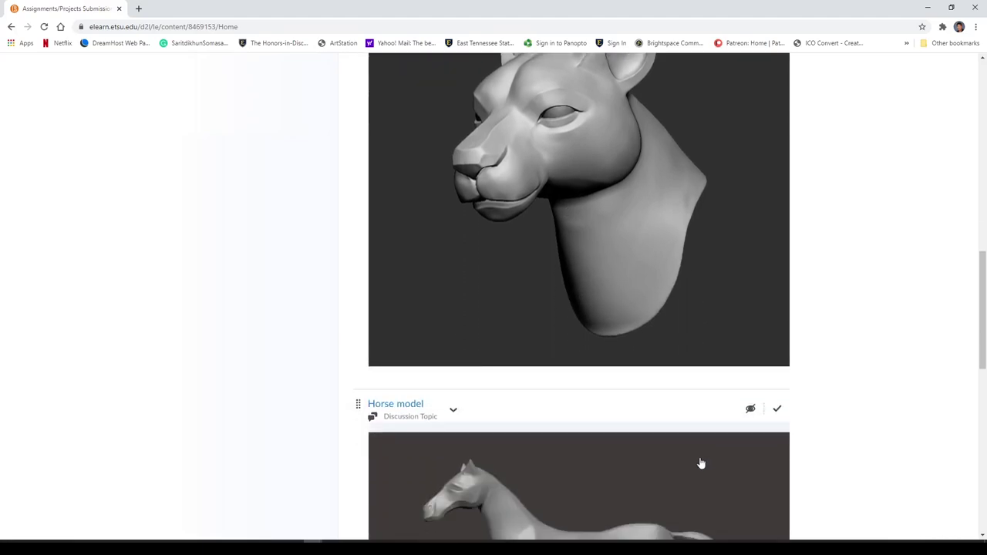
{"action": "scroll", "coordinate": [700, 465], "scroll_direction": "up", "scroll_amount": 3}
{"action": "scroll", "coordinate": [700, 466], "scroll_direction": "up", "scroll_amount": 3}
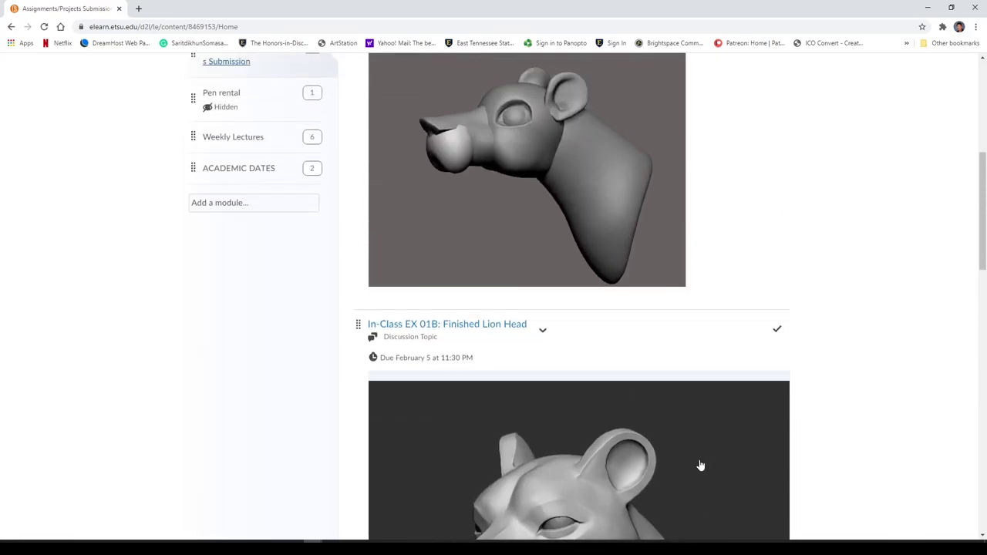
{"action": "scroll", "coordinate": [700, 465], "scroll_direction": "down", "scroll_amount": 1}
{"action": "scroll", "coordinate": [701, 466], "scroll_direction": "down", "scroll_amount": 3}
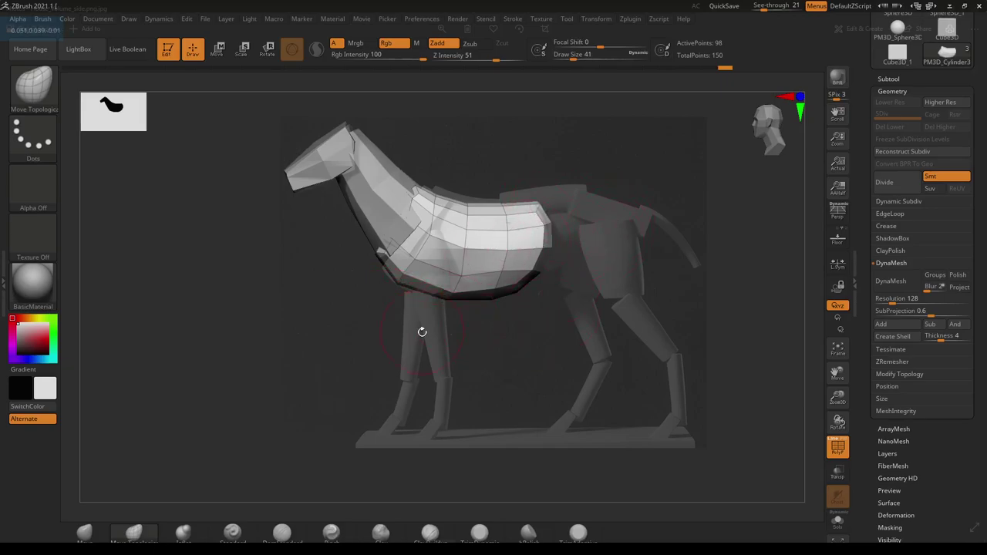
- Set see-through to 81 and select House_side.jpg in the IMGs folder in File Explorer to preview it
{"action": "left_click", "coordinate": [434, 266], "text": "ctrl+shift"}
{"action": "left_click_drag", "start_coordinate": [769, 7], "coordinate": [797, 7]}
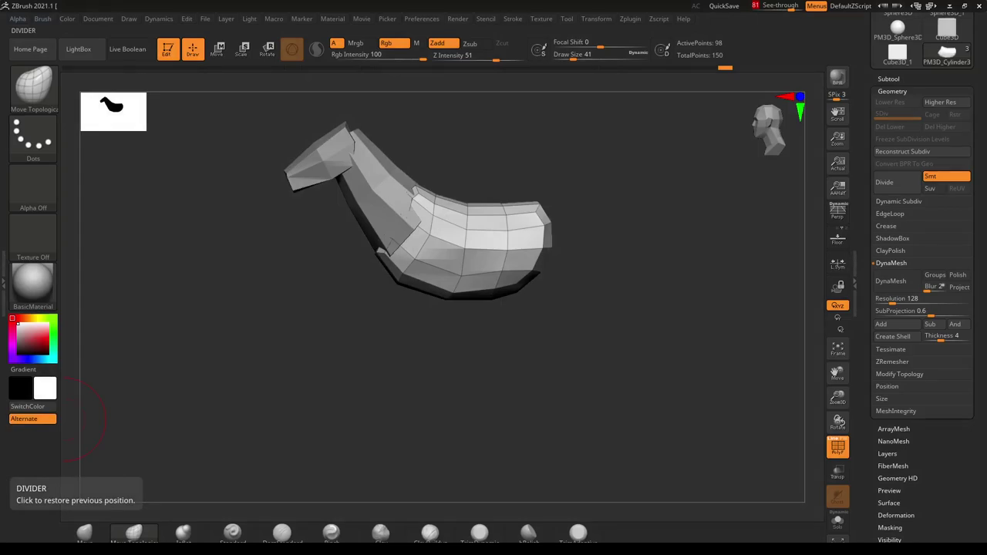
{"action": "left_click_drag", "start_coordinate": [0, 8], "coordinate": [579, 49]}
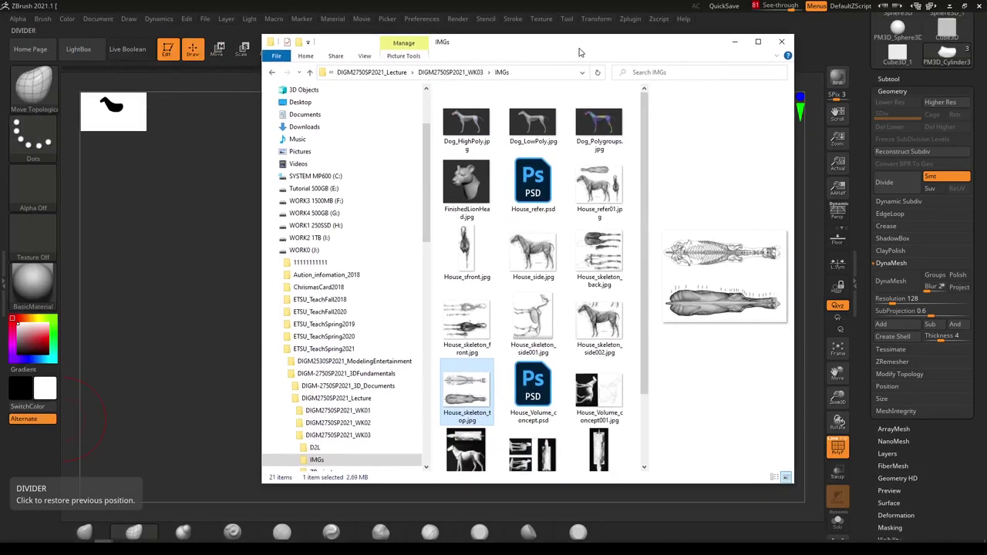
{"action": "left_click", "coordinate": [533, 258]}
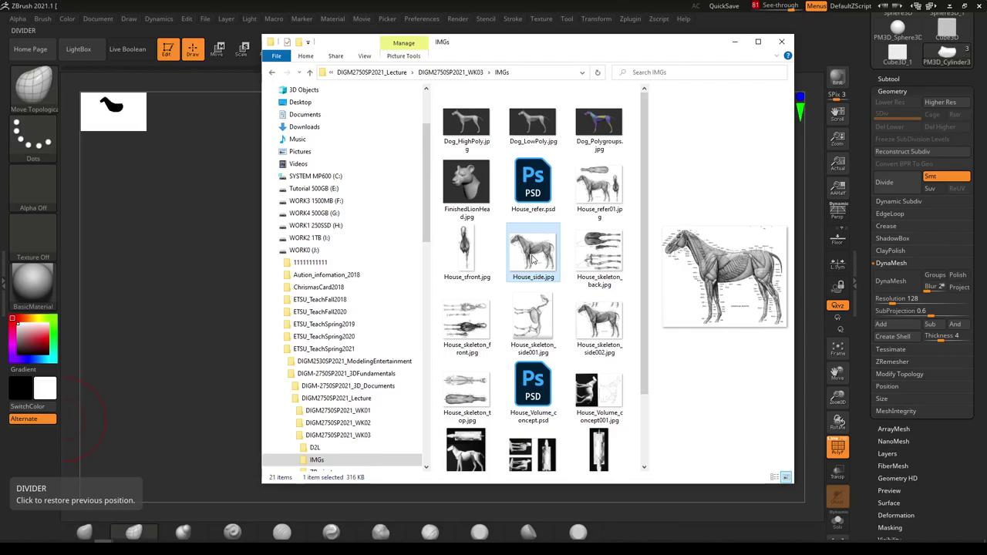
- Examine the horse's side-view muscle reference in House_side.jpg and return to the ZBrush blocking model
{"action": "double_click", "coordinate": [531, 260]}
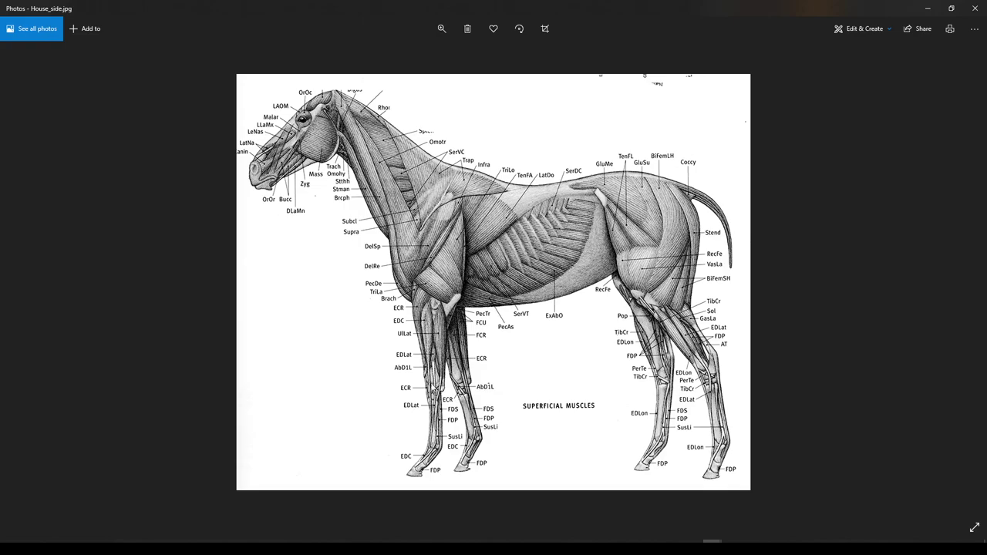
{"action": "left_click", "coordinate": [926, 10]}
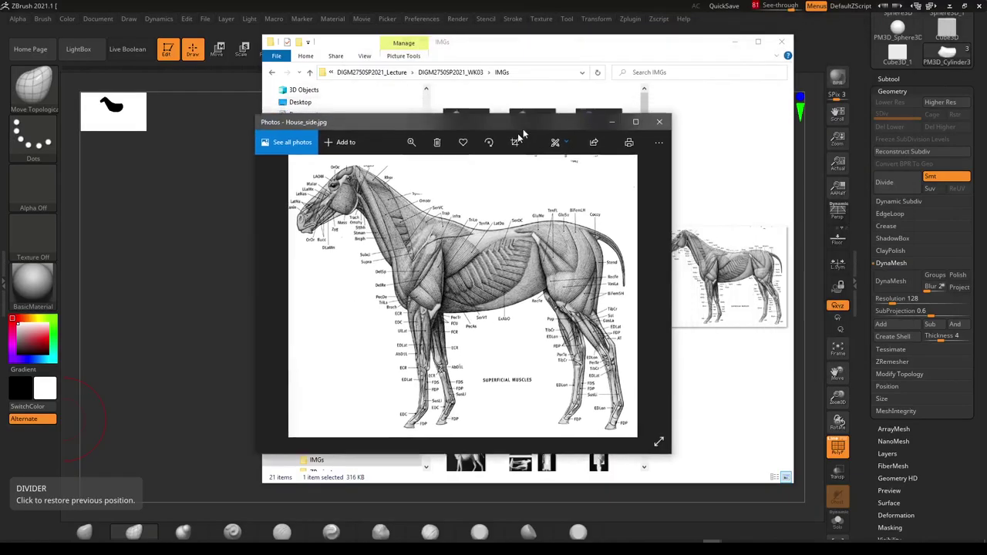
{"action": "left_click", "coordinate": [606, 9]}
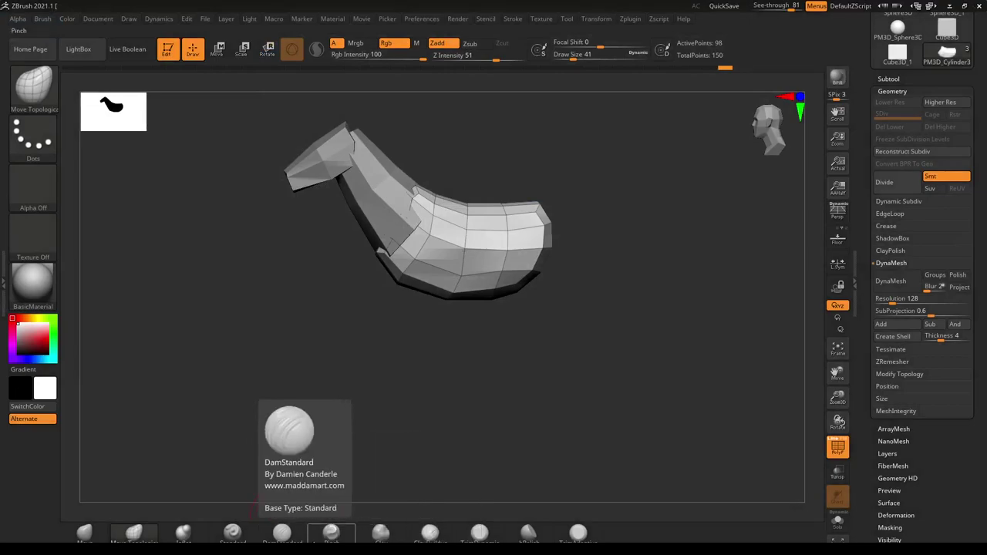
{"action": "key", "text": "alt+Tab"}
{"action": "key", "text": "alt+Tab"}
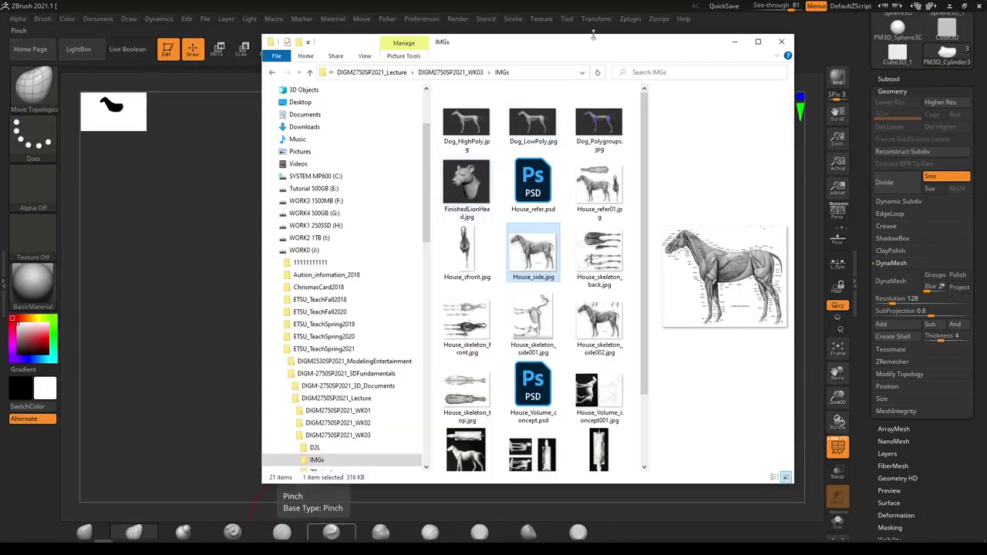
{"action": "left_click", "coordinate": [736, 42]}
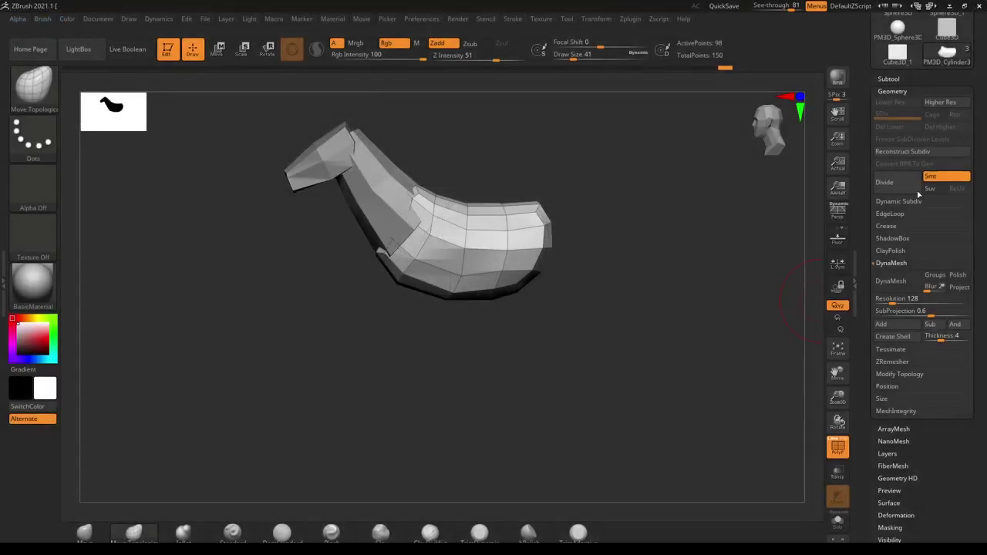
- Insert the Sphere3D_1 mesh as a new subtool after the torso cylinder
{"action": "left_click", "coordinate": [888, 79]}
{"action": "mouse_move", "coordinate": [968, 496]}
{"action": "left_mouse_down"}
{"action": "mouse_move", "coordinate": [977, 415]}
{"action": "mouse_move", "coordinate": [976, 492]}
{"action": "left_mouse_up"}
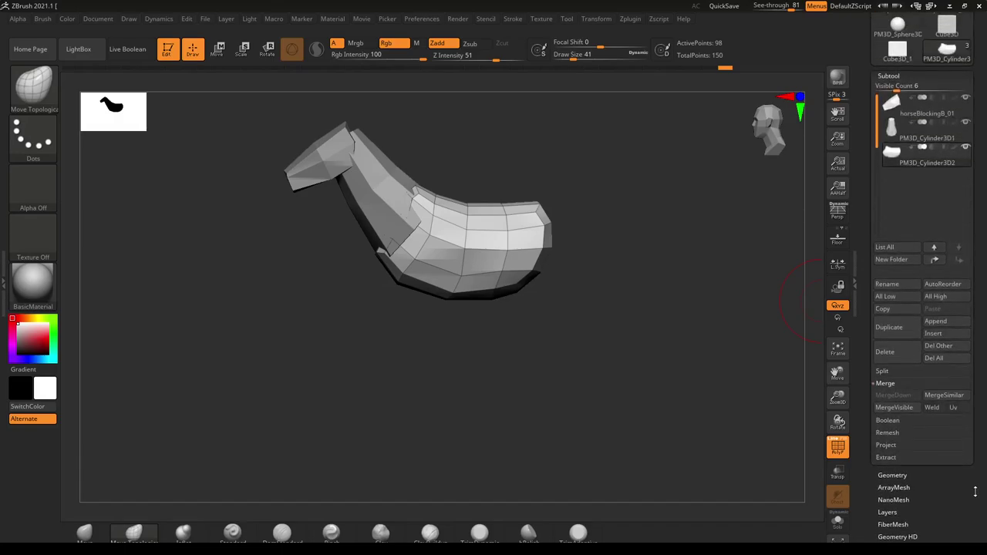
{"action": "left_click", "coordinate": [936, 333]}
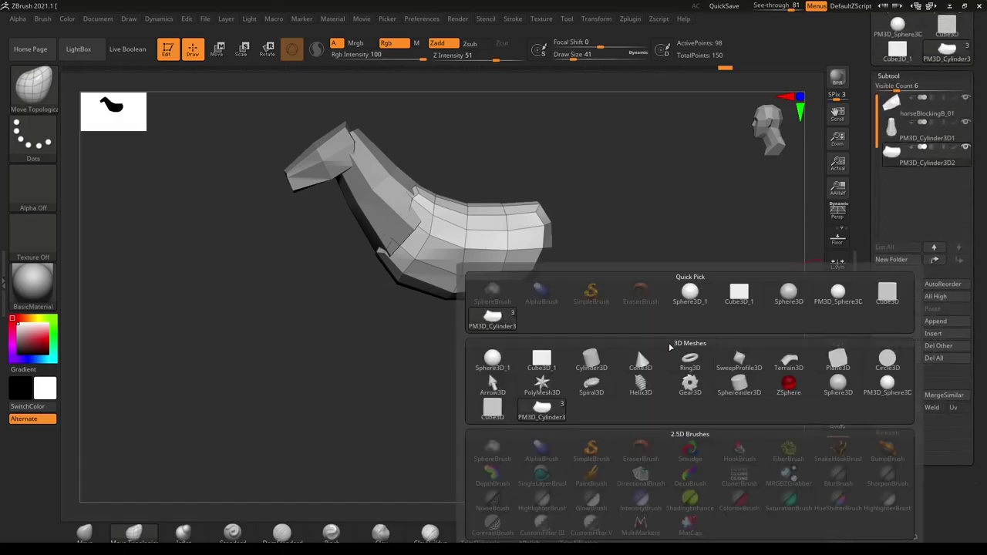
{"action": "mouse_move", "coordinate": [602, 365]}
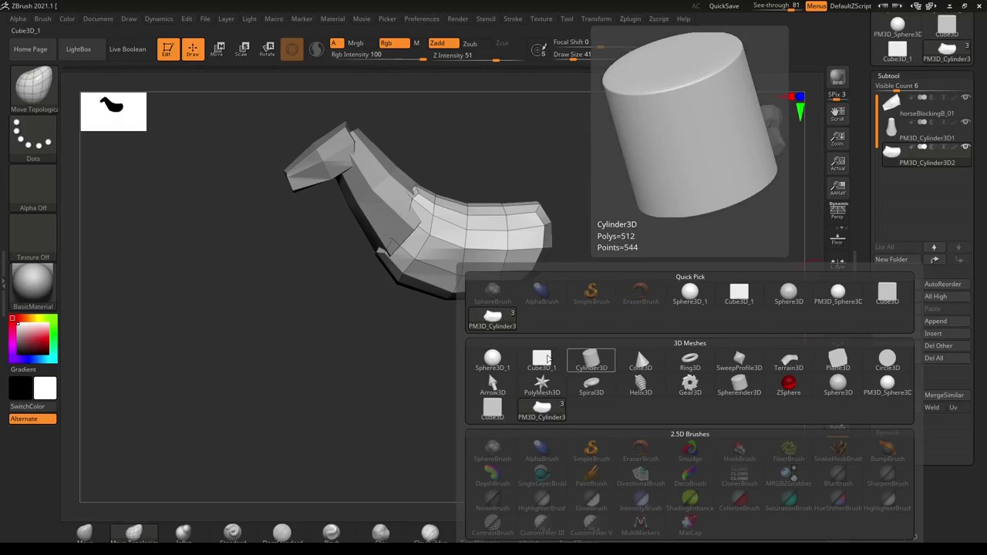
{"action": "left_click", "coordinate": [492, 359]}
{"action": "key", "text": "alt+Tab"}
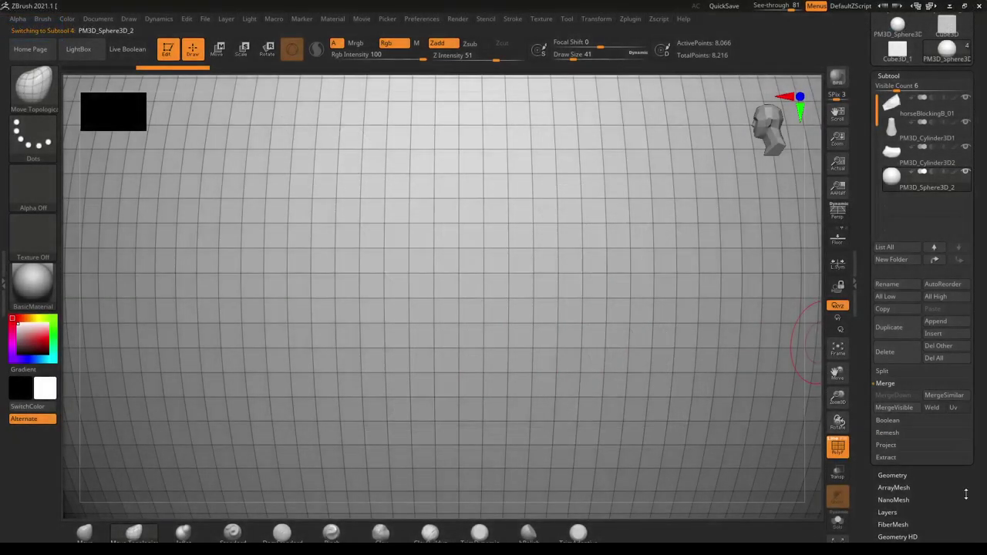
- Reinitialize the inserted sphere as a low-poly QSphere primitive
{"action": "left_click_drag", "start_coordinate": [967, 494], "coordinate": [963, 386]}
{"action": "scroll", "coordinate": [963, 387], "scroll_direction": "up", "scroll_amount": 4}
{"action": "scroll", "coordinate": [903, 397], "scroll_direction": "down", "scroll_amount": 3}
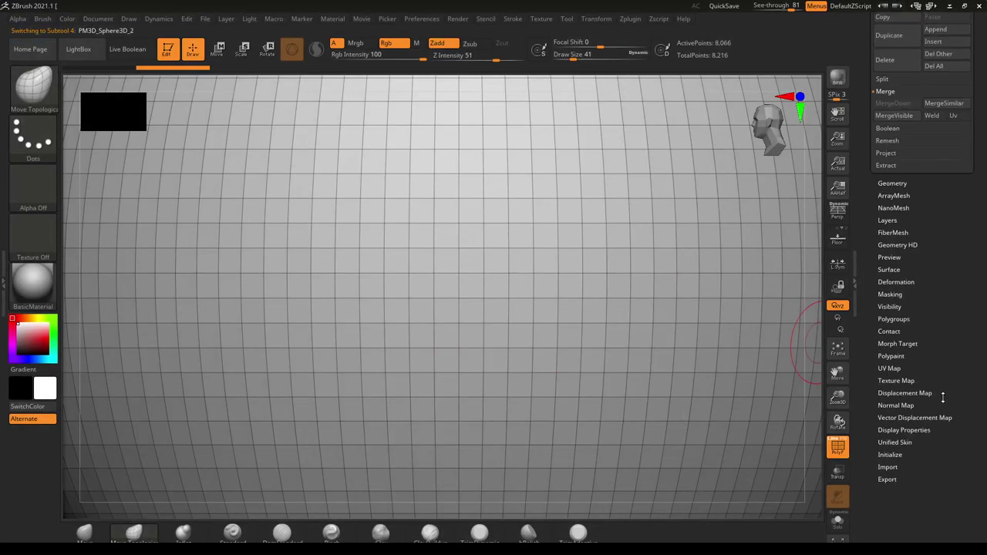
{"action": "left_click", "coordinate": [889, 417]}
{"action": "scroll", "coordinate": [903, 412], "scroll_direction": "down", "scroll_amount": 5}
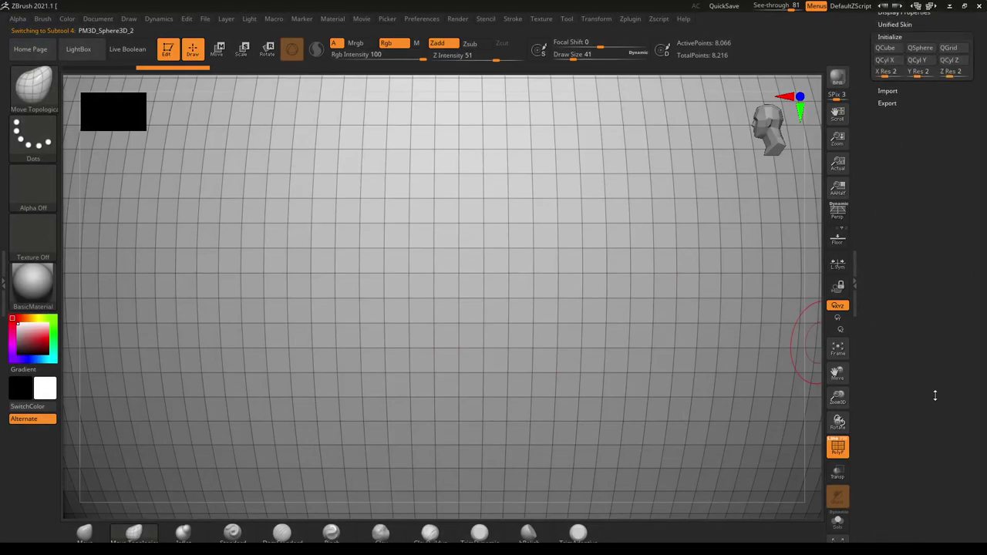
{"action": "scroll", "coordinate": [929, 432], "scroll_direction": "up", "scroll_amount": 3}
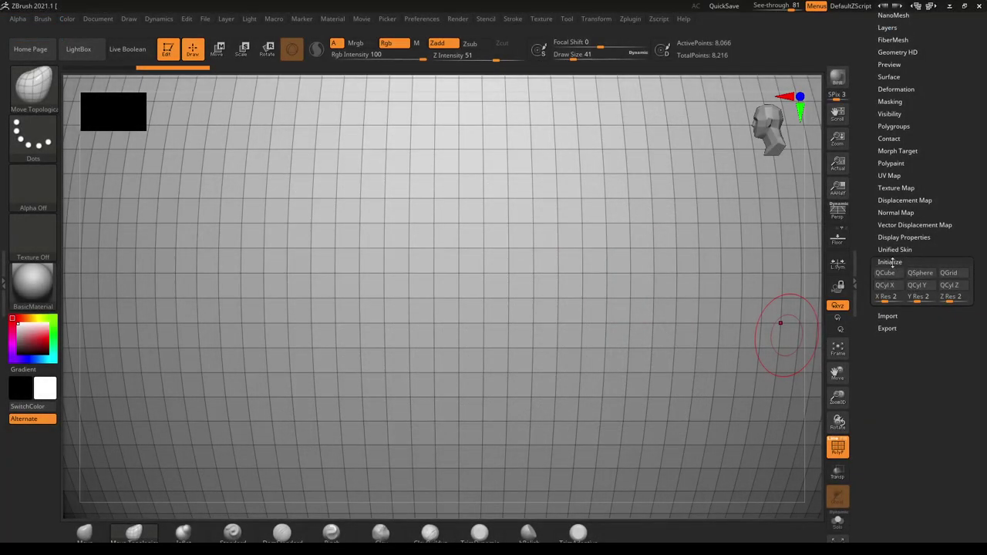
{"action": "left_click", "coordinate": [889, 274]}
{"action": "left_click_drag", "start_coordinate": [976, 167], "coordinate": [982, 288]}
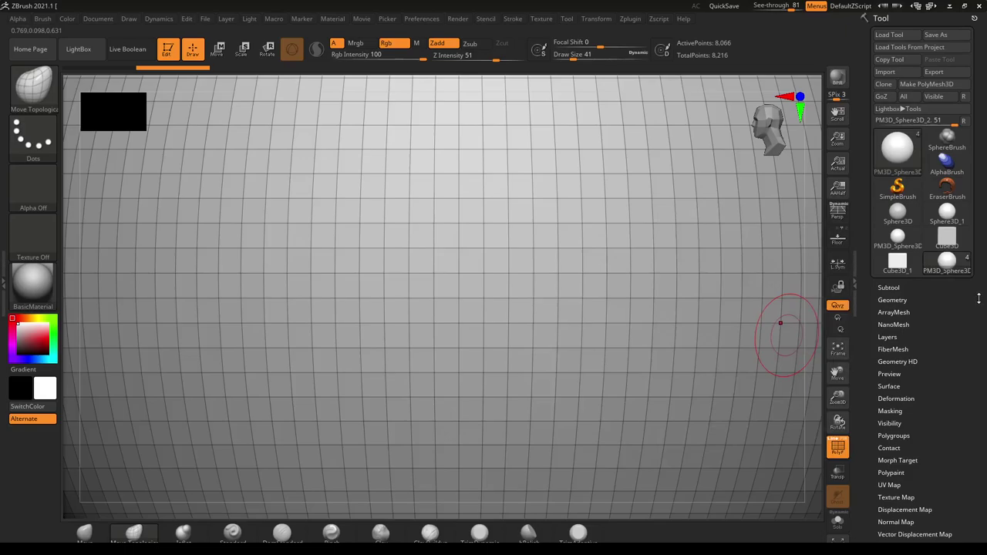
{"action": "scroll", "coordinate": [973, 327], "scroll_direction": "down", "scroll_amount": 5}
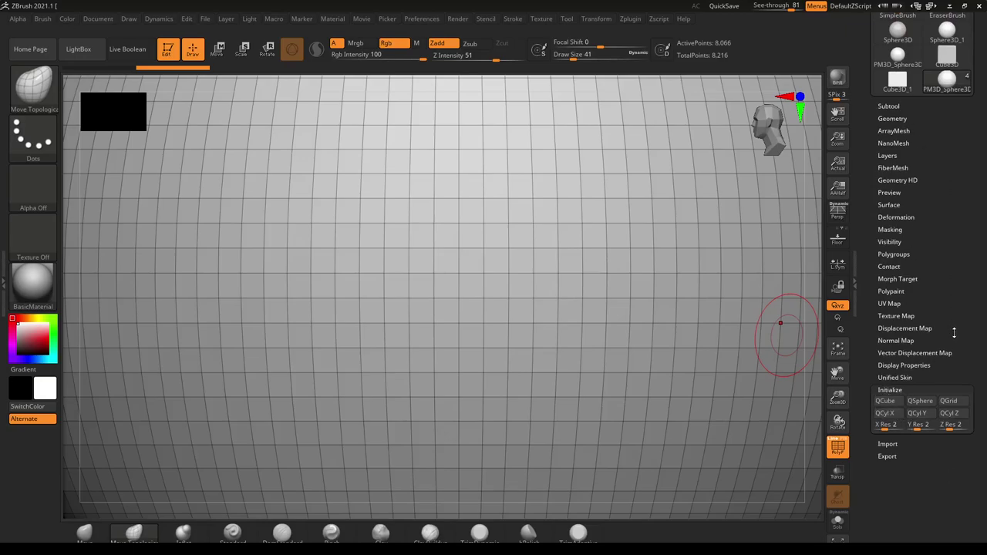
{"action": "left_click", "coordinate": [921, 401]}
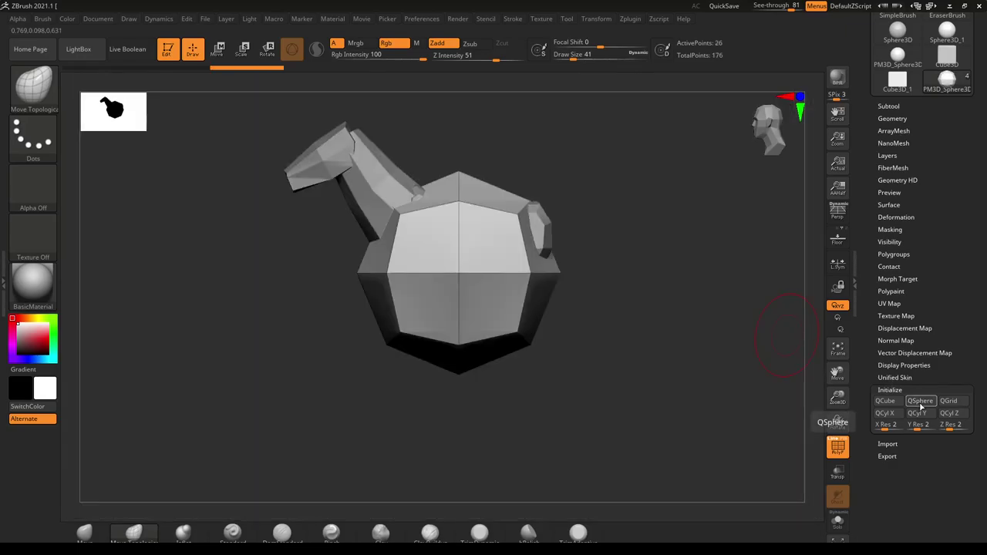
- Scale the QSphere down uniformly inside the torso and set the window See-through to 16 over the horse volume reference
{"action": "key", "text": "alt+Tab"}
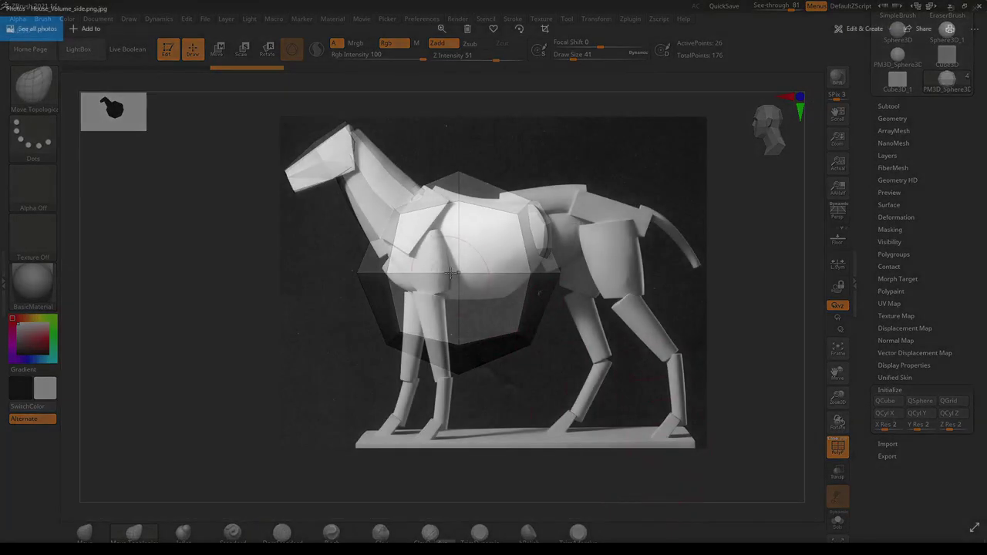
{"action": "key", "text": "w"}
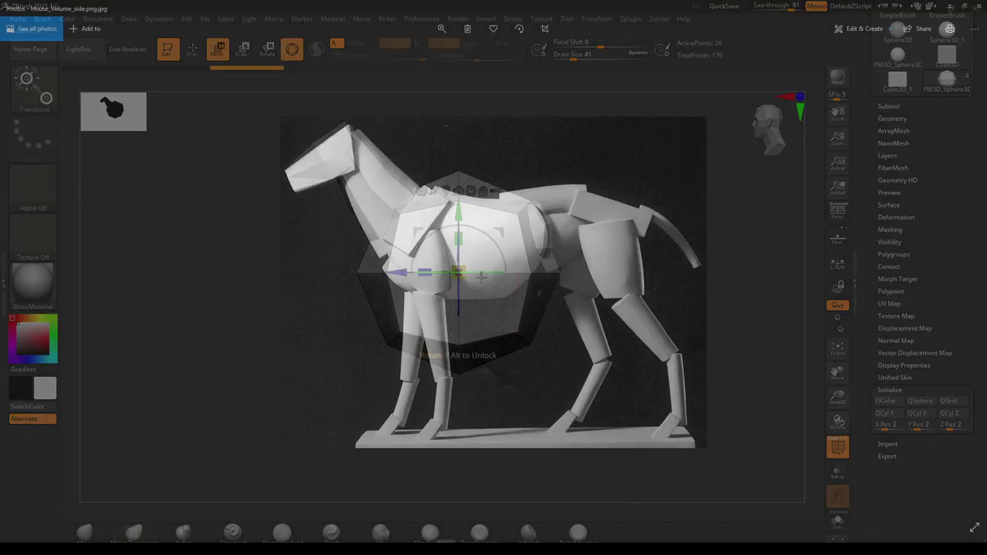
{"action": "left_click_drag", "start_coordinate": [459, 273], "coordinate": [369, 250]}
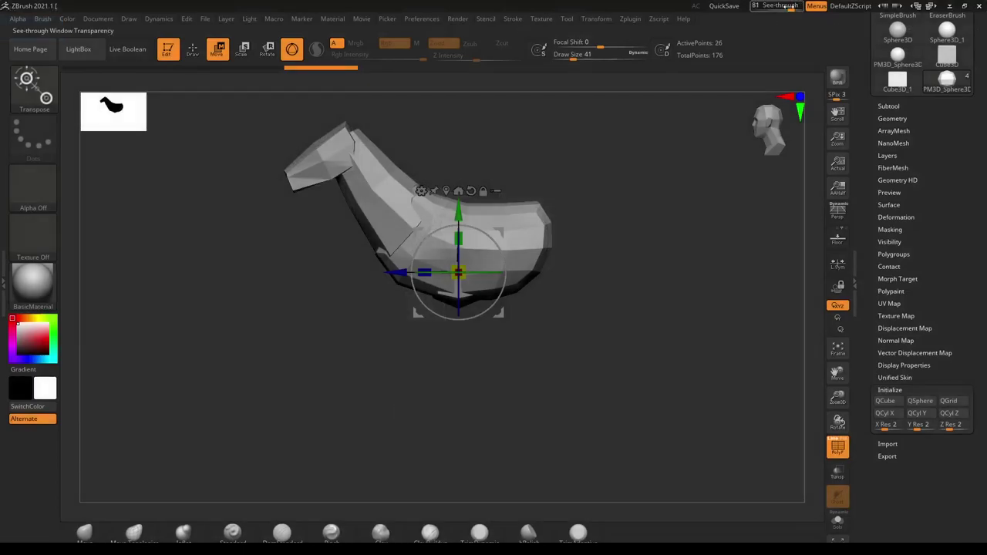
{"action": "mouse_move", "coordinate": [758, 6]}
{"action": "left_mouse_down"}
{"action": "mouse_move", "coordinate": [789, 6]}
{"action": "mouse_move", "coordinate": [760, 6]}
{"action": "left_mouse_up"}
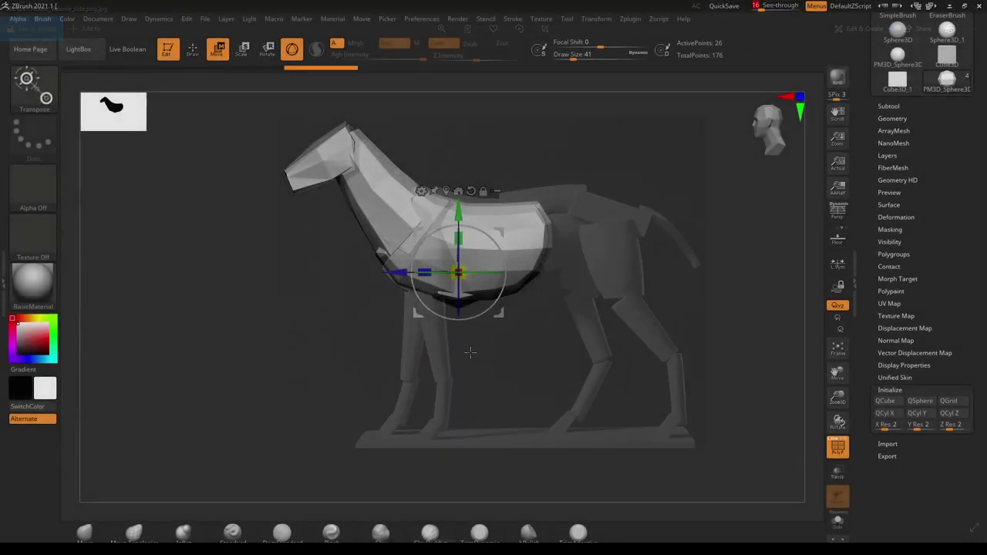
- Flatten the QSphere along its X axis and move it out to the side of the chest at shoulder height
{"action": "left_click_drag", "start_coordinate": [485, 366], "coordinate": [529, 371]}
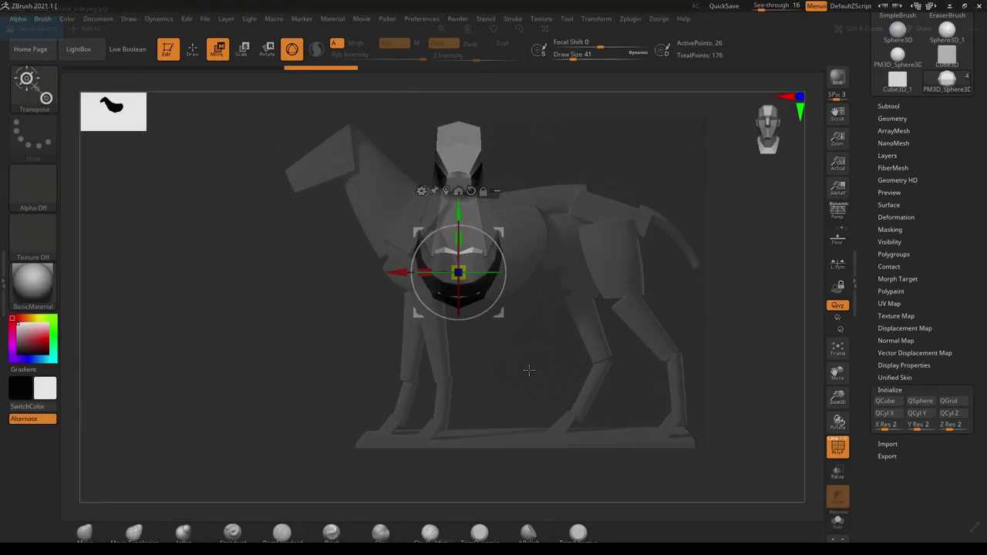
{"action": "left_click_drag", "start_coordinate": [405, 272], "coordinate": [508, 274]}
{"action": "left_click_drag", "start_coordinate": [555, 232], "coordinate": [541, 187]}
{"action": "left_click_drag", "start_coordinate": [617, 313], "coordinate": [551, 316]}
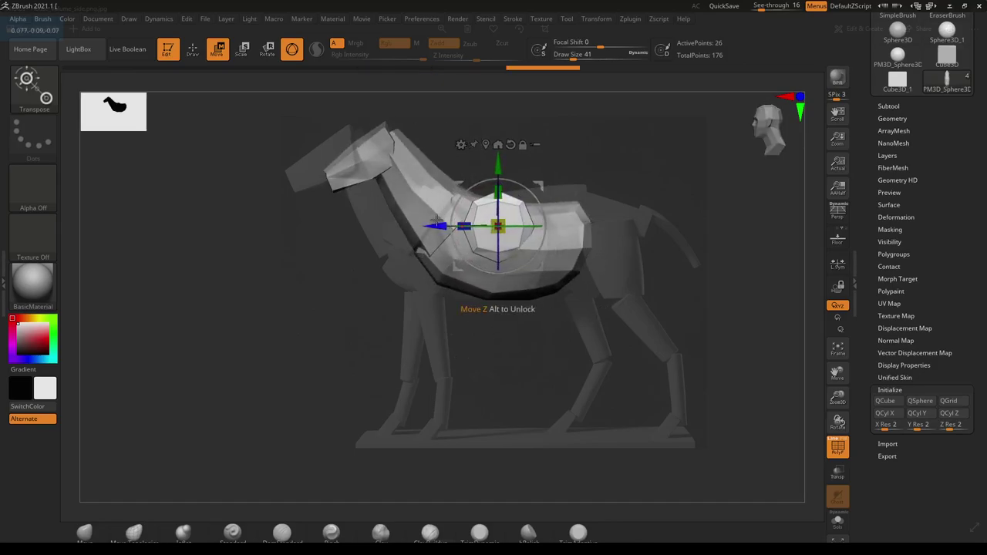
- Stretch and rotate the flattened sphere into a diagonal shoulder blade, and position it against the side of the chest
{"action": "left_click_drag", "start_coordinate": [582, 390], "coordinate": [538, 389], "text": "alt"}
{"action": "left_click_drag", "start_coordinate": [504, 187], "coordinate": [458, 207]}
{"action": "left_click_drag", "start_coordinate": [383, 208], "coordinate": [435, 193]}
{"action": "left_click_drag", "start_coordinate": [463, 338], "coordinate": [506, 347]}
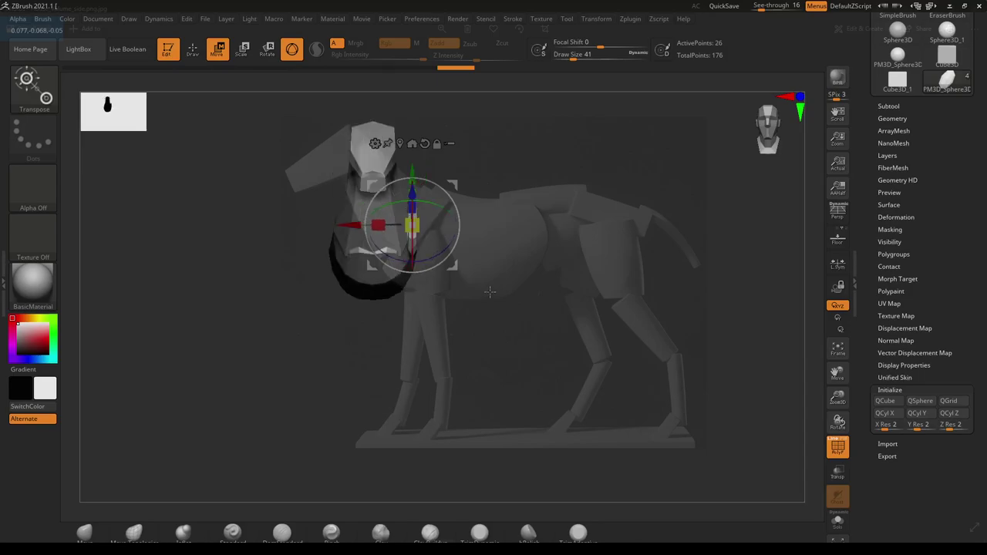
{"action": "left_click_drag", "start_coordinate": [490, 289], "coordinate": [480, 378]}
{"action": "left_click_drag", "start_coordinate": [469, 289], "coordinate": [564, 394]}
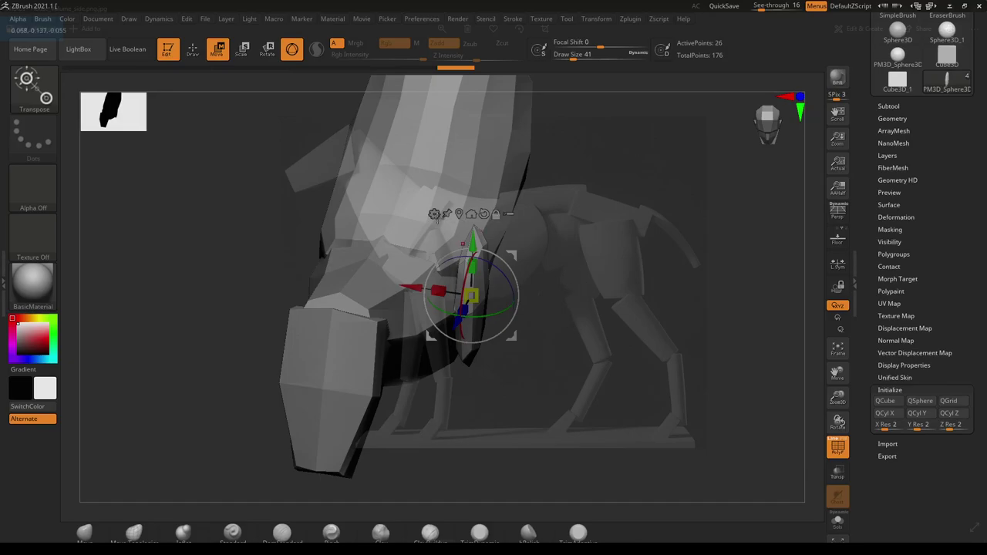
- Apply the Bend Arc deformer to the shoulder blade and curve it around the side of the ribcage
{"action": "left_click", "coordinate": [434, 214]}
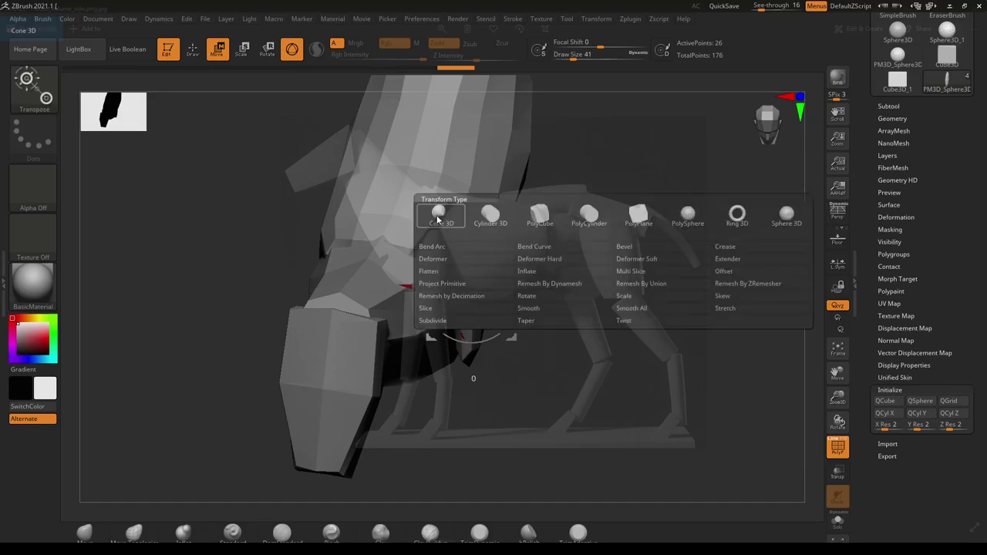
{"action": "left_click", "coordinate": [440, 247]}
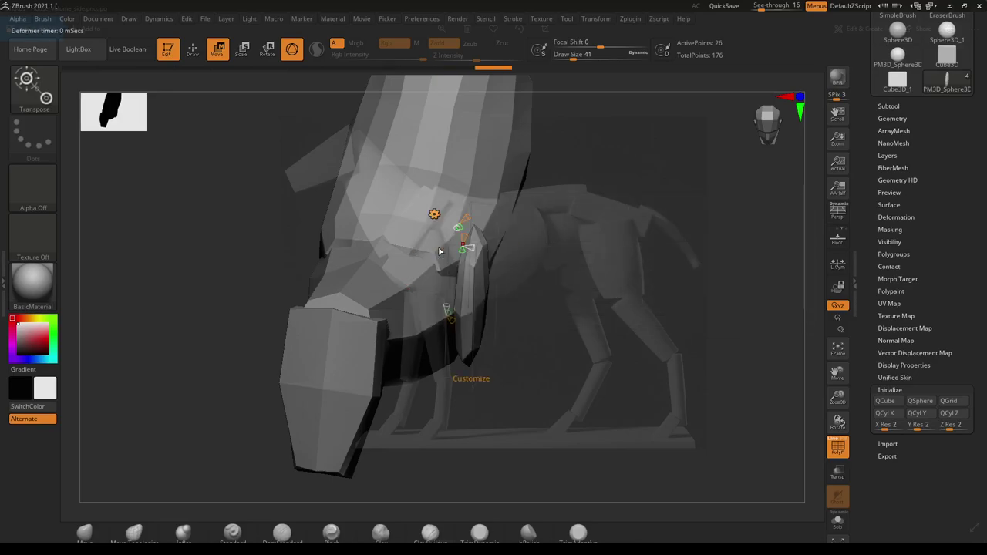
{"action": "left_click_drag", "start_coordinate": [547, 270], "coordinate": [460, 312]}
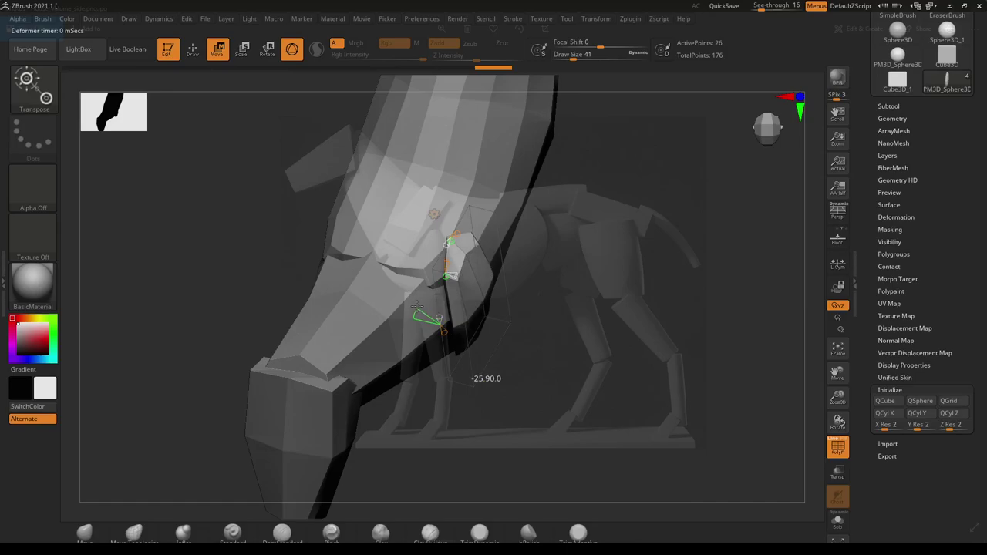
{"action": "left_click_drag", "start_coordinate": [416, 303], "coordinate": [419, 305]}
{"action": "left_click_drag", "start_coordinate": [557, 354], "coordinate": [423, 288]}
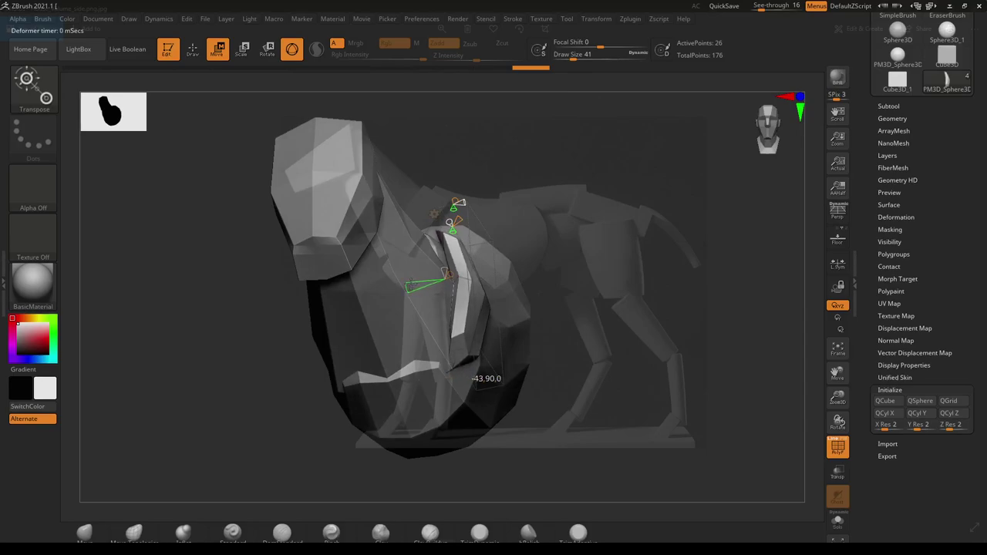
{"action": "left_click_drag", "start_coordinate": [527, 293], "coordinate": [403, 296]}
{"action": "left_click_drag", "start_coordinate": [679, 335], "coordinate": [541, 341]}
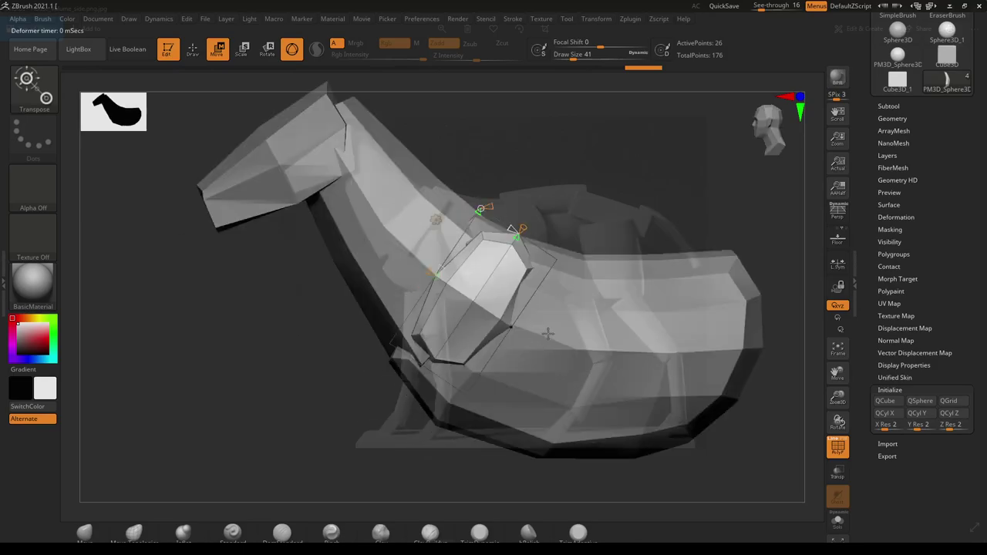
- Return from Bend Arc to Gizmo 3D and adjust the shoulder blade's placement over the reference shoulder
{"action": "right_click_drag", "start_coordinate": [635, 343], "coordinate": [490, 237], "text": "ctrl"}
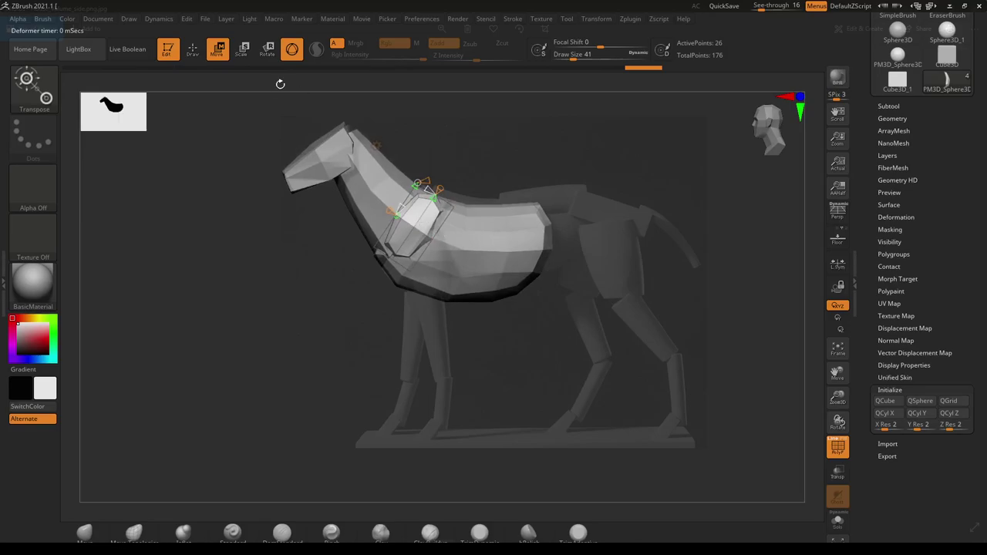
{"action": "key", "text": "space"}
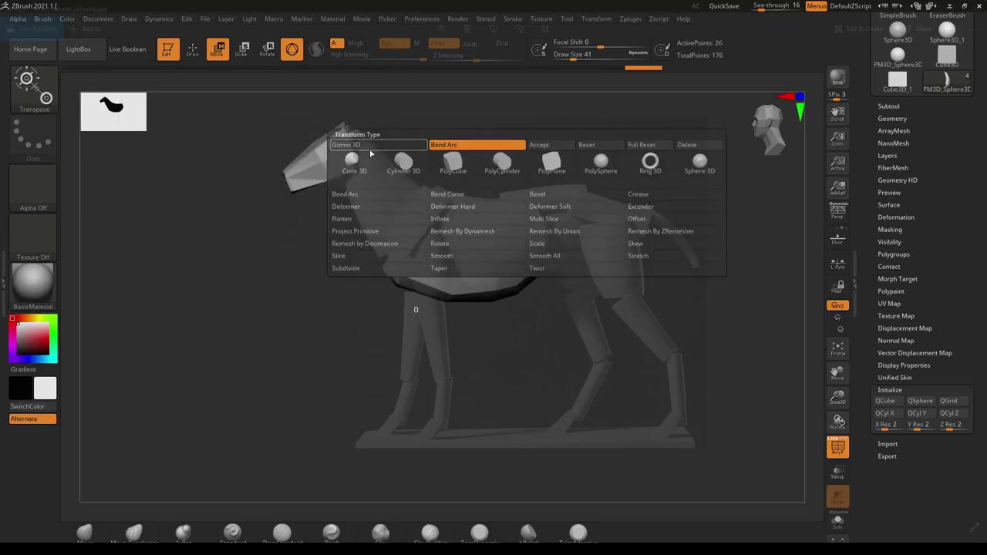
{"action": "key", "text": "y"}
{"action": "left_click_drag", "start_coordinate": [447, 177], "coordinate": [419, 214]}
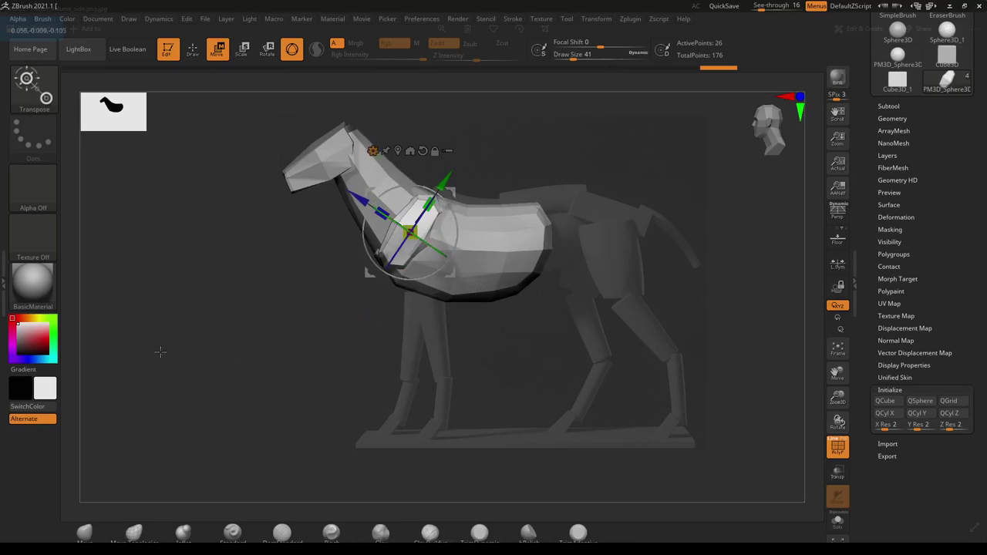
- Line the model up with the horse reference and switch to Draw mode with the Move Topological brush
{"action": "key", "text": "ctrl+shift+s"}
{"action": "left_click", "coordinate": [378, 321], "text": "ctrl+shift"}
{"action": "left_click_drag", "start_coordinate": [295, 307], "coordinate": [317, 308]}
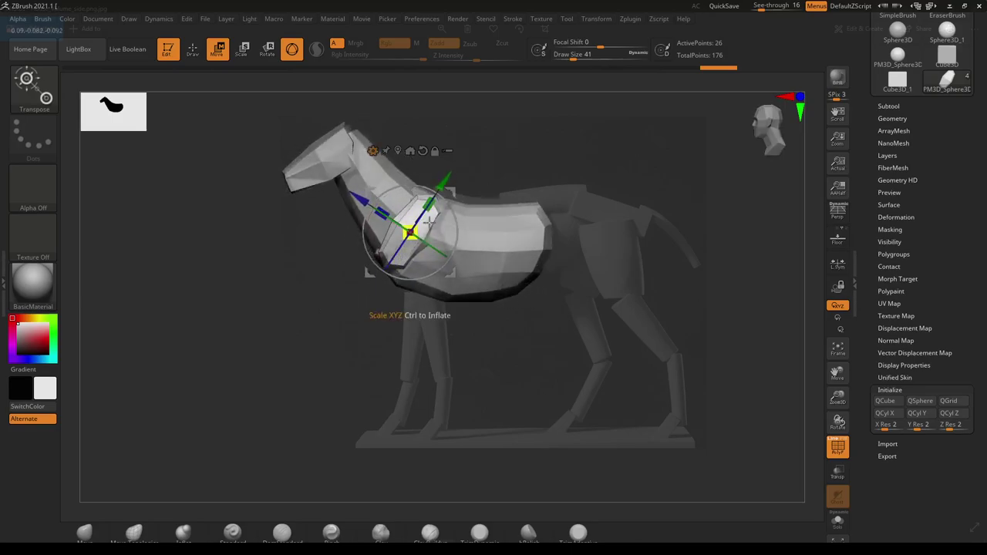
{"action": "left_click_drag", "start_coordinate": [521, 318], "coordinate": [523, 317], "text": "alt"}
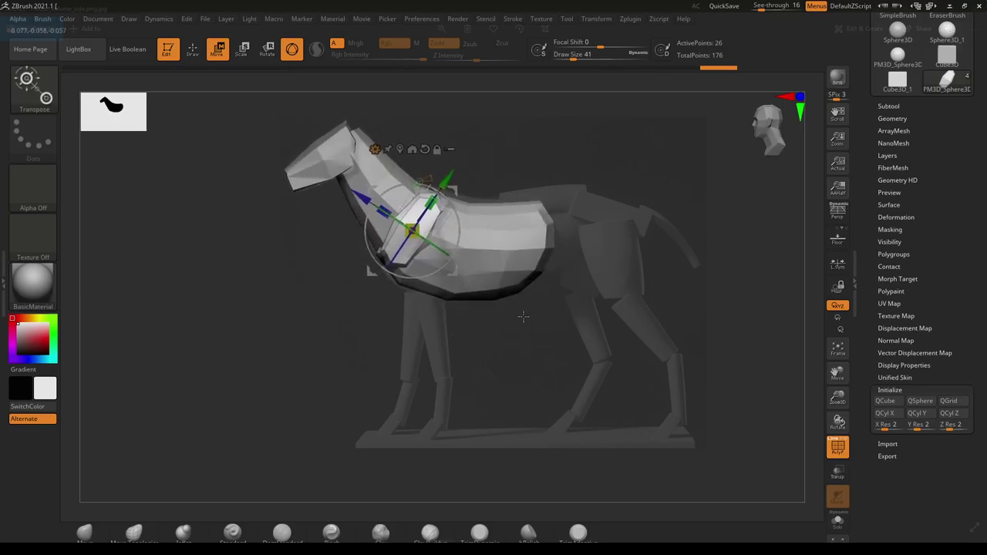
{"action": "left_click", "coordinate": [838, 522]}
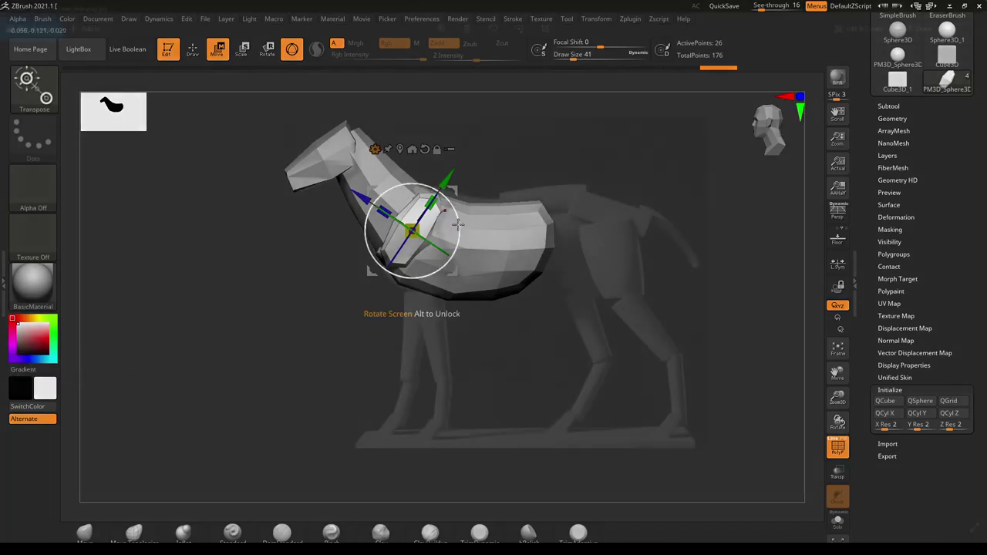
{"action": "left_click", "coordinate": [192, 50]}
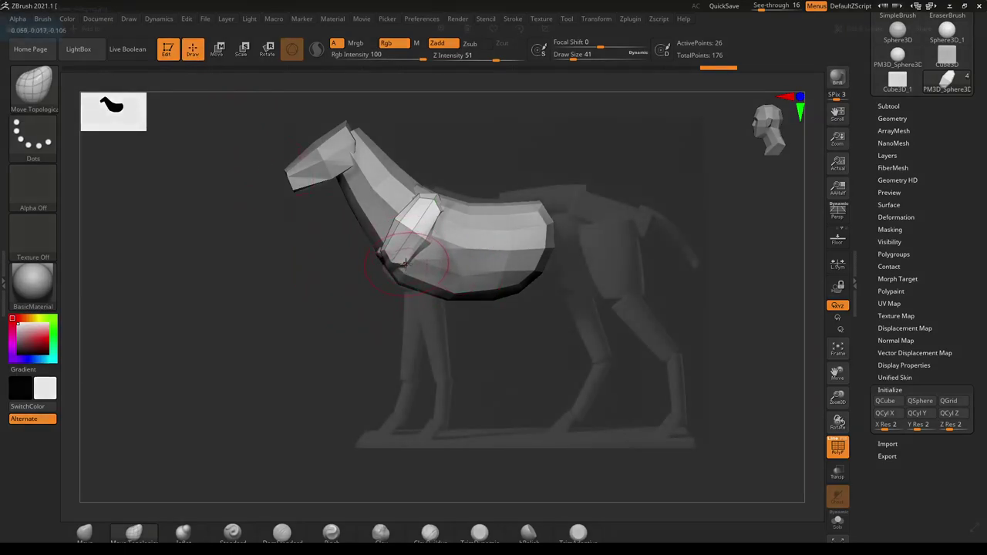
- Reduce the brush Draw Size to 25, reshape the shoulder blade's corners and compare it with the side reference at See-through 79
{"action": "key", "text": "s"}
{"action": "left_click_drag", "start_coordinate": [400, 264], "coordinate": [405, 264]}
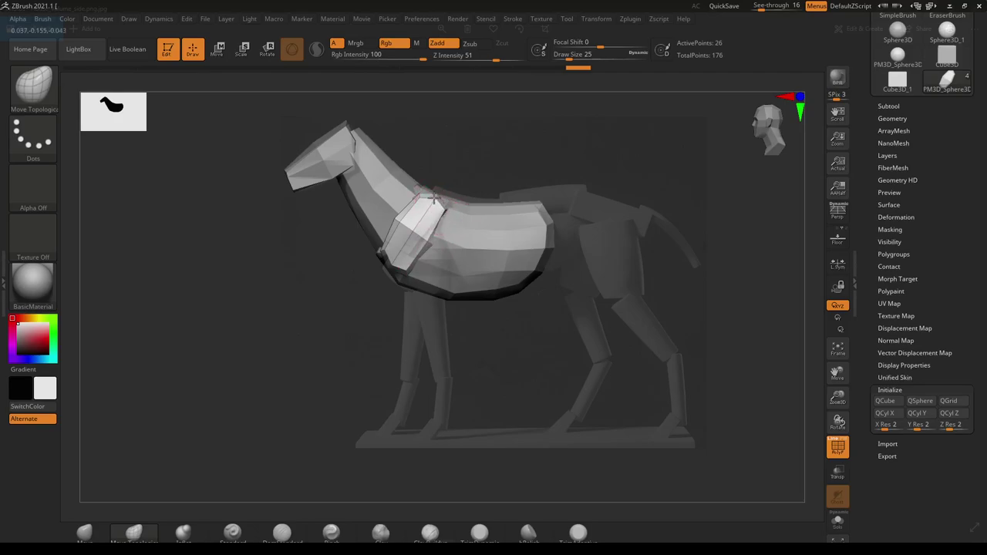
{"action": "left_click_drag", "start_coordinate": [763, 7], "coordinate": [793, 8]}
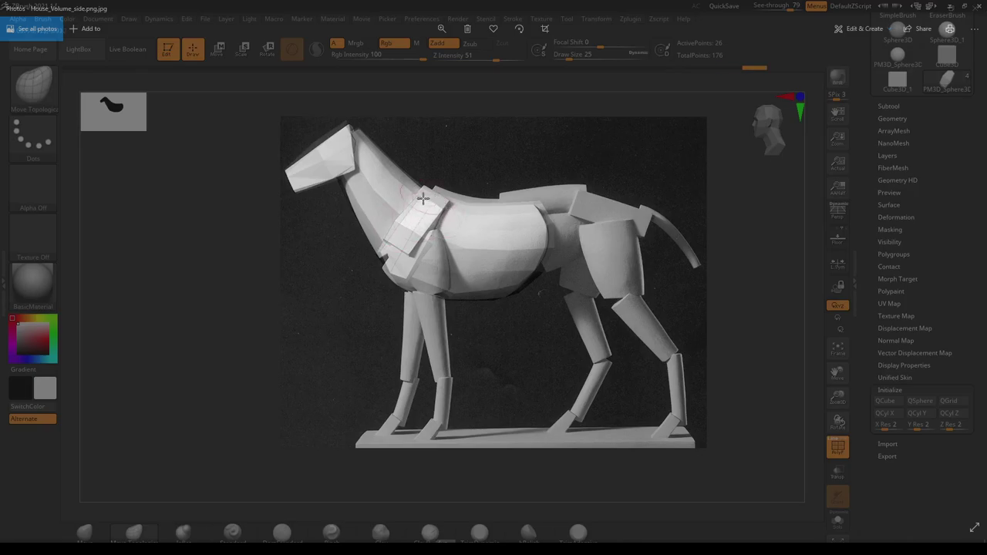
{"action": "left_click_drag", "start_coordinate": [788, 7], "coordinate": [737, 7]}
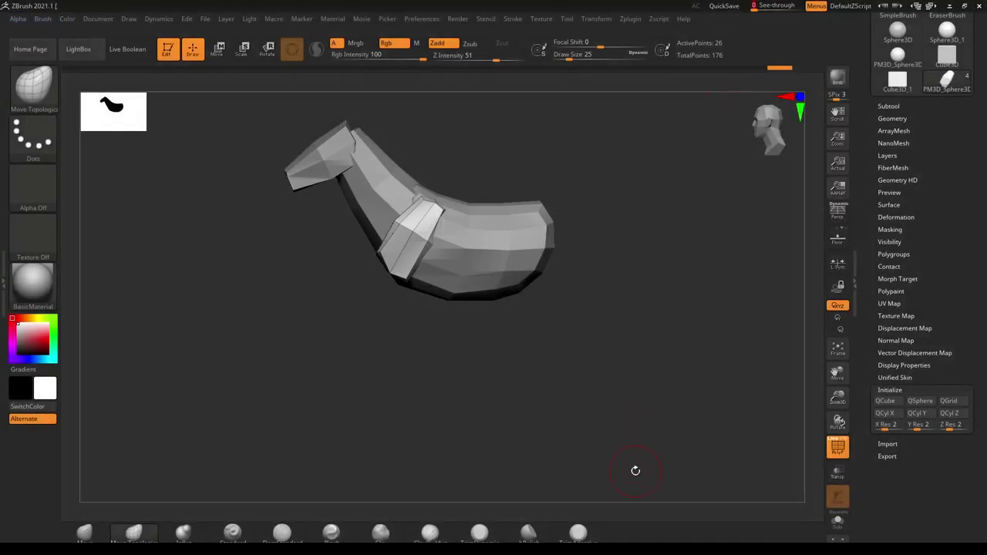
- From the front, set Draw Size to 27 and flare the shoulder blade's lower end outward with the MoveInfiniteDepth brush
{"action": "left_click_drag", "start_coordinate": [500, 393], "coordinate": [548, 393]}
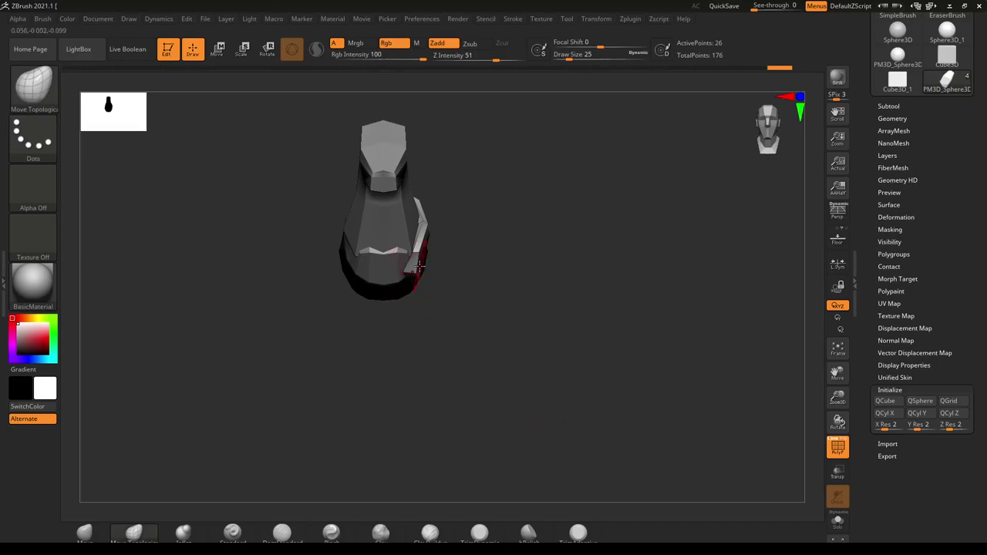
{"action": "key", "text": "s"}
{"action": "left_click_drag", "start_coordinate": [420, 267], "coordinate": [421, 268]}
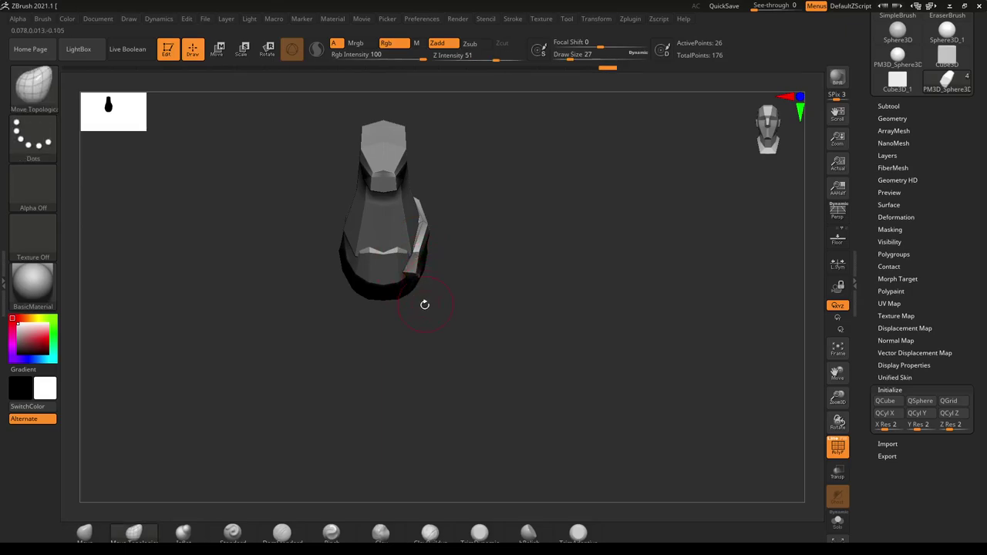
{"action": "left_click", "coordinate": [31, 86]}
{"action": "left_click", "coordinate": [489, 95]}
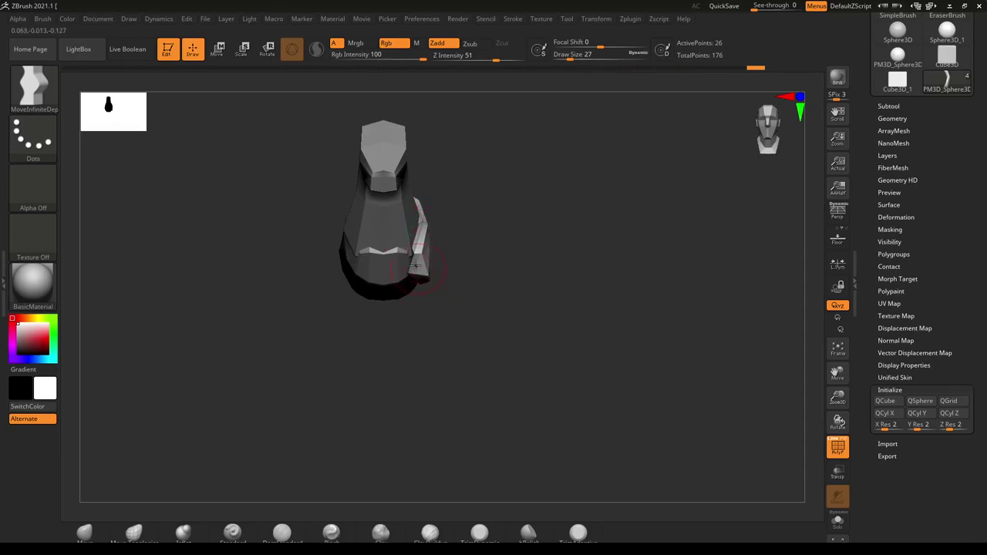
- Refine the lower outer corner of the shoulder blade in front view with the MoveInfiniteDepth brush
{"action": "mouse_move", "coordinate": [513, 282]}
{"action": "left_mouse_down"}
{"action": "mouse_move", "coordinate": [456, 306]}
{"action": "mouse_move", "coordinate": [476, 335]}
{"action": "left_mouse_up"}
{"action": "key", "text": "b"}
{"action": "key", "text": "d"}
{"action": "key", "text": "s"}
{"action": "key", "text": "b"}
{"action": "key", "text": "m"}
{"action": "key", "text": "i"}
{"action": "left_click_drag", "start_coordinate": [413, 226], "coordinate": [419, 227]}
{"action": "key", "text": "ctrl+z"}
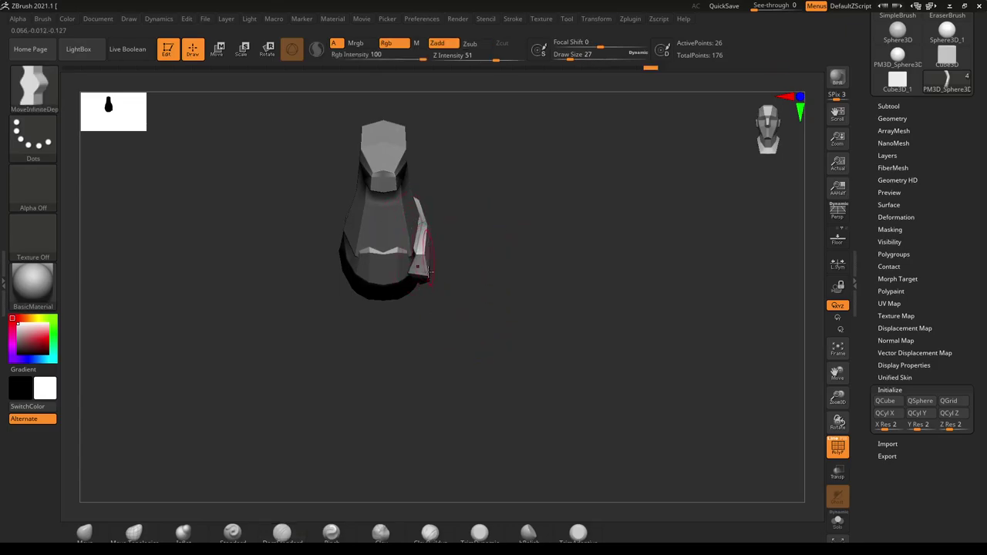
{"action": "left_click_drag", "start_coordinate": [431, 275], "coordinate": [430, 281]}
{"action": "mouse_move", "coordinate": [422, 305]}
{"action": "left_mouse_down"}
{"action": "mouse_move", "coordinate": [470, 289]}
{"action": "mouse_move", "coordinate": [468, 310]}
{"action": "mouse_move", "coordinate": [485, 326]}
{"action": "left_mouse_up"}
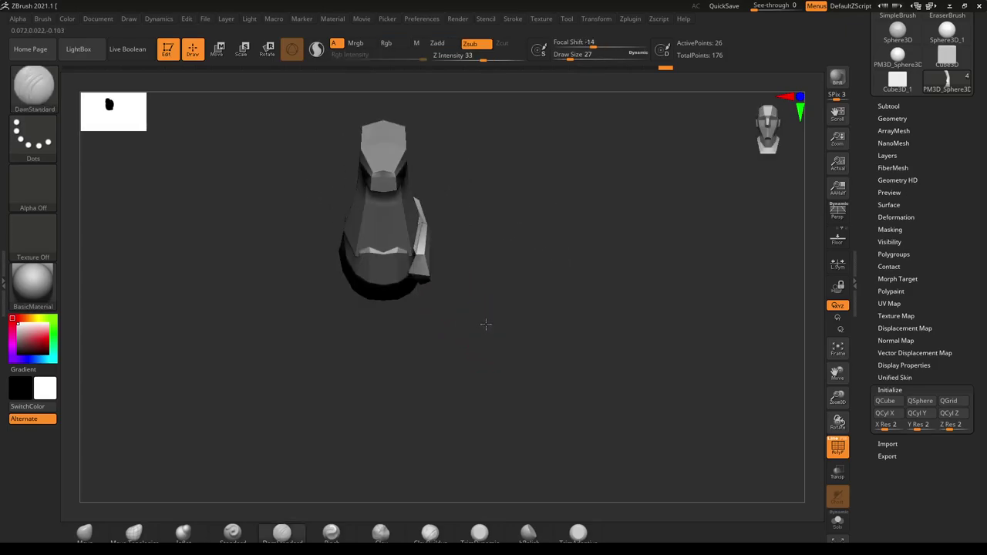
- Duplicate the shoulder blade subtool and mirror the copy to the opposite side of the chest
{"action": "left_click", "coordinate": [889, 107]}
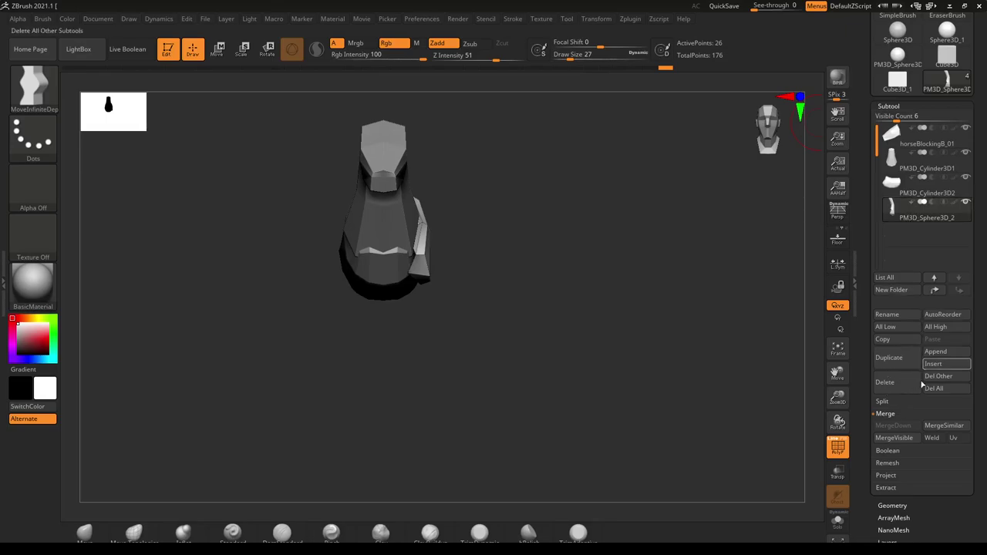
{"action": "left_click", "coordinate": [889, 357]}
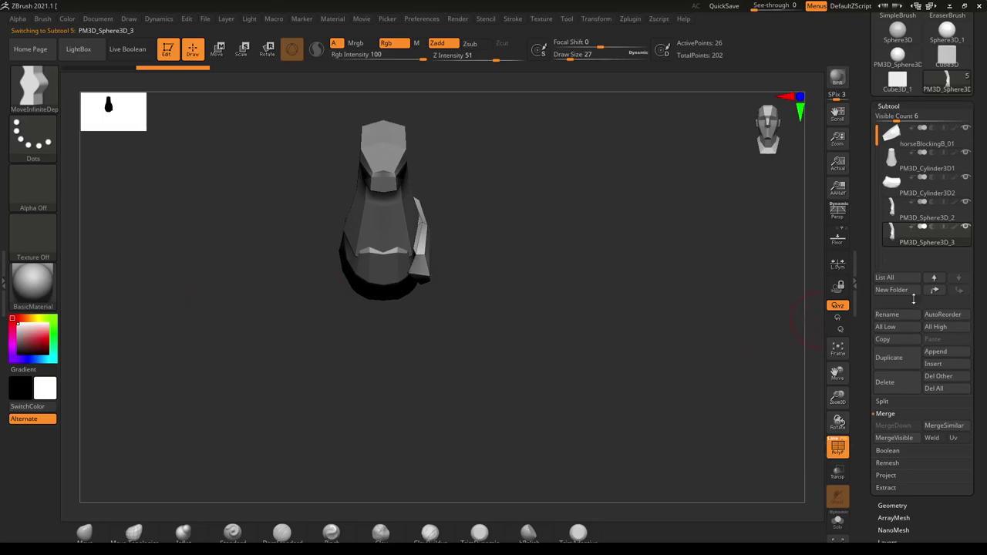
{"action": "left_click_drag", "start_coordinate": [982, 285], "coordinate": [976, 178]}
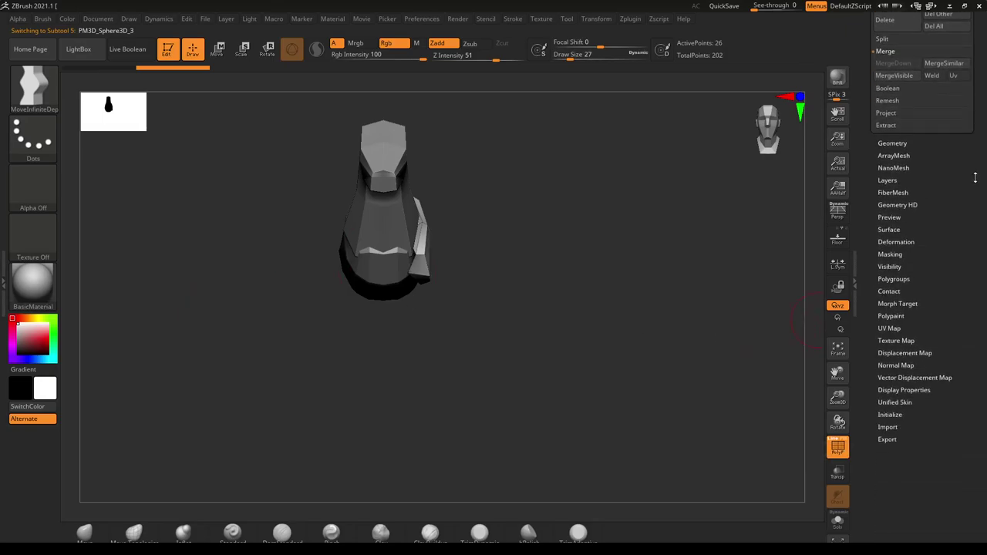
{"action": "left_click", "coordinate": [897, 242]}
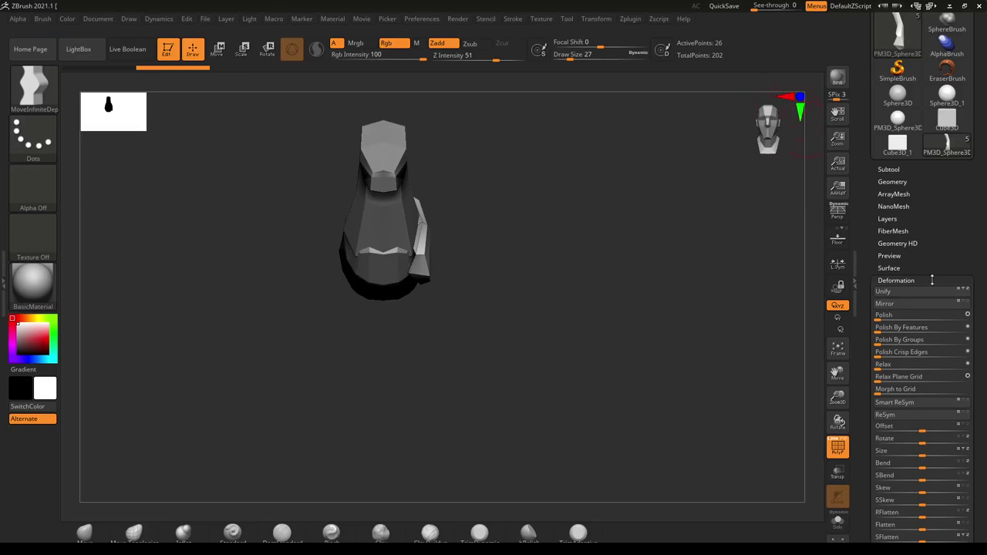
{"action": "left_click", "coordinate": [885, 303]}
{"action": "left_click_drag", "start_coordinate": [612, 299], "coordinate": [489, 347]}
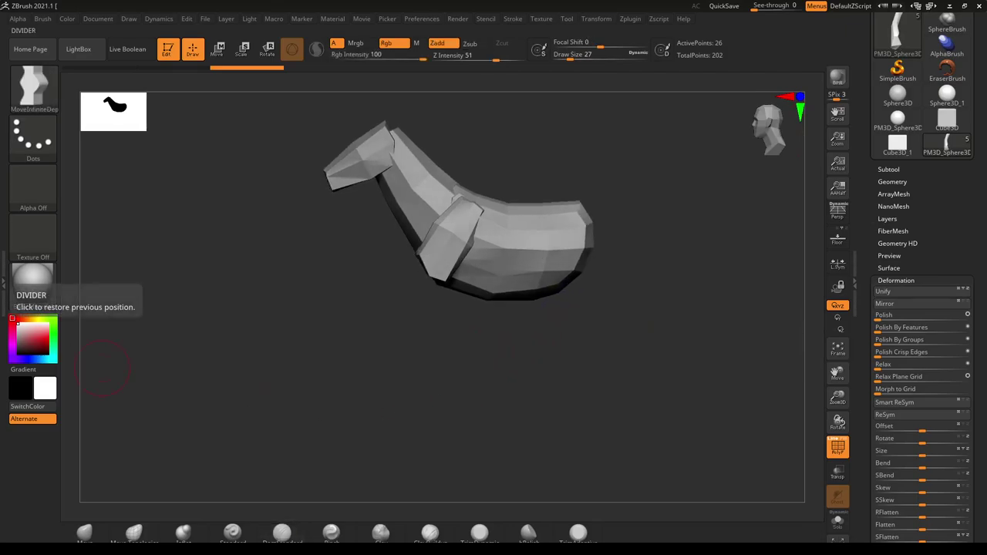
- Set See-through to 80 and align the model in side view with the horse reference image
{"action": "left_click_drag", "start_coordinate": [771, 6], "coordinate": [791, 7]}
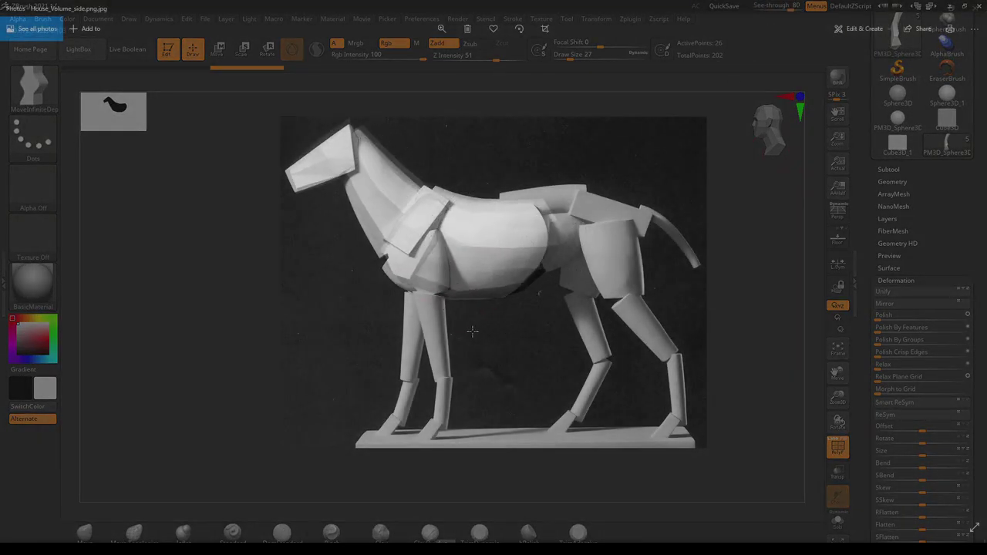
{"action": "left_click_drag", "start_coordinate": [471, 329], "coordinate": [476, 345], "text": "alt"}
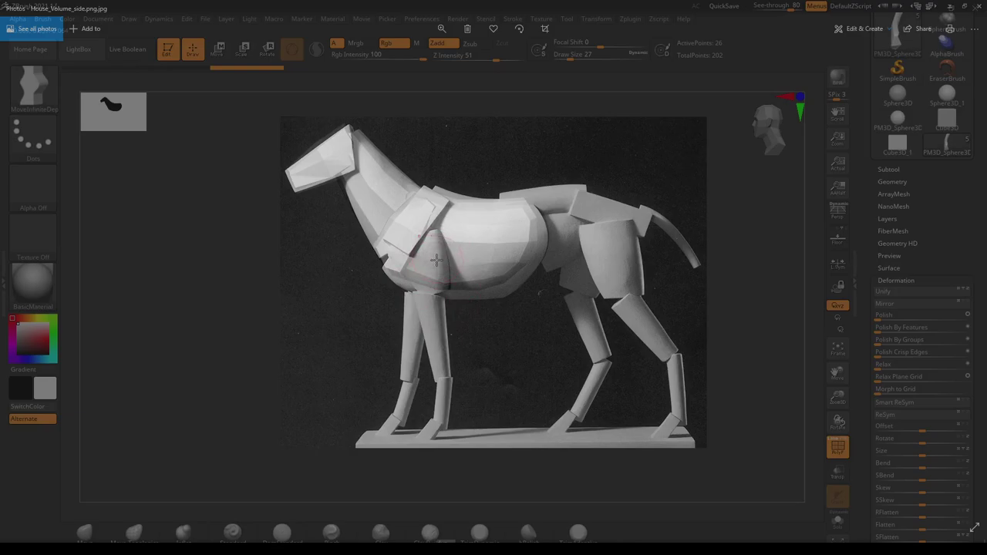
{"action": "key", "text": "alt+Tab"}
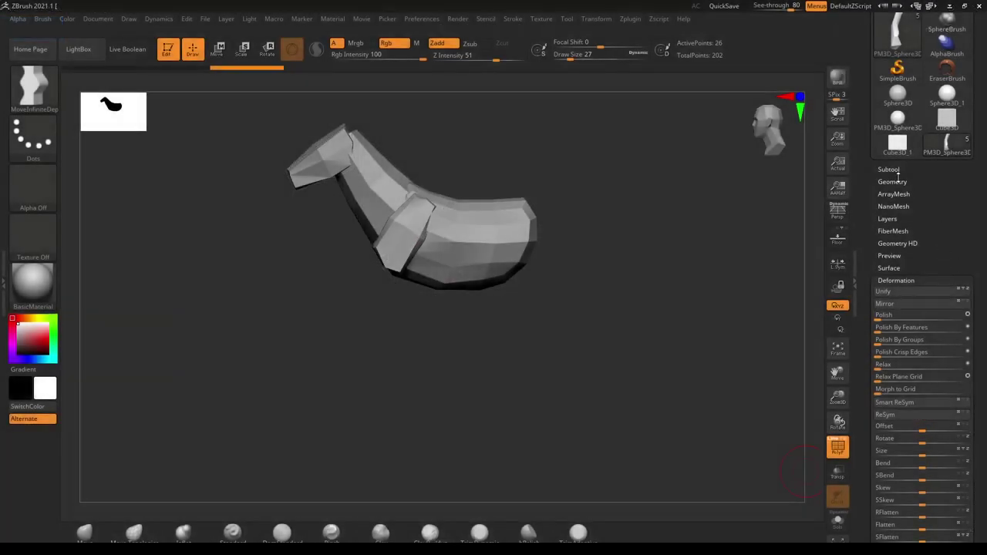
- Insert a Cylinder3D subtool and initialize it as a low-poly QCyl Y cylinder
{"action": "left_click", "coordinate": [891, 169]}
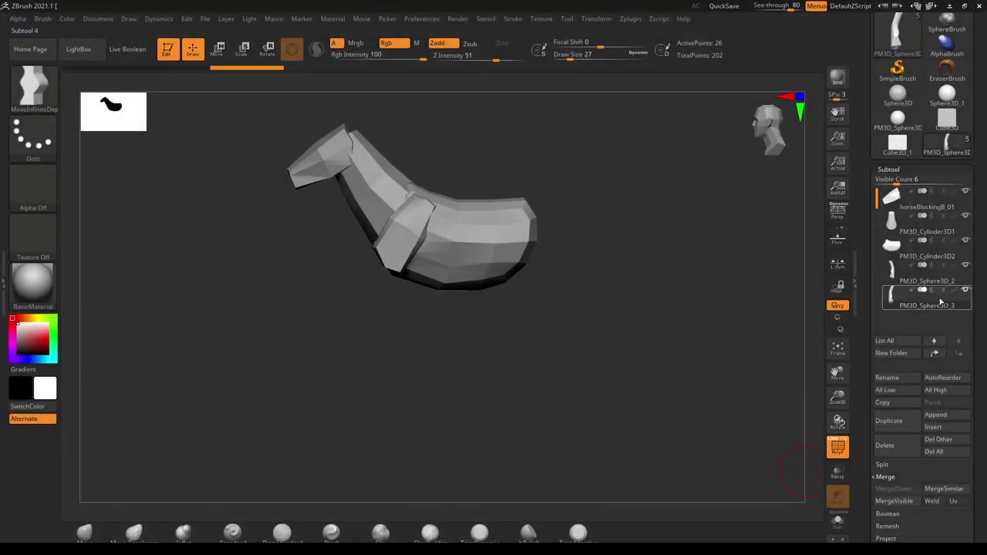
{"action": "scroll", "coordinate": [937, 324], "scroll_direction": "down", "scroll_amount": 2}
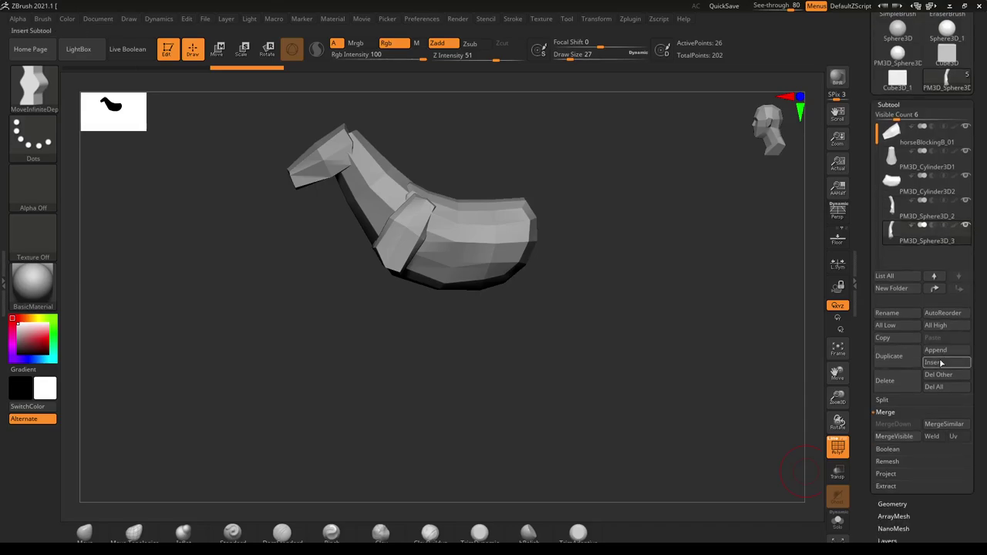
{"action": "left_click", "coordinate": [941, 362]}
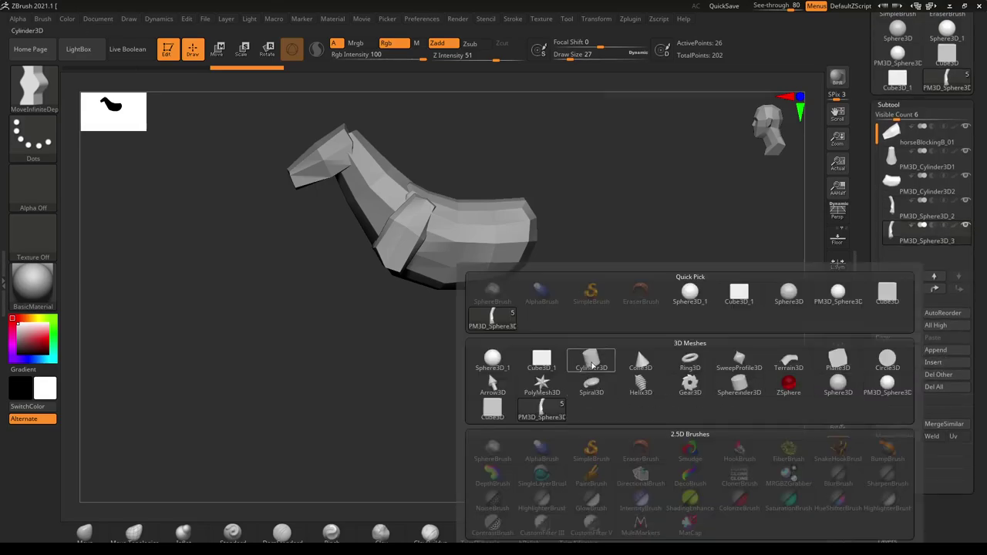
{"action": "left_click", "coordinate": [591, 356]}
{"action": "scroll", "coordinate": [975, 513], "scroll_direction": "down", "scroll_amount": 8}
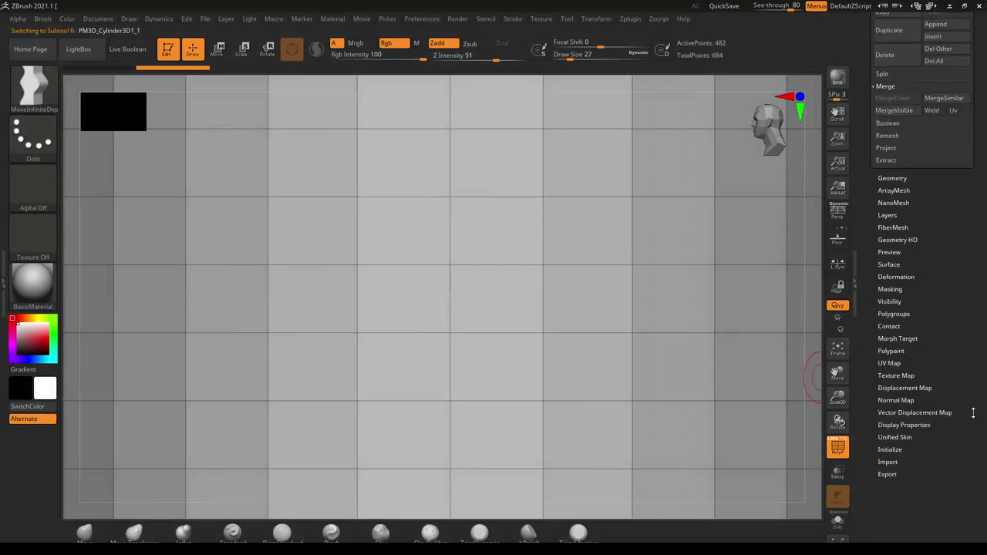
{"action": "left_click", "coordinate": [891, 447]}
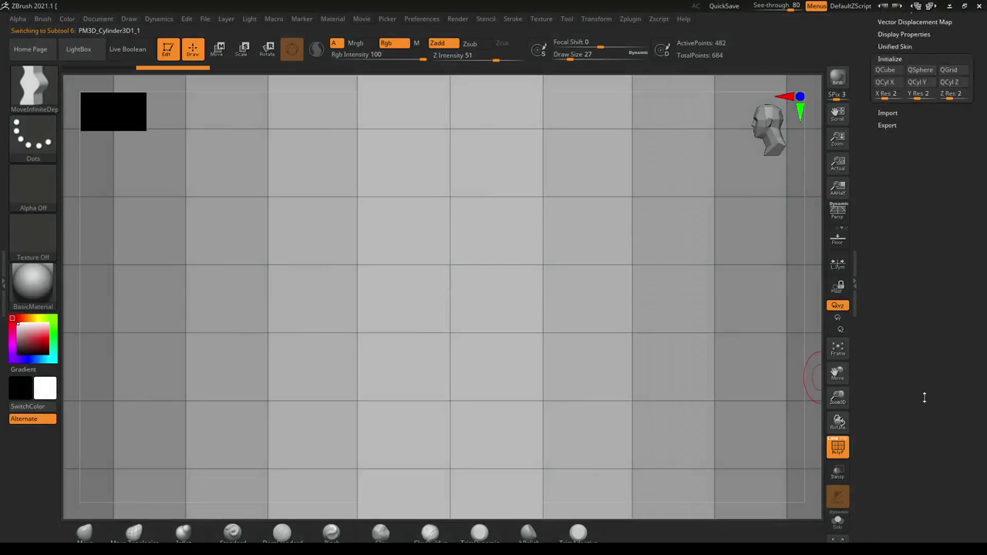
{"action": "scroll", "coordinate": [949, 259], "scroll_direction": "up", "scroll_amount": 4}
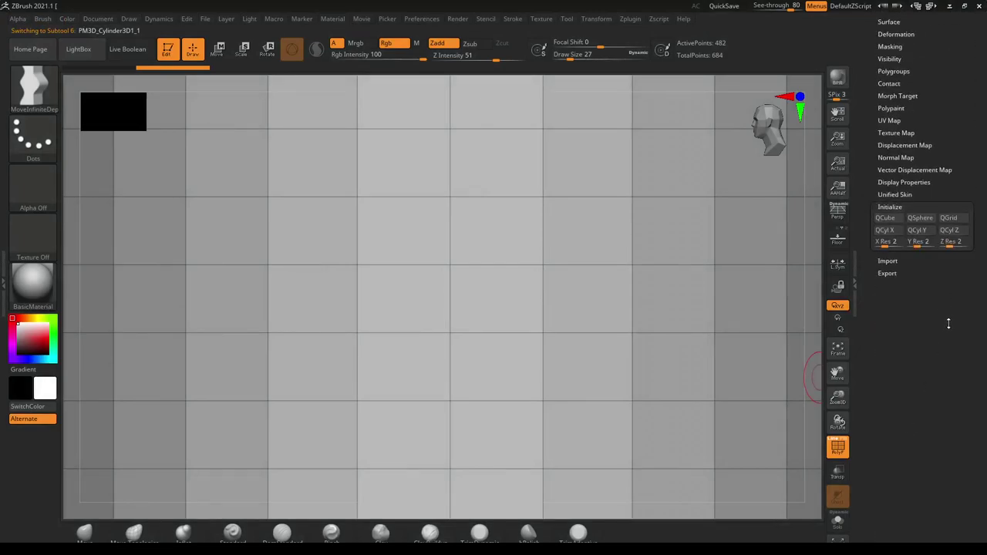
{"action": "left_click", "coordinate": [920, 232]}
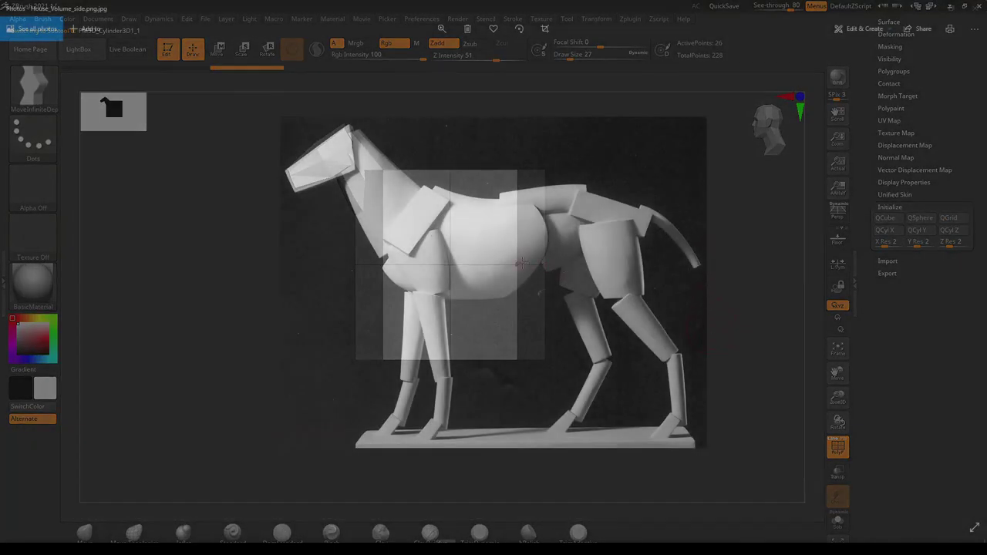
- Scale the new cylinder down to a small narrow block and move it out to the side of the chest
{"action": "key", "text": "e"}
{"action": "left_click_drag", "start_coordinate": [453, 273], "coordinate": [325, 258]}
{"action": "left_click_drag", "start_coordinate": [784, 27], "coordinate": [733, 11]}
{"action": "left_click_drag", "start_coordinate": [508, 331], "coordinate": [543, 326]}
{"action": "left_click_drag", "start_coordinate": [389, 266], "coordinate": [478, 268]}
{"action": "left_click_drag", "start_coordinate": [552, 313], "coordinate": [516, 387]}
{"action": "left_click_drag", "start_coordinate": [475, 299], "coordinate": [478, 284]}
{"action": "left_click_drag", "start_coordinate": [552, 325], "coordinate": [578, 311]}
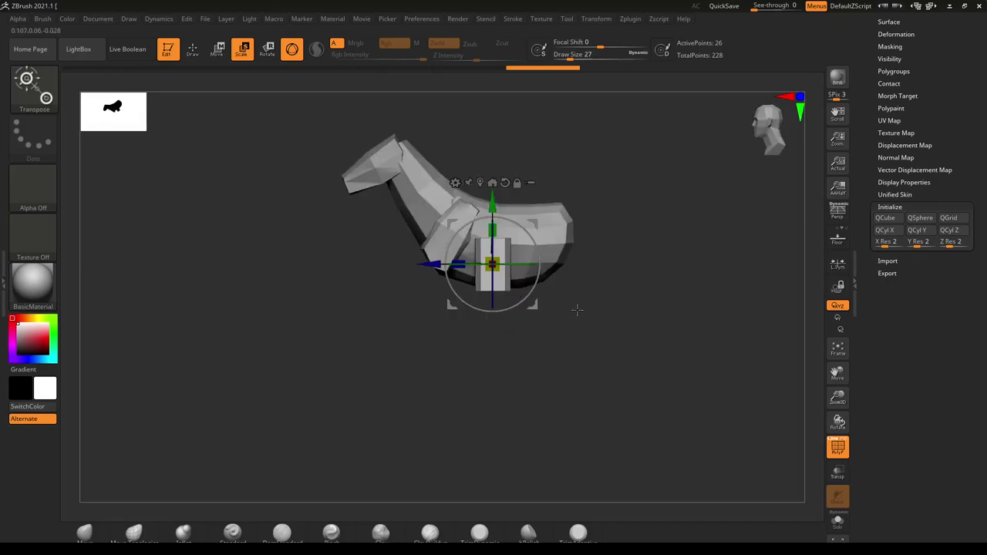
{"action": "left_click_drag", "start_coordinate": [533, 224], "coordinate": [490, 241]}
- Set See-through to 35, then move and tilt the cylinder over the reference's upper foreleg below the shoulder blade
{"action": "left_click_drag", "start_coordinate": [756, 6], "coordinate": [770, 7]}
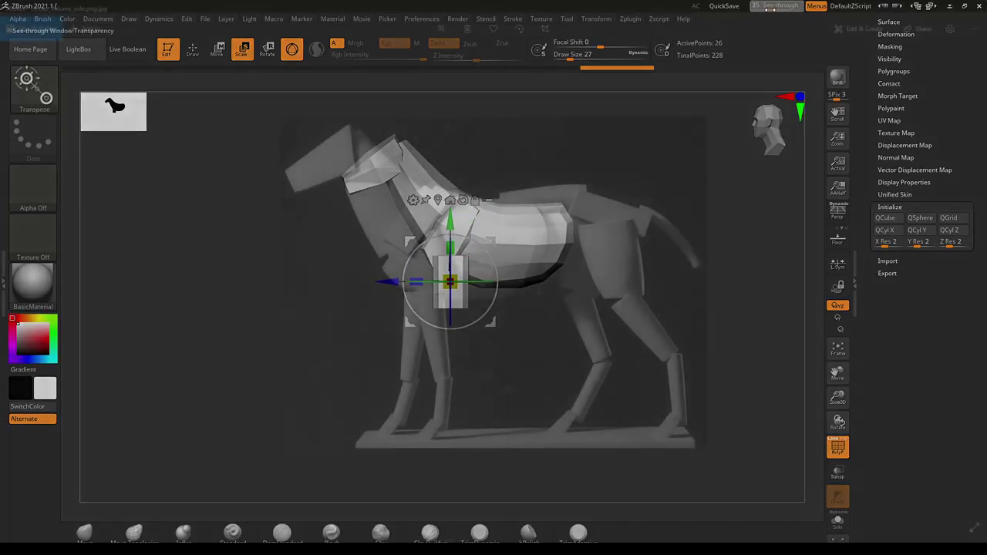
{"action": "left_click_drag", "start_coordinate": [450, 282], "coordinate": [403, 275]}
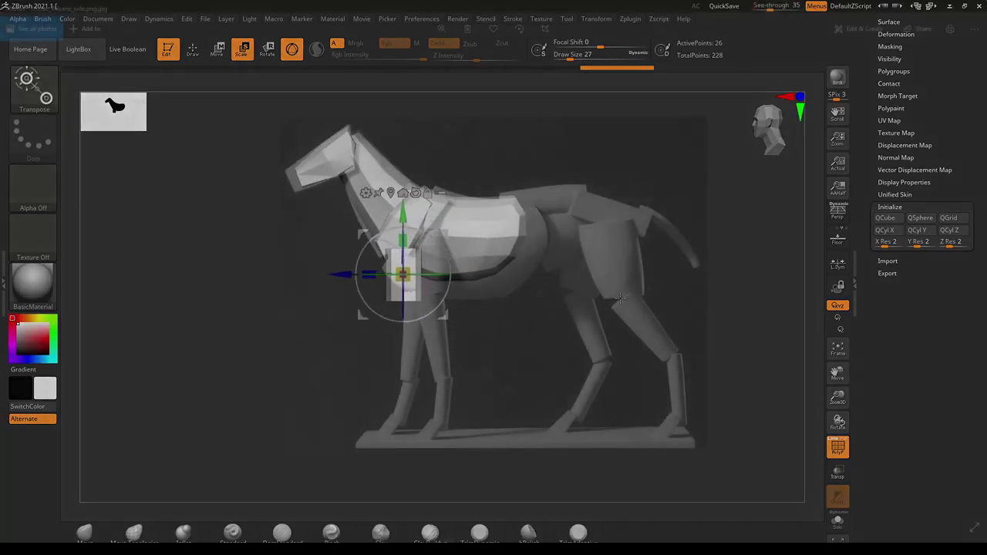
{"action": "mouse_move", "coordinate": [444, 232]}
{"action": "left_mouse_down"}
{"action": "mouse_move", "coordinate": [463, 223]}
{"action": "mouse_move", "coordinate": [450, 227]}
{"action": "left_mouse_up"}
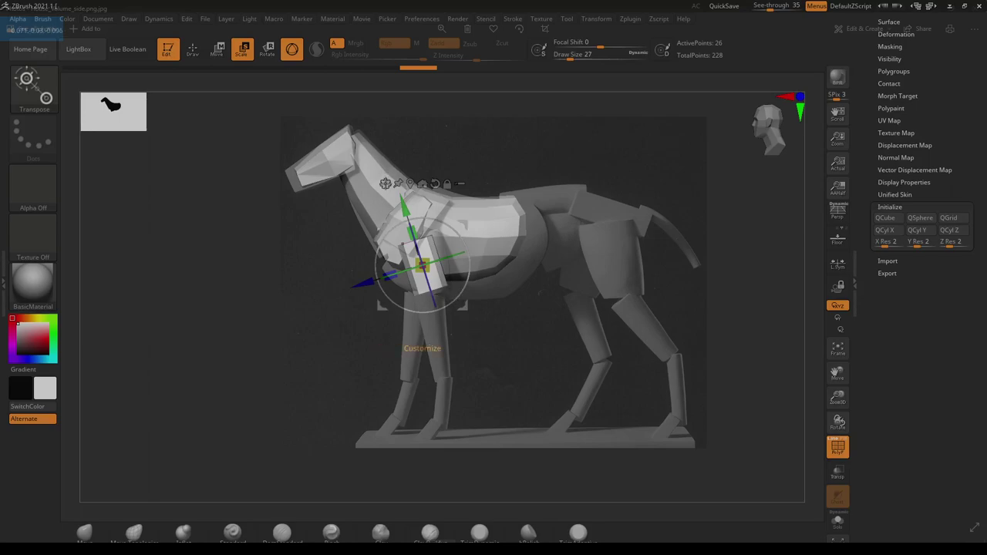
- Reshape the upper foreleg cylinder to the reference with the Move brush at Draw Size 35, and stretch it slightly lengthwise
{"action": "left_click", "coordinate": [193, 50]}
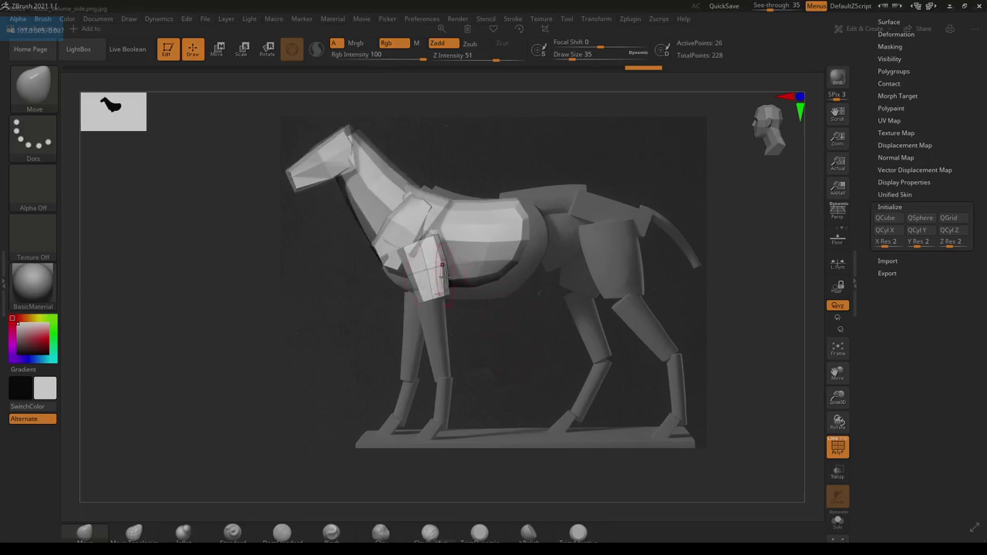
{"action": "key", "text": "w"}
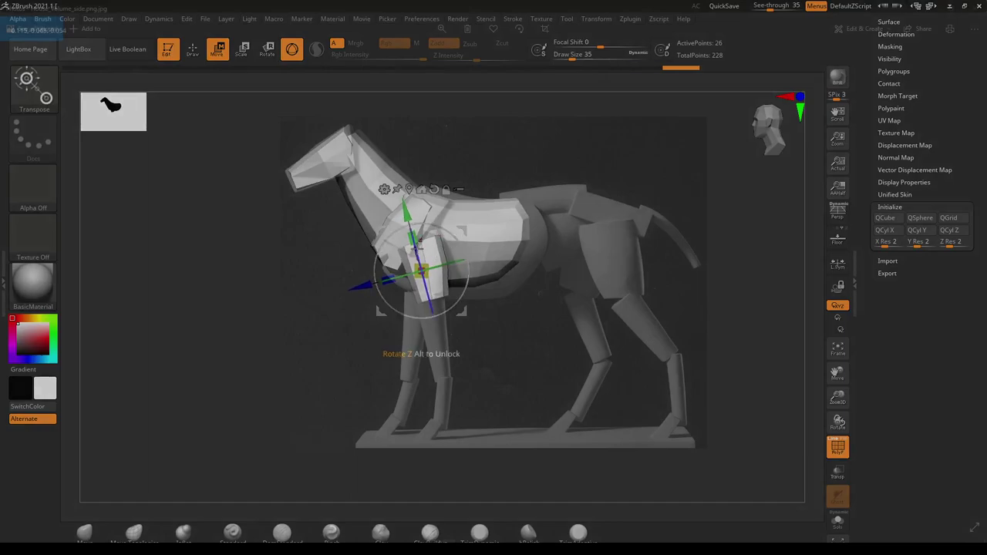
{"action": "left_click_drag", "start_coordinate": [415, 240], "coordinate": [415, 238]}
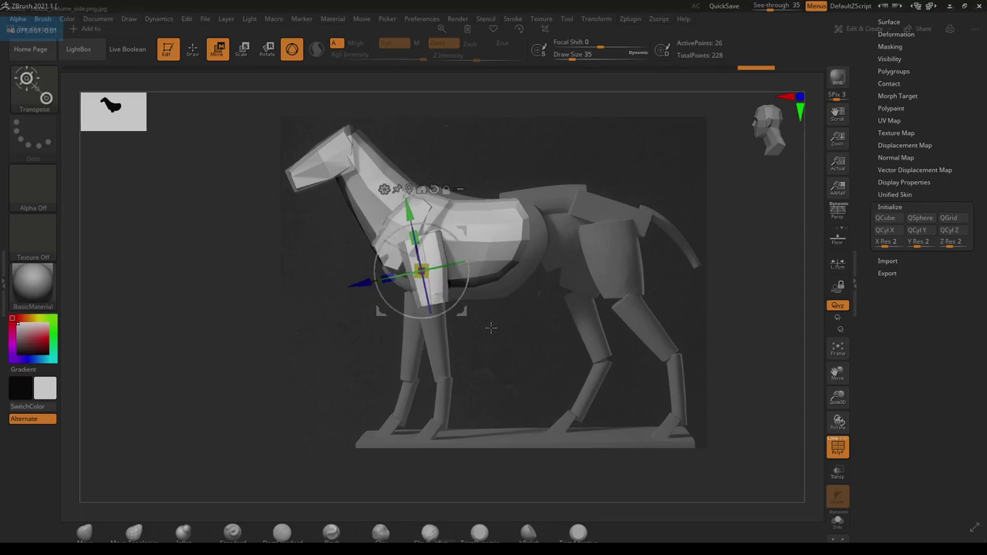
{"action": "key", "text": "q"}
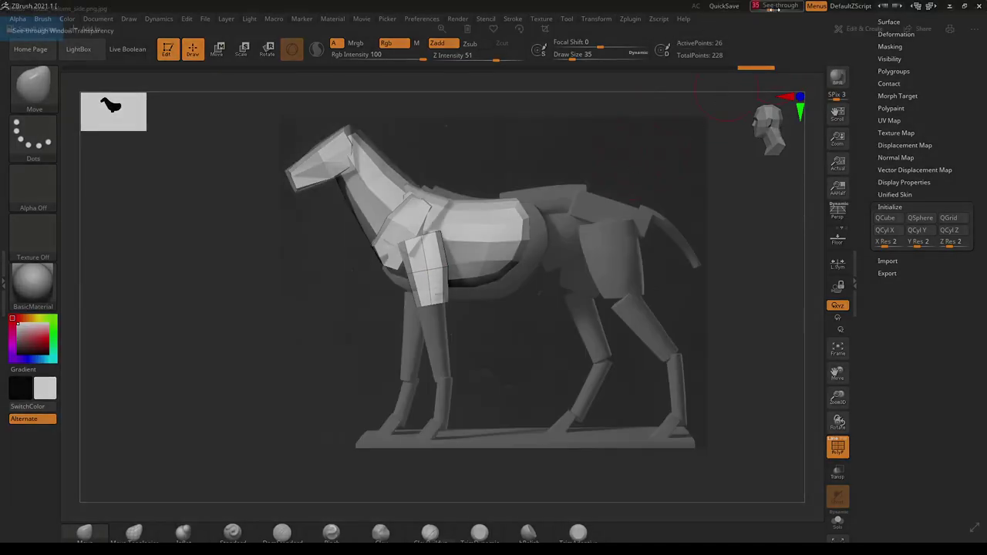
- Set See-through to 0 and, in front view, shift the upper foreleg cylinder inward beneath the shoulder blade
{"action": "left_click_drag", "start_coordinate": [771, 6], "coordinate": [750, 6]}
{"action": "left_click_drag", "start_coordinate": [515, 364], "coordinate": [544, 366]}
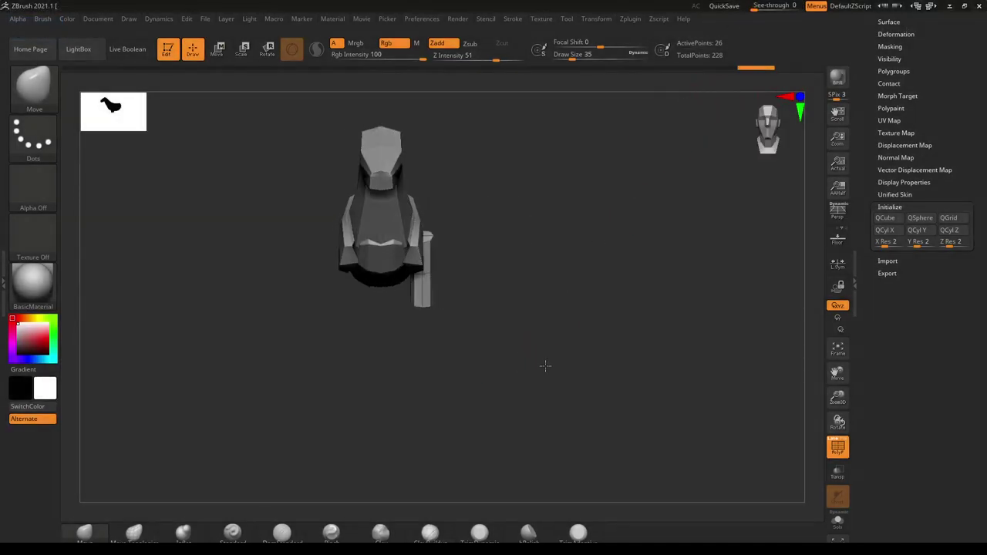
{"action": "key", "text": "w"}
{"action": "left_click_drag", "start_coordinate": [359, 270], "coordinate": [352, 270]}
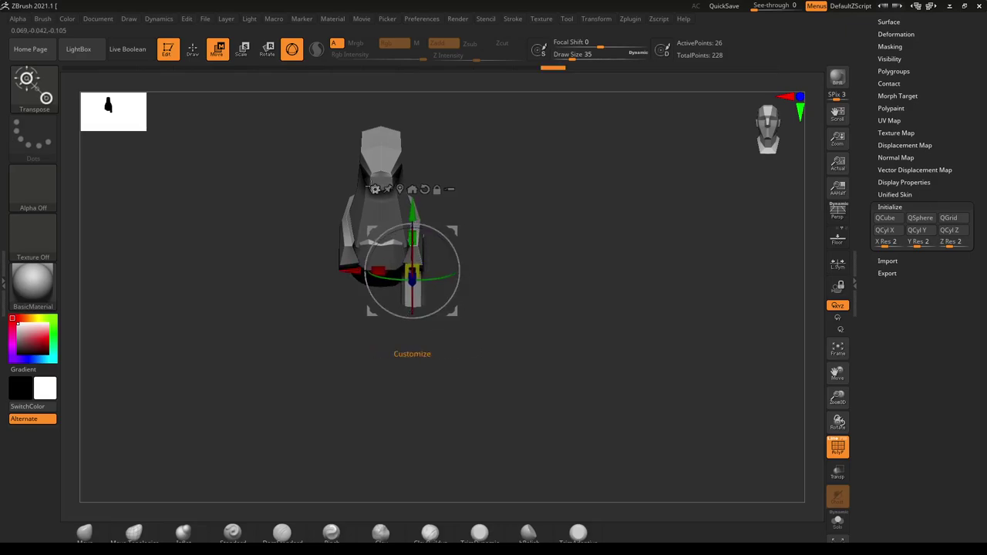
- Reshape the upper foreleg cylinder in front view with the Move brush, using Draw Size 51 and 23
{"action": "key", "text": "q"}
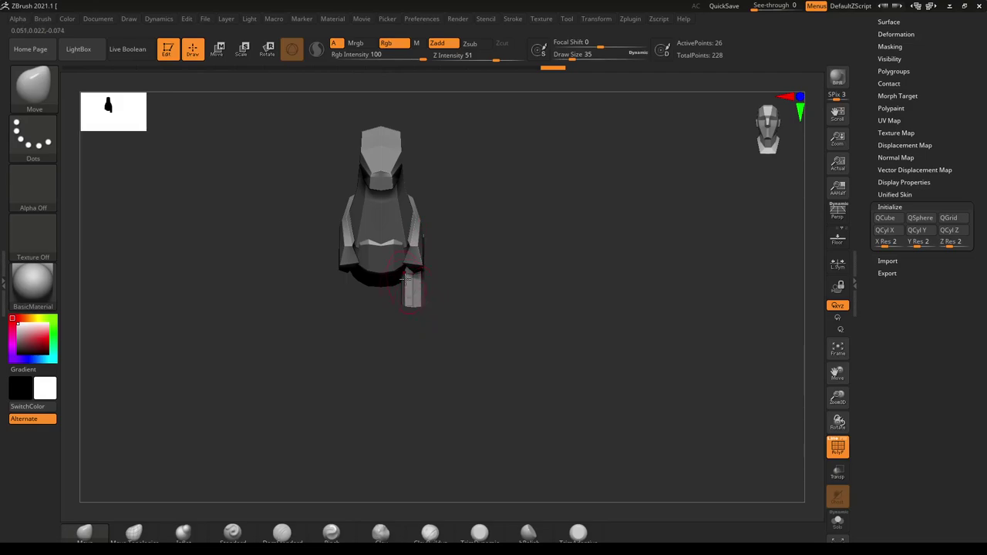
{"action": "key", "text": "s"}
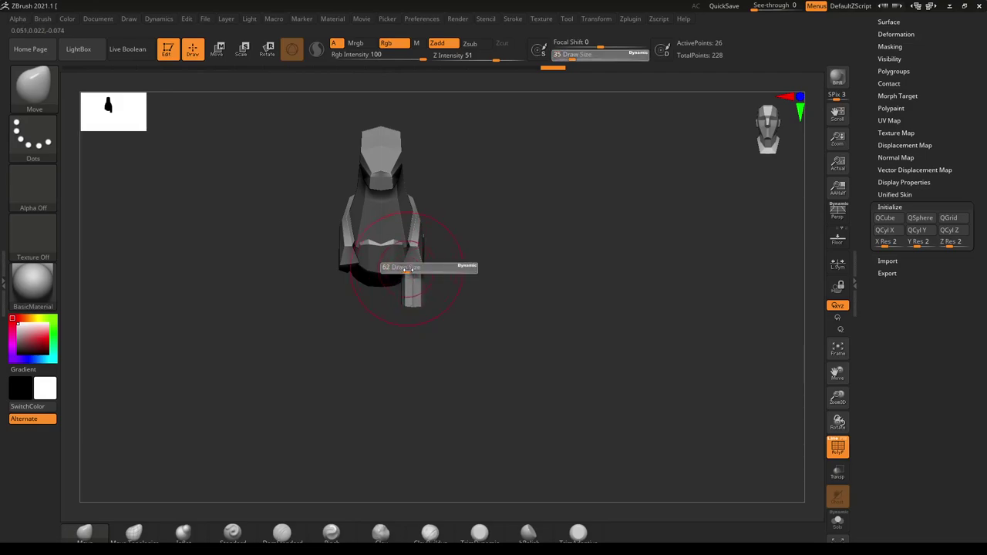
{"action": "left_click_drag", "start_coordinate": [407, 267], "coordinate": [401, 260]}
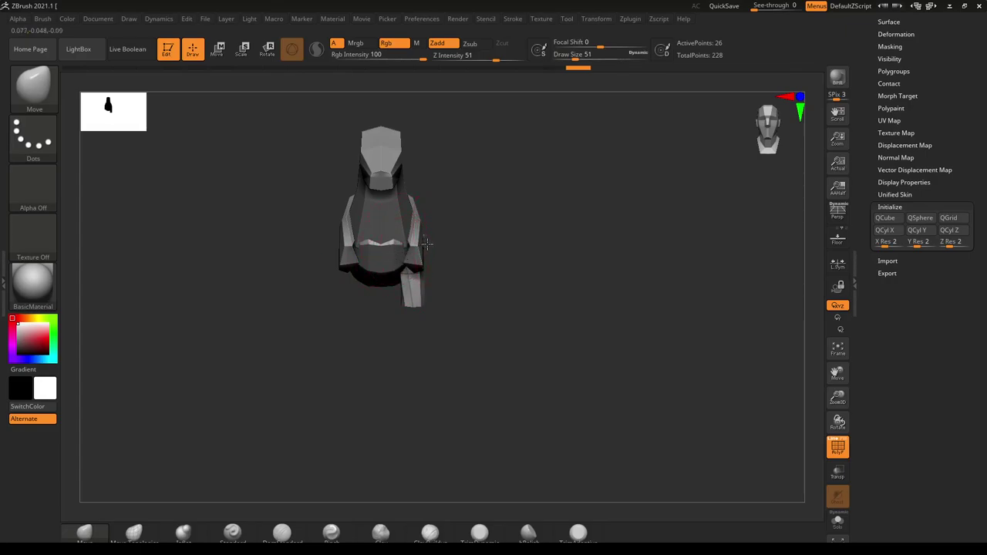
{"action": "key", "text": "s"}
{"action": "left_click_drag", "start_coordinate": [420, 249], "coordinate": [414, 251]}
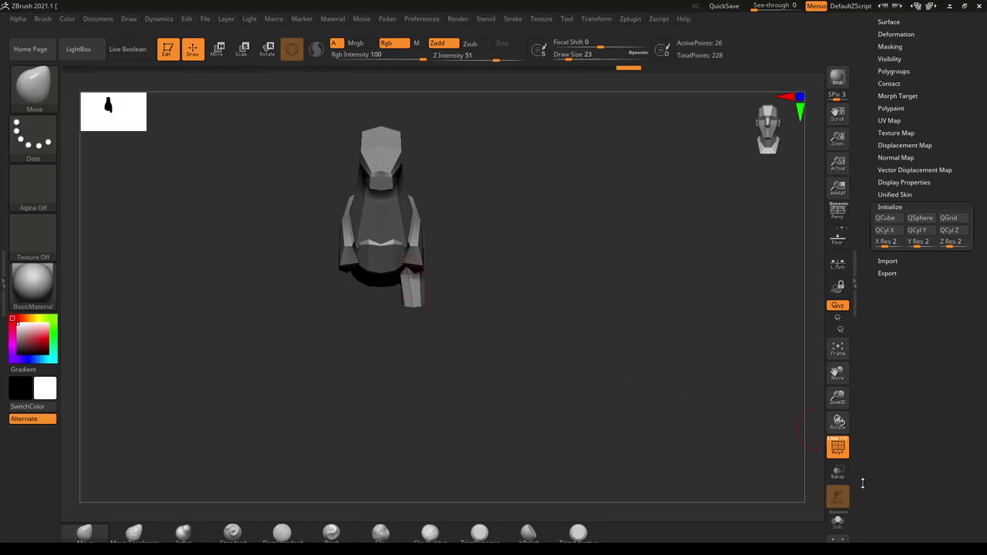
- Turn on ghost transparency for the other parts and refine the upper foreleg in front view with the Move brush at Draw Size 13
{"action": "left_click", "coordinate": [837, 472]}
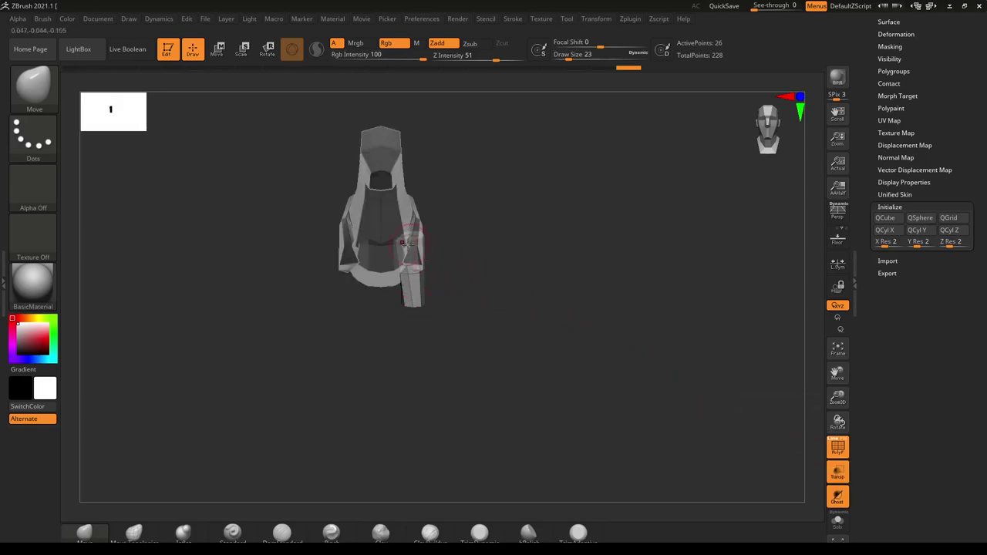
{"action": "mouse_move", "coordinate": [426, 242]}
{"action": "left_mouse_down"}
{"action": "mouse_move", "coordinate": [417, 268]}
{"action": "mouse_move", "coordinate": [462, 468]}
{"action": "mouse_move", "coordinate": [526, 376]}
{"action": "left_mouse_up"}
{"action": "mouse_move", "coordinate": [452, 324]}
{"action": "left_mouse_down"}
{"action": "mouse_move", "coordinate": [404, 338]}
{"action": "mouse_move", "coordinate": [420, 422]}
{"action": "left_mouse_up"}
{"action": "key", "text": "s"}
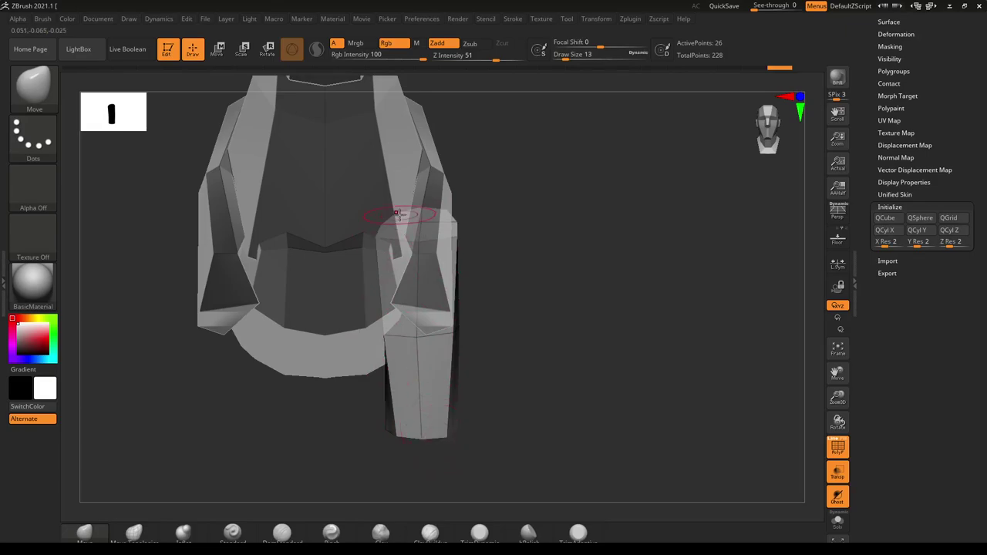
- Adjust the upper rear corner of the upper foreleg in side view at Draw Size 16, and turn transparency off
{"action": "left_click_drag", "start_coordinate": [561, 301], "coordinate": [478, 355]}
{"action": "left_click_drag", "start_coordinate": [597, 417], "coordinate": [519, 381], "text": "alt"}
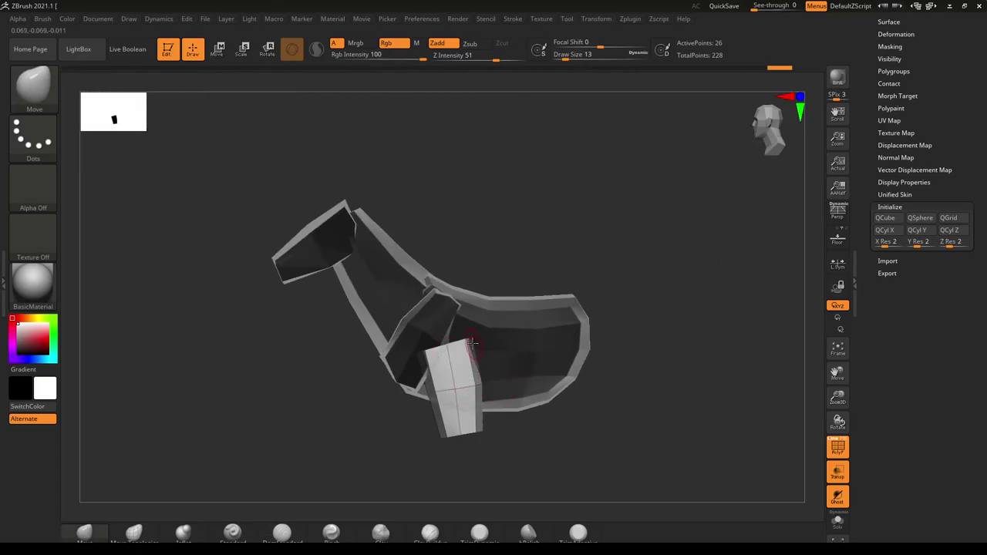
{"action": "key", "text": "s"}
{"action": "left_click_drag", "start_coordinate": [469, 339], "coordinate": [470, 340]}
{"action": "mouse_move", "coordinate": [538, 265]}
{"action": "left_mouse_down"}
{"action": "mouse_move", "coordinate": [551, 363]}
{"action": "mouse_move", "coordinate": [532, 304]}
{"action": "left_mouse_up"}
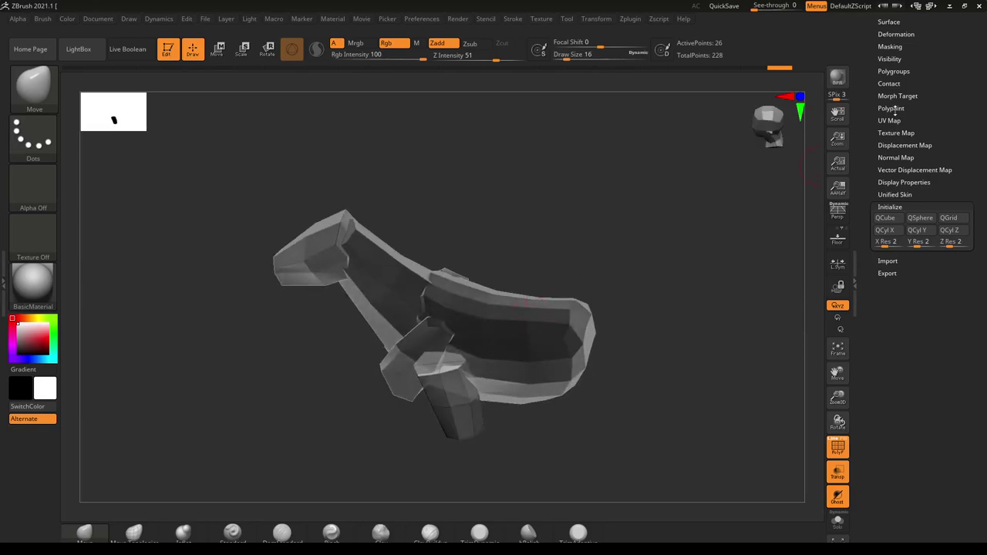
{"action": "left_click", "coordinate": [837, 472]}
- Reshape the upper foreleg's top end and front edge with the Move brush, pulling the upper front corner forward over the shoulder blade
{"action": "left_click_drag", "start_coordinate": [772, 455], "coordinate": [495, 367]}
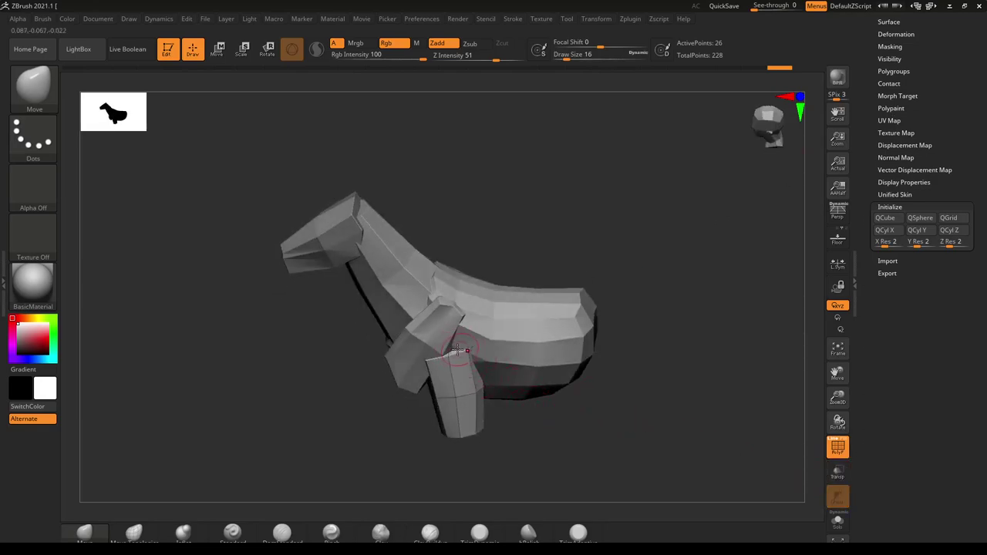
{"action": "left_click_drag", "start_coordinate": [561, 426], "coordinate": [474, 364]}
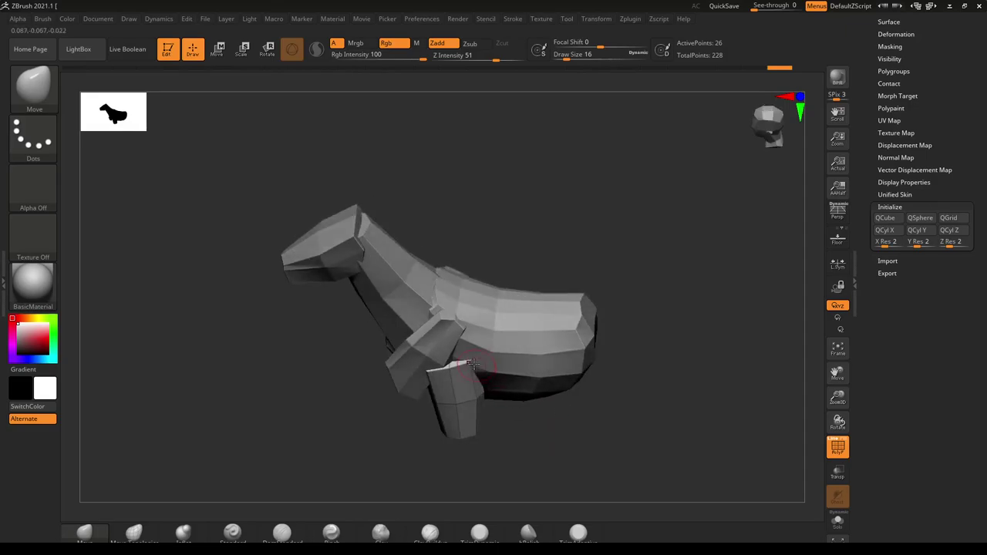
{"action": "left_click_drag", "start_coordinate": [571, 424], "coordinate": [448, 341]}
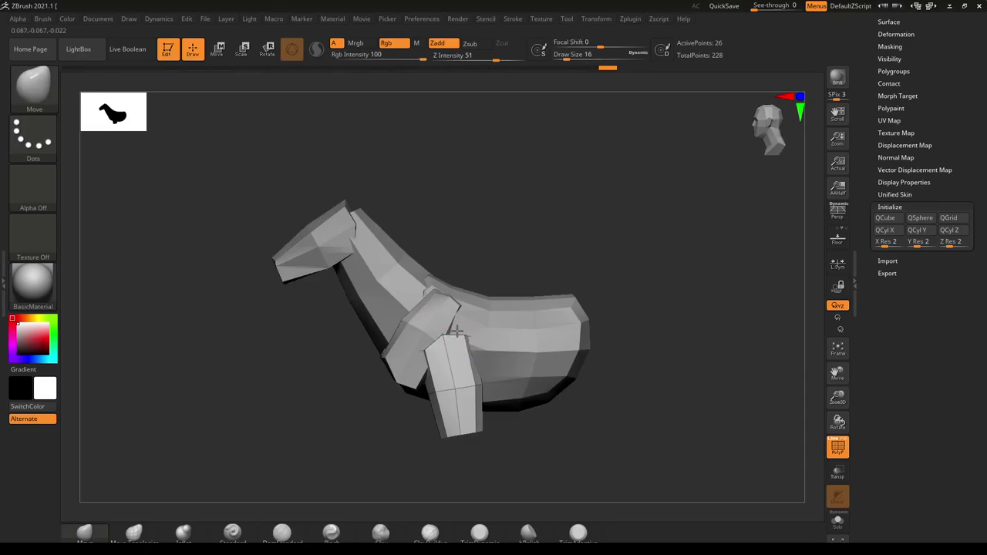
{"action": "left_click_drag", "start_coordinate": [503, 260], "coordinate": [438, 331]}
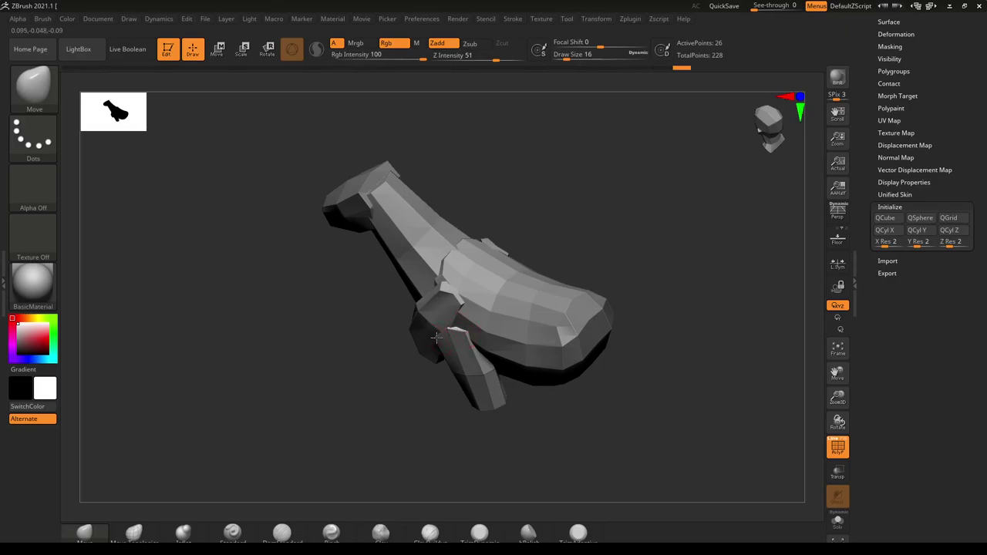
{"action": "left_click_drag", "start_coordinate": [502, 377], "coordinate": [606, 392]}
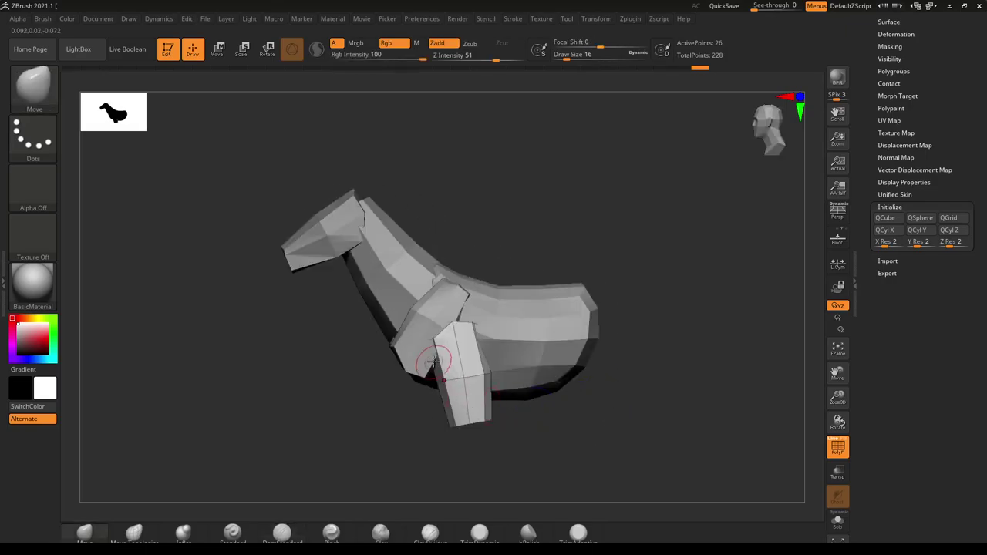
{"action": "left_click_drag", "start_coordinate": [435, 339], "coordinate": [415, 359]}
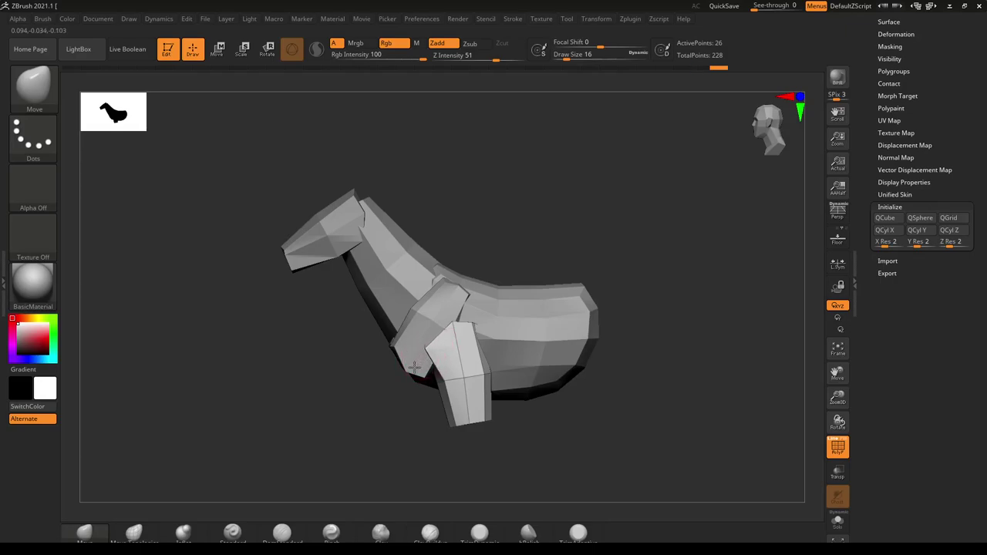
{"action": "left_click_drag", "start_coordinate": [438, 379], "coordinate": [434, 382]}
- Undo the latest Move brush edits on the upper foreleg and nudge its upper rear corner slightly
{"action": "key", "text": "ctrl+z"}
{"action": "key", "text": "ctrl+z"}
{"action": "key", "text": "ctrl+z"}
{"action": "key", "text": "ctrl+z"}
{"action": "key", "text": "ctrl+z"}
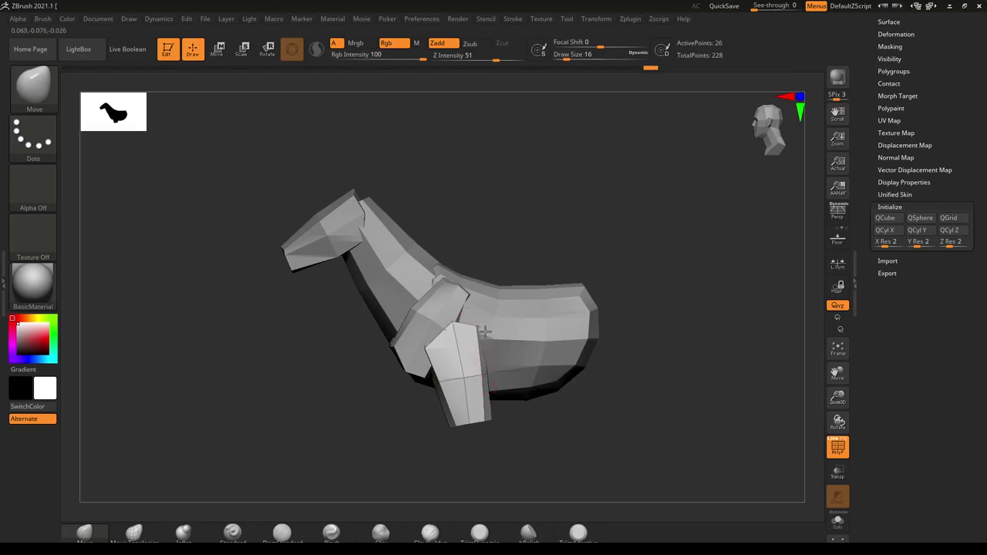
{"action": "left_click_drag", "start_coordinate": [480, 328], "coordinate": [482, 328]}
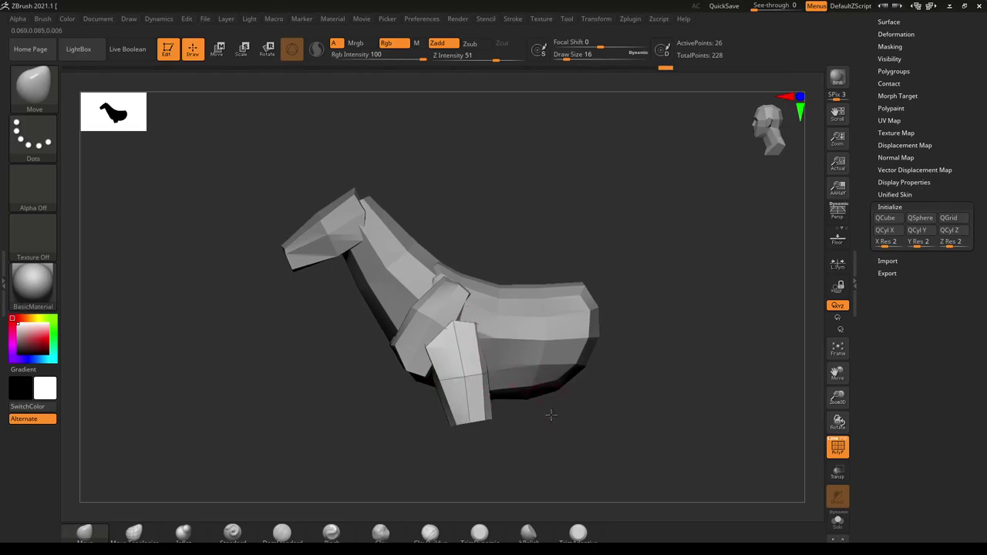
- Set See-through to 39, align the horse with the side reference, and adjust the upper foreleg's placement over the reference leg
{"action": "right_click_drag", "start_coordinate": [551, 414], "coordinate": [537, 385], "text": "ctrl"}
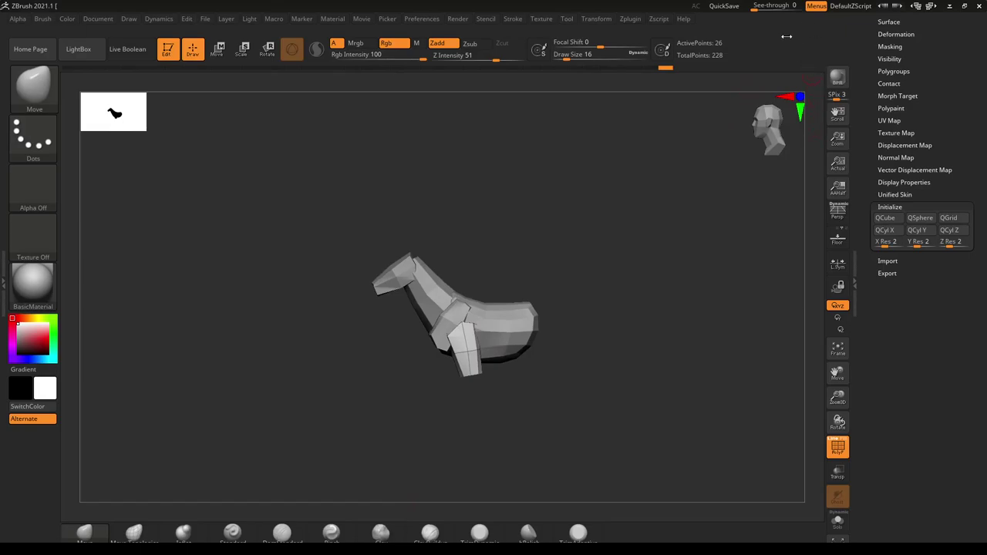
{"action": "left_click_drag", "start_coordinate": [756, 6], "coordinate": [771, 11]}
{"action": "right_click_drag", "start_coordinate": [576, 324], "coordinate": [535, 294], "text": "alt"}
{"action": "left_click_drag", "start_coordinate": [535, 293], "coordinate": [550, 269]}
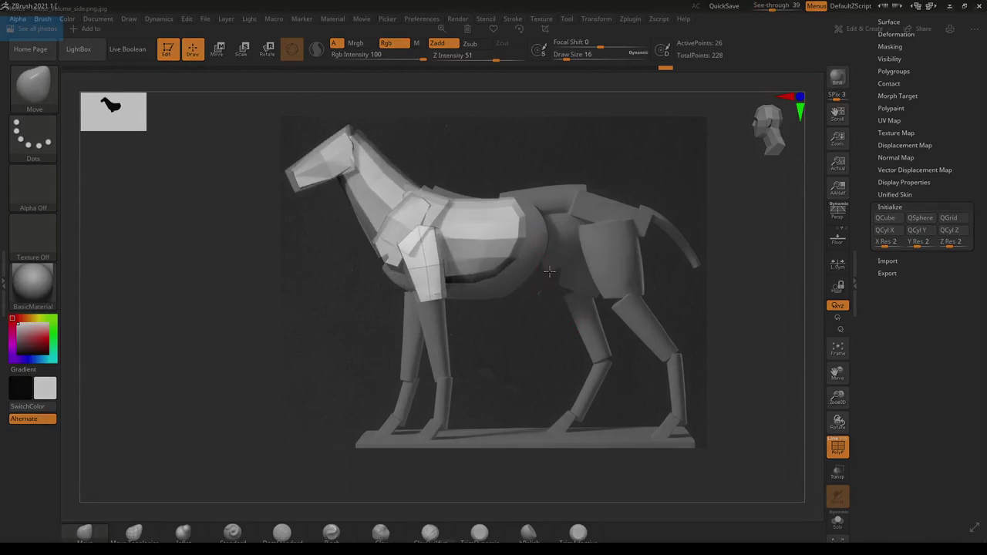
{"action": "right_click", "coordinate": [549, 272]}
{"action": "right_click_drag", "start_coordinate": [561, 233], "coordinate": [563, 256], "text": "ctrl"}
{"action": "left_click_drag", "start_coordinate": [564, 256], "coordinate": [578, 267]}
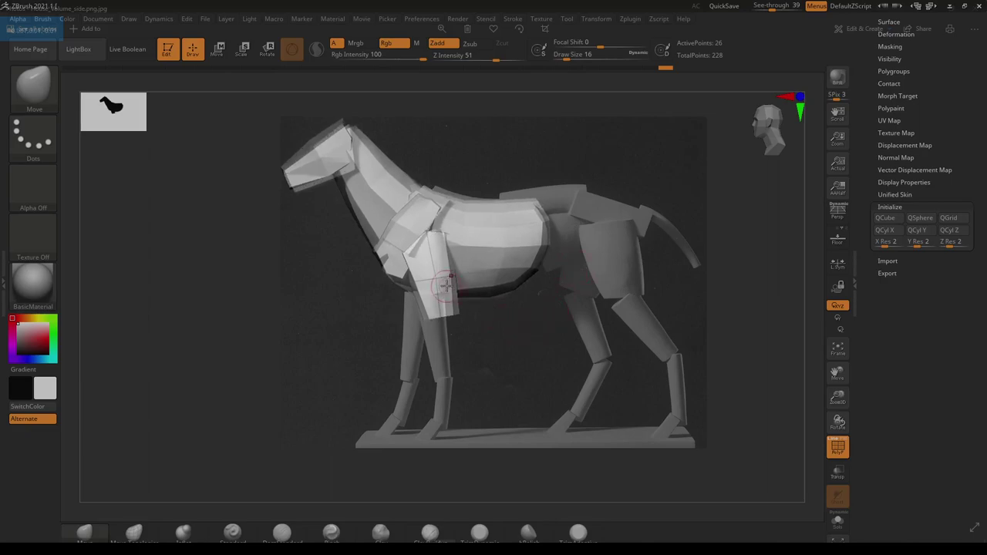
{"action": "key", "text": "w"}
{"action": "left_click_drag", "start_coordinate": [466, 240], "coordinate": [465, 239]}
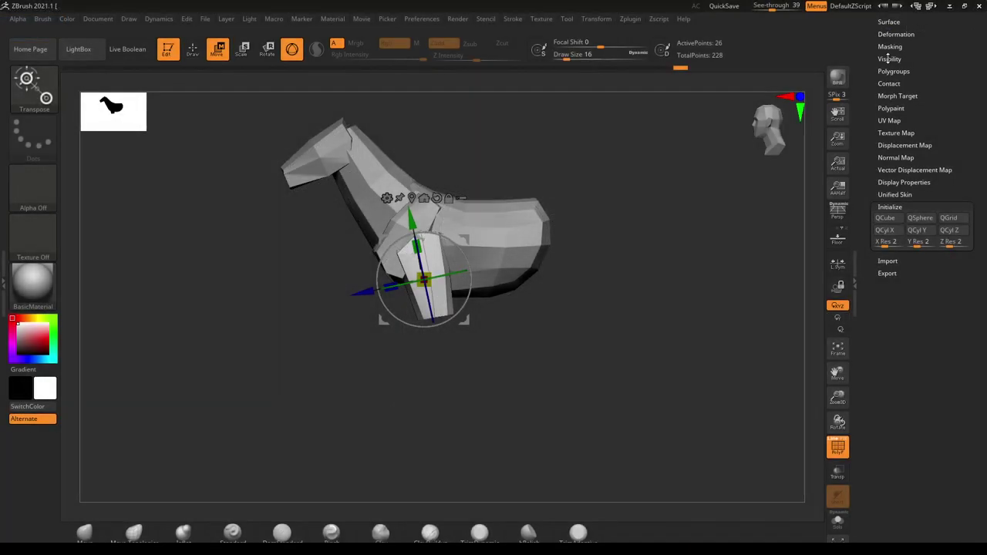
- Insert a Cylinder3D as a new subtool and initialize it as a Y-axis quick cylinder with resolution 2 on all axes
{"action": "left_click", "coordinate": [892, 22]}
{"action": "scroll", "coordinate": [892, 311], "scroll_direction": "up", "scroll_amount": 5}
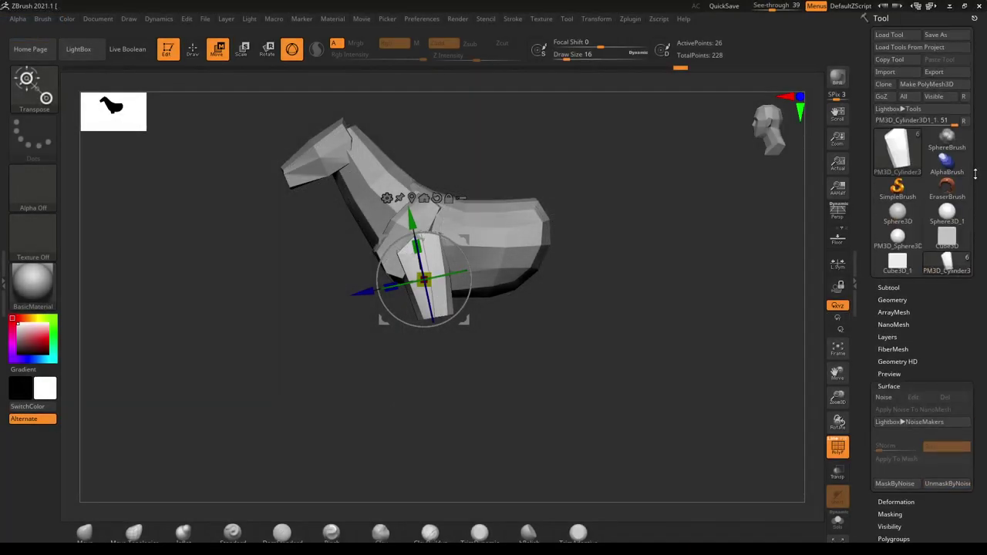
{"action": "left_click", "coordinate": [889, 287]}
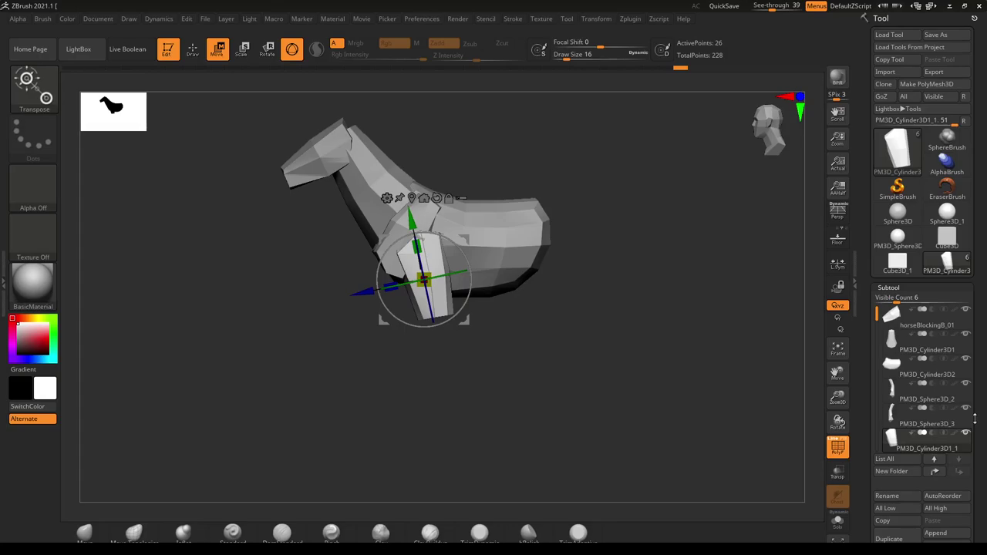
{"action": "scroll", "coordinate": [941, 348], "scroll_direction": "down", "scroll_amount": 5}
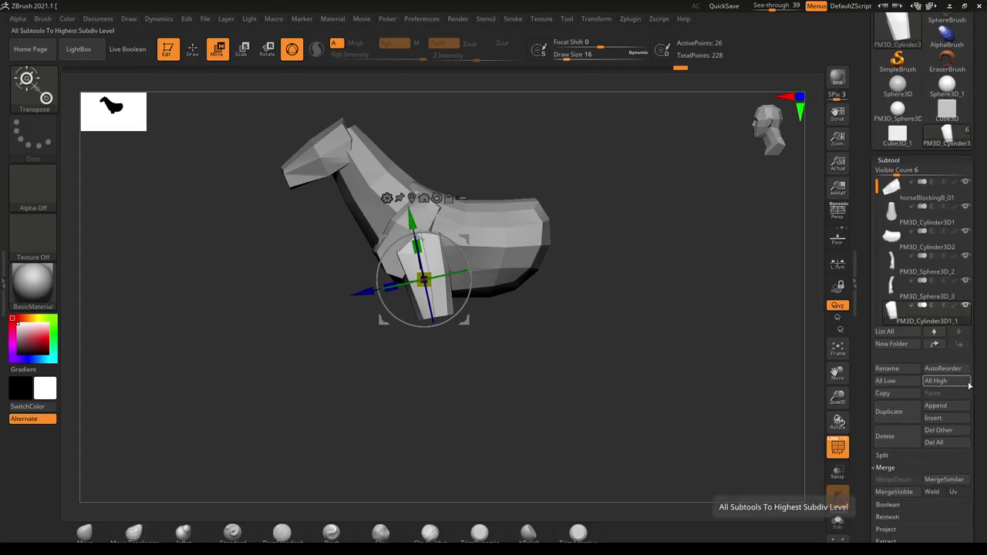
{"action": "left_click", "coordinate": [934, 417]}
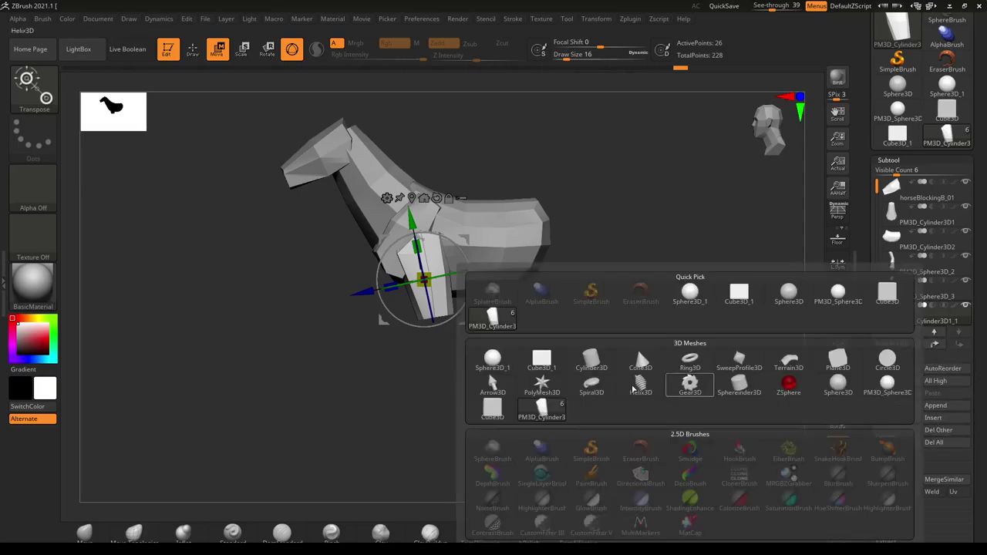
{"action": "left_click", "coordinate": [596, 365]}
{"action": "scroll", "coordinate": [978, 371], "scroll_direction": "down", "scroll_amount": 5}
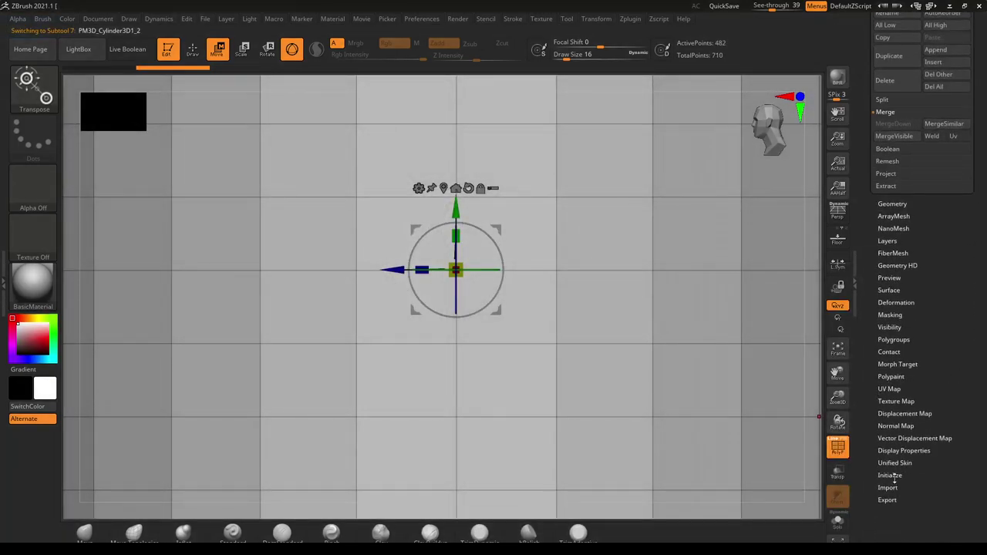
{"action": "left_click", "coordinate": [895, 476]}
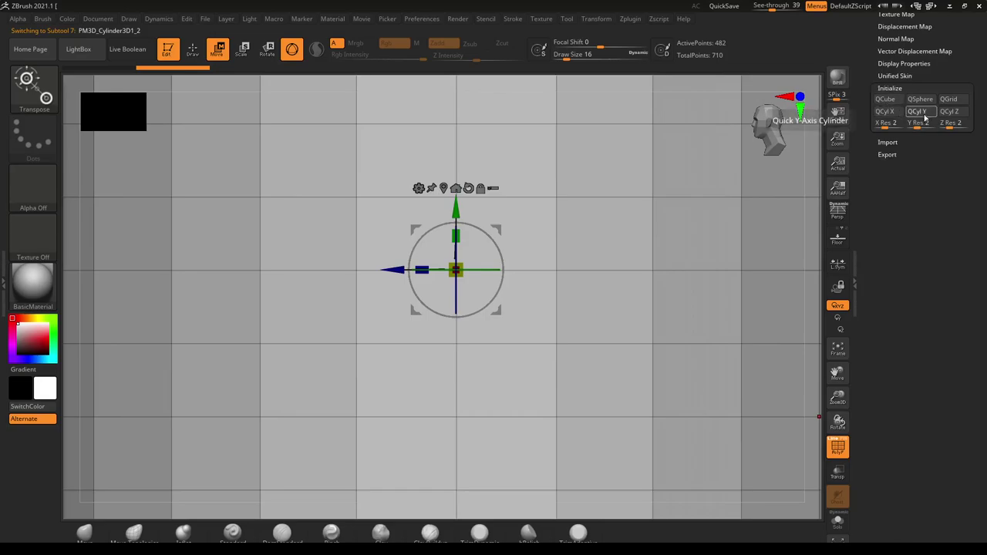
{"action": "left_click", "coordinate": [918, 112]}
- Scale the new cylinder to a narrow block, then move and tilt it over the reference's lower foreleg beneath the upper foreleg
{"action": "left_click_drag", "start_coordinate": [456, 269], "coordinate": [176, 242]}
{"action": "left_click_drag", "start_coordinate": [494, 228], "coordinate": [470, 282]}
{"action": "left_click_drag", "start_coordinate": [434, 323], "coordinate": [425, 330]}
{"action": "left_click_drag", "start_coordinate": [468, 303], "coordinate": [419, 273]}
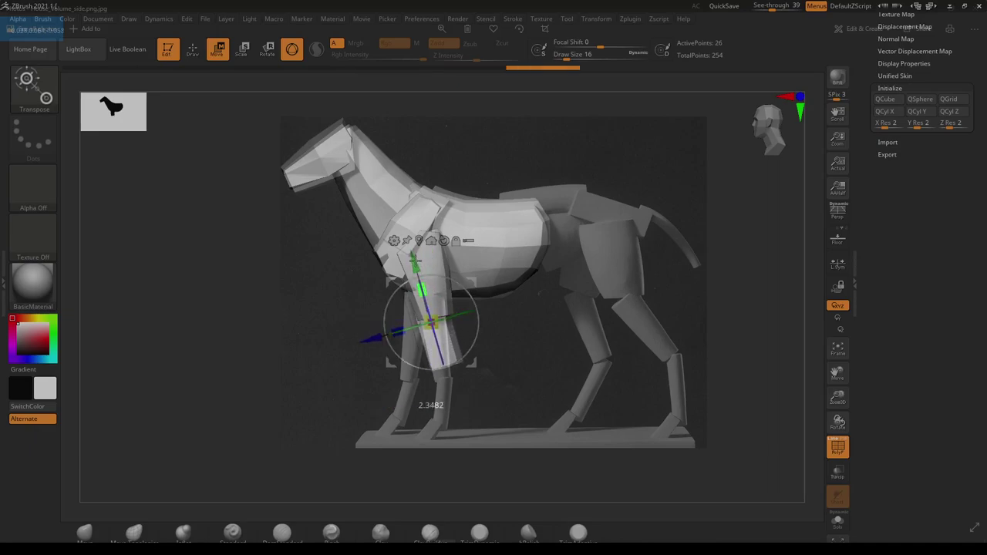
{"action": "left_click_drag", "start_coordinate": [472, 281], "coordinate": [477, 290]}
{"action": "left_click_drag", "start_coordinate": [436, 333], "coordinate": [423, 330]}
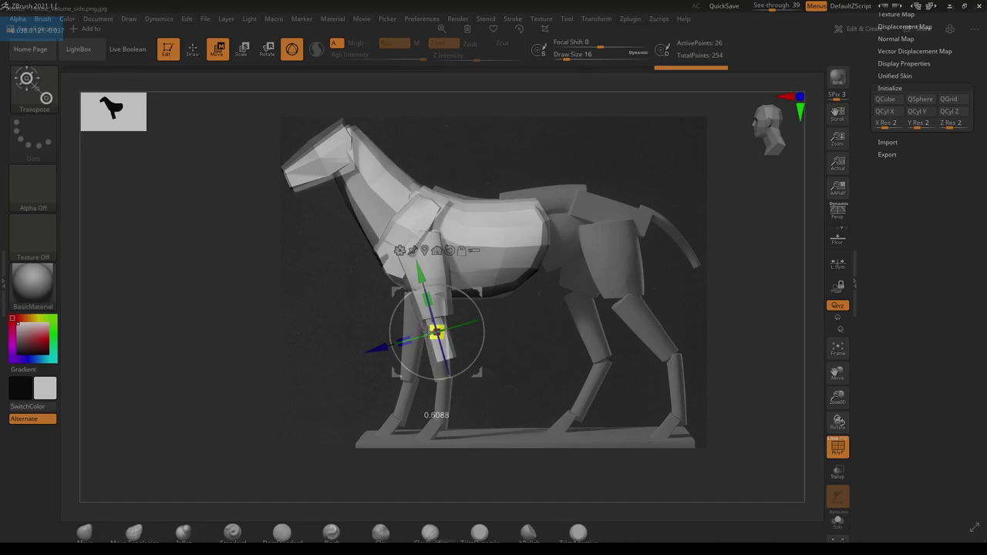
{"action": "mouse_move", "coordinate": [477, 292]}
{"action": "left_mouse_down"}
{"action": "mouse_move", "coordinate": [463, 311]}
{"action": "mouse_move", "coordinate": [433, 301]}
{"action": "mouse_move", "coordinate": [433, 280]}
{"action": "left_mouse_up"}
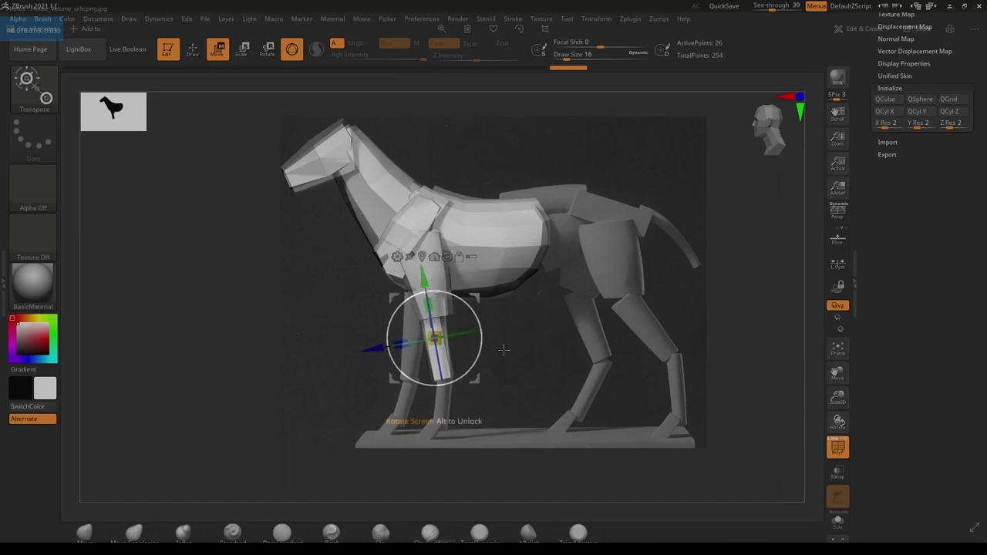
- Set See-through to 0 and, in front view, move the lower foreleg cylinder sideways about 0.07 beneath the upper foreleg
{"action": "left_click_drag", "start_coordinate": [776, 10], "coordinate": [752, 9]}
{"action": "left_click_drag", "start_coordinate": [560, 364], "coordinate": [610, 363], "text": "shift"}
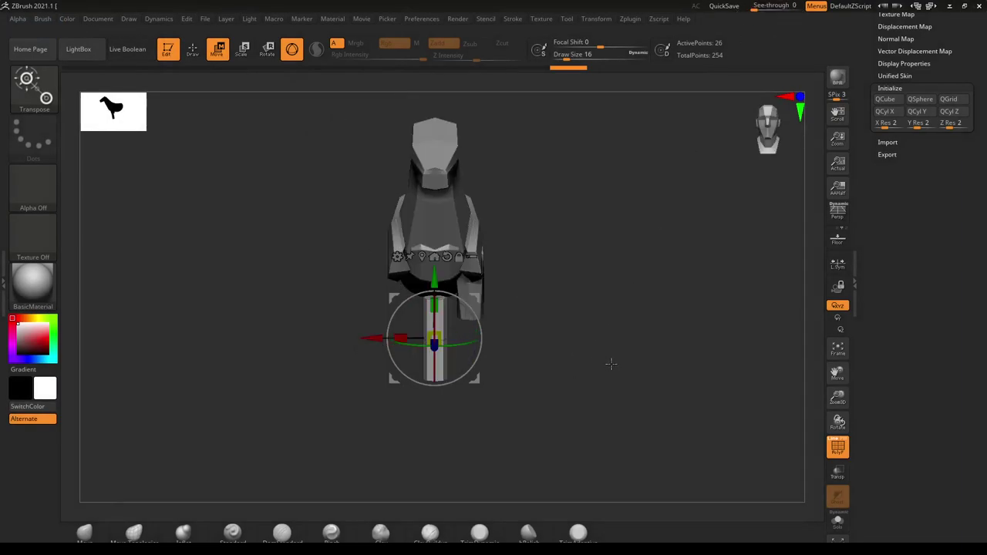
{"action": "left_click_drag", "start_coordinate": [375, 340], "coordinate": [410, 340]}
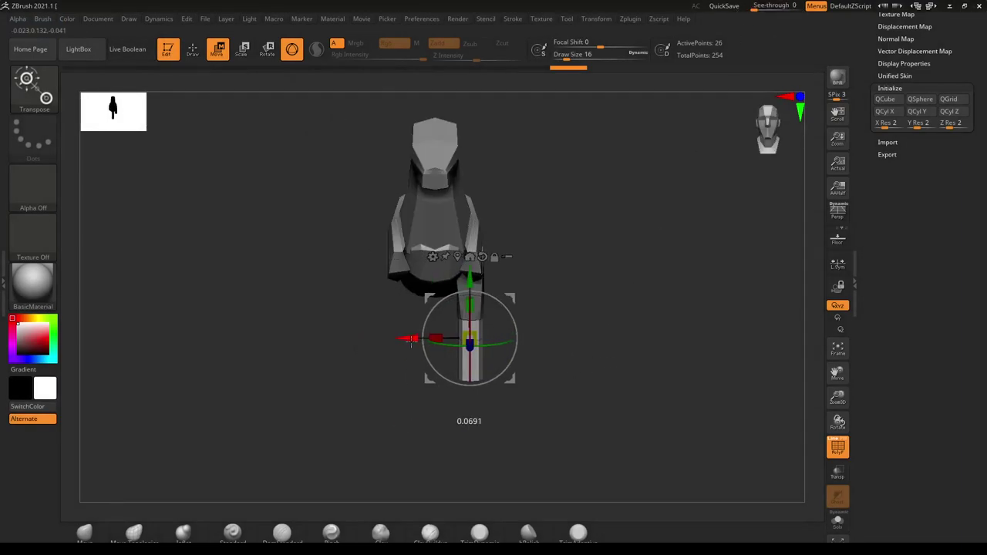
- Apply a Taper deformer to the lower foreleg cylinder, narrowing its lower end, and return to Draw mode
{"action": "left_click_drag", "start_coordinate": [609, 404], "coordinate": [574, 454]}
{"action": "left_click", "coordinate": [432, 256]}
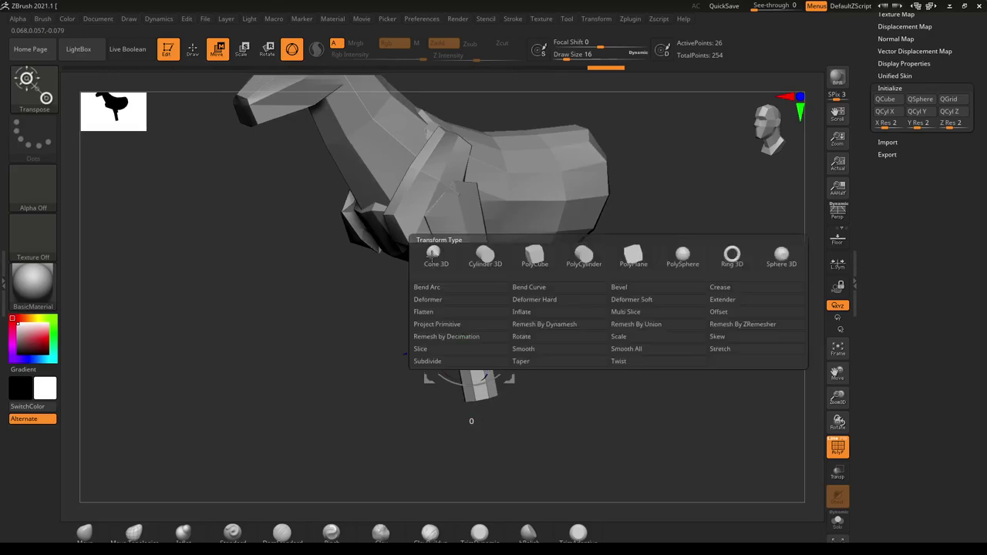
{"action": "left_click", "coordinate": [523, 362]}
{"action": "left_click_drag", "start_coordinate": [527, 419], "coordinate": [549, 421]}
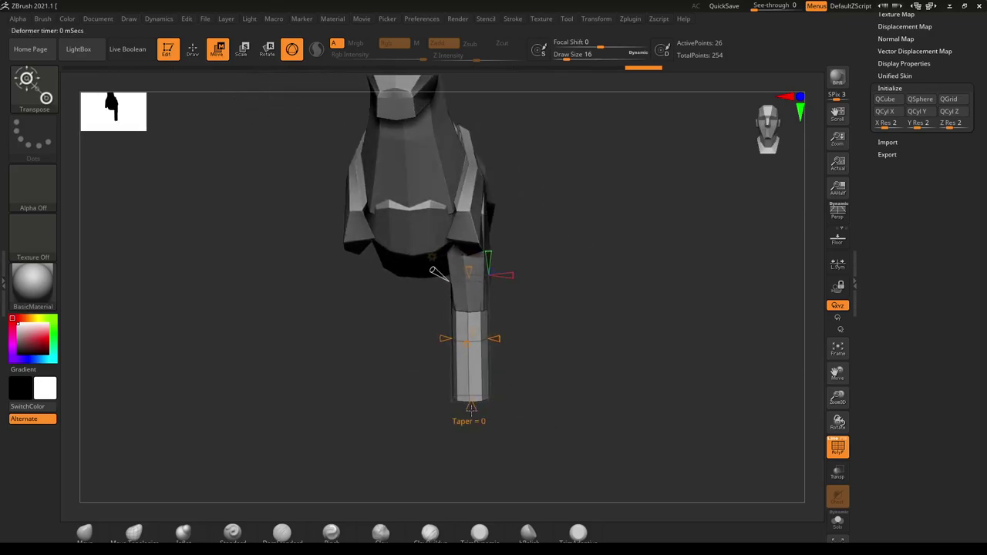
{"action": "left_click_drag", "start_coordinate": [471, 407], "coordinate": [469, 378]}
{"action": "mouse_move", "coordinate": [542, 366]}
{"action": "left_mouse_down"}
{"action": "mouse_move", "coordinate": [527, 379]}
{"action": "mouse_move", "coordinate": [446, 381]}
{"action": "mouse_move", "coordinate": [549, 378]}
{"action": "left_mouse_up"}
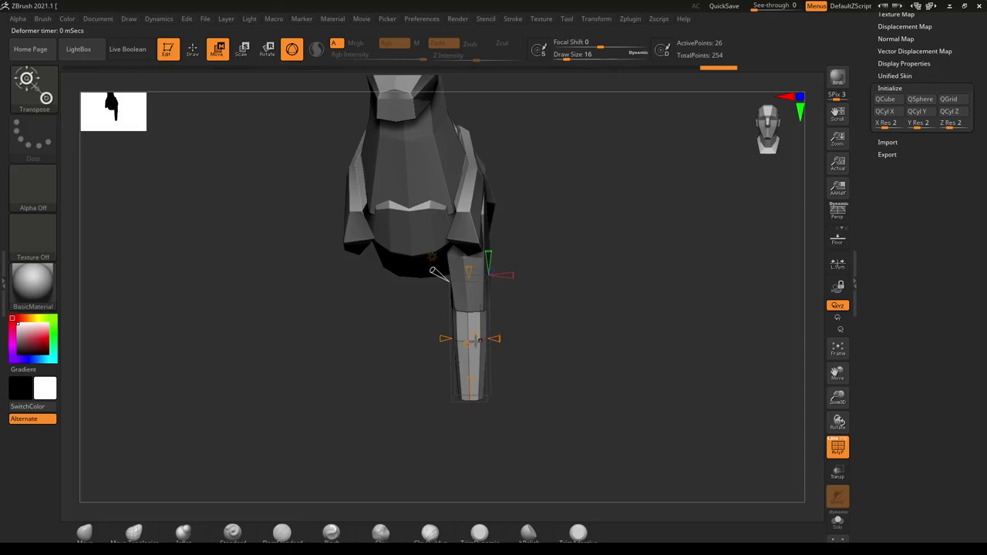
{"action": "key", "text": "q"}
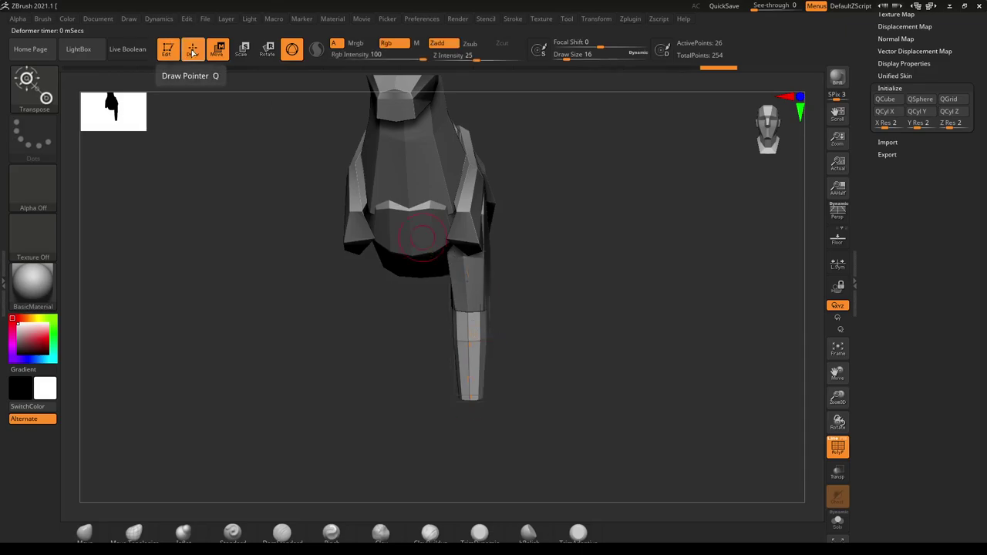
{"action": "left_click_drag", "start_coordinate": [493, 334], "coordinate": [514, 344]}
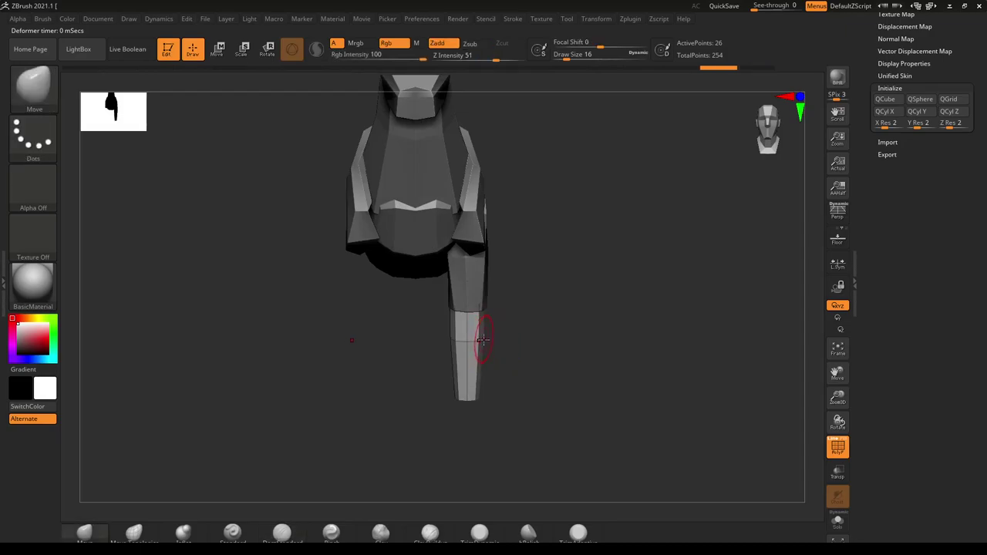
{"action": "mouse_move", "coordinate": [561, 357]}
{"action": "left_mouse_down"}
{"action": "mouse_move", "coordinate": [444, 370]}
{"action": "mouse_move", "coordinate": [537, 361]}
{"action": "mouse_move", "coordinate": [488, 352]}
{"action": "mouse_move", "coordinate": [545, 347]}
{"action": "mouse_move", "coordinate": [483, 378]}
{"action": "left_mouse_up"}
{"action": "key", "text": "b"}
{"action": "key", "text": "d"}
{"action": "key", "text": "s"}
{"action": "key", "text": "b"}
{"action": "key", "text": "m"}
{"action": "key", "text": "v"}
{"action": "left_click_drag", "start_coordinate": [530, 405], "coordinate": [573, 406]}
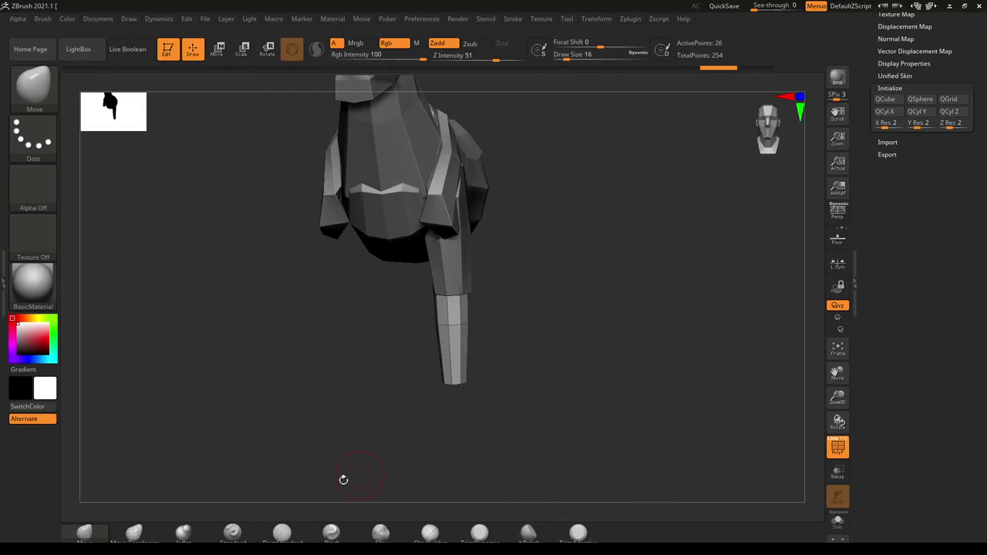
- Inflate the lower foreleg segment slightly using the Inflat brush
{"action": "left_click", "coordinate": [185, 534]}
{"action": "mouse_move", "coordinate": [478, 432]}
{"action": "left_mouse_down"}
{"action": "mouse_move", "coordinate": [466, 349]}
{"action": "mouse_move", "coordinate": [472, 316]}
{"action": "mouse_move", "coordinate": [480, 317]}
{"action": "left_mouse_up"}
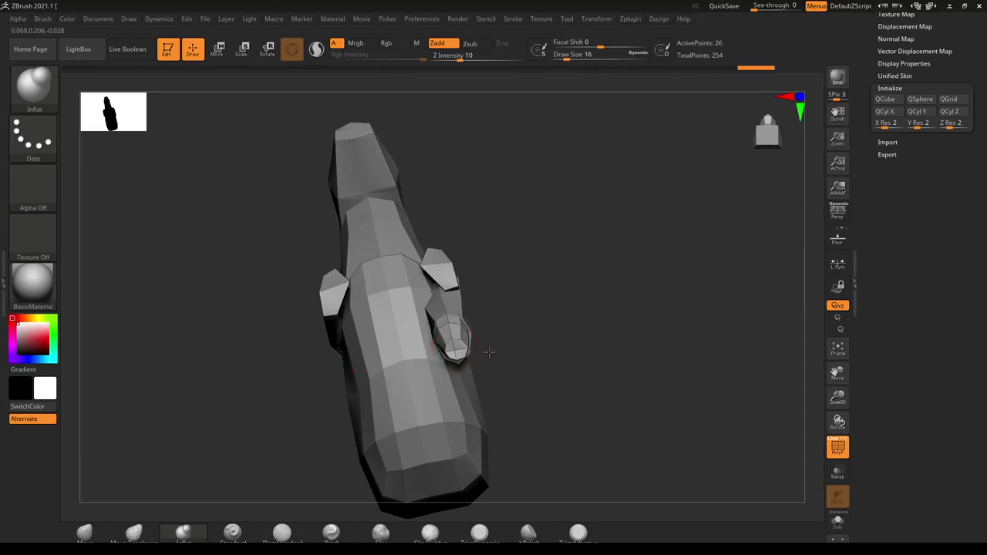
{"action": "mouse_move", "coordinate": [475, 356]}
{"action": "left_mouse_down"}
{"action": "mouse_move", "coordinate": [455, 345]}
{"action": "mouse_move", "coordinate": [457, 356]}
{"action": "left_mouse_up"}
{"action": "left_click_drag", "start_coordinate": [586, 347], "coordinate": [543, 296]}
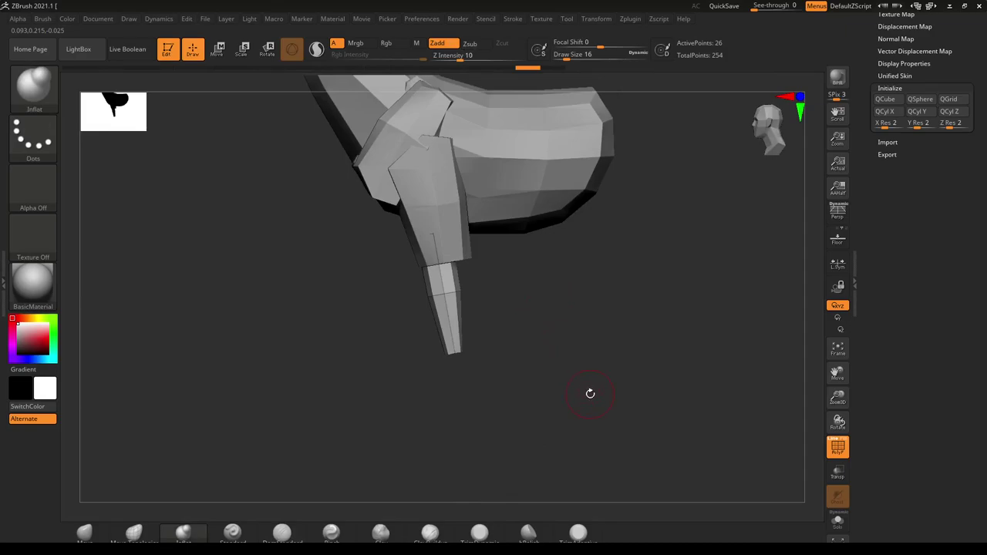
- Set See-through to 43 and align the horse in side view over the side reference image
{"action": "left_click_drag", "start_coordinate": [553, 349], "coordinate": [560, 403]}
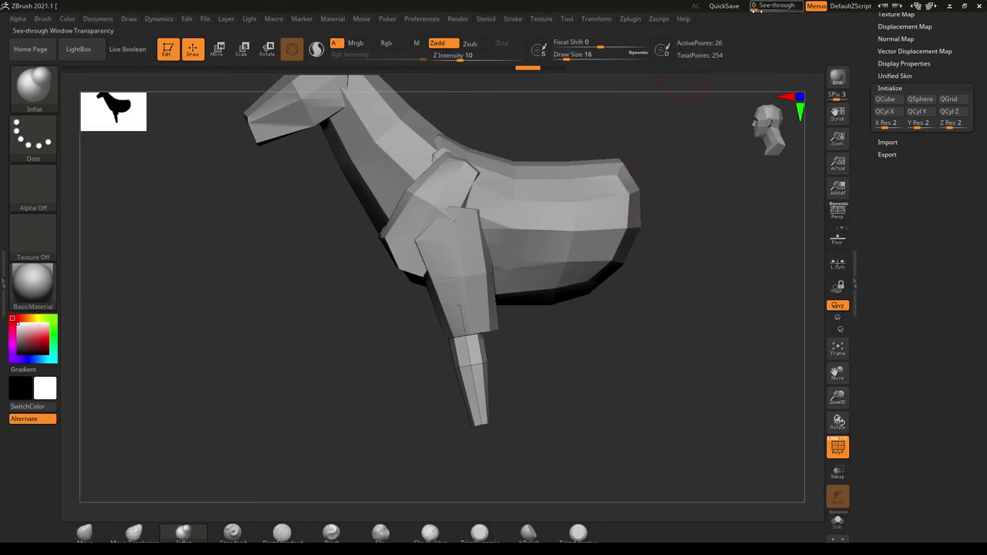
{"action": "left_click_drag", "start_coordinate": [756, 7], "coordinate": [772, 7]}
{"action": "left_click_drag", "start_coordinate": [617, 360], "coordinate": [515, 288], "text": "alt"}
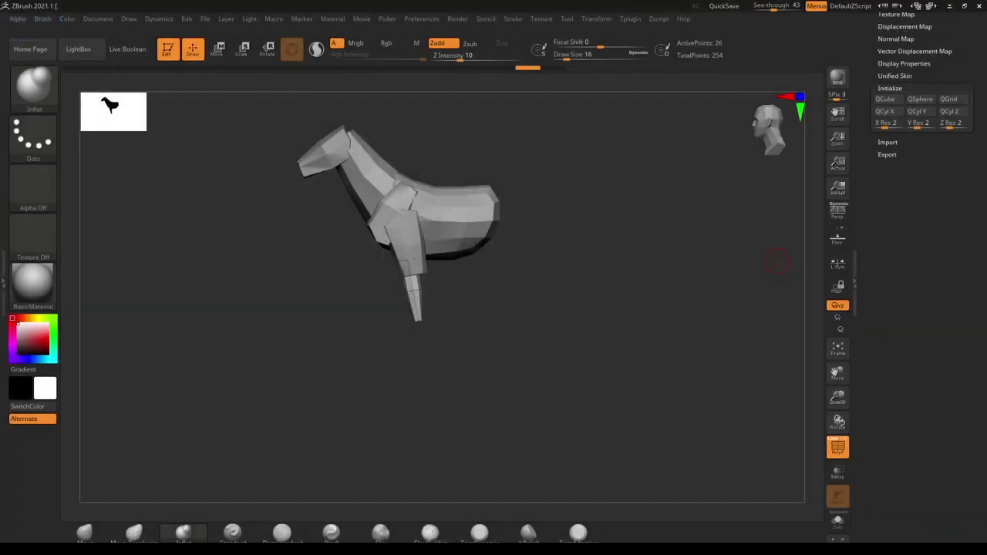
{"action": "left_click_drag", "start_coordinate": [540, 293], "coordinate": [568, 341], "text": "alt"}
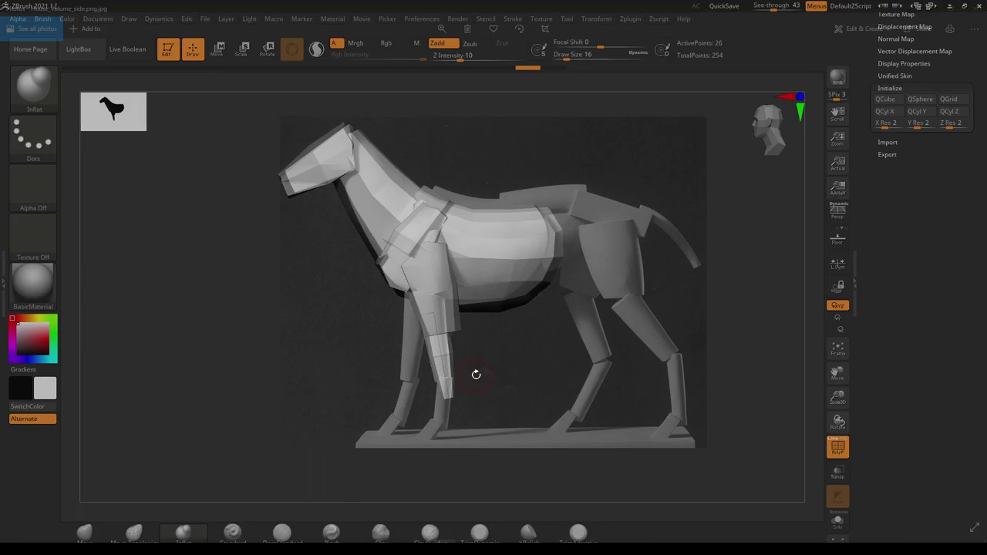
- Shorten and nudge the lower foreleg segment with the transform gizmo to fit the side reference
{"action": "key", "text": "w"}
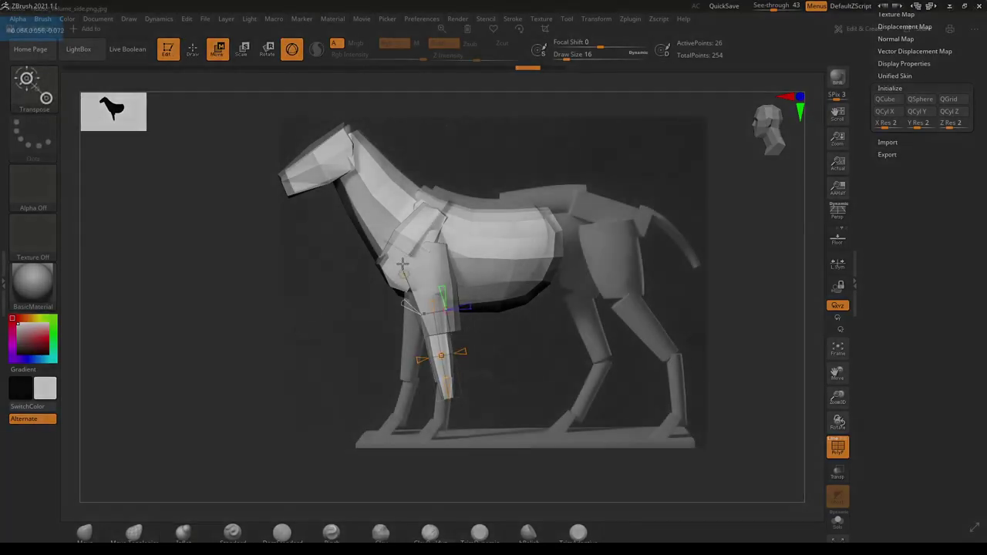
{"action": "left_click", "coordinate": [403, 271]}
{"action": "left_click", "coordinate": [398, 273]}
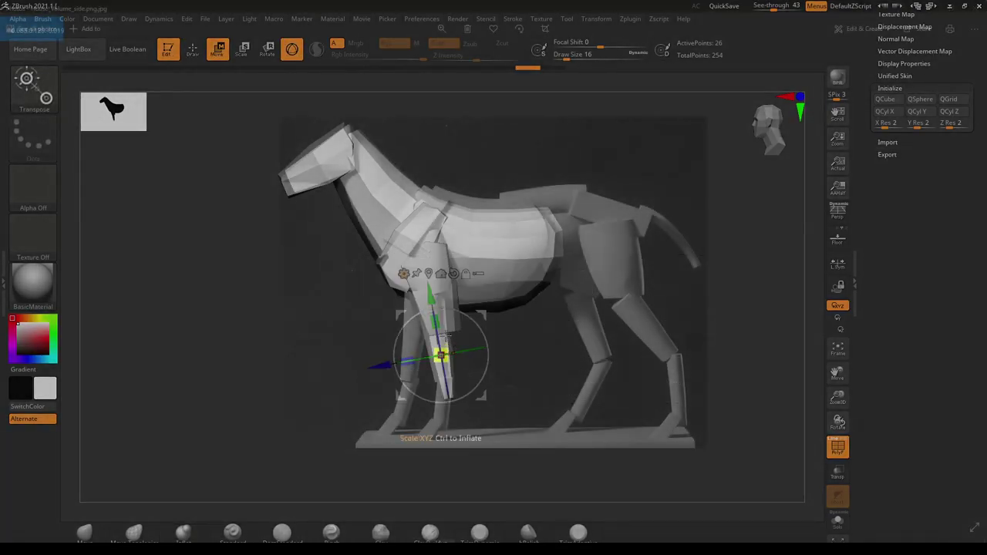
{"action": "mouse_move", "coordinate": [480, 314]}
{"action": "left_mouse_down"}
{"action": "mouse_move", "coordinate": [436, 317]}
{"action": "mouse_move", "coordinate": [480, 313]}
{"action": "left_mouse_up"}
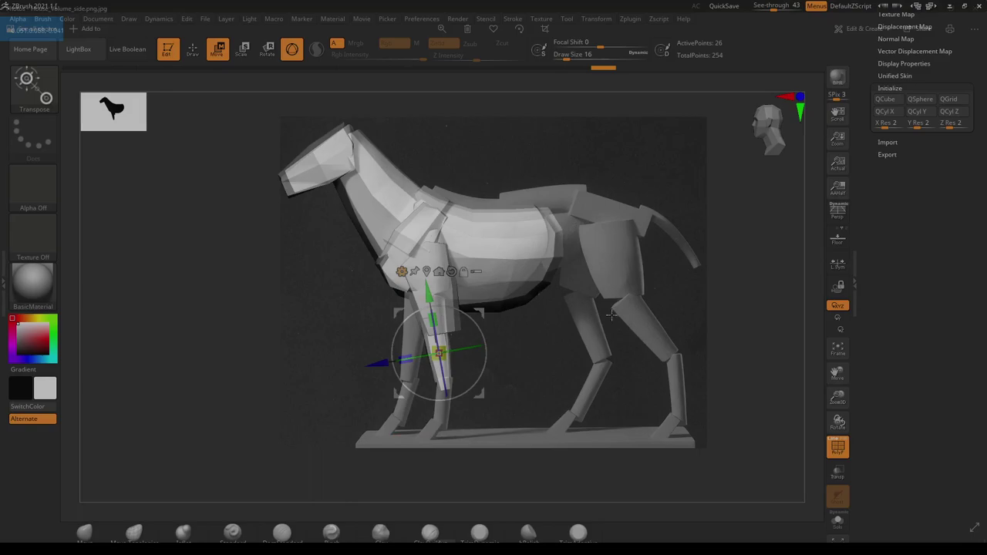
{"action": "left_click", "coordinate": [444, 323]}
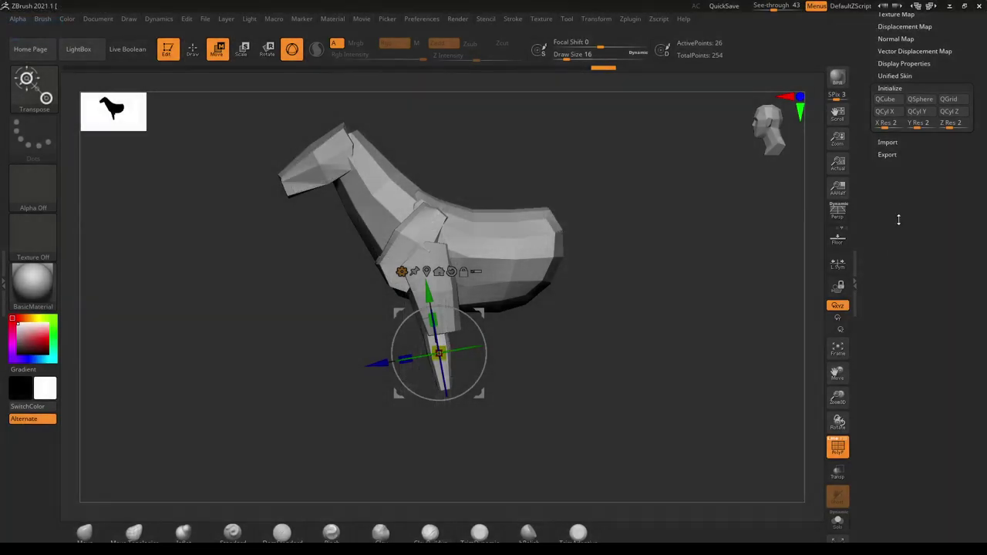
- Show the Subtool list with a Visible Count of 8 and set See-through to 0
{"action": "scroll", "coordinate": [916, 350], "scroll_direction": "up", "scroll_amount": 5}
{"action": "left_click", "coordinate": [889, 287]}
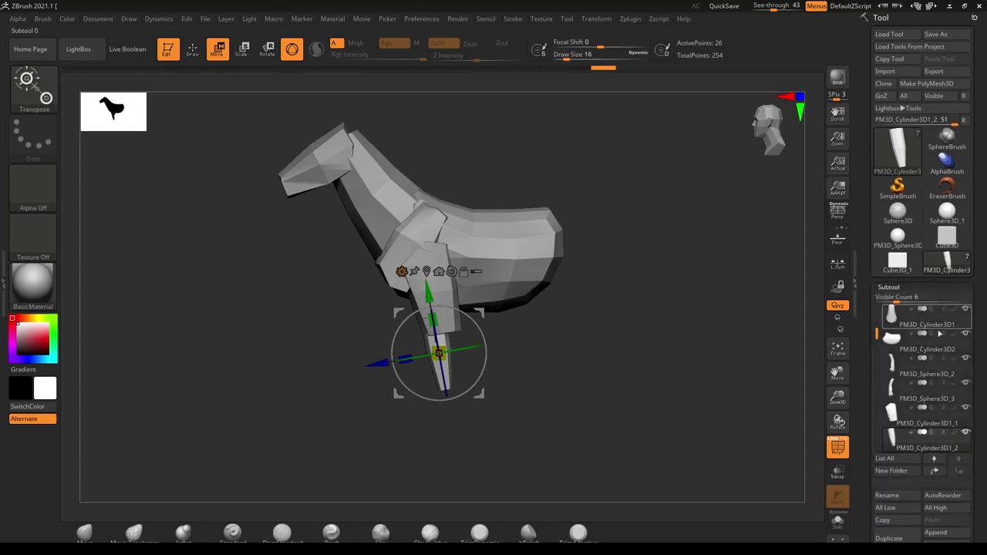
{"action": "scroll", "coordinate": [908, 316], "scroll_direction": "down", "scroll_amount": 1}
{"action": "left_click_drag", "start_coordinate": [895, 287], "coordinate": [904, 286]}
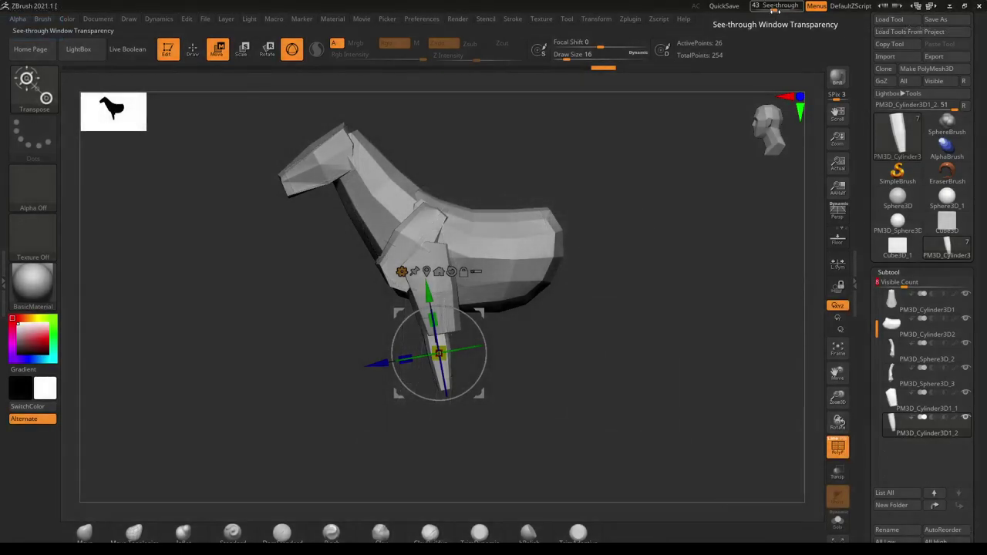
{"action": "left_click_drag", "start_coordinate": [775, 11], "coordinate": [752, 11]}
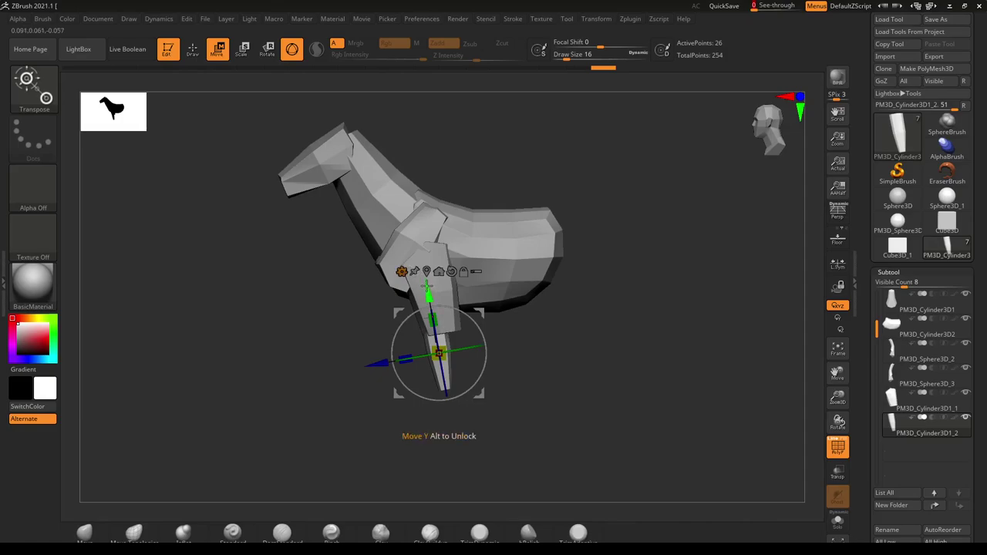
- Duplicate the lower foreleg segment within its subtool, place the copy directly below, and rotate it nearly vertical
{"action": "left_click_drag", "start_coordinate": [426, 285], "coordinate": [447, 327]}
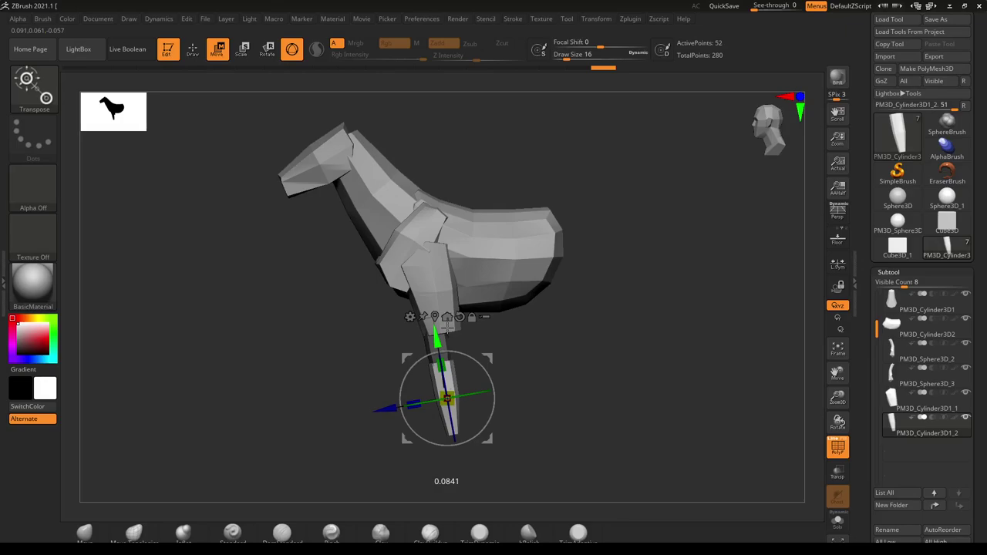
{"action": "left_click_drag", "start_coordinate": [447, 329], "coordinate": [430, 352]}
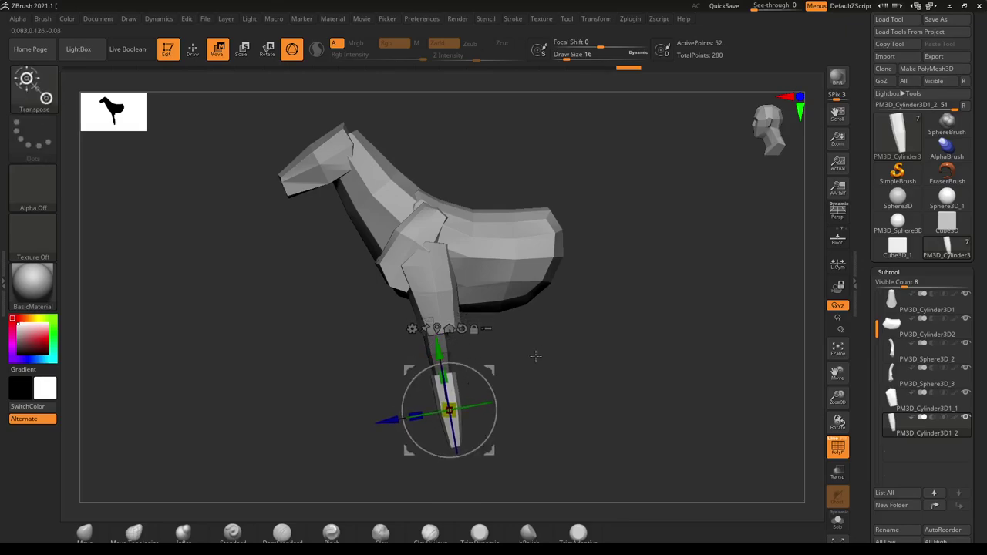
{"action": "left_click_drag", "start_coordinate": [593, 371], "coordinate": [631, 284], "text": "alt"}
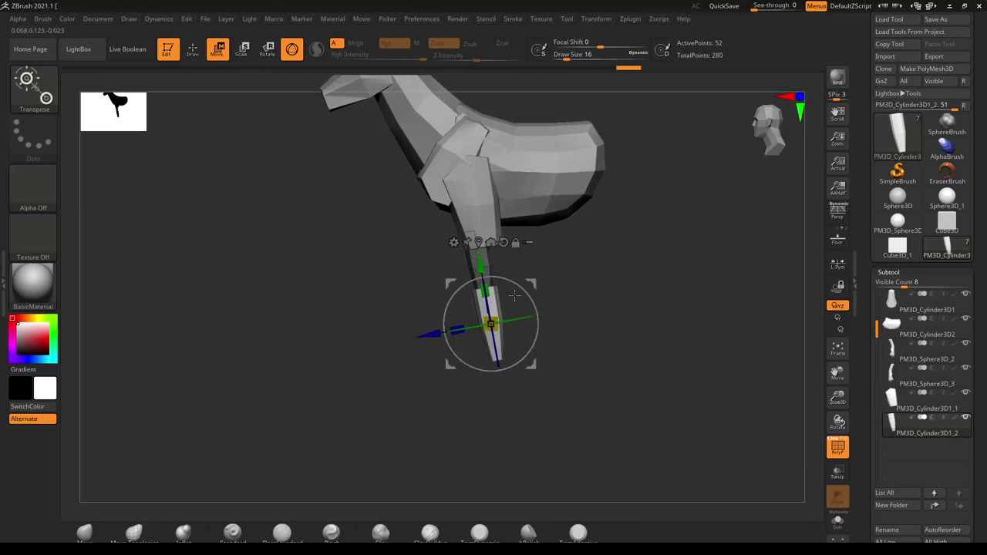
{"action": "mouse_move", "coordinate": [530, 286]}
{"action": "left_mouse_down"}
{"action": "mouse_move", "coordinate": [528, 301]}
{"action": "mouse_move", "coordinate": [526, 289]}
{"action": "left_mouse_up"}
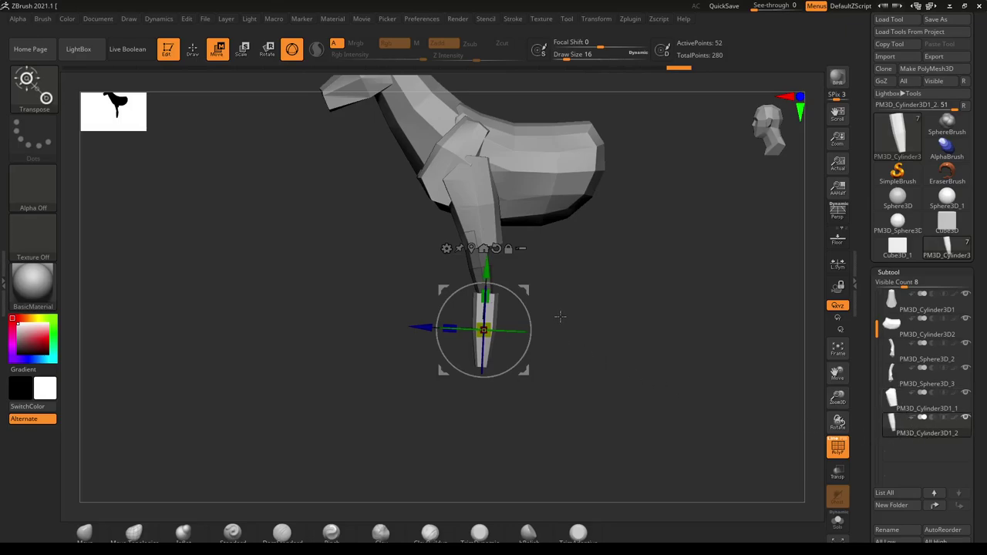
- Return to Draw mode, isolate the two-segment foreleg subtool with Solo, and clear its mask
{"action": "left_click", "coordinate": [192, 49]}
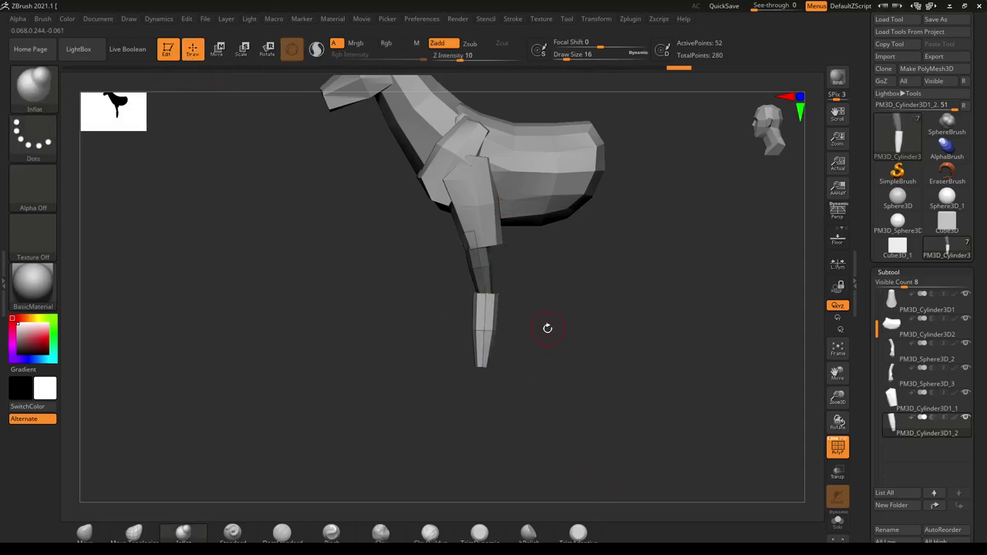
{"action": "left_click", "coordinate": [839, 524]}
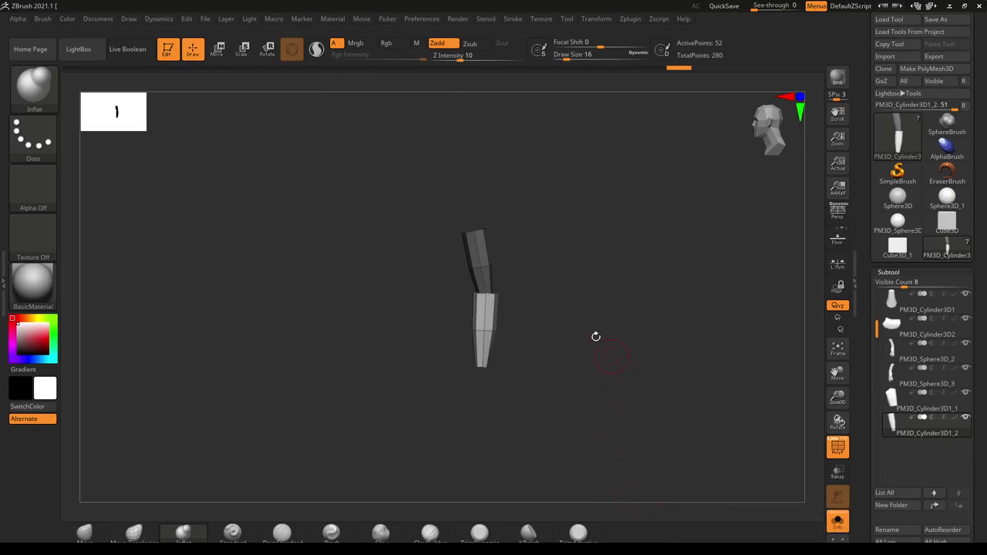
{"action": "key", "text": "ctrl"}
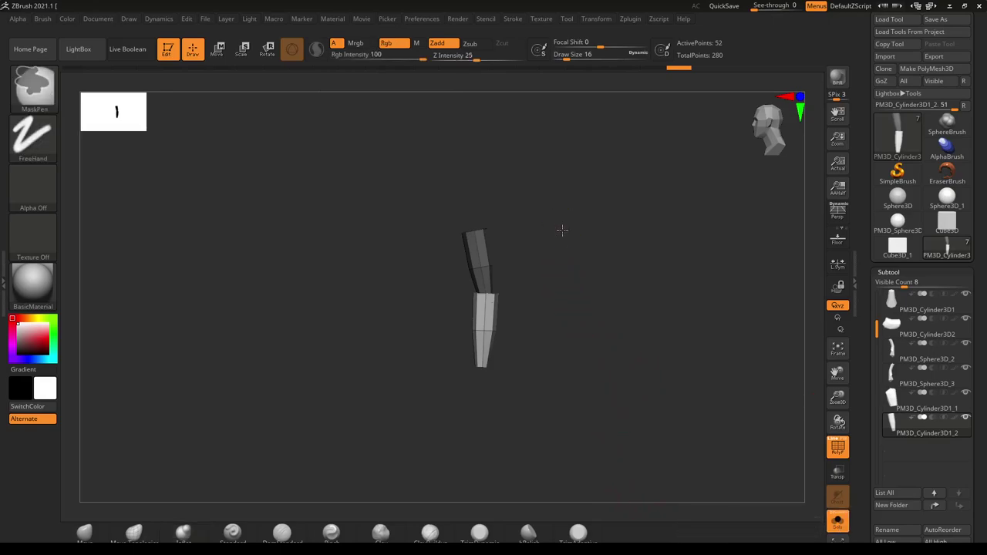
{"action": "left_click", "coordinate": [562, 324], "text": "ctrl"}
{"action": "mouse_move", "coordinate": [579, 366]}
{"action": "left_mouse_down"}
{"action": "mouse_move", "coordinate": [640, 377]}
{"action": "mouse_move", "coordinate": [587, 379]}
{"action": "left_mouse_up"}
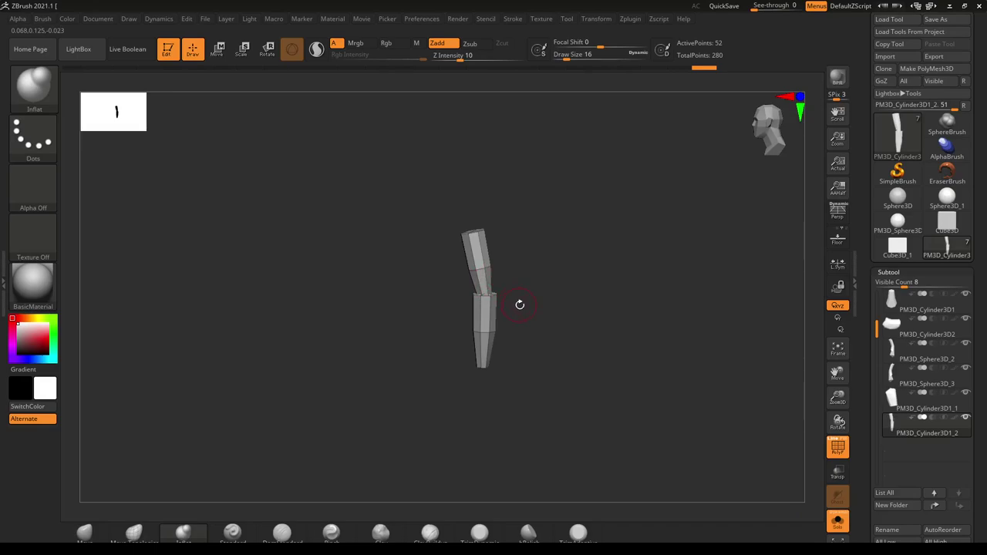
- Try SelectRect on the foreleg's upper end, isolating its faces and inverting their visibility, and restore all polygons
{"action": "mouse_move", "coordinate": [526, 310]}
{"action": "left_mouse_down"}
{"action": "mouse_move", "coordinate": [553, 298]}
{"action": "mouse_move", "coordinate": [527, 299]}
{"action": "left_mouse_up"}
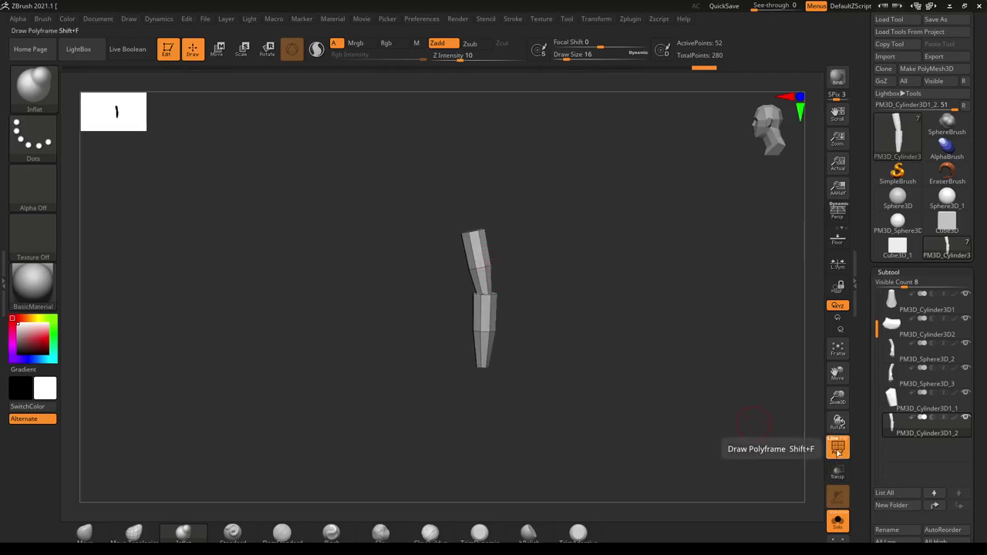
{"action": "key", "text": "ctrl"}
{"action": "key", "text": "ctrl+shift"}
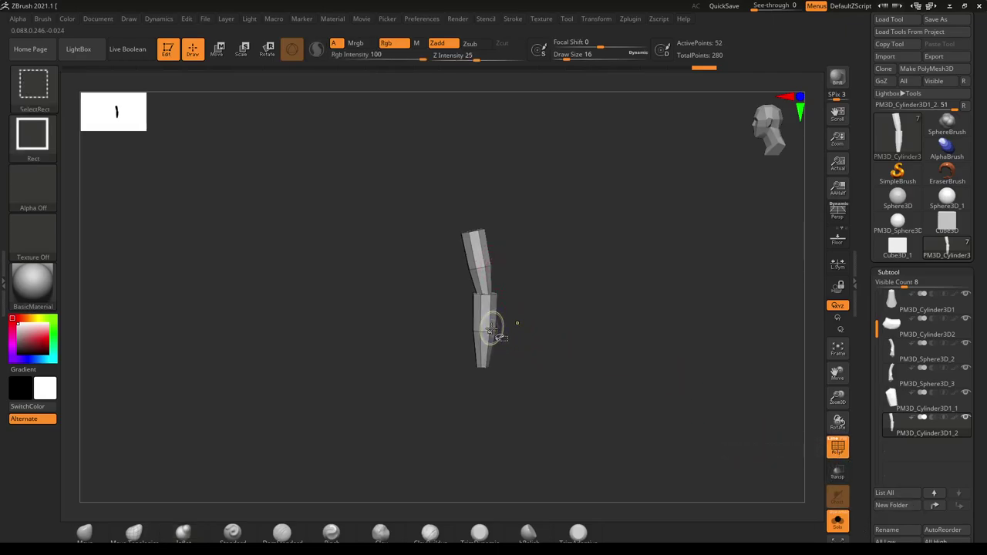
{"action": "mouse_move", "coordinate": [29, 103]}
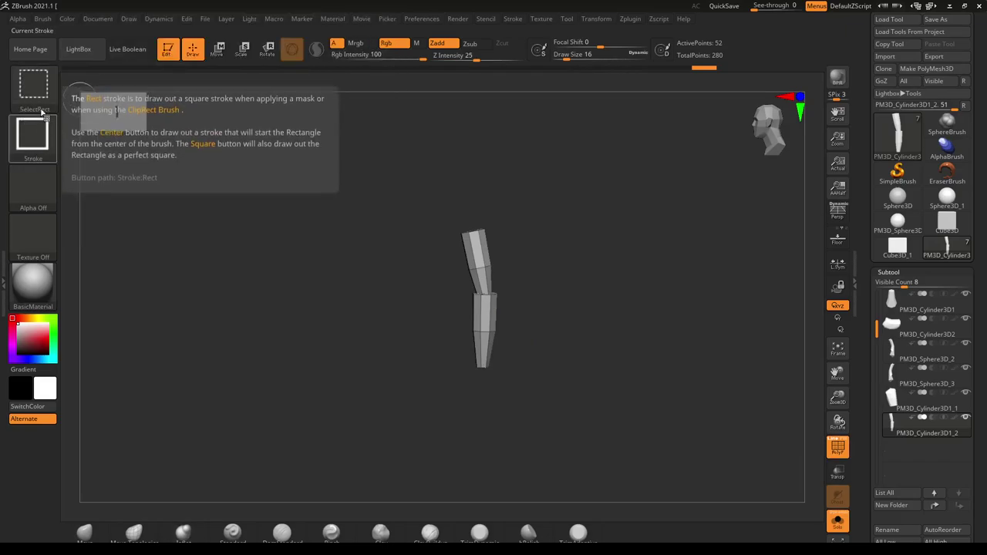
{"action": "left_click_drag", "start_coordinate": [542, 168], "coordinate": [418, 252], "text": "ctrl+shift"}
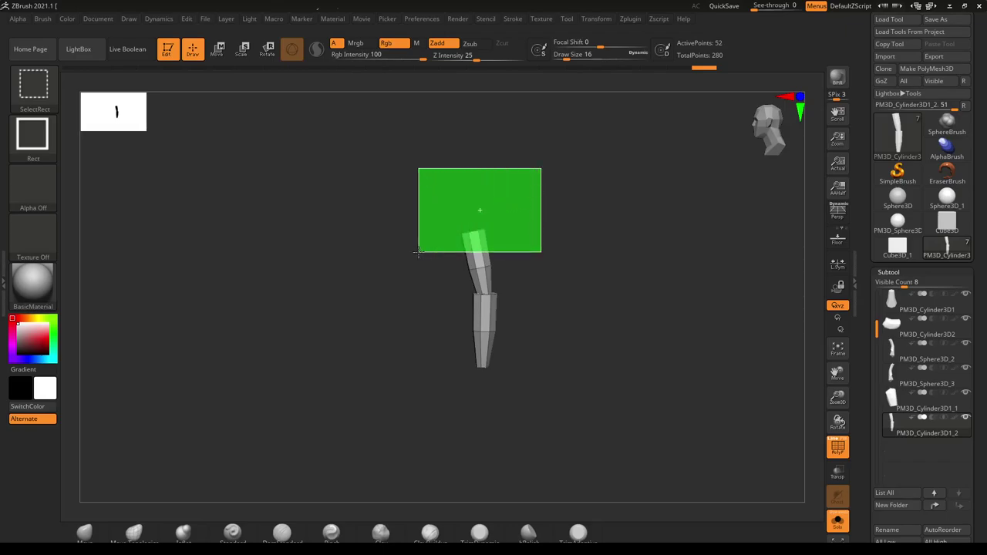
{"action": "left_click_drag", "start_coordinate": [418, 253], "coordinate": [415, 260], "text": "ctrl+shift"}
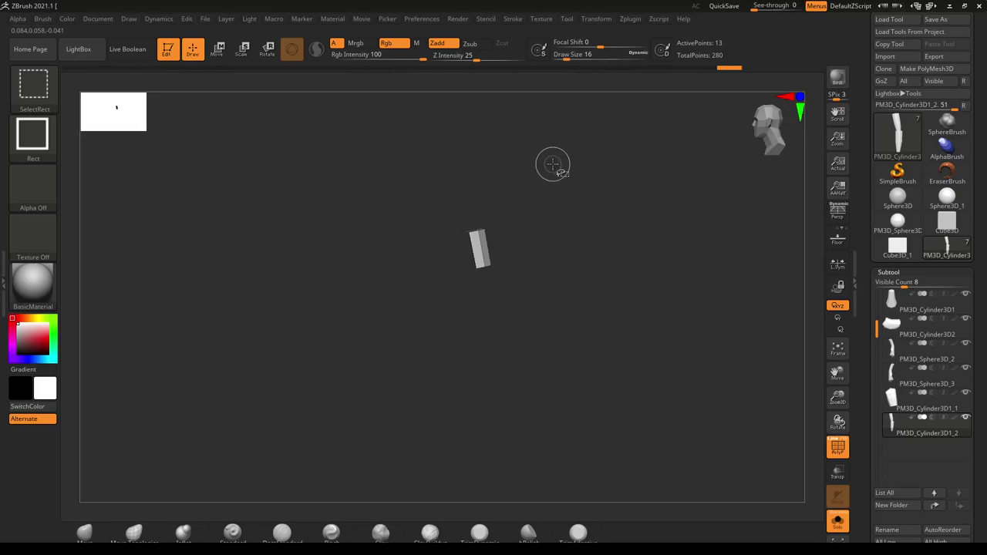
{"action": "left_click_drag", "start_coordinate": [554, 167], "coordinate": [567, 235], "text": "ctrl+shift"}
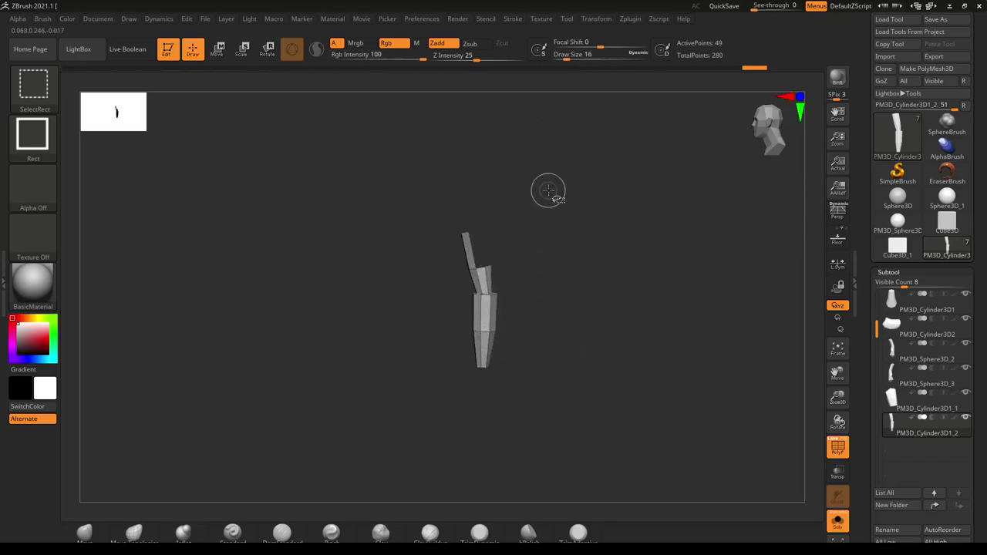
{"action": "key", "text": "ctrl+shift+z"}
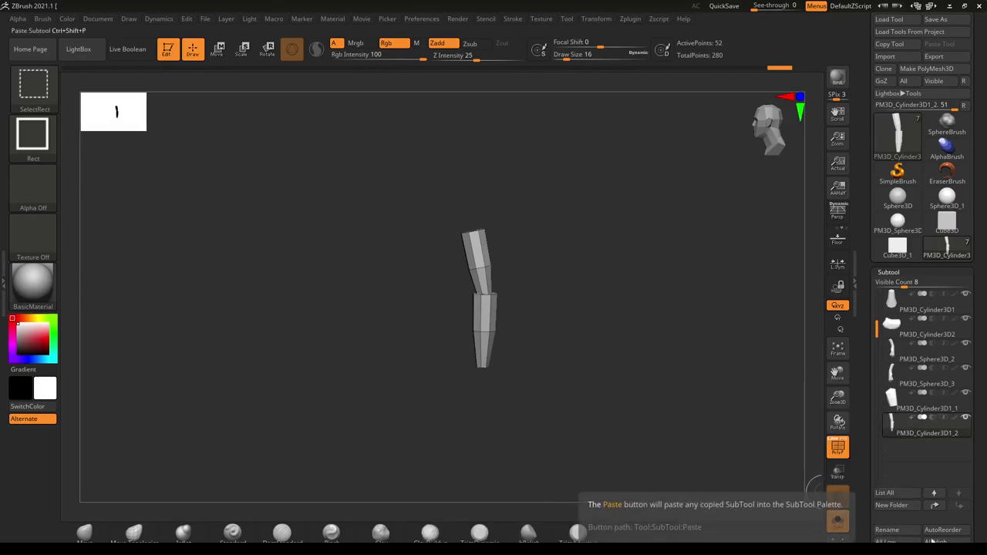
{"action": "left_click", "coordinate": [840, 524]}
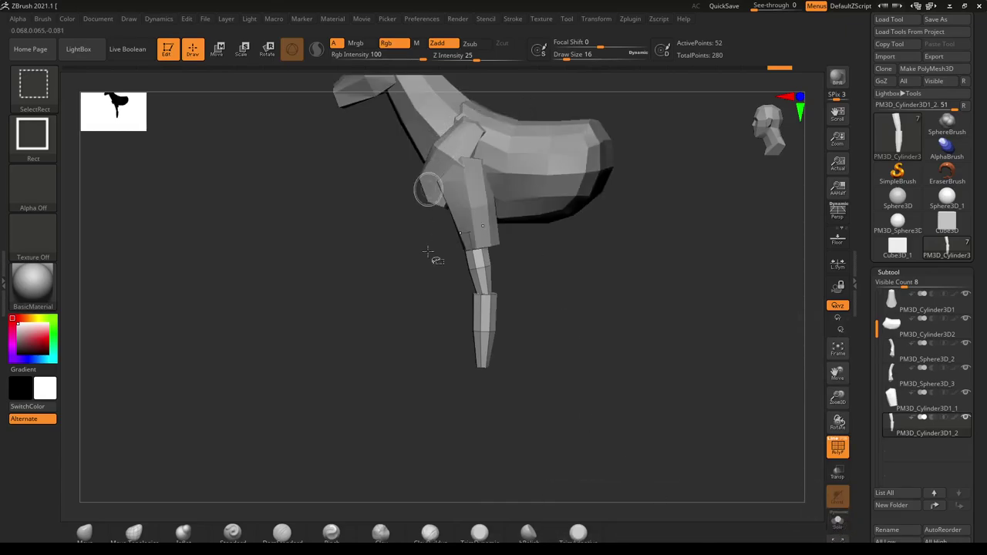
{"action": "left_click", "coordinate": [838, 523]}
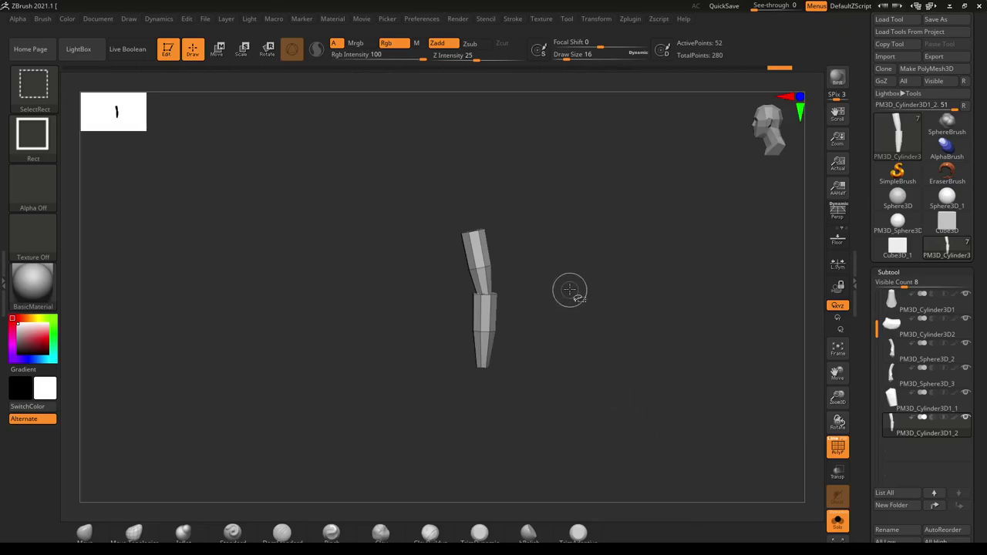
{"action": "key", "text": "ctrl+shift"}
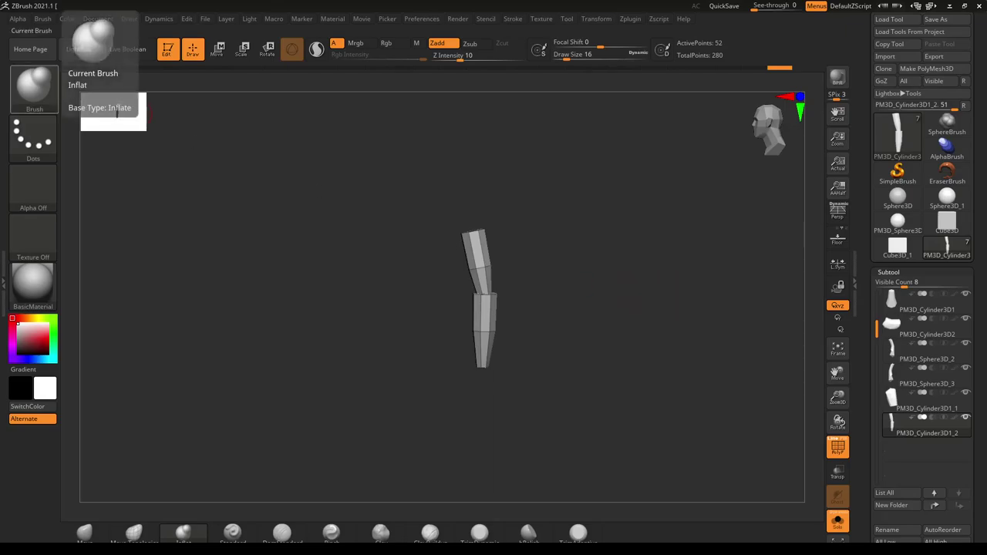
- Switch to the Chrome browser, maximize it, and open the DIGM-2750-001 3D Fundamentals course home page
{"action": "left_click_drag", "start_coordinate": [0, 85], "coordinate": [463, 96]}
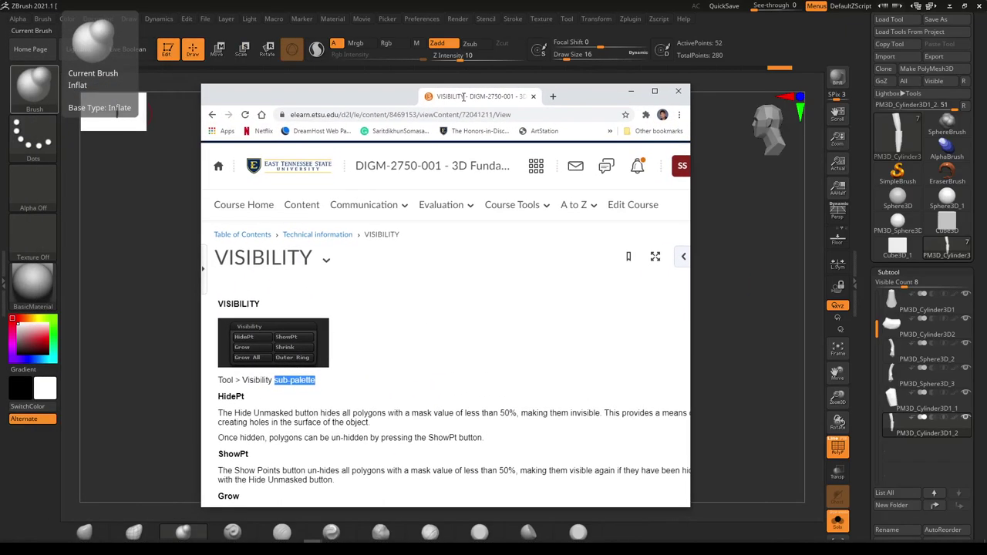
{"action": "double_click", "coordinate": [463, 96]}
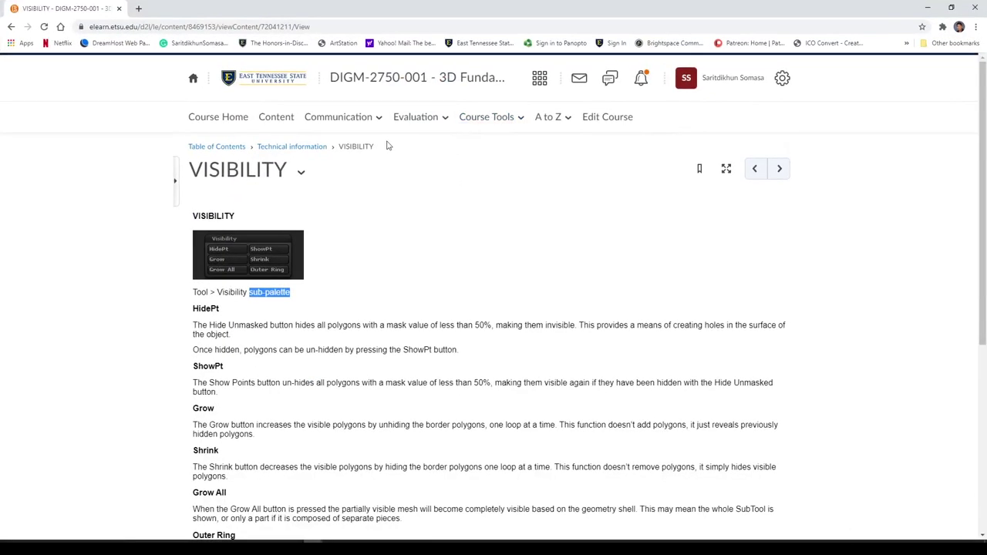
{"action": "left_click", "coordinate": [225, 119]}
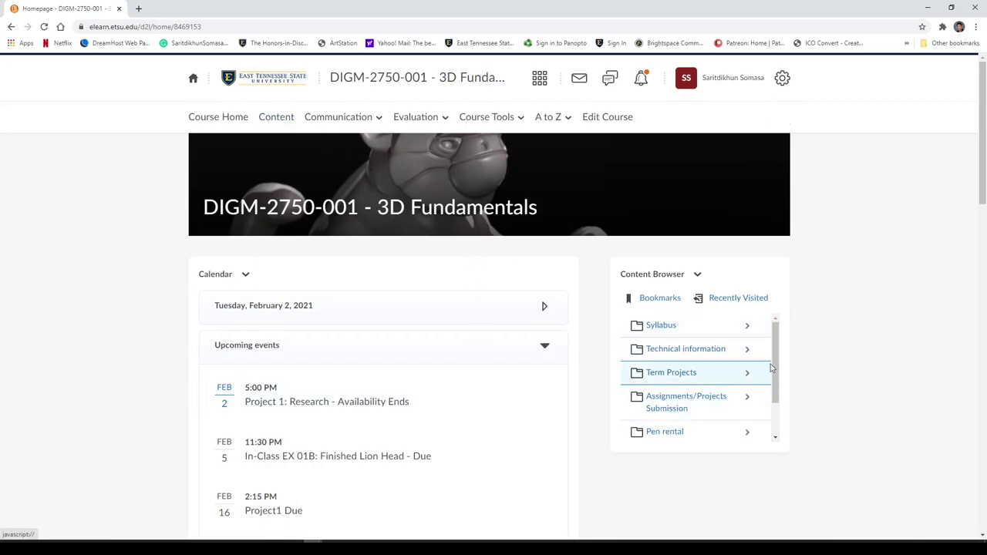
- Look through the course home page's calendar and news, and open the Week 3 Lecture from the Weekly Lectures folder
{"action": "scroll", "coordinate": [718, 401], "scroll_direction": "down", "scroll_amount": 2}
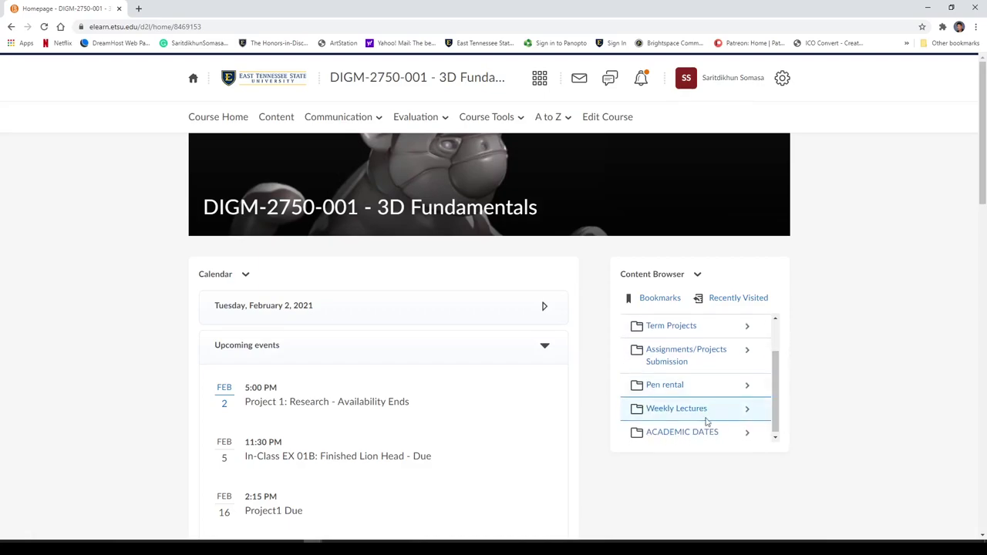
{"action": "left_click", "coordinate": [661, 415]}
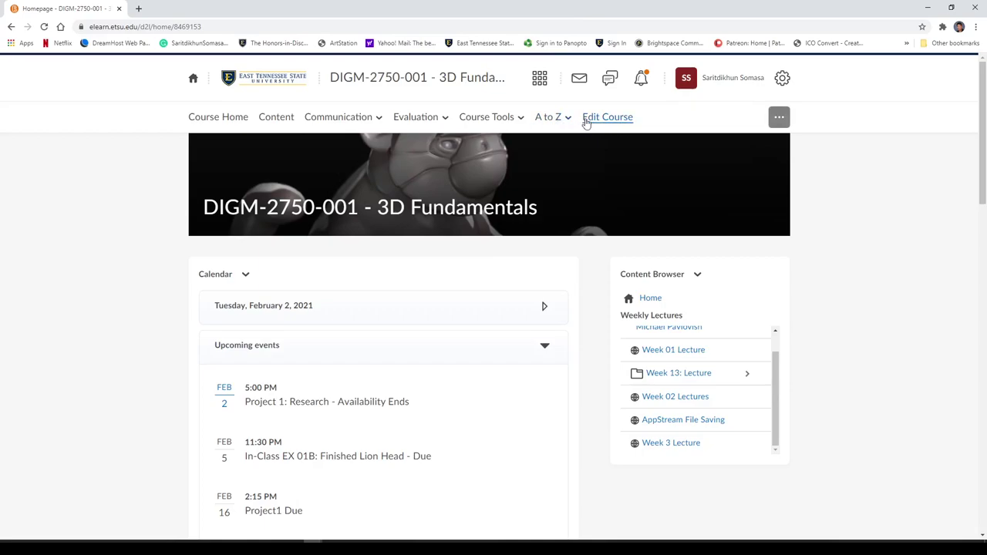
{"action": "scroll", "coordinate": [439, 419], "scroll_direction": "down", "scroll_amount": 15}
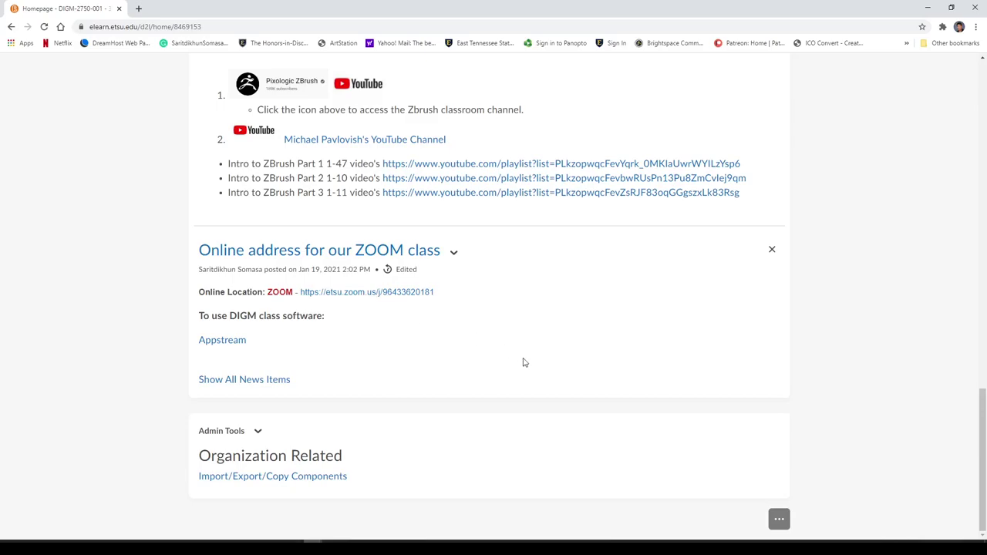
{"action": "scroll", "coordinate": [522, 360], "scroll_direction": "up", "scroll_amount": 3}
{"action": "scroll", "coordinate": [599, 181], "scroll_direction": "up", "scroll_amount": 2}
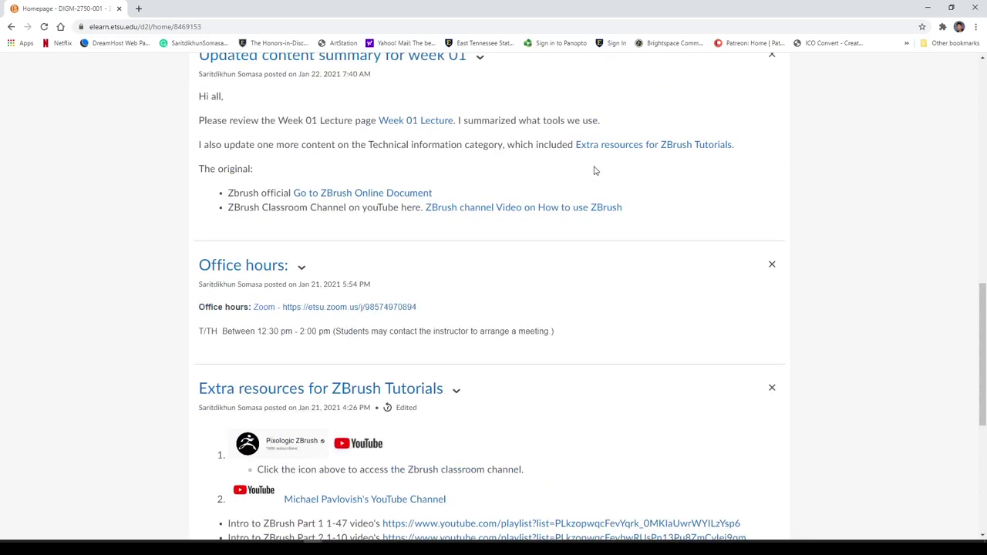
{"action": "scroll", "coordinate": [633, 148], "scroll_direction": "up", "scroll_amount": 4}
{"action": "scroll", "coordinate": [634, 162], "scroll_direction": "up", "scroll_amount": 5}
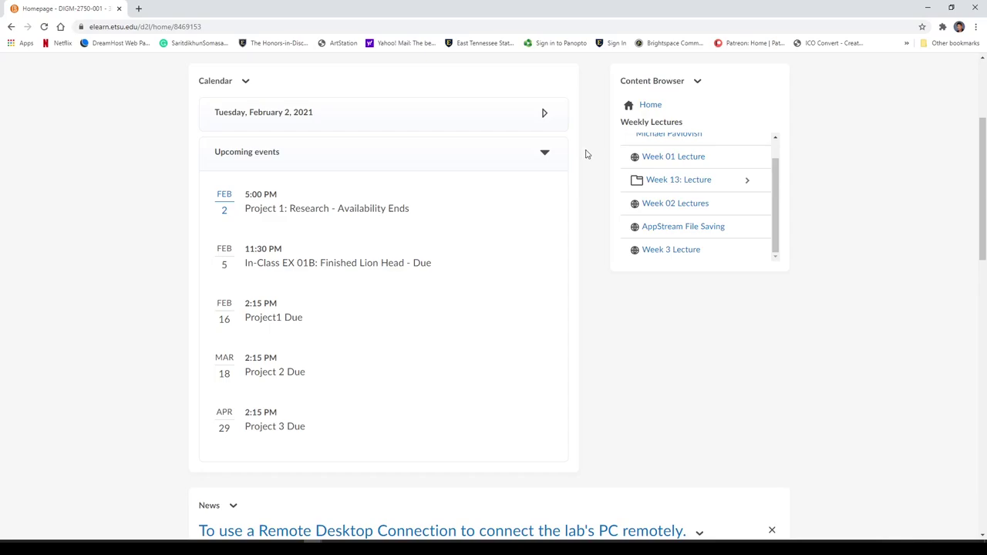
{"action": "scroll", "coordinate": [586, 155], "scroll_direction": "up", "scroll_amount": 3}
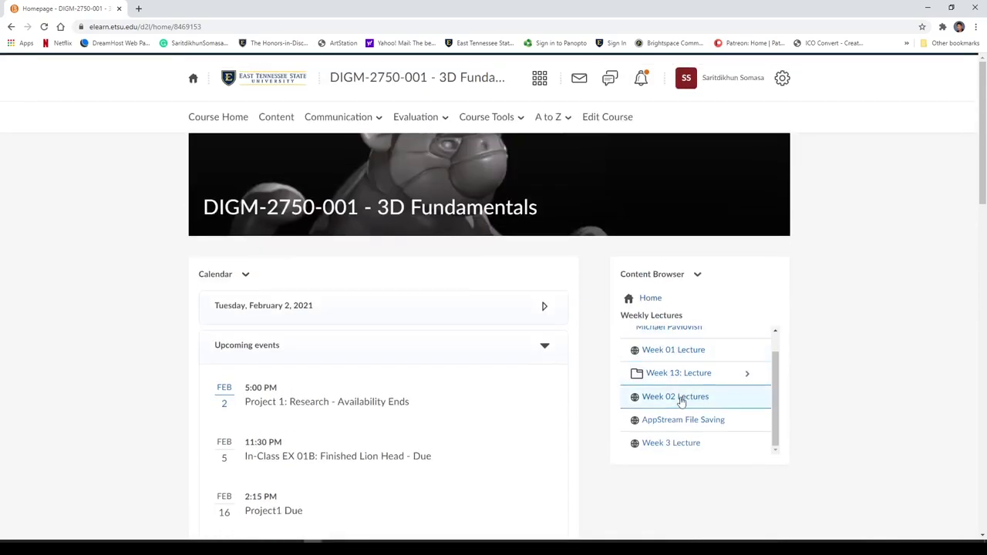
{"action": "left_click", "coordinate": [684, 444]}
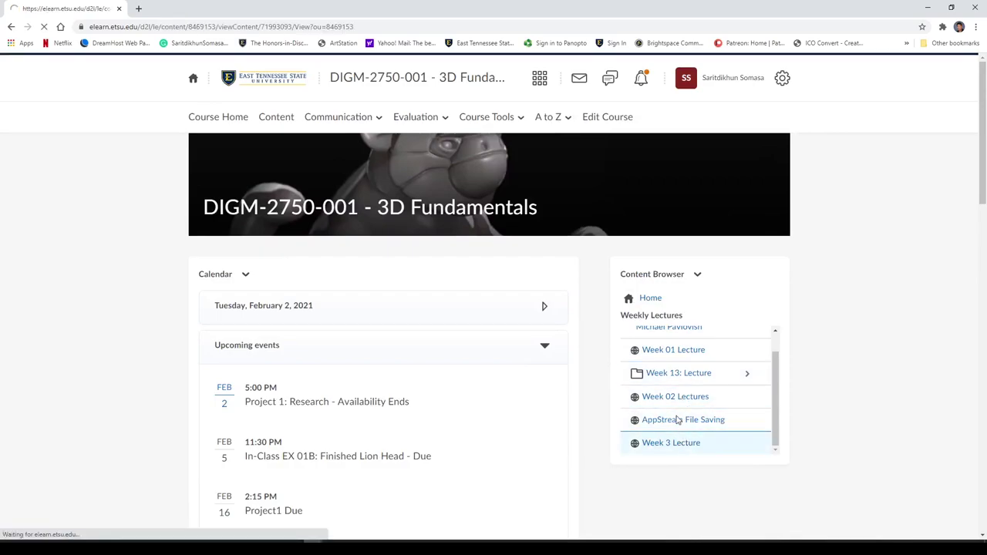
- Review the Masking and Visibility sub-palette notes in the Week 3 Lecture, and switch back to ZBrush
{"action": "scroll", "coordinate": [575, 324], "scroll_direction": "down", "scroll_amount": 10}
{"action": "scroll", "coordinate": [575, 323], "scroll_direction": "up", "scroll_amount": 3}
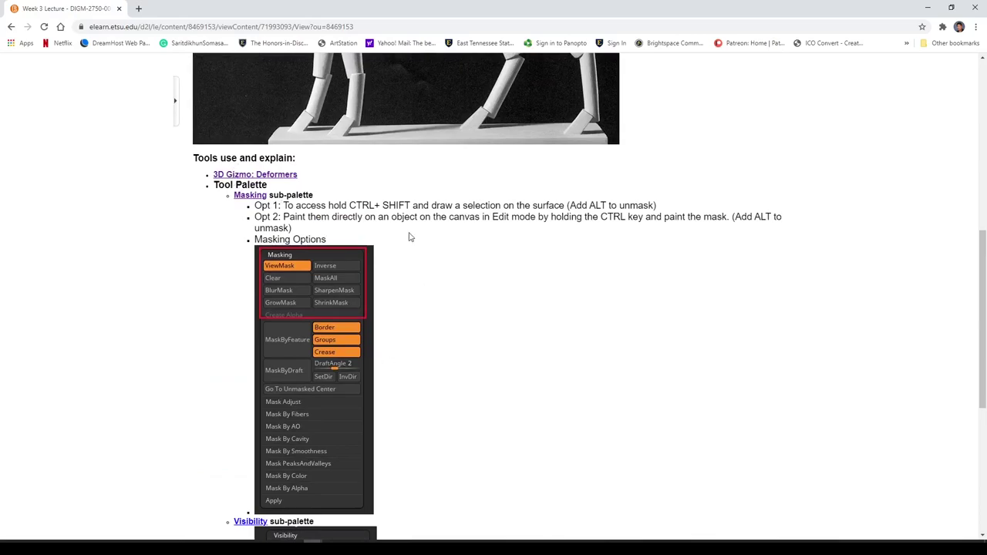
{"action": "scroll", "coordinate": [417, 451], "scroll_direction": "down", "scroll_amount": 3}
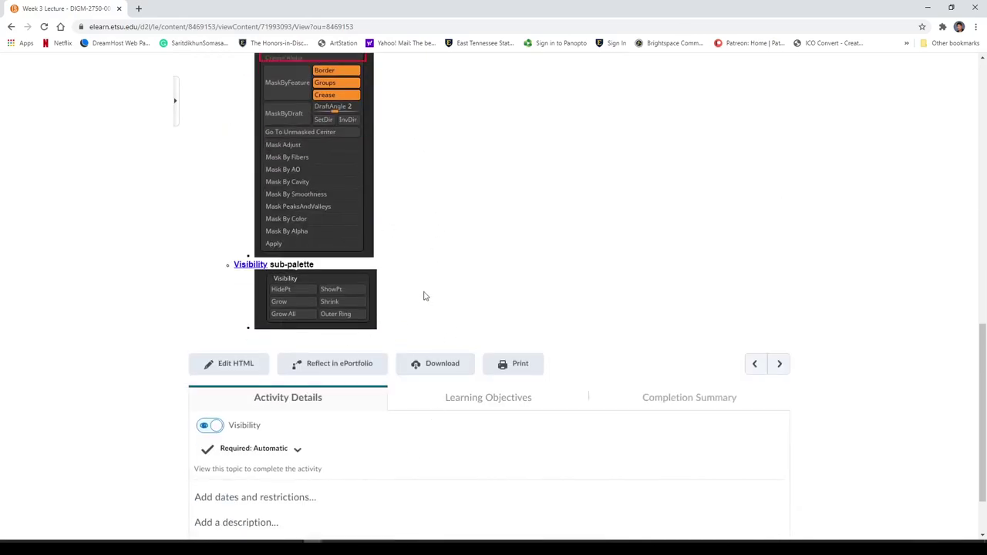
{"action": "scroll", "coordinate": [425, 304], "scroll_direction": "up", "scroll_amount": 3}
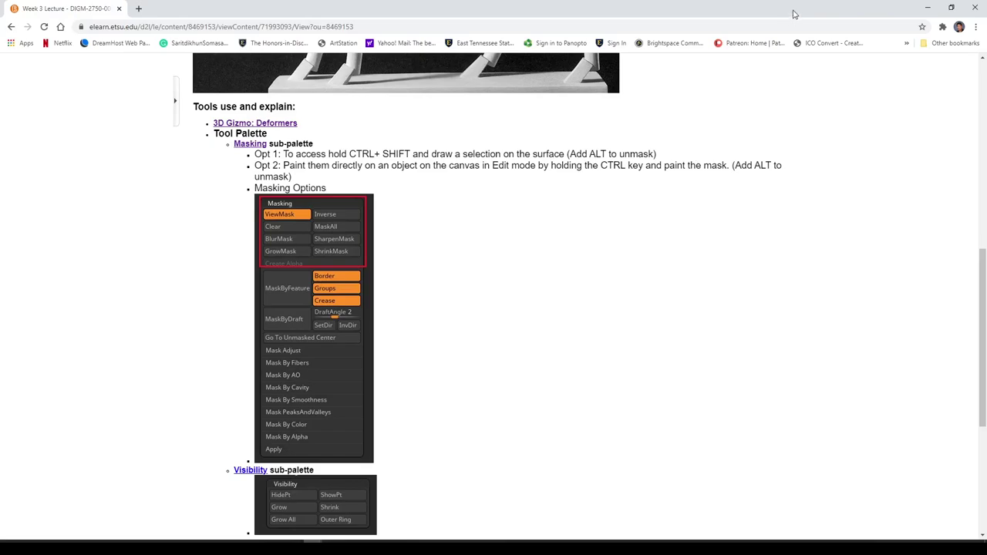
{"action": "left_click_drag", "start_coordinate": [784, 13], "coordinate": [0, 116]}
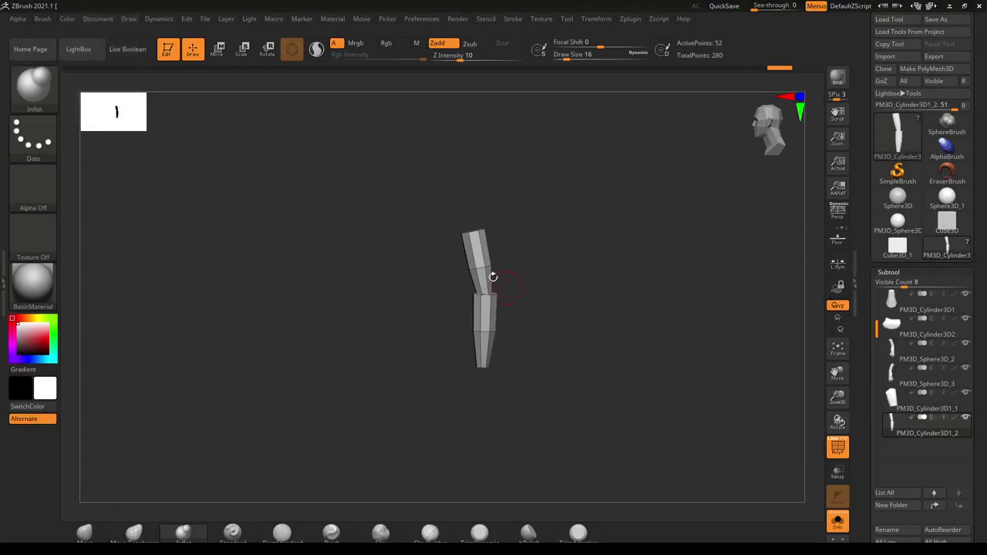
- Try SelectRect visibility selection on the lower segment of the isolated foreleg, and set the draw size to 6
{"action": "key", "text": "ctrl+shift"}
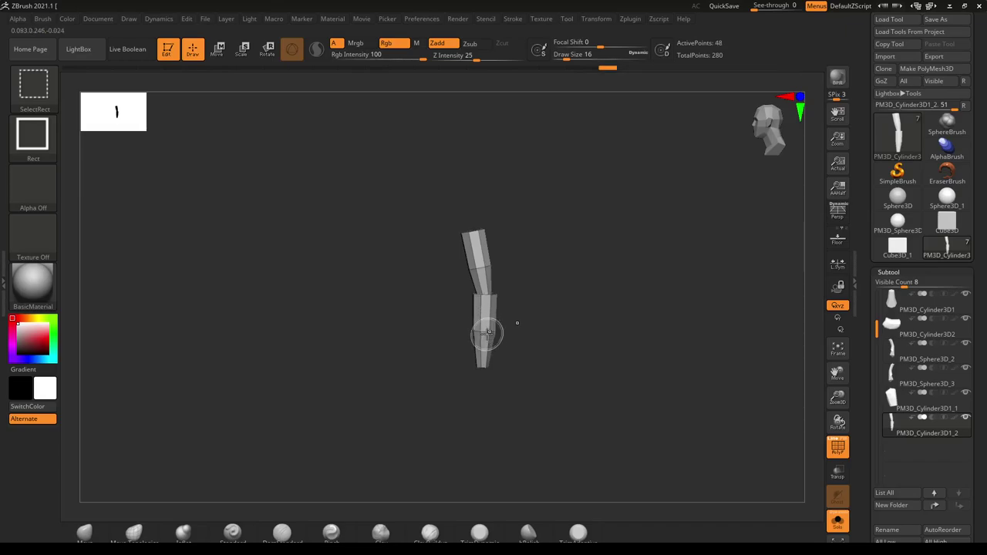
{"action": "left_click", "coordinate": [491, 372], "text": "ctrl+shift"}
{"action": "left_click_drag", "start_coordinate": [565, 265], "coordinate": [577, 359], "text": "ctrl+shift"}
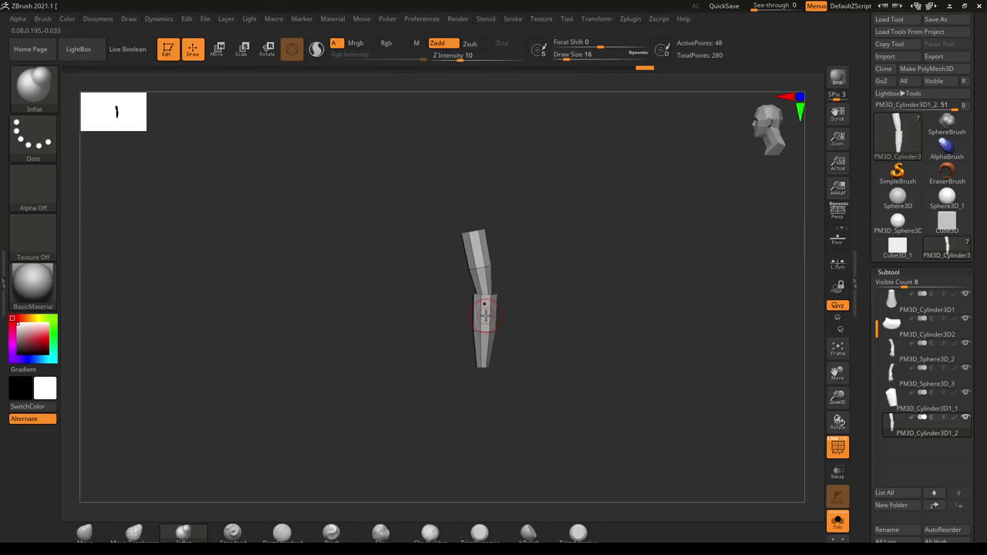
{"action": "key", "text": "s"}
{"action": "left_click_drag", "start_coordinate": [484, 315], "coordinate": [479, 315]}
- Try hiding the side polygons of the foreleg segments with SelectRect, and restore all polygons
{"action": "left_click", "coordinate": [485, 327], "text": "ctrl+shift"}
{"action": "left_click_drag", "start_coordinate": [540, 351], "coordinate": [571, 371], "text": "alt"}
{"action": "left_click", "coordinate": [551, 370], "text": "ctrl+shift"}
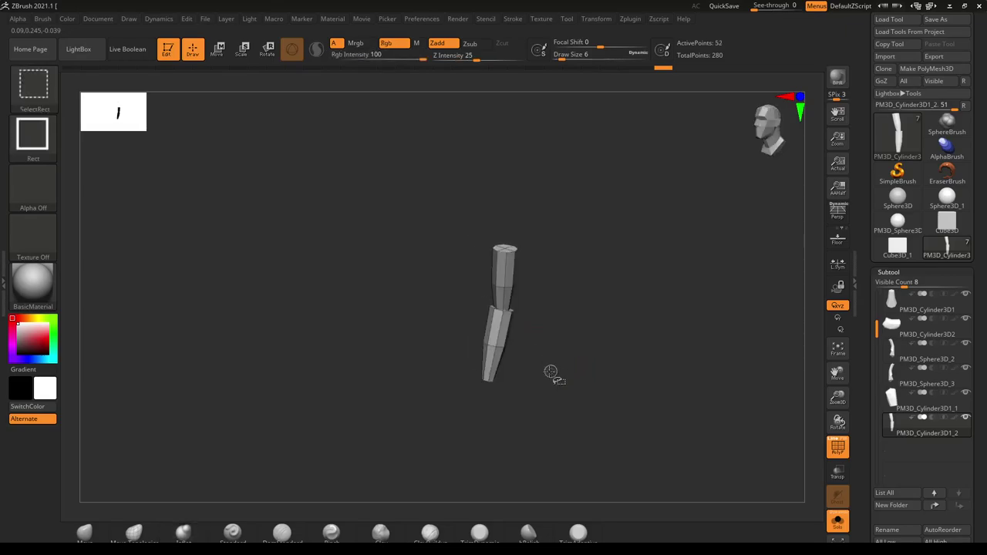
{"action": "left_click", "coordinate": [505, 351], "text": "ctrl+shift"}
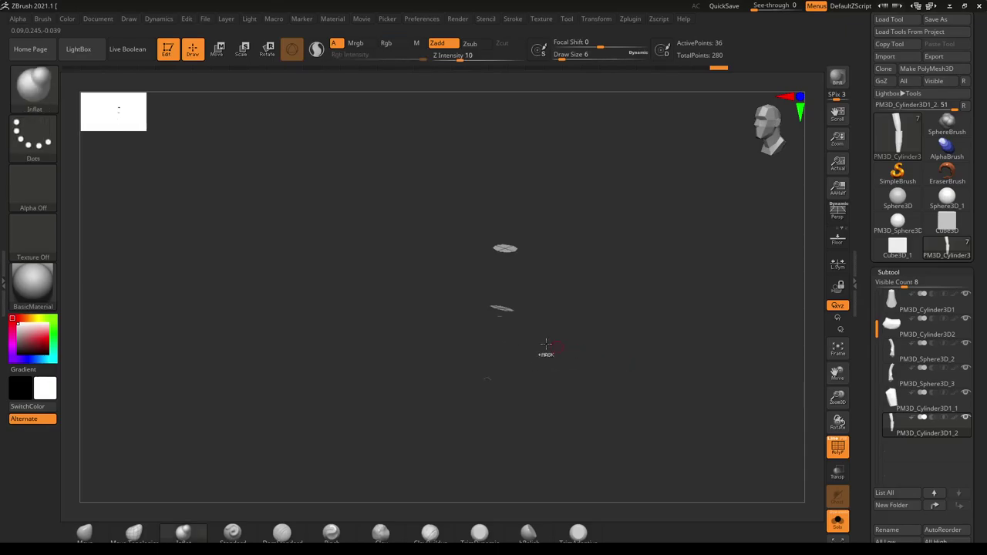
{"action": "left_click", "coordinate": [524, 337], "text": "ctrl+shift"}
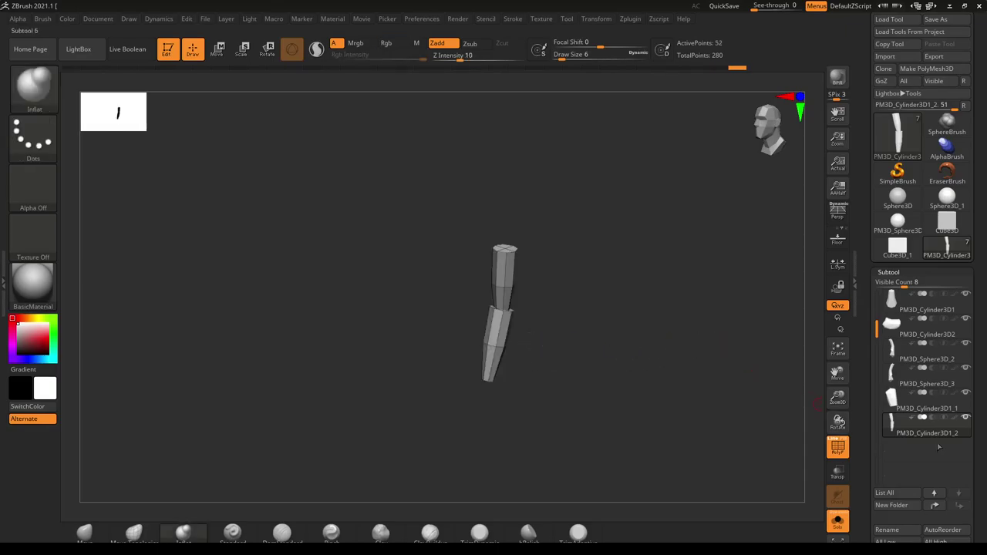
- Group the whole visible foreleg with GroupVisible, and give each segment its own polygroup with Auto Groups
{"action": "scroll", "coordinate": [970, 463], "scroll_direction": "down", "scroll_amount": 10}
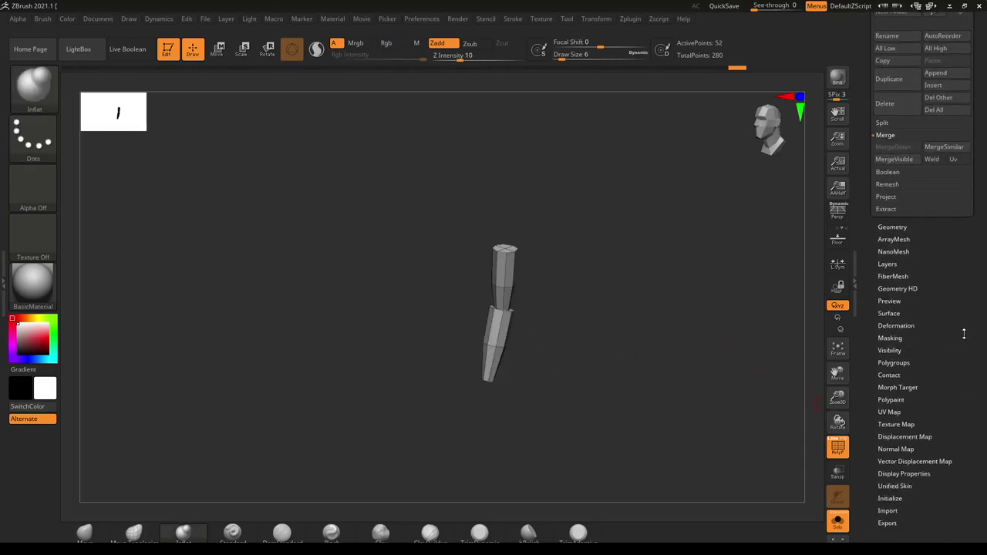
{"action": "left_click", "coordinate": [893, 362]}
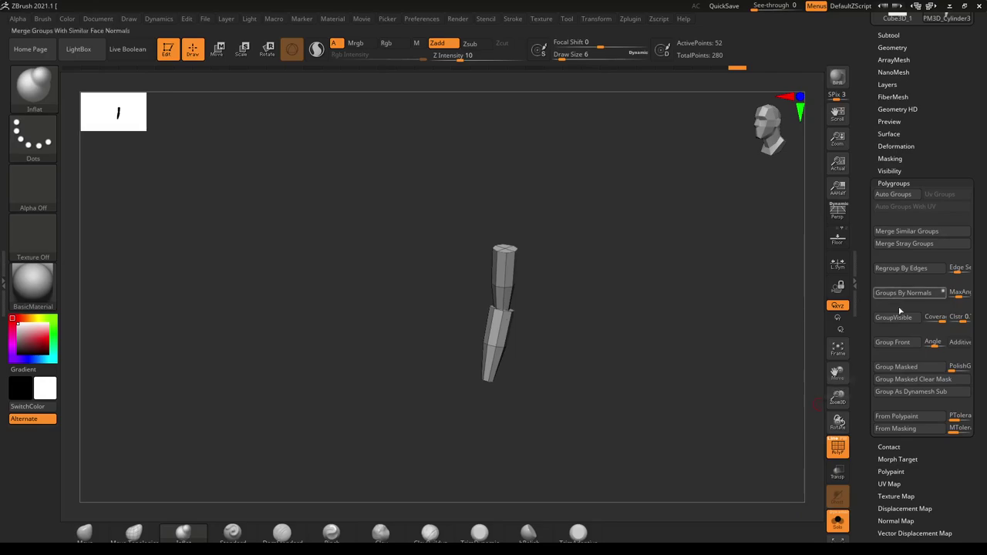
{"action": "left_click", "coordinate": [901, 320]}
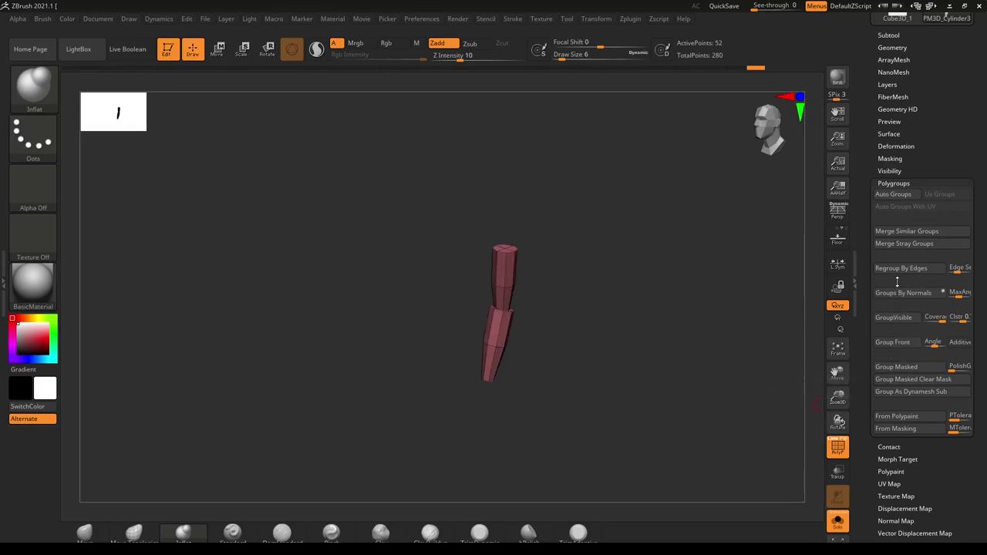
{"action": "left_click", "coordinate": [893, 194]}
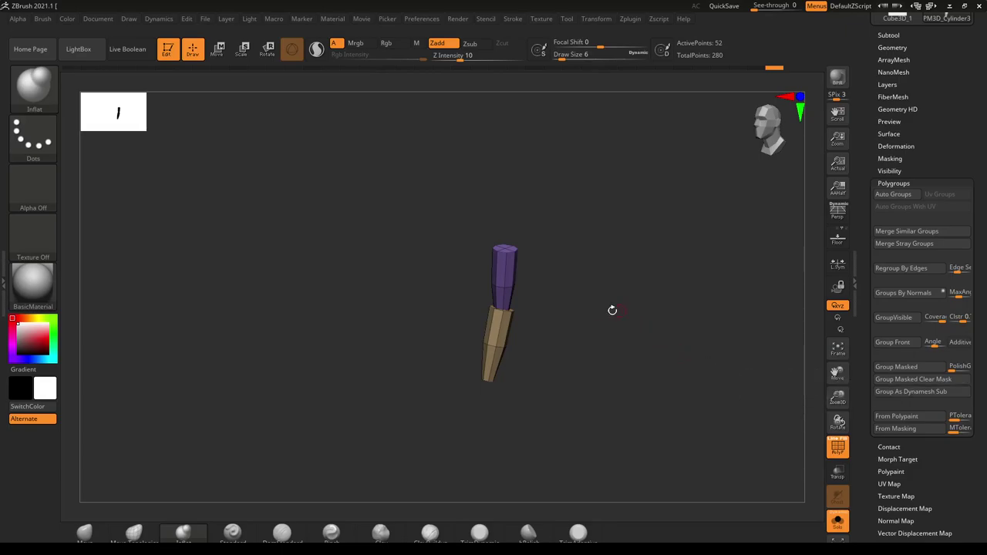
- Try SelectRect on the foreleg's two polygroups, switching visibility between the upper and lower segments
{"action": "key", "text": "ctrl+shift"}
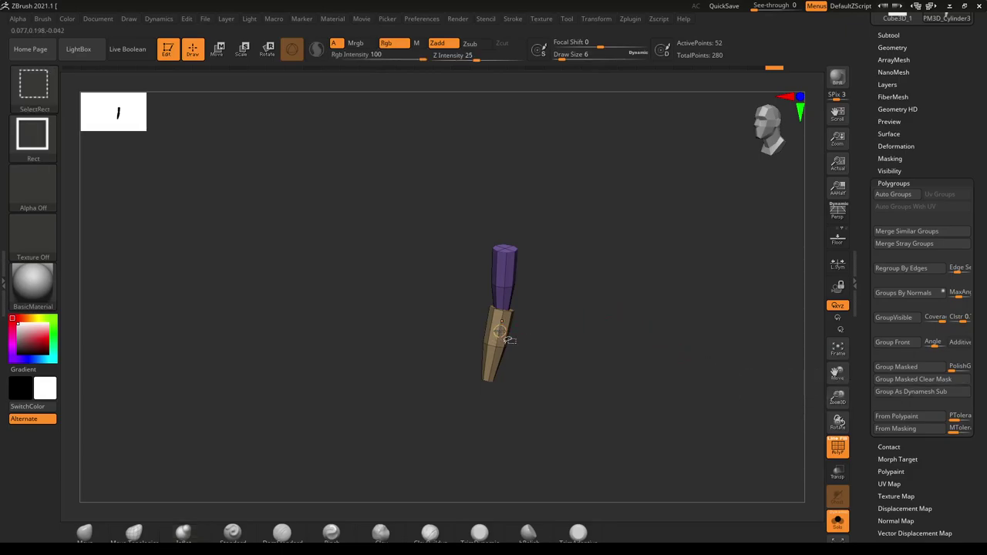
{"action": "left_click", "coordinate": [502, 332], "text": "ctrl+shift"}
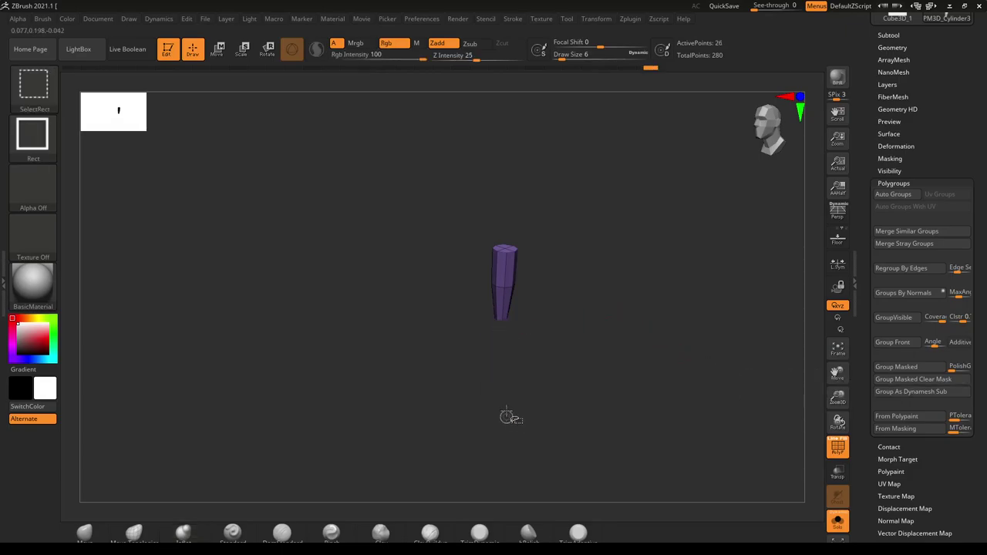
{"action": "left_click", "coordinate": [508, 288], "text": "ctrl+shift"}
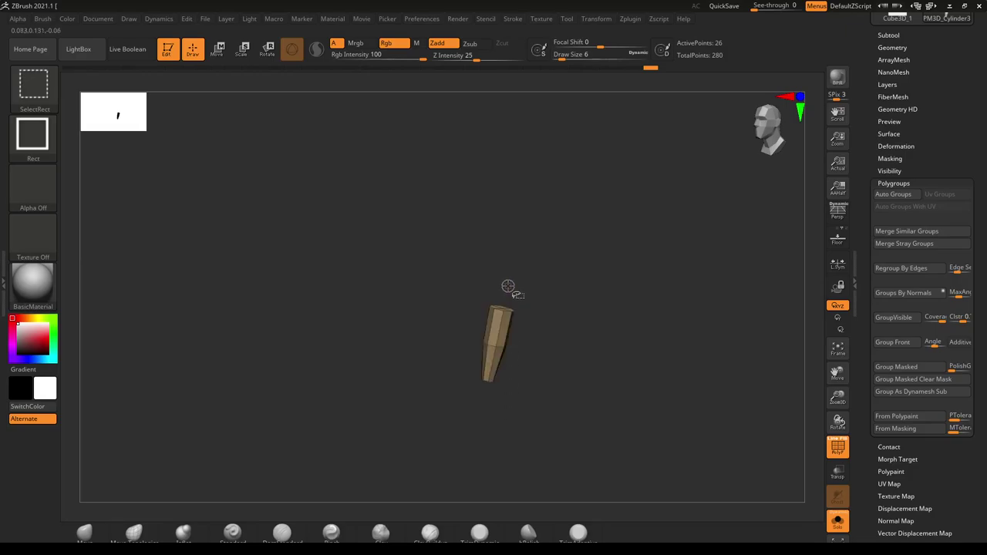
{"action": "left_click", "coordinate": [506, 333], "text": "ctrl+shift"}
{"action": "left_click", "coordinate": [507, 276], "text": "ctrl+shift"}
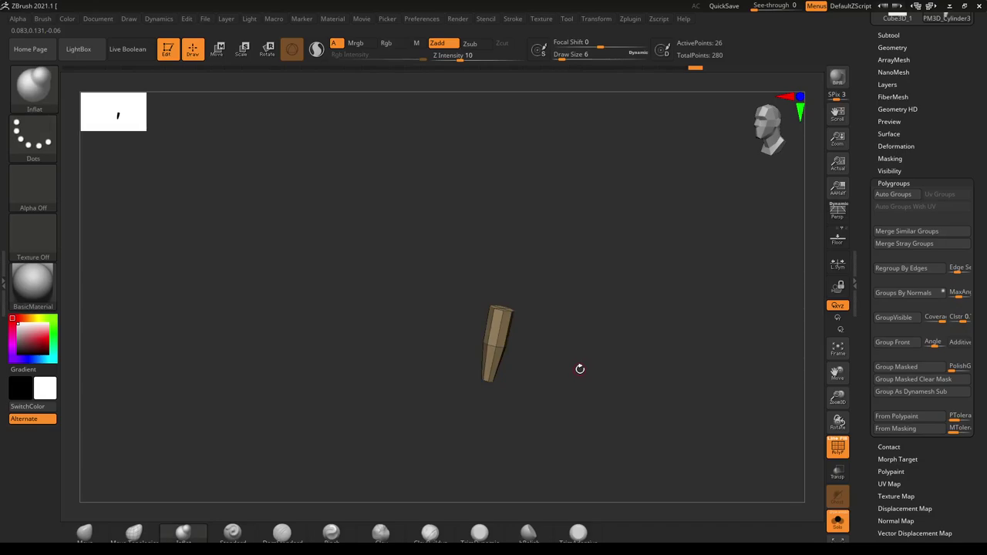
- Show the whole foreleg and divide it into separate subtools with Split To Parts
{"action": "scroll", "coordinate": [933, 193], "scroll_direction": "up", "scroll_amount": 5}
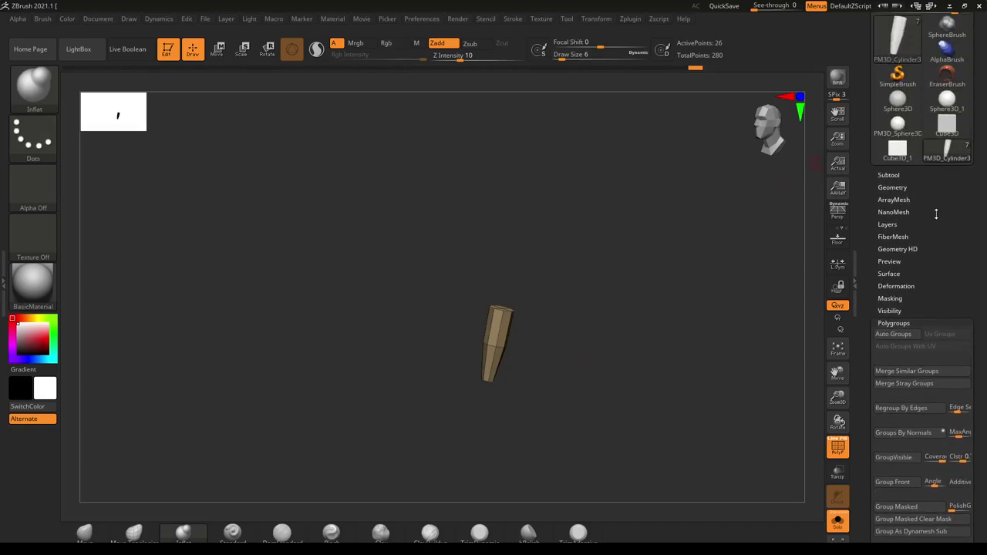
{"action": "left_click", "coordinate": [890, 175]}
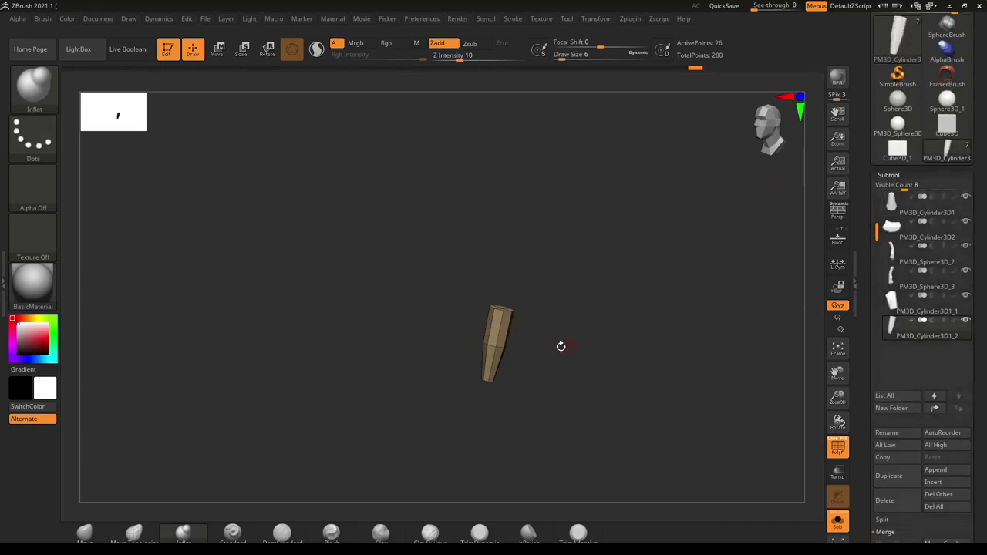
{"action": "left_click", "coordinate": [576, 440], "text": "ctrl+shift"}
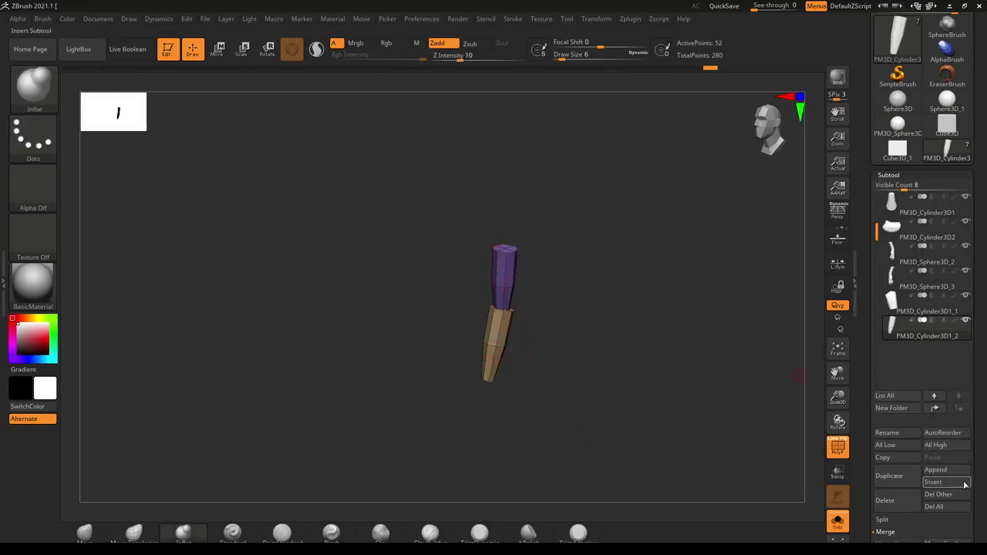
{"action": "left_click_drag", "start_coordinate": [979, 469], "coordinate": [975, 394]}
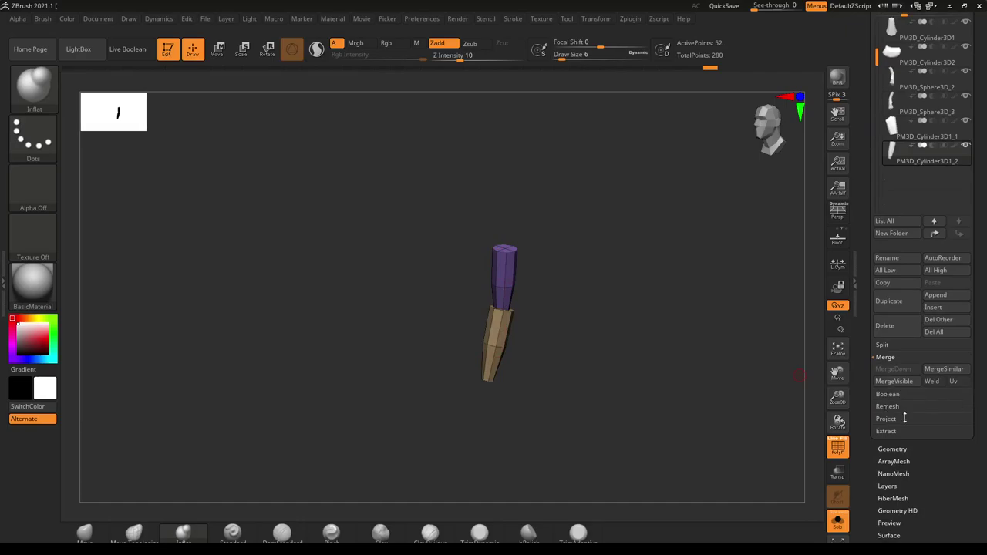
{"action": "left_click", "coordinate": [881, 345]}
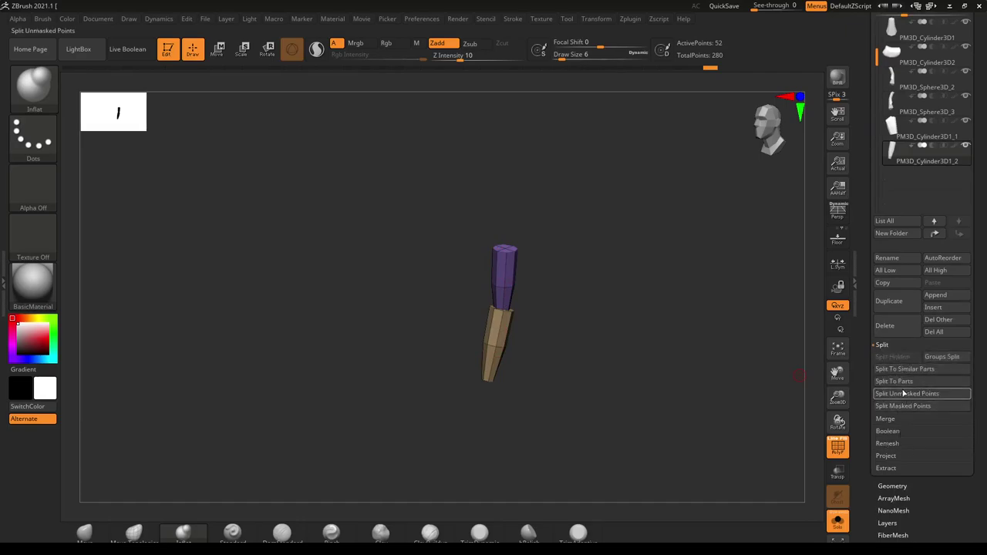
{"action": "left_click", "coordinate": [899, 383]}
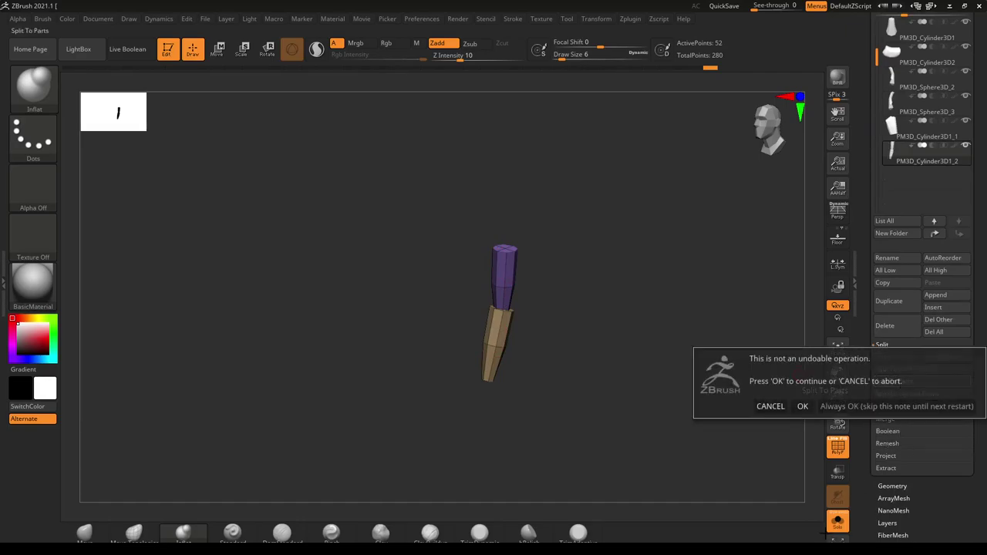
{"action": "left_click", "coordinate": [802, 406]}
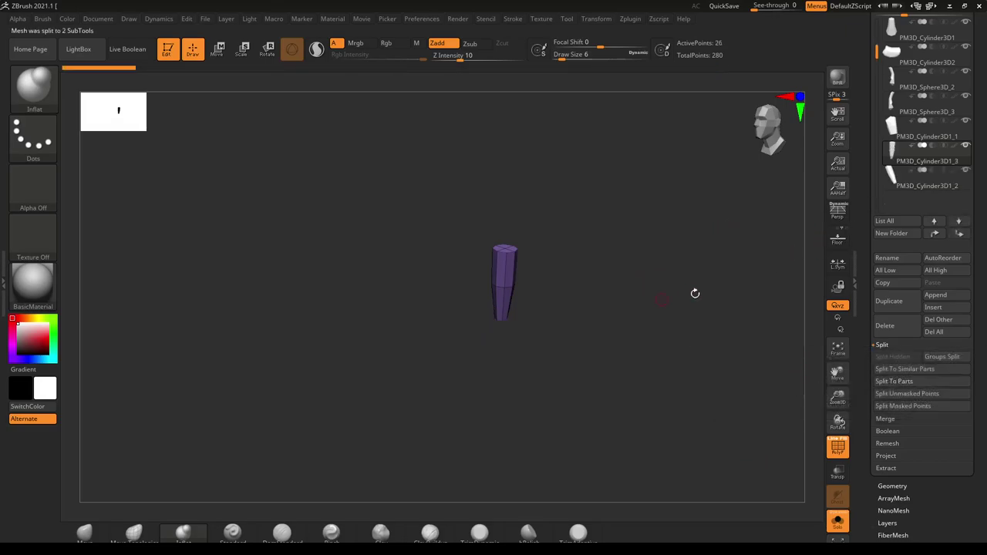
- Turn off Solo, set See-through to 36, and line up the horse's side view with the reference image
{"action": "left_click", "coordinate": [838, 522]}
{"action": "mouse_move", "coordinate": [630, 394]}
{"action": "left_mouse_down"}
{"action": "mouse_move", "coordinate": [595, 392]}
{"action": "mouse_move", "coordinate": [598, 379]}
{"action": "left_mouse_up"}
{"action": "key", "text": "b"}
{"action": "key", "text": "d"}
{"action": "key", "text": "s"}
{"action": "key", "text": "b"}
{"action": "key", "text": "i"}
{"action": "key", "text": "n"}
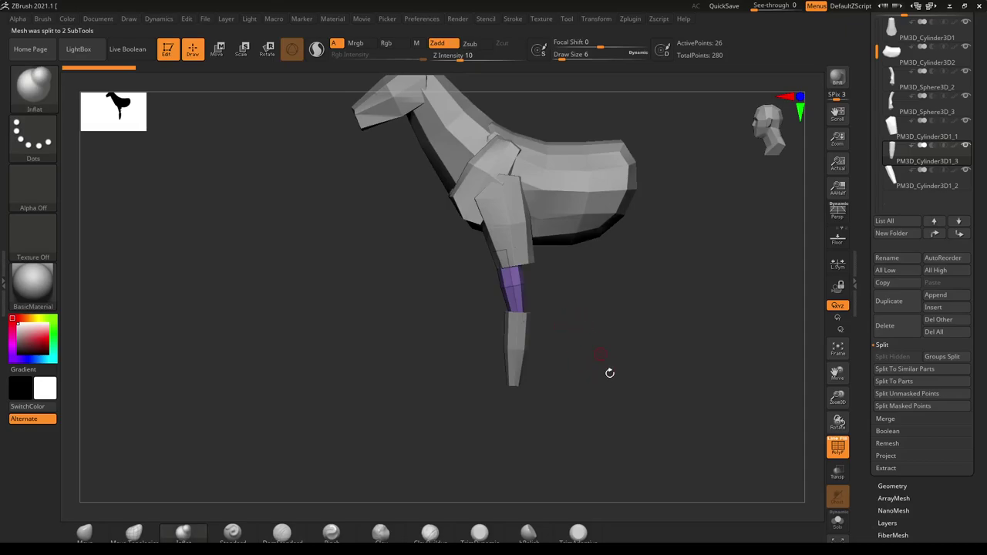
{"action": "left_click_drag", "start_coordinate": [760, 11], "coordinate": [771, 11]}
{"action": "left_click_drag", "start_coordinate": [646, 297], "coordinate": [559, 370], "text": "alt"}
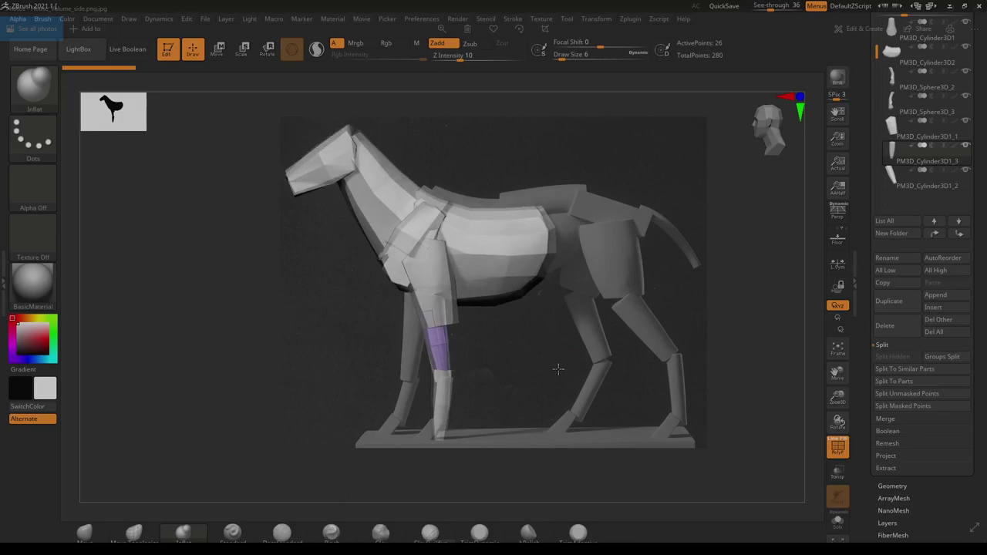
- Make the lowest foreleg segment the active subtool and insert a Cylinder3D as a new subtool below it
{"action": "key", "text": "ctrl"}
{"action": "left_click", "coordinate": [446, 390], "text": "alt"}
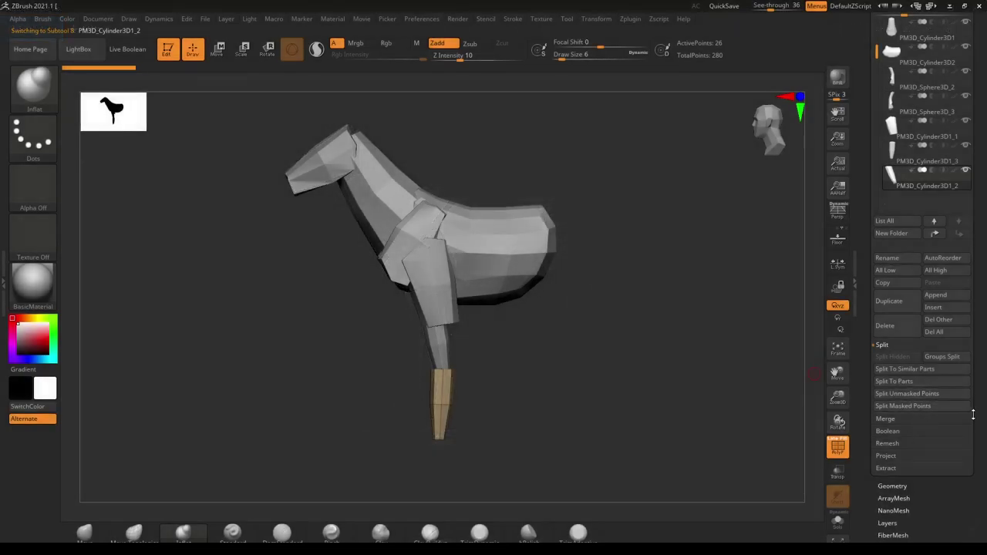
{"action": "left_click_drag", "start_coordinate": [974, 518], "coordinate": [977, 461]}
{"action": "scroll", "coordinate": [977, 461], "scroll_direction": "down", "scroll_amount": 5}
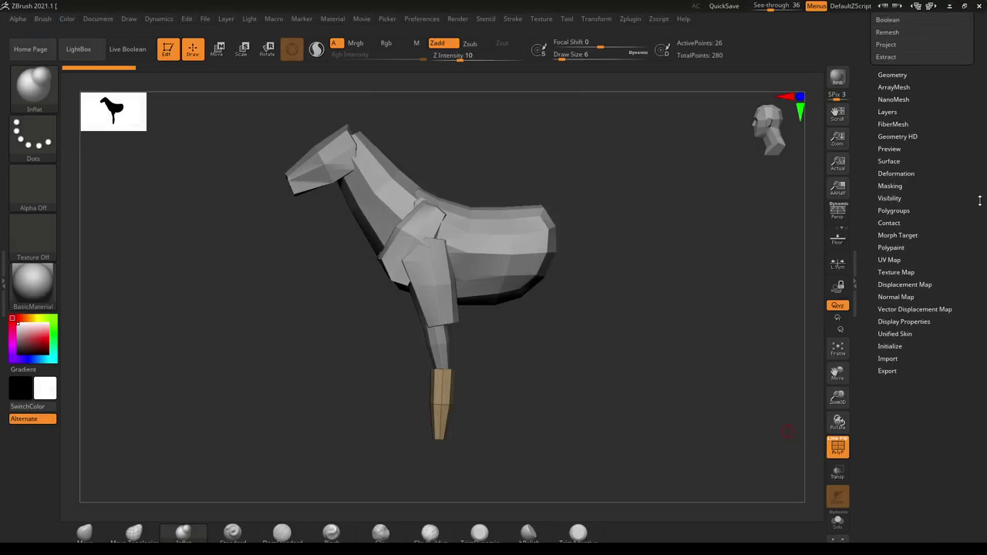
{"action": "scroll", "coordinate": [967, 293], "scroll_direction": "up", "scroll_amount": 3}
{"action": "scroll", "coordinate": [914, 284], "scroll_direction": "up", "scroll_amount": 2}
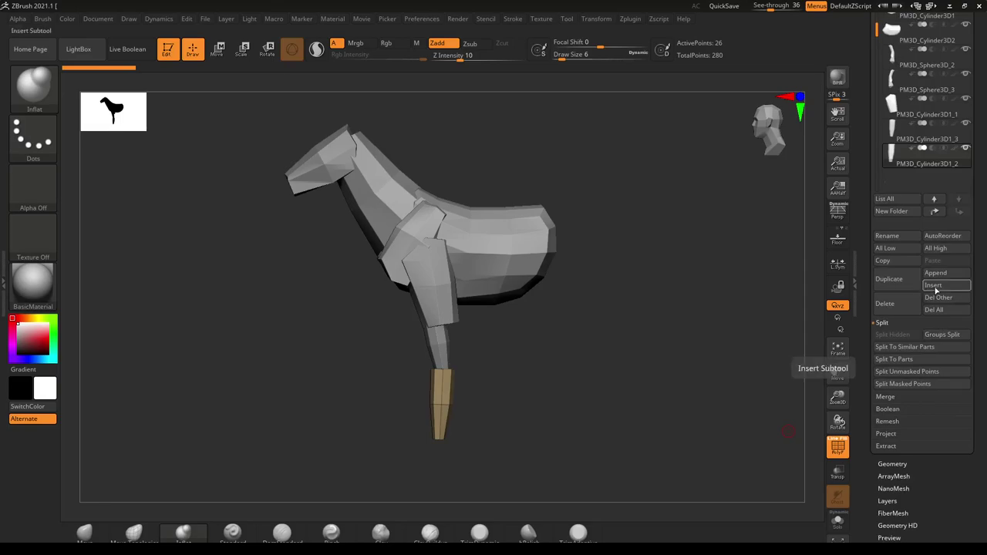
{"action": "left_click", "coordinate": [932, 288]}
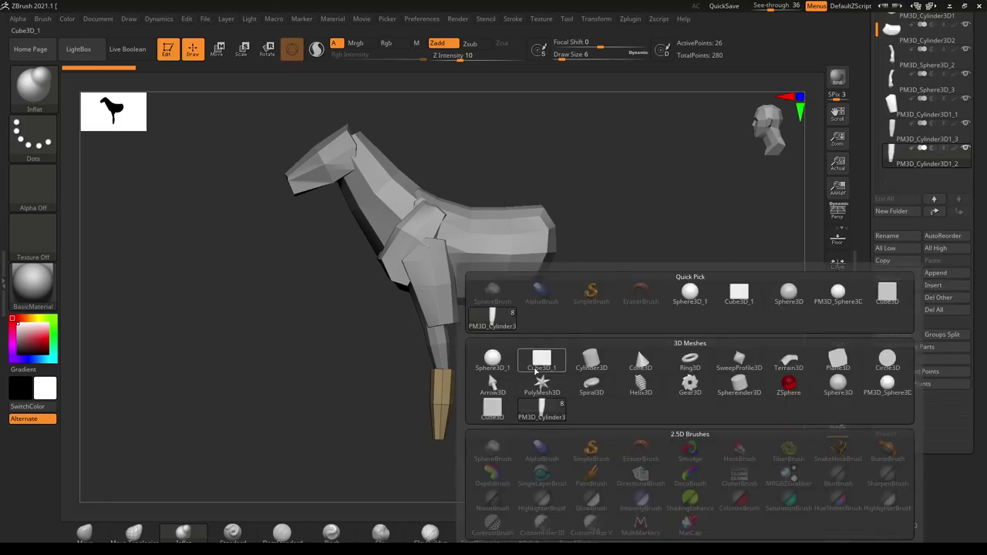
{"action": "left_click", "coordinate": [591, 360]}
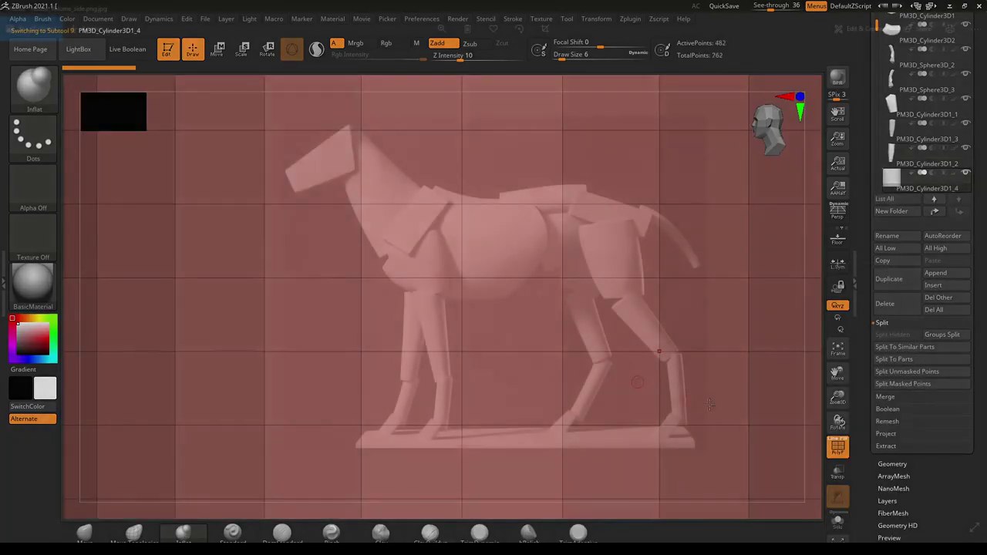
- Reinitialize the inserted cylinder as a low-poly QCyl X, and replace that with a QCyl Z at resolution 2
{"action": "mouse_move", "coordinate": [953, 494]}
{"action": "left_mouse_down"}
{"action": "mouse_move", "coordinate": [948, 469]}
{"action": "mouse_move", "coordinate": [947, 485]}
{"action": "left_mouse_up"}
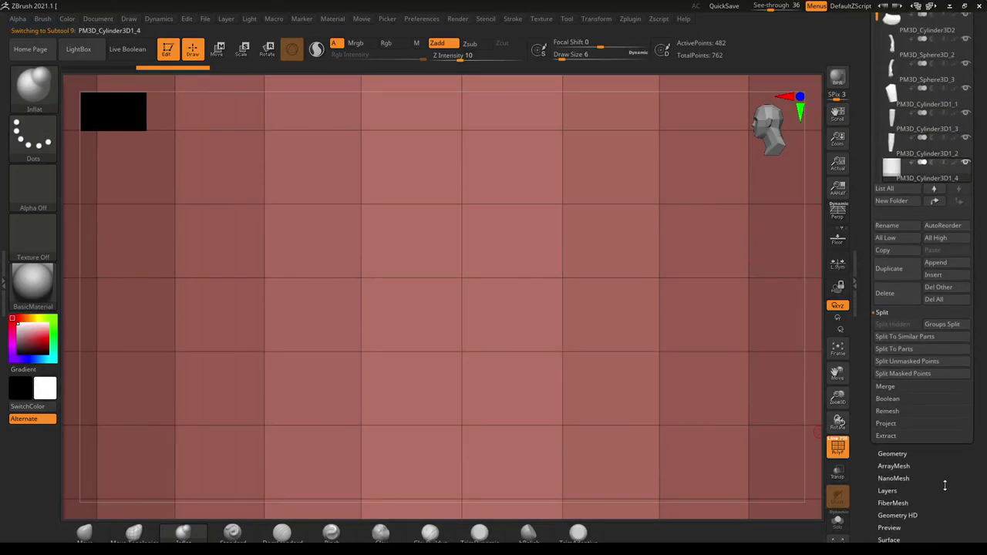
{"action": "scroll", "coordinate": [946, 496], "scroll_direction": "up", "scroll_amount": 5}
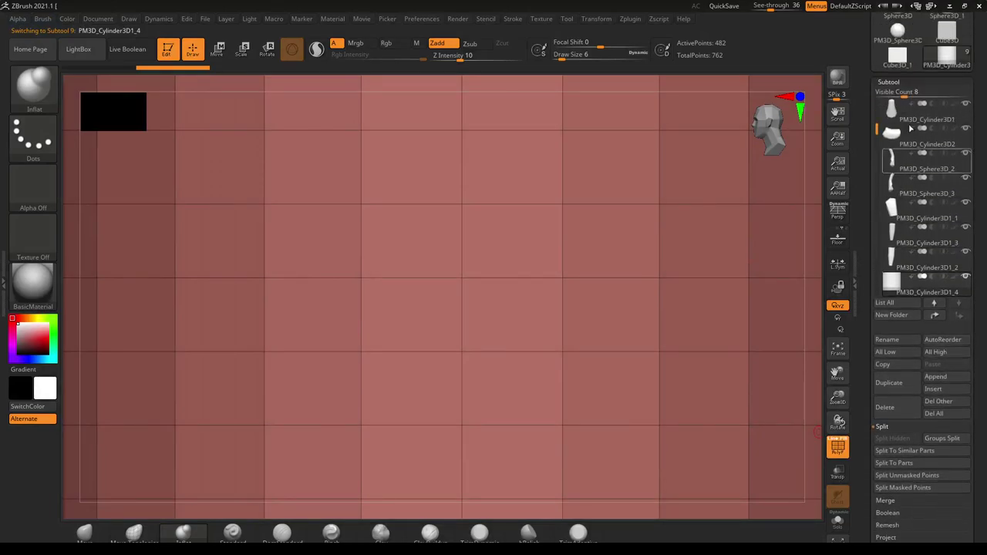
{"action": "scroll", "coordinate": [951, 112], "scroll_direction": "up", "scroll_amount": 1}
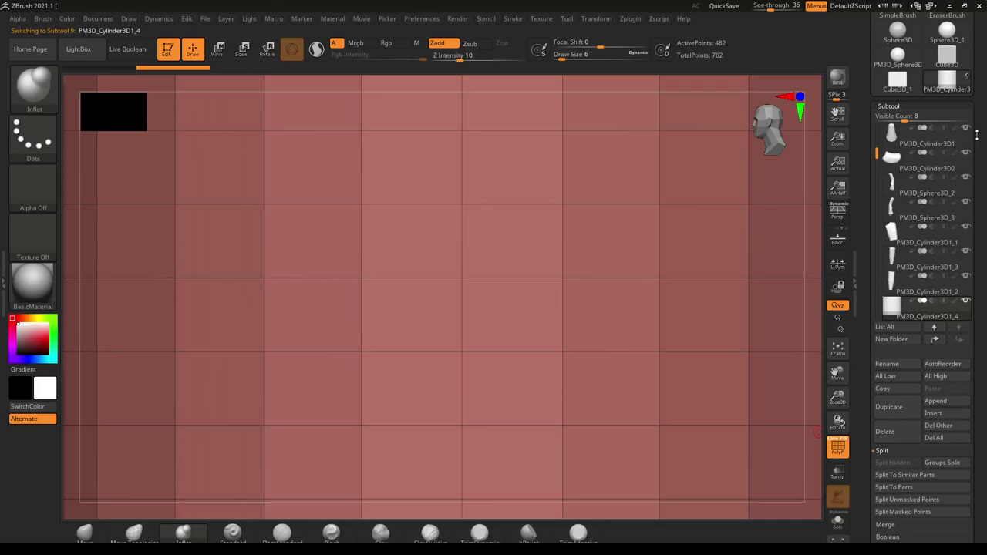
{"action": "mouse_move", "coordinate": [895, 207]}
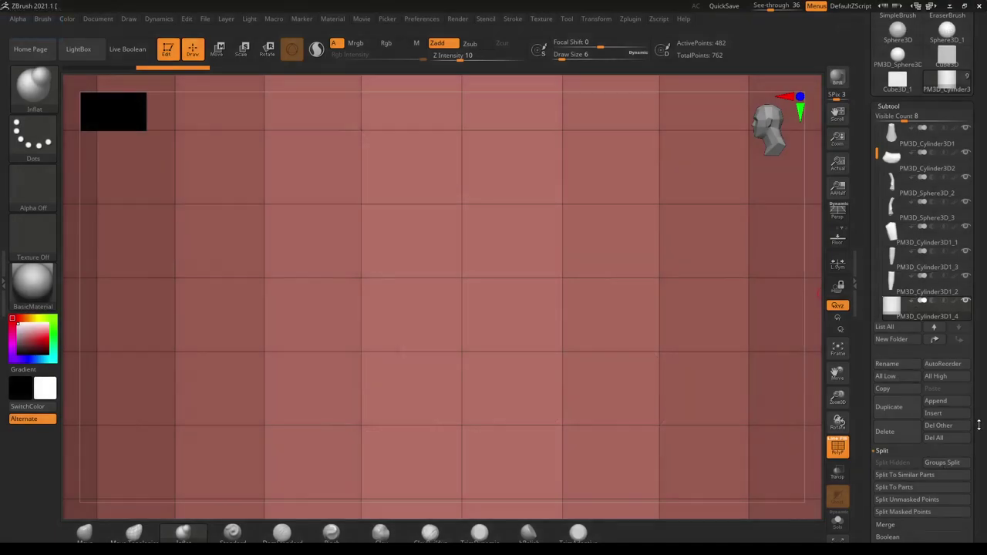
{"action": "scroll", "coordinate": [965, 329], "scroll_direction": "down", "scroll_amount": 5}
{"action": "scroll", "coordinate": [964, 330], "scroll_direction": "down", "scroll_amount": 5}
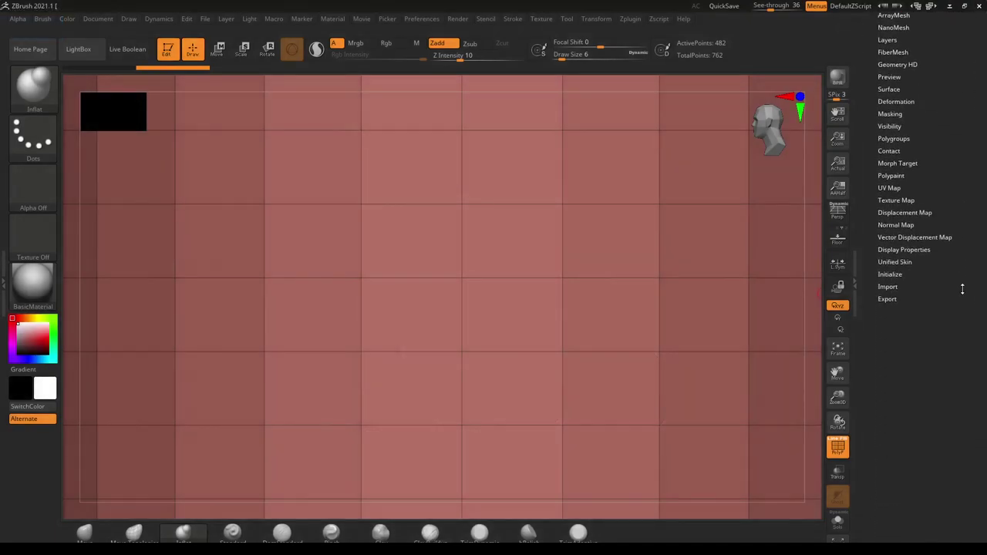
{"action": "left_click", "coordinate": [889, 274]}
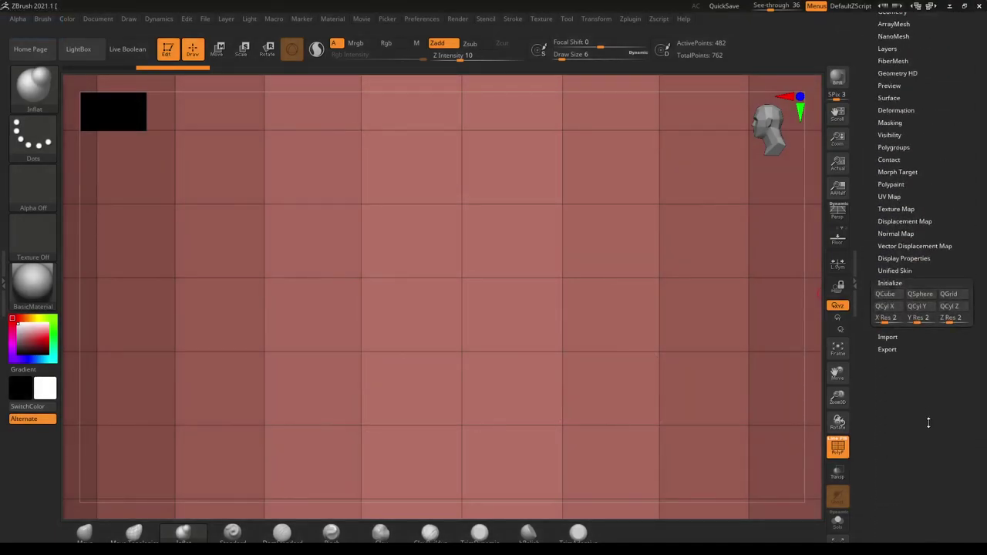
{"action": "scroll", "coordinate": [926, 386], "scroll_direction": "up", "scroll_amount": 2}
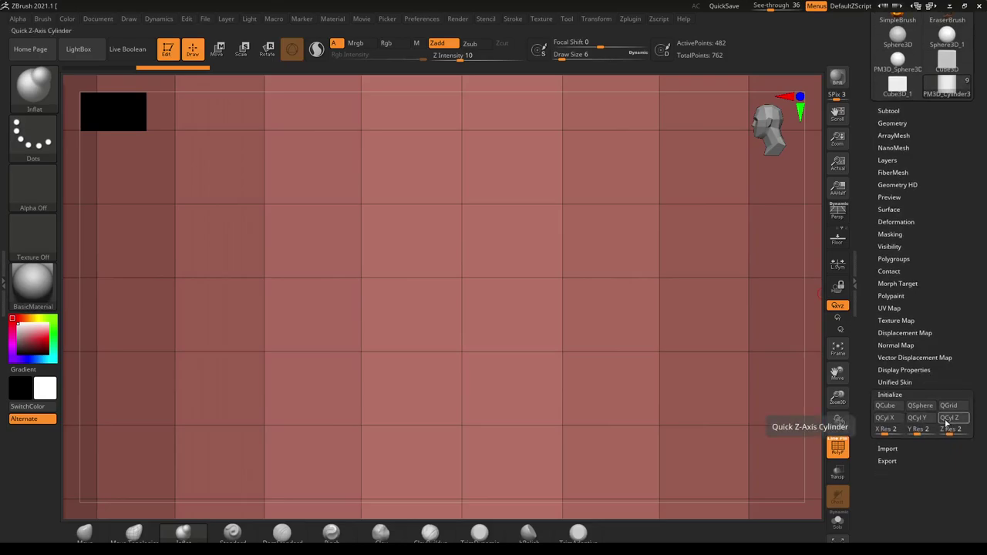
{"action": "left_click", "coordinate": [891, 421]}
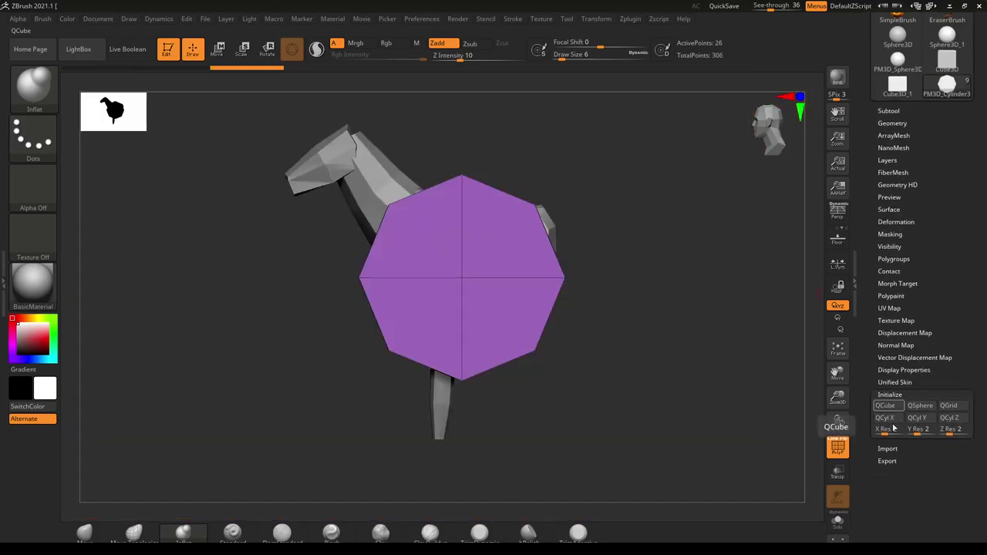
{"action": "left_click", "coordinate": [948, 418]}
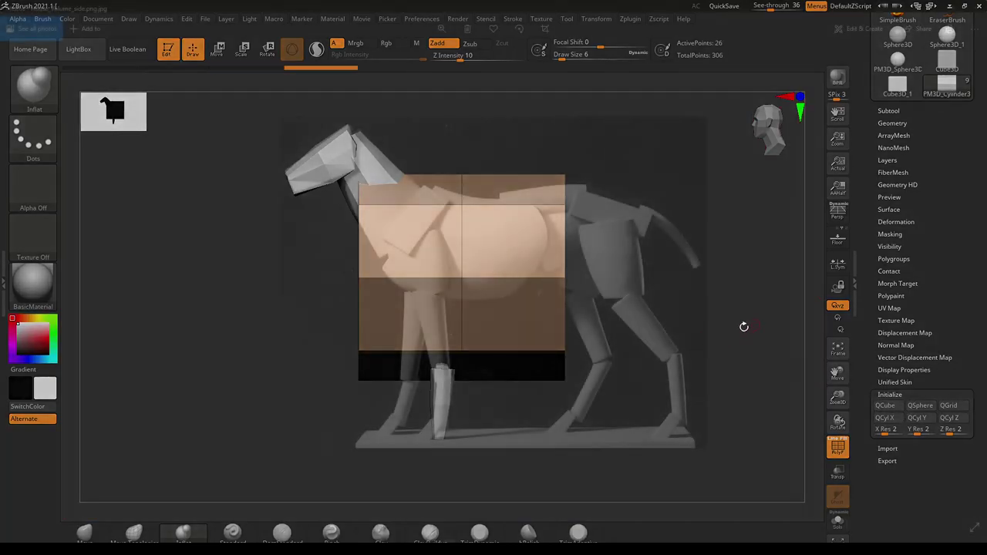
- Append a sphere primitive to the horse's subtool list
{"action": "left_click_drag", "start_coordinate": [955, 225], "coordinate": [954, 343]}
{"action": "left_click", "coordinate": [884, 229]}
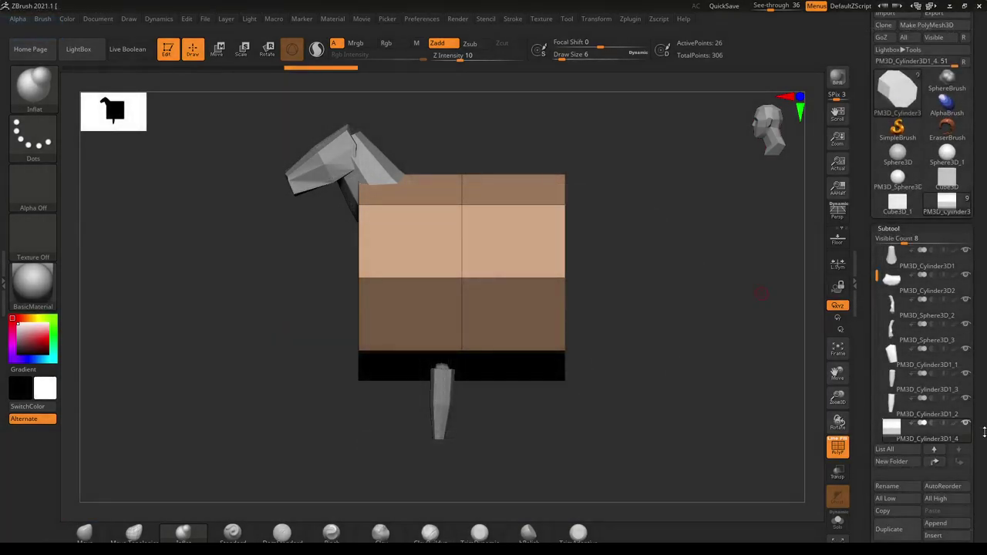
{"action": "left_click_drag", "start_coordinate": [983, 437], "coordinate": [984, 269]}
{"action": "left_click", "coordinate": [950, 357]}
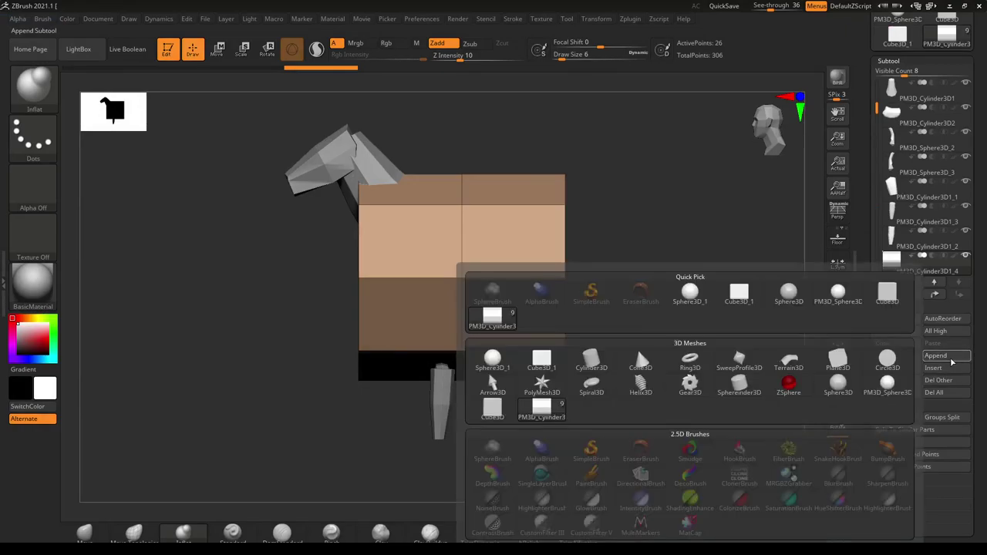
{"action": "left_click", "coordinate": [542, 360]}
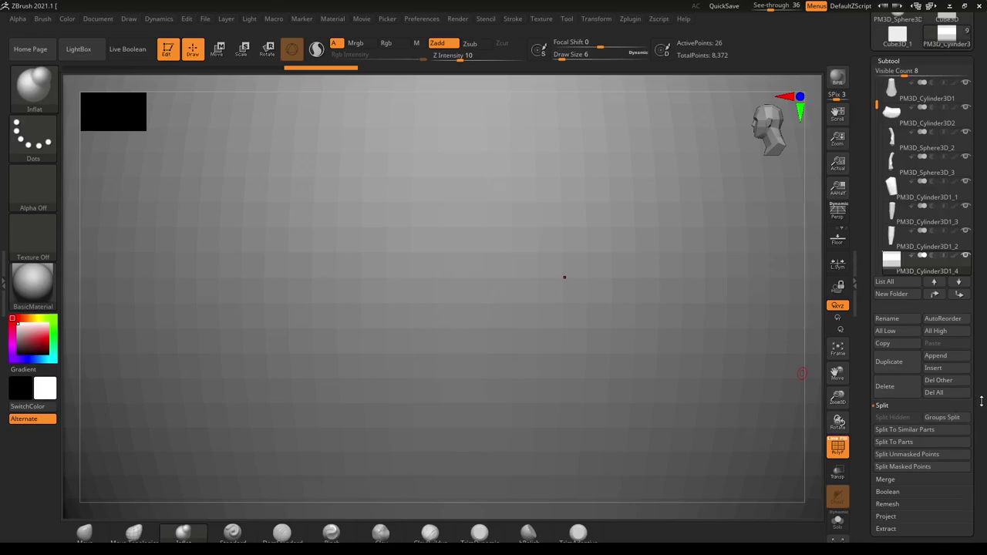
{"action": "left_click_drag", "start_coordinate": [981, 402], "coordinate": [972, 446]}
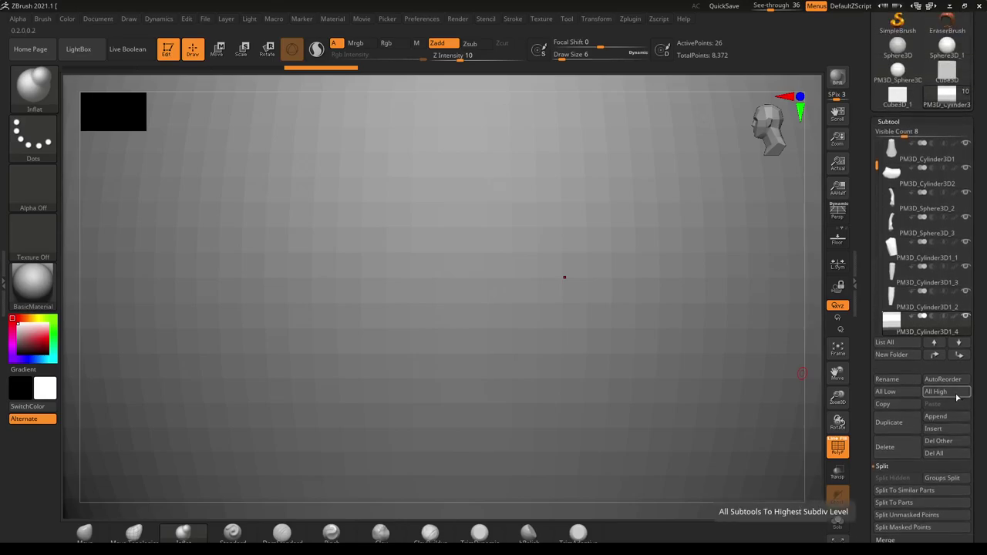
{"action": "mouse_move", "coordinate": [906, 339]}
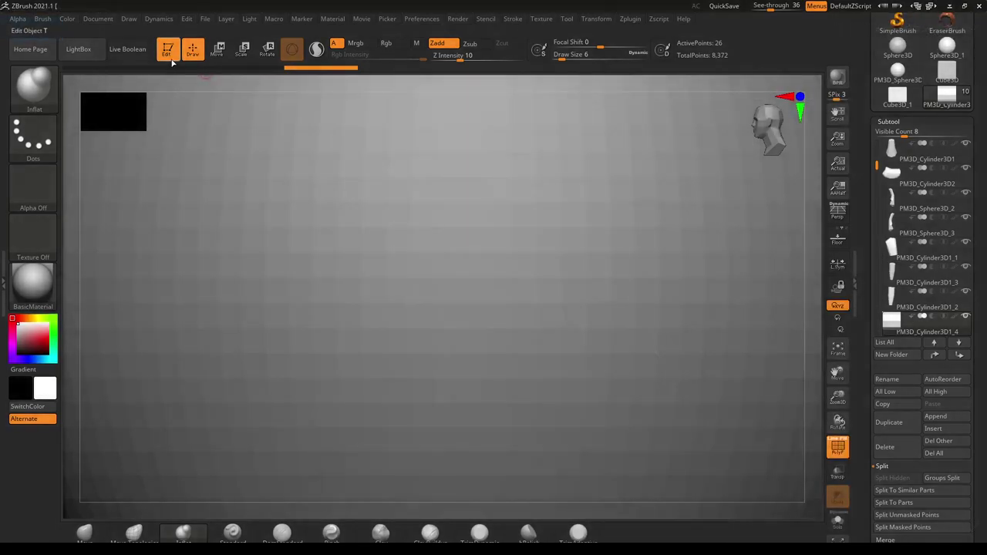
- Set See-through to 0 and draw a new Sphere3D_1 on a cleared canvas, ready in Edit mode
{"action": "left_click", "coordinate": [171, 52]}
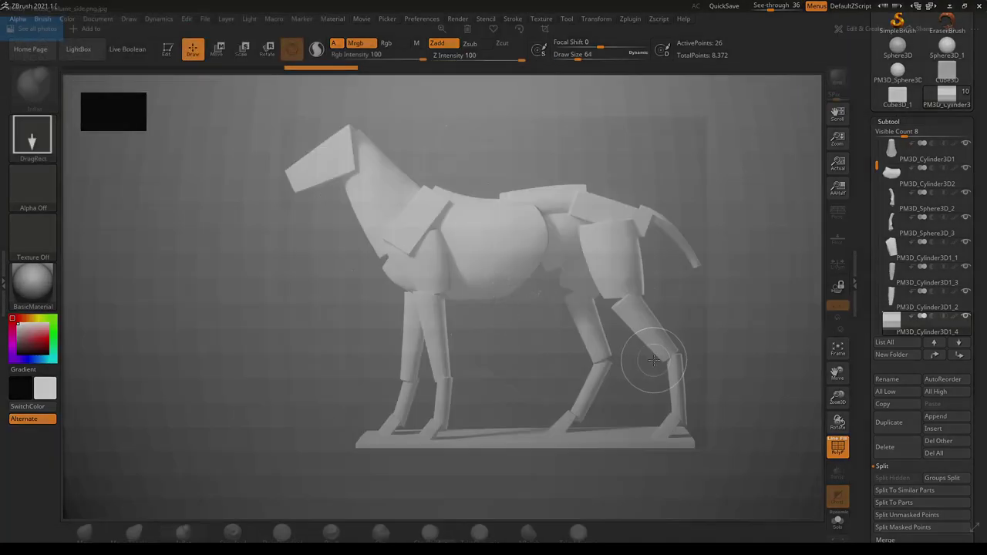
{"action": "left_click_drag", "start_coordinate": [777, 6], "coordinate": [729, 6]}
{"action": "scroll", "coordinate": [983, 137], "scroll_direction": "up", "scroll_amount": 5}
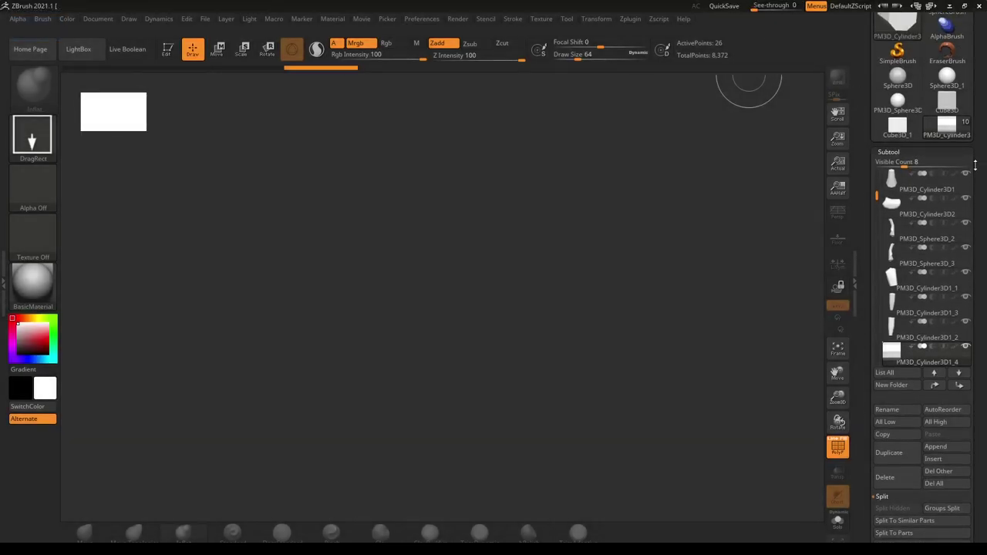
{"action": "left_click", "coordinate": [902, 151]}
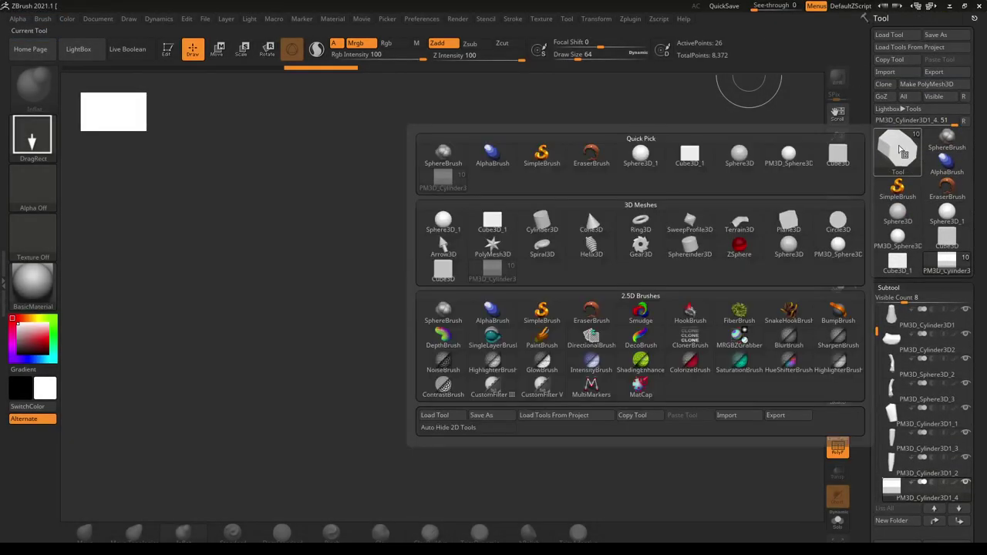
{"action": "left_click", "coordinate": [443, 222]}
{"action": "mouse_move", "coordinate": [458, 257]}
{"action": "left_mouse_down"}
{"action": "mouse_move", "coordinate": [456, 309]}
{"action": "mouse_move", "coordinate": [549, 395]}
{"action": "left_mouse_up"}
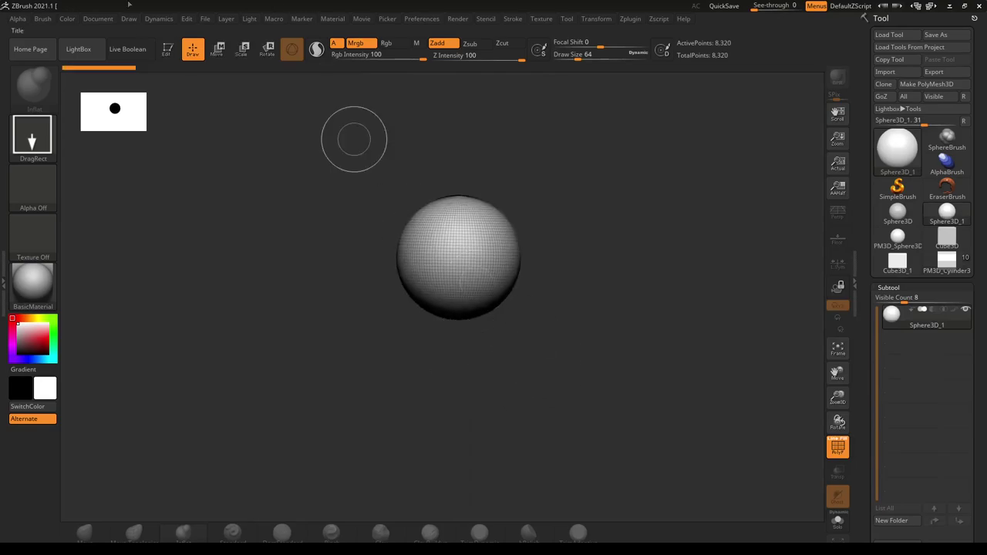
{"action": "left_click", "coordinate": [168, 48]}
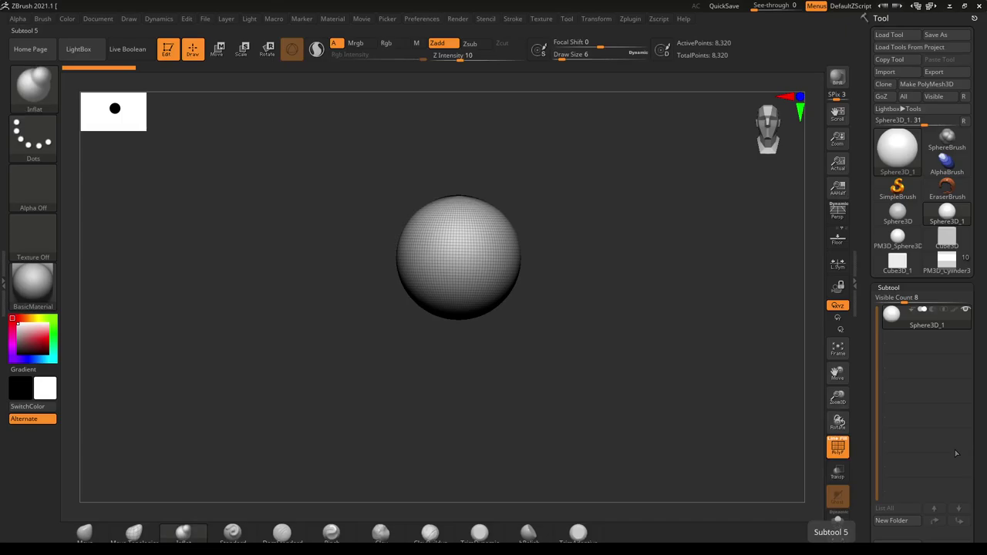
- Try to sculpt on the primitive sphere with the Inflat brush, and check the Move gizmo on it
{"action": "left_click_drag", "start_coordinate": [979, 440], "coordinate": [973, 321]}
{"action": "scroll", "coordinate": [972, 332], "scroll_direction": "down", "scroll_amount": 1}
{"action": "scroll", "coordinate": [969, 385], "scroll_direction": "up", "scroll_amount": 10}
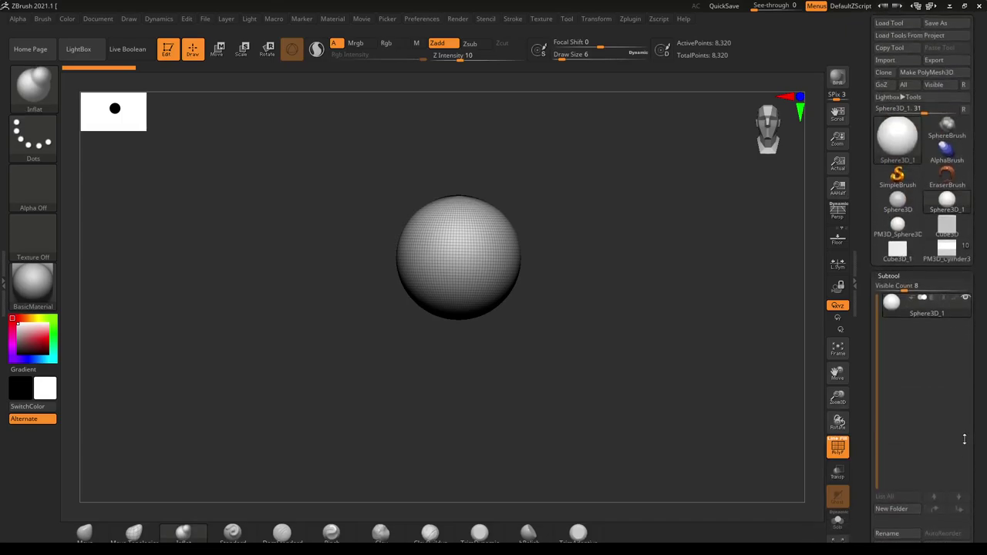
{"action": "mouse_move", "coordinate": [925, 327]}
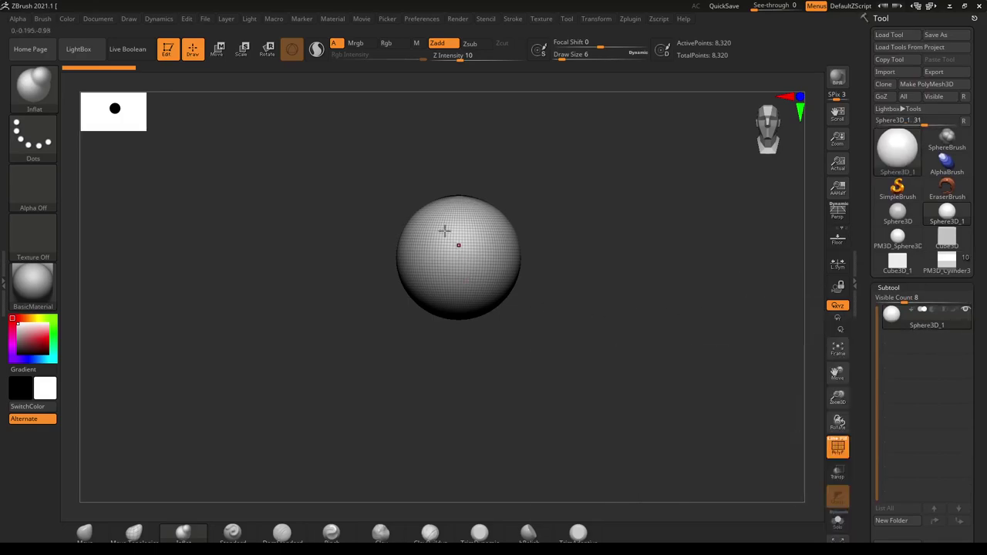
{"action": "left_click", "coordinate": [490, 253]}
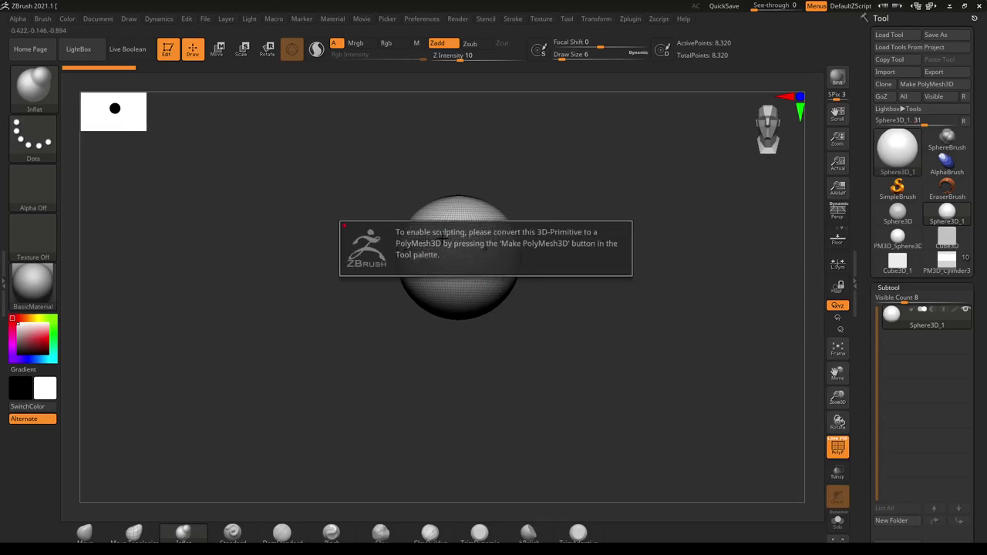
{"action": "left_click", "coordinate": [219, 51]}
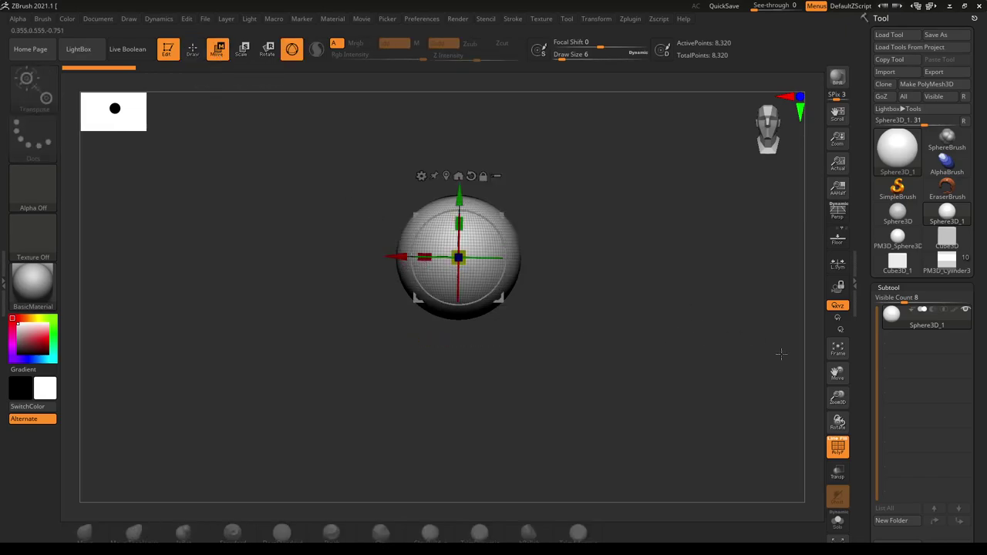
{"action": "left_click", "coordinate": [193, 49]}
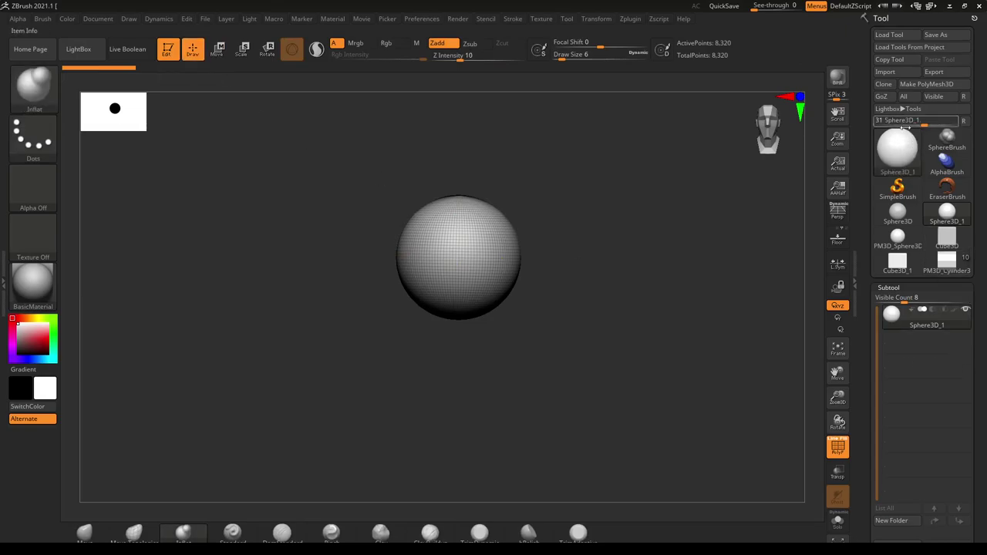
- Convert the sphere to a PolyMesh3D and append another Sphere3D_1 to it as a second subtool
{"action": "left_click", "coordinate": [932, 85]}
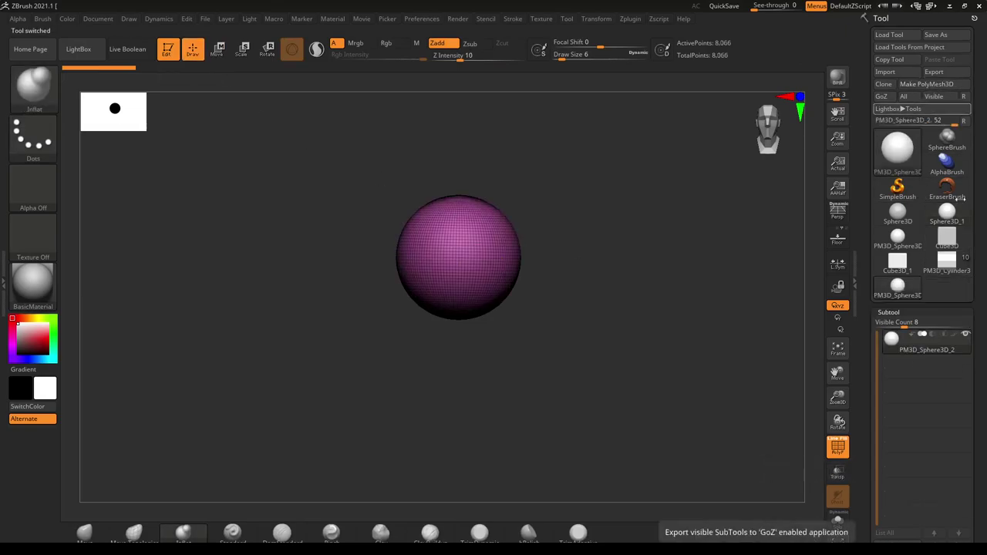
{"action": "scroll", "coordinate": [982, 409], "scroll_direction": "down", "scroll_amount": 5}
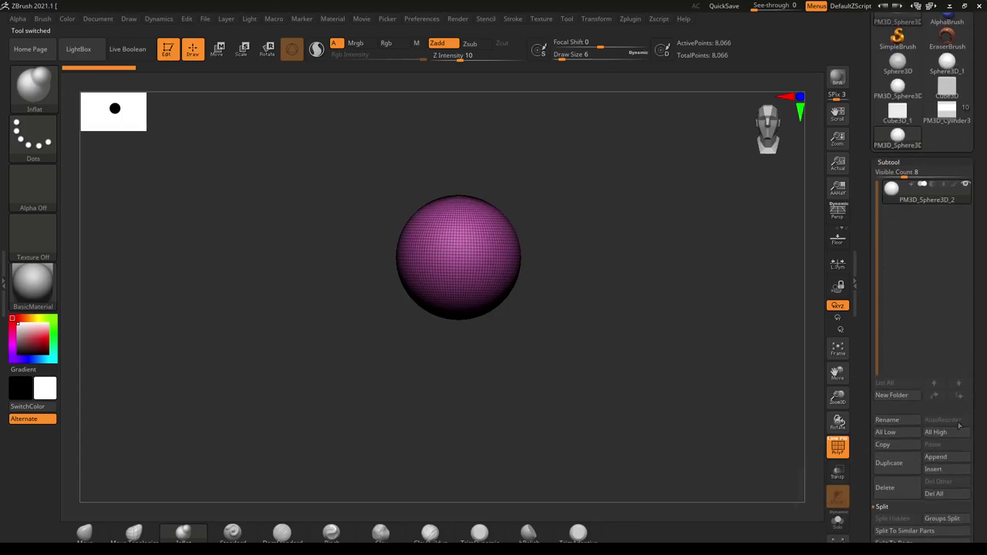
{"action": "left_click", "coordinate": [945, 461]}
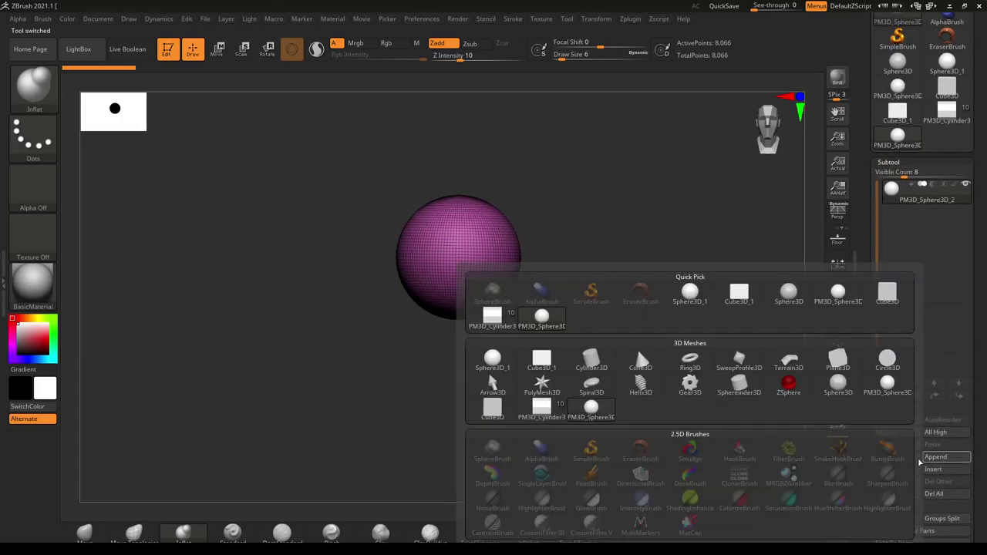
{"action": "left_click", "coordinate": [498, 364]}
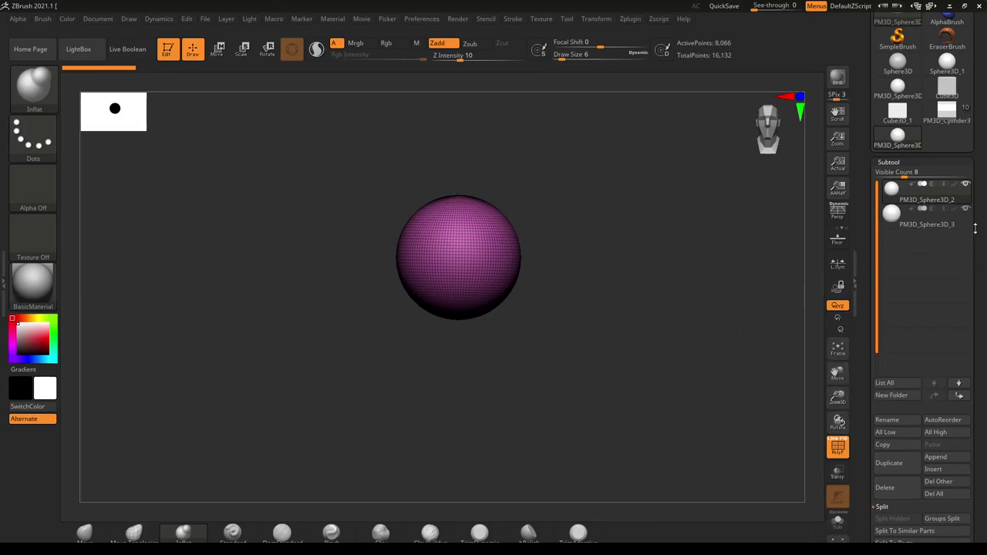
{"action": "left_click", "coordinate": [948, 474]}
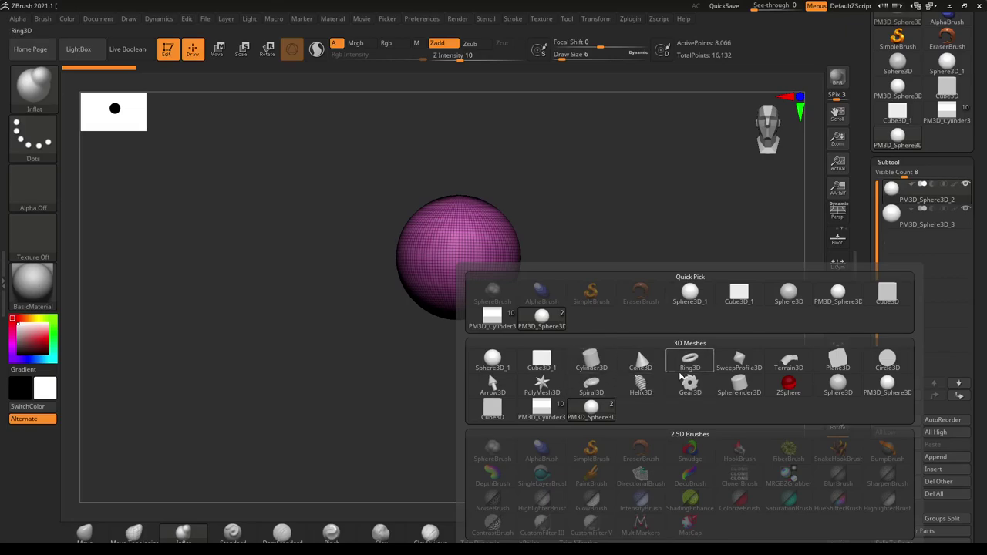
{"action": "left_click_drag", "start_coordinate": [981, 308], "coordinate": [983, 308]}
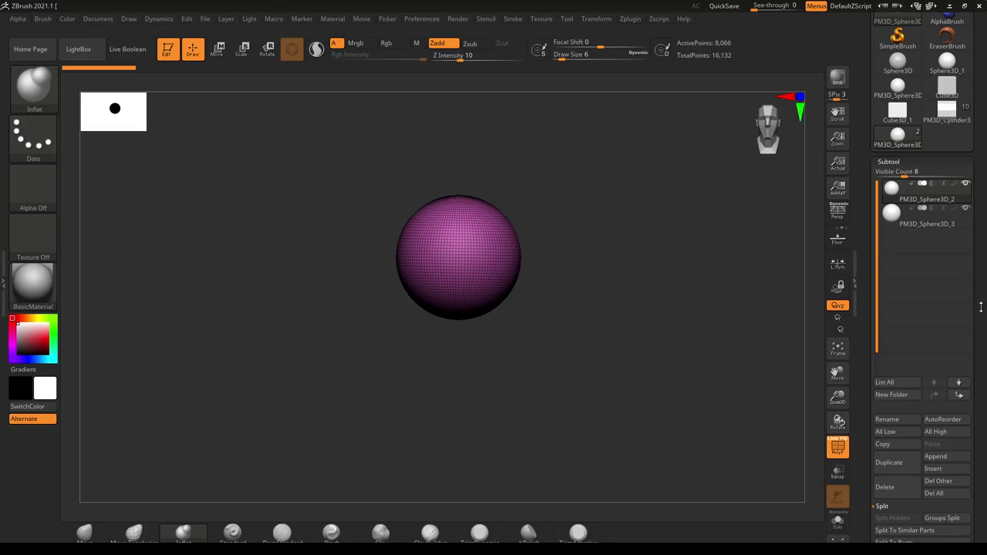
{"action": "left_click", "coordinate": [929, 219]}
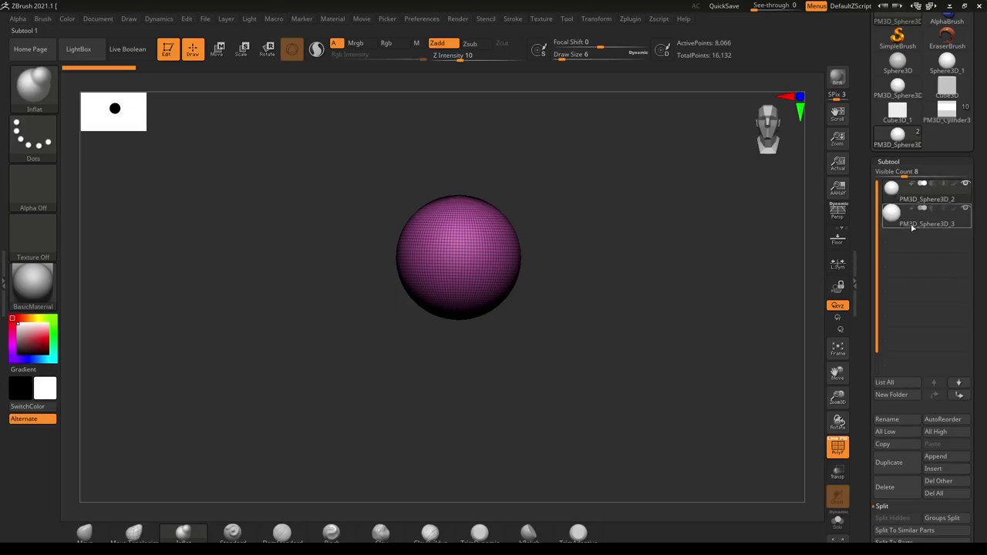
{"action": "left_click", "coordinate": [894, 199]}
{"action": "left_click", "coordinate": [930, 216]}
{"action": "left_click", "coordinate": [918, 194]}
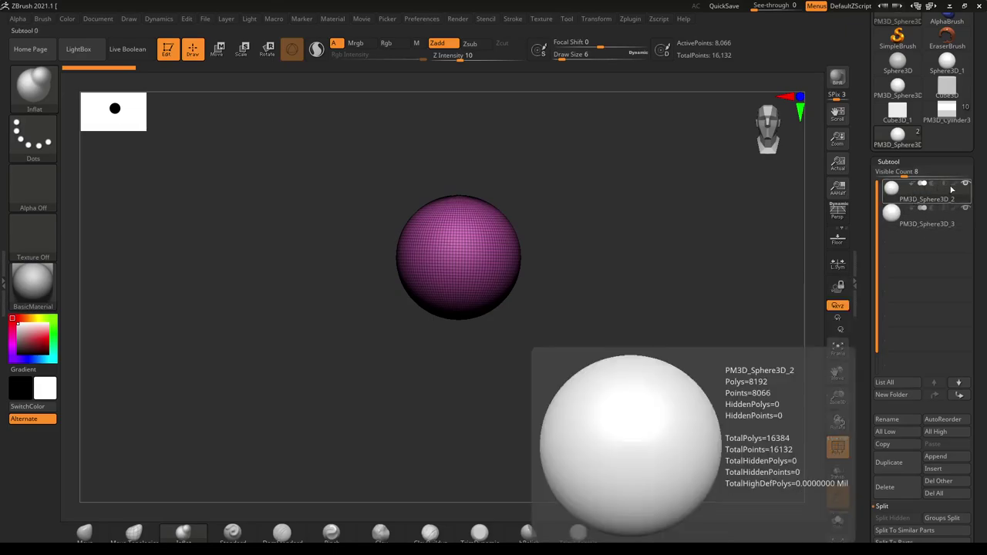
{"action": "left_click", "coordinate": [928, 222]}
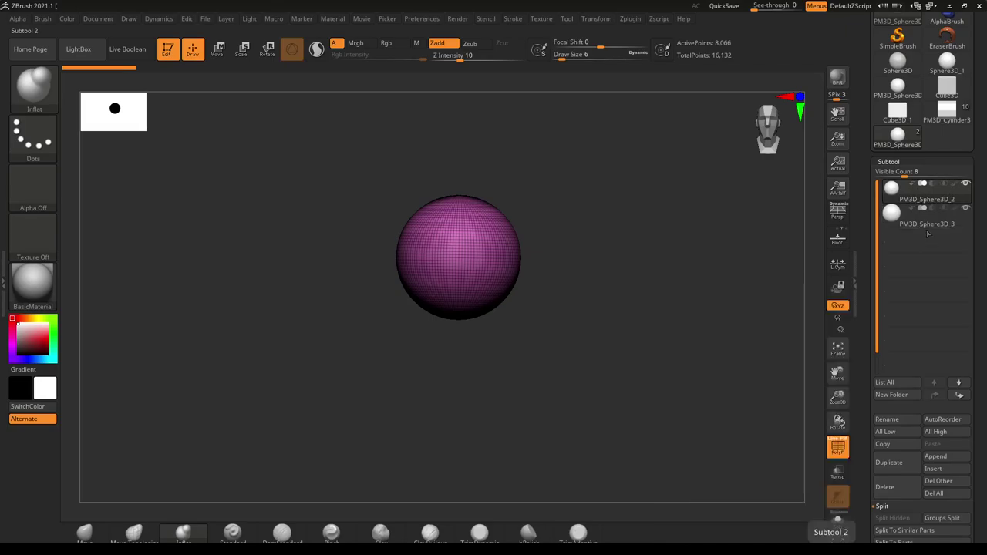
- Load the Cylinder3D primitive as the active tool in place of the two-sphere tool
{"action": "left_click_drag", "start_coordinate": [982, 157], "coordinate": [981, 183]}
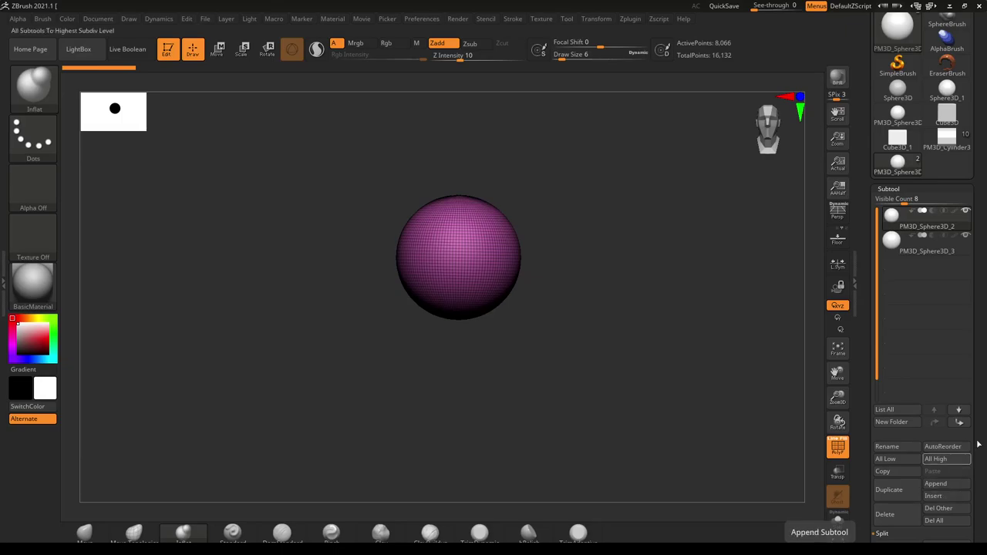
{"action": "left_click_drag", "start_coordinate": [982, 318], "coordinate": [981, 384]}
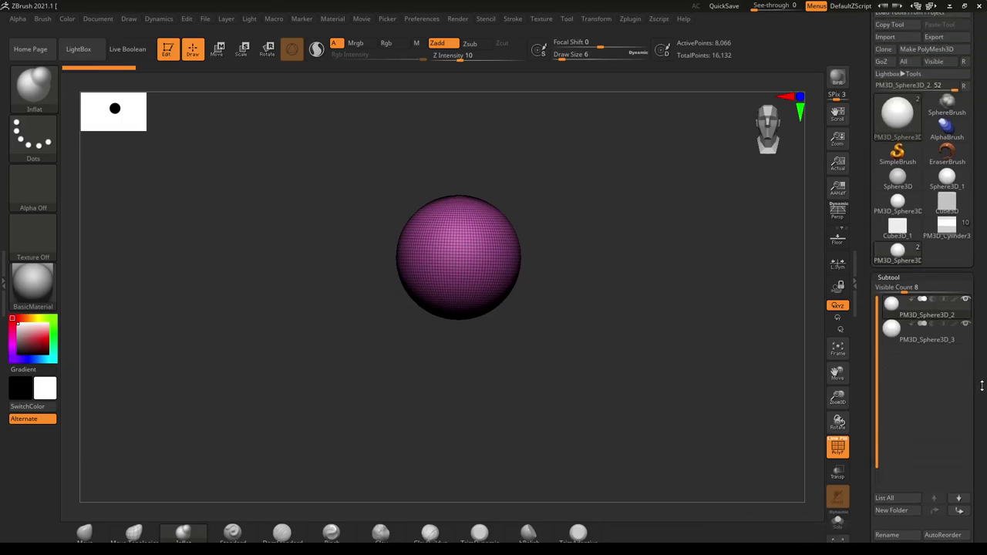
{"action": "left_click", "coordinate": [895, 117]}
{"action": "left_click", "coordinate": [897, 116]}
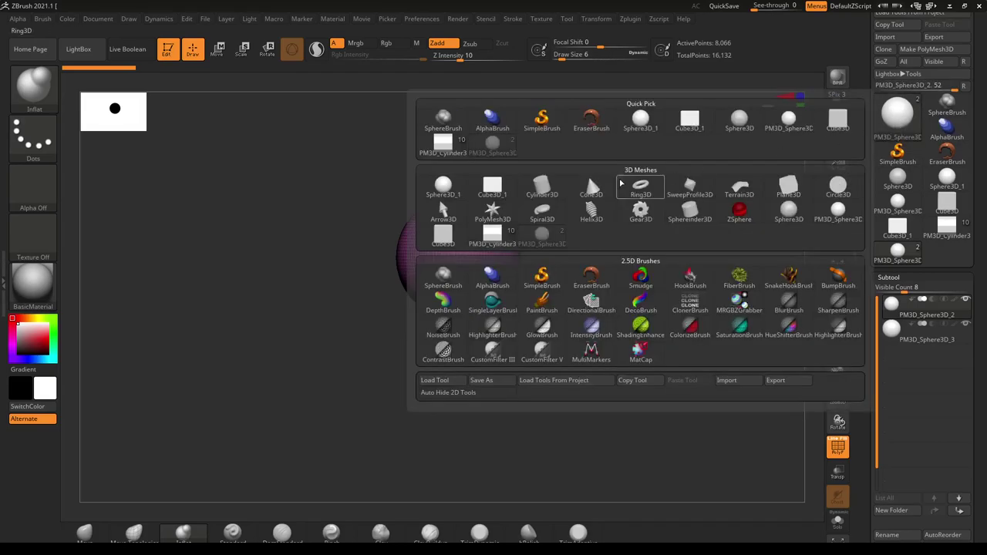
{"action": "left_click", "coordinate": [550, 188]}
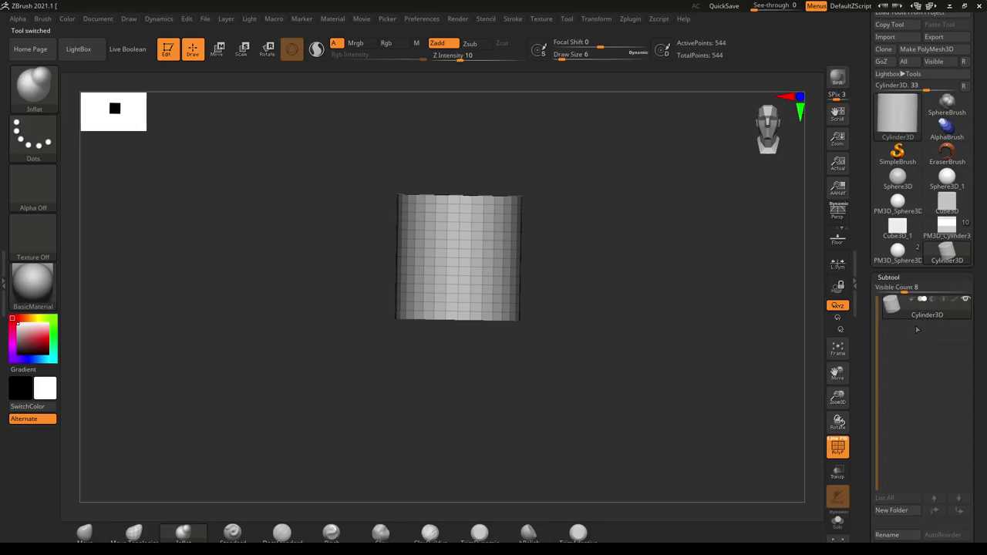
- Switch between the two-sphere tool, Cube3D_1 and Cylinder3D to compare their separate subtool lists
{"action": "left_click", "coordinate": [897, 253]}
{"action": "mouse_move", "coordinate": [891, 259]}
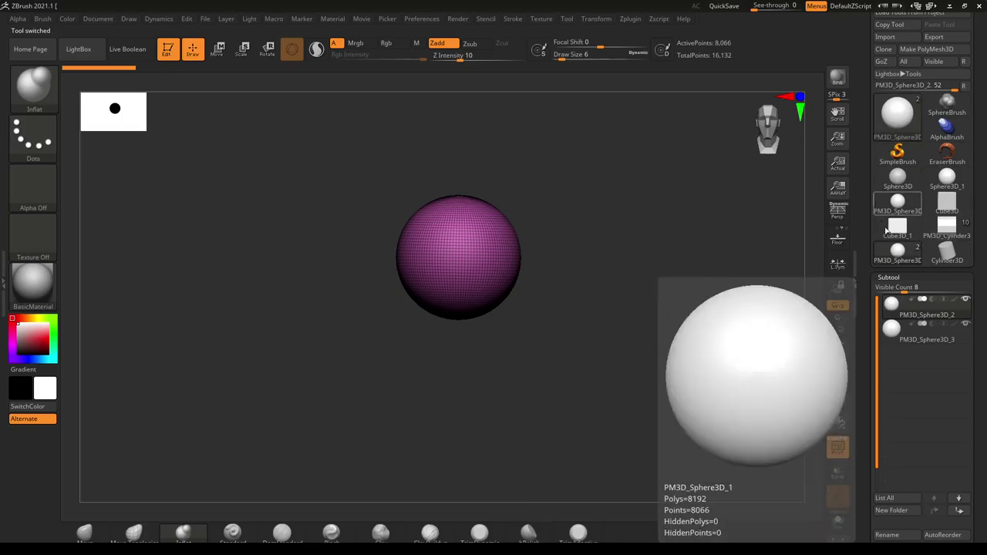
{"action": "left_click", "coordinate": [898, 225]}
{"action": "left_click", "coordinate": [947, 232]}
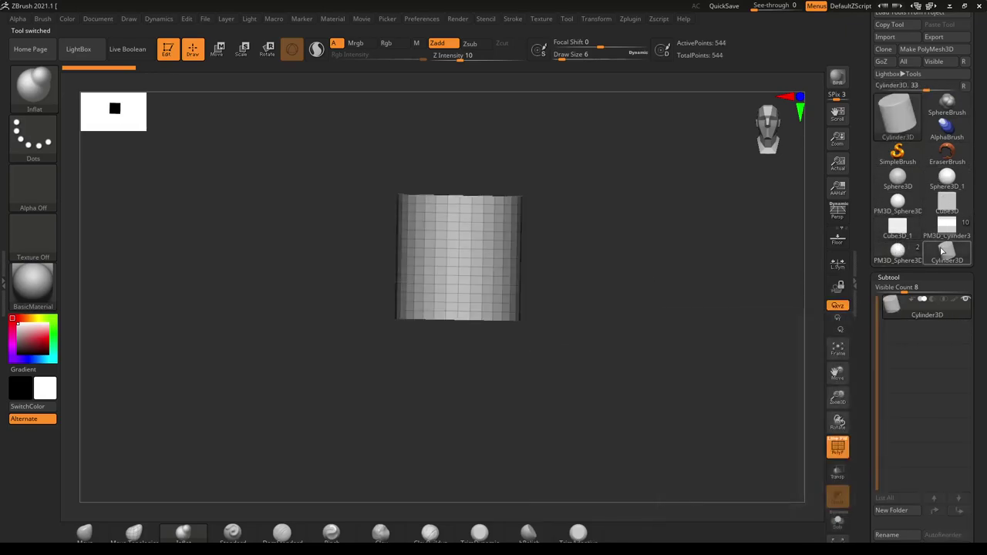
{"action": "left_click", "coordinate": [948, 232]}
{"action": "left_click", "coordinate": [897, 251]}
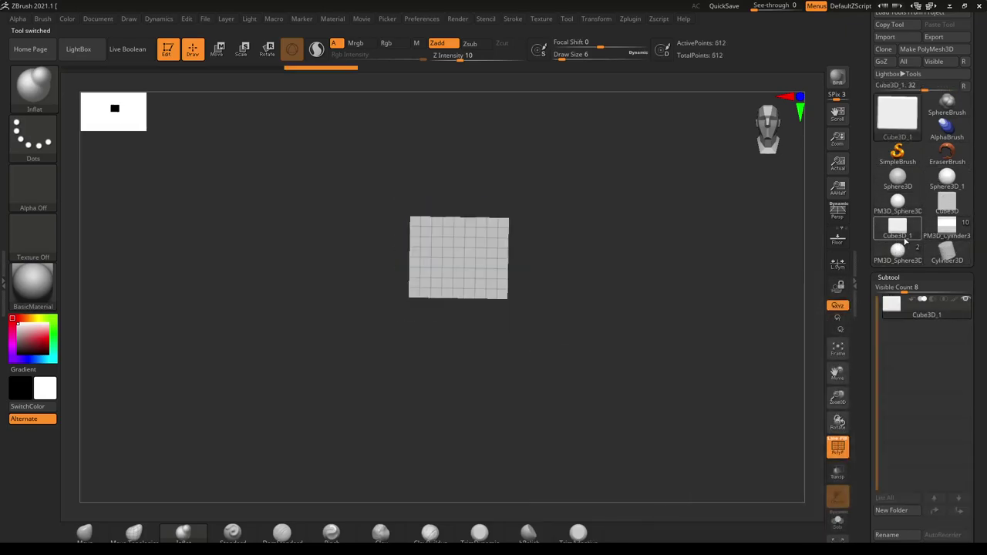
{"action": "left_click", "coordinate": [946, 251]}
{"action": "left_click", "coordinate": [948, 232]}
{"action": "left_click", "coordinate": [902, 255]}
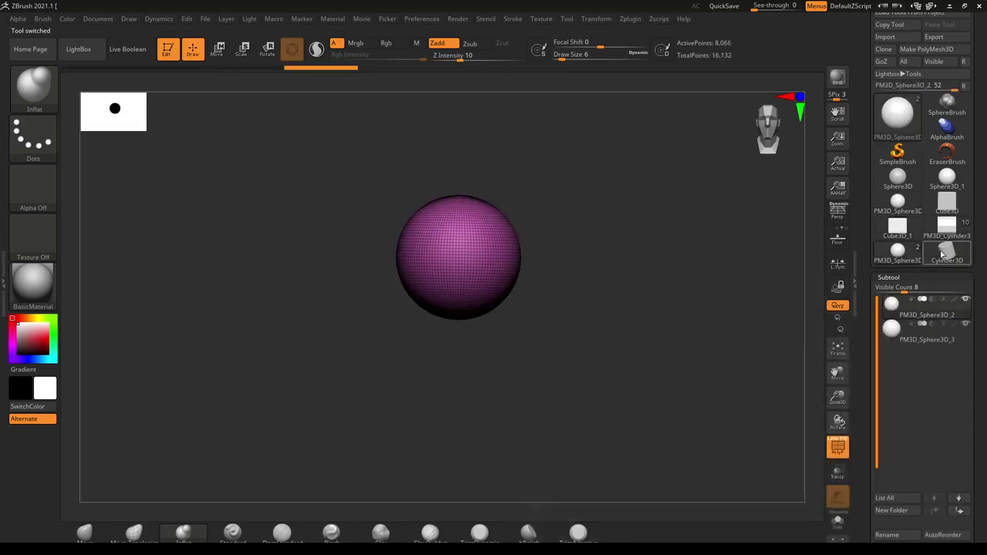
{"action": "left_click", "coordinate": [948, 250]}
{"action": "left_click", "coordinate": [897, 251]}
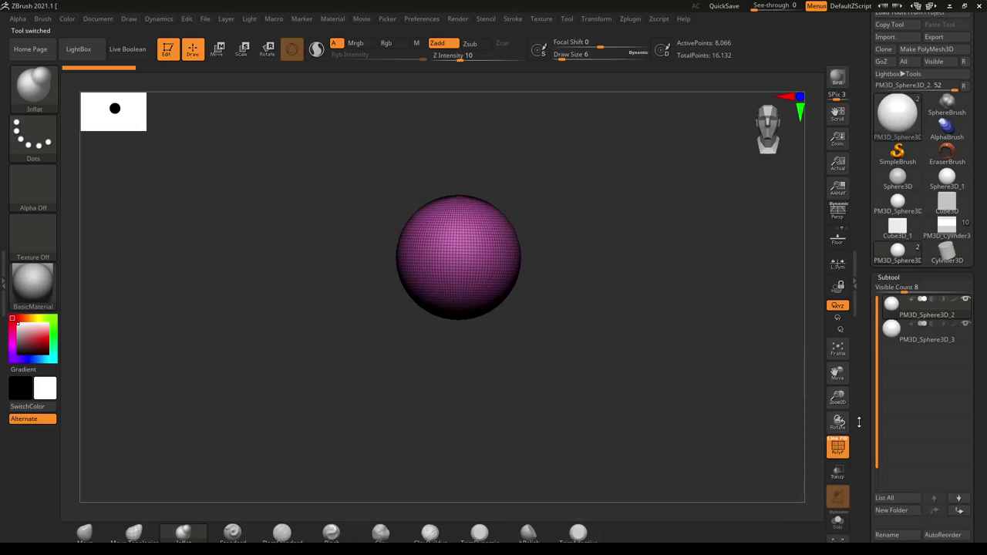
- Make the Cylinder3D primitive active and convert it to a PolyMesh3D
{"action": "left_click", "coordinate": [947, 252]}
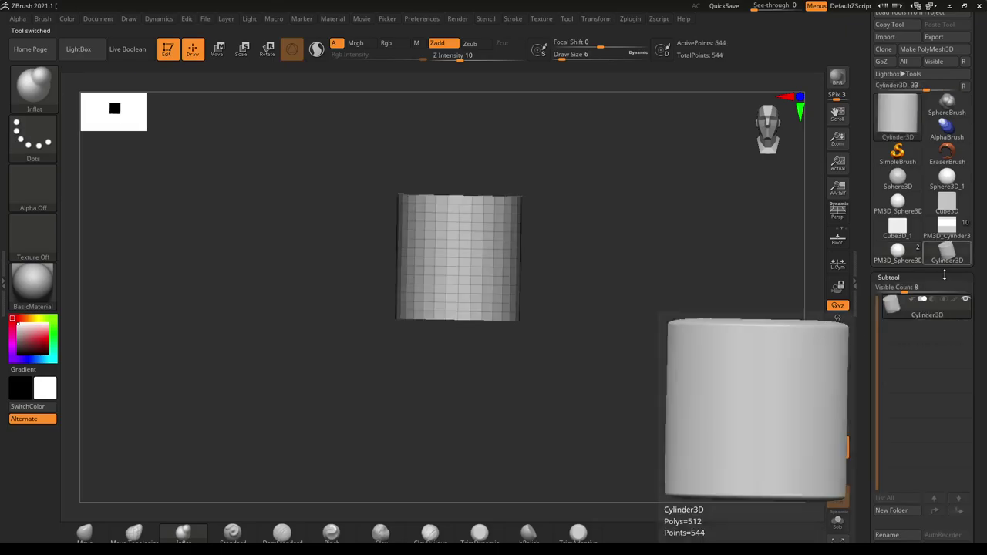
{"action": "left_click", "coordinate": [928, 50]}
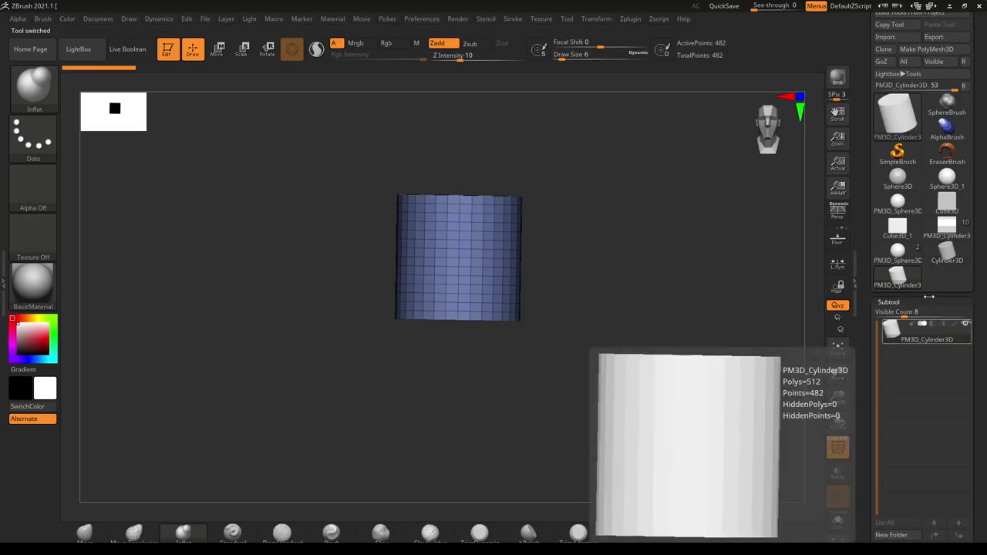
- Return to the two-sphere tool and append the horse tool's low-poly cylinder as a third subtool
{"action": "left_click", "coordinate": [895, 253]}
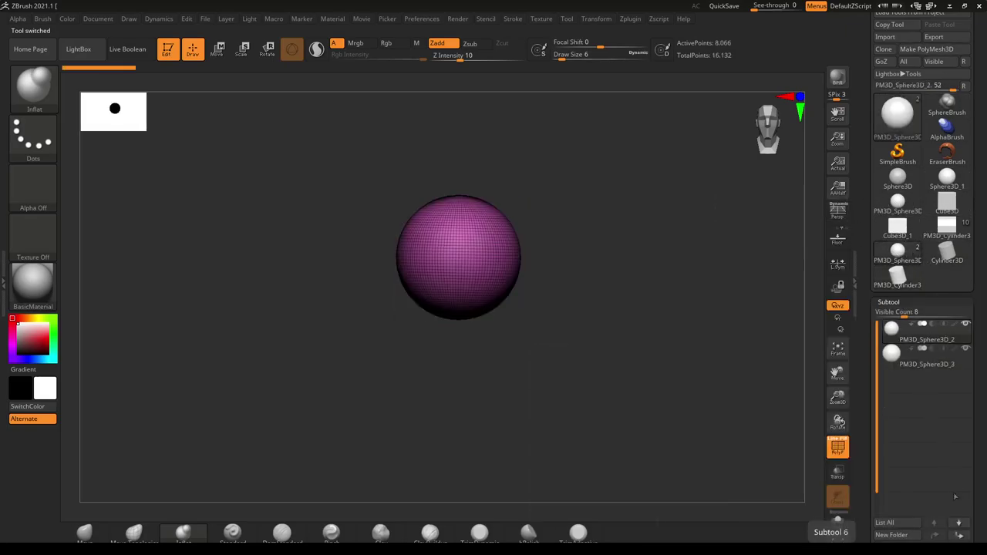
{"action": "left_click_drag", "start_coordinate": [978, 486], "coordinate": [976, 365]}
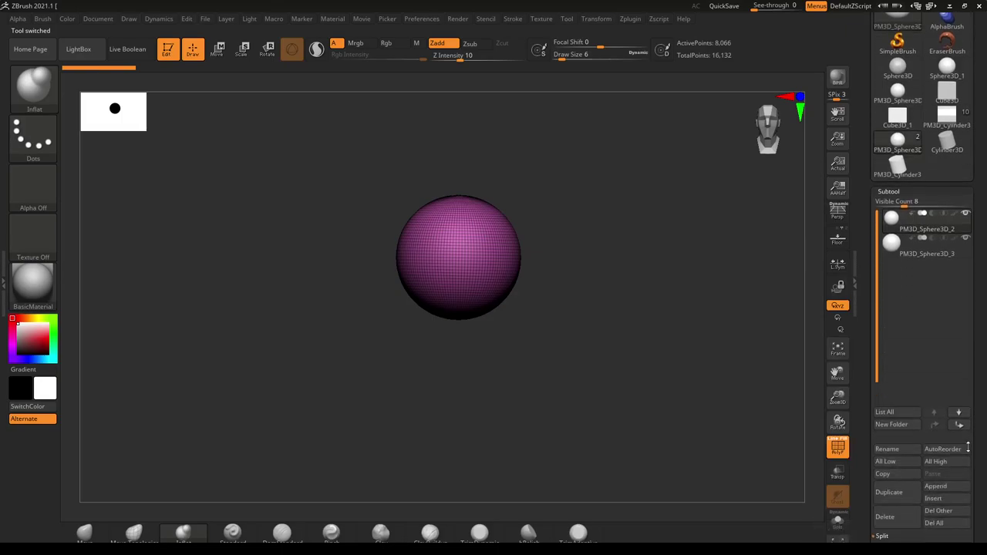
{"action": "left_click", "coordinate": [943, 488]}
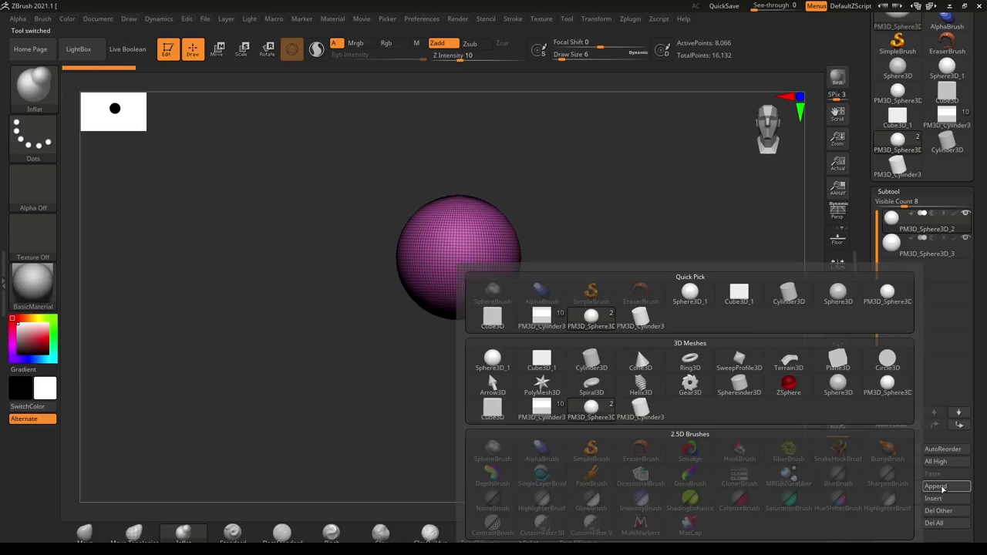
{"action": "mouse_move", "coordinate": [890, 177]}
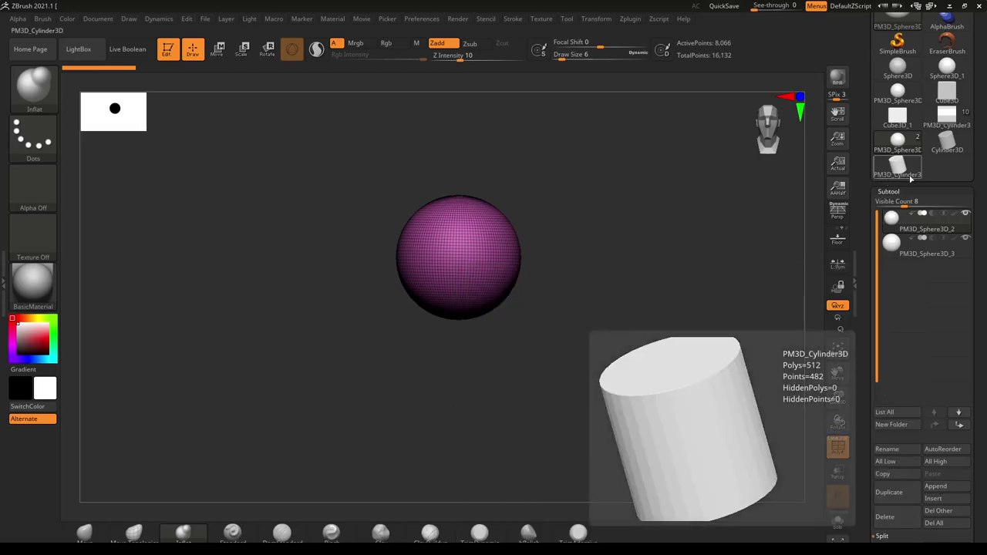
{"action": "left_click", "coordinate": [945, 487]}
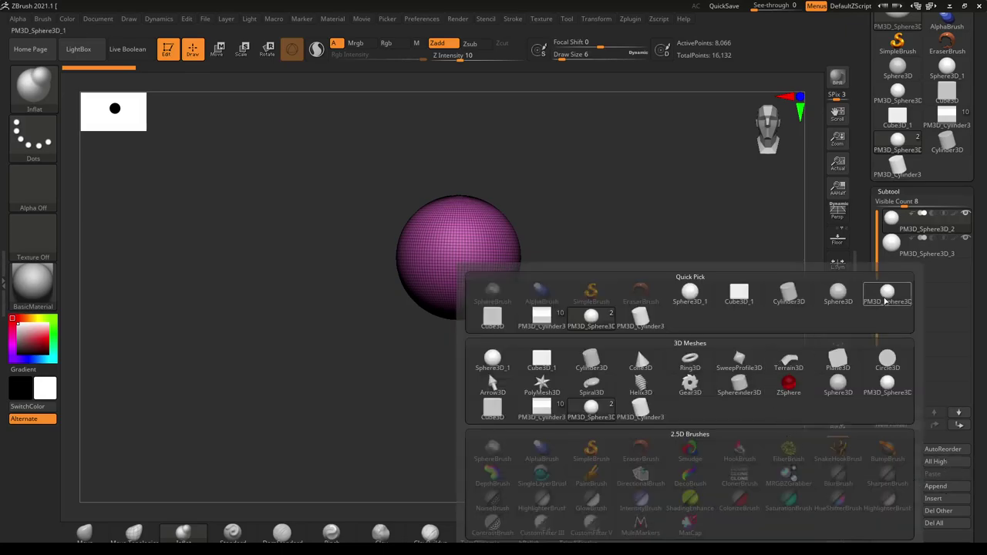
{"action": "left_click", "coordinate": [556, 330]}
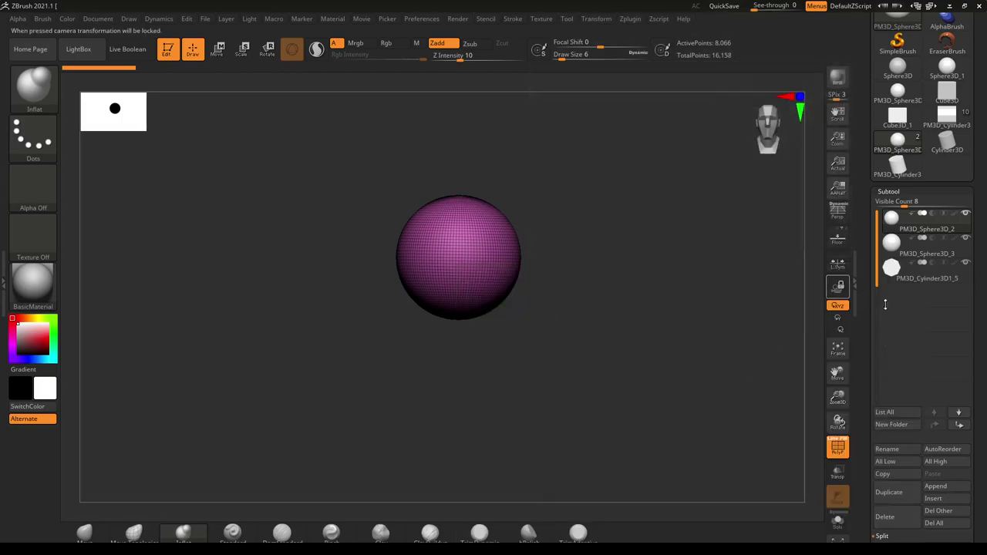
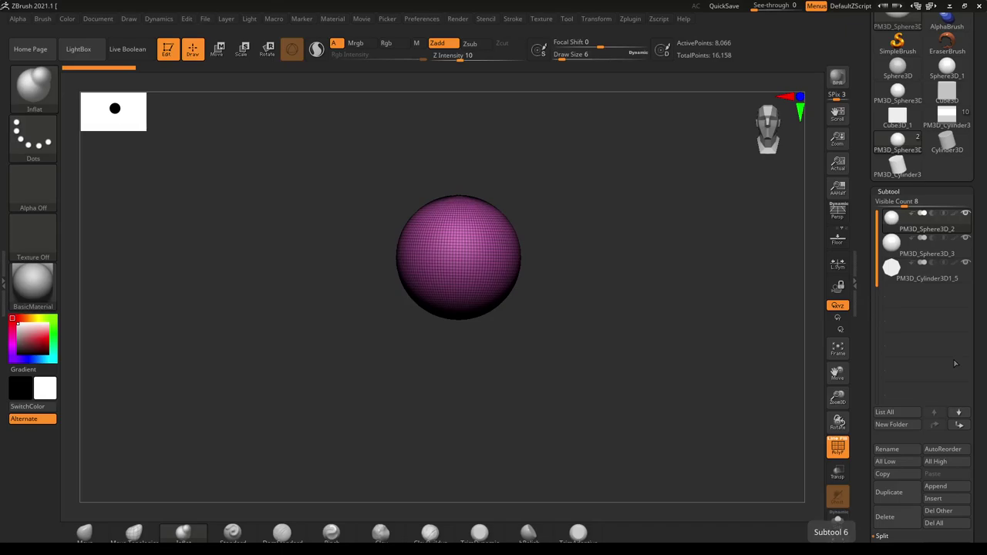
- Examine the meshes offered for insertion as a subtool of the sphere tool
{"action": "left_click", "coordinate": [963, 488]}
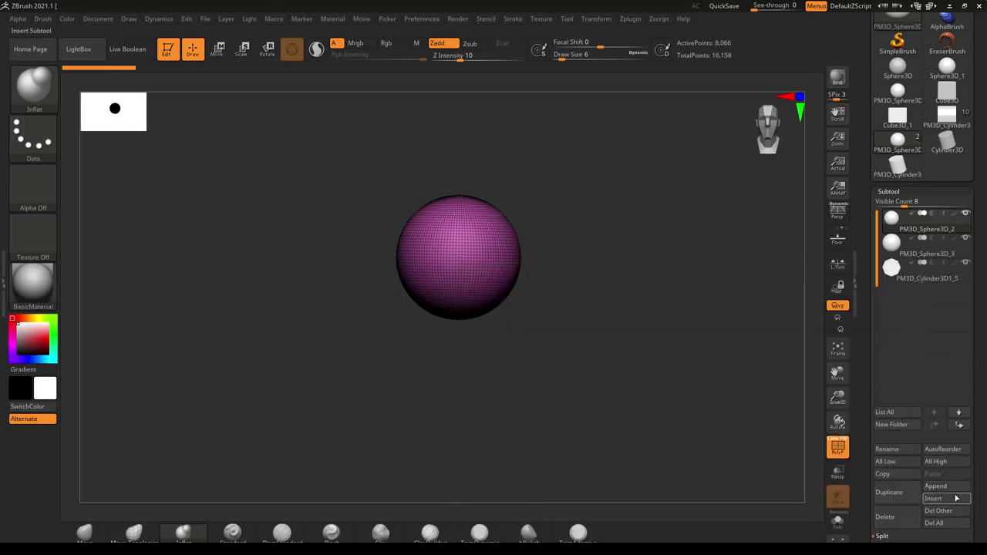
{"action": "left_click", "coordinate": [949, 502]}
{"action": "left_click", "coordinate": [943, 499]}
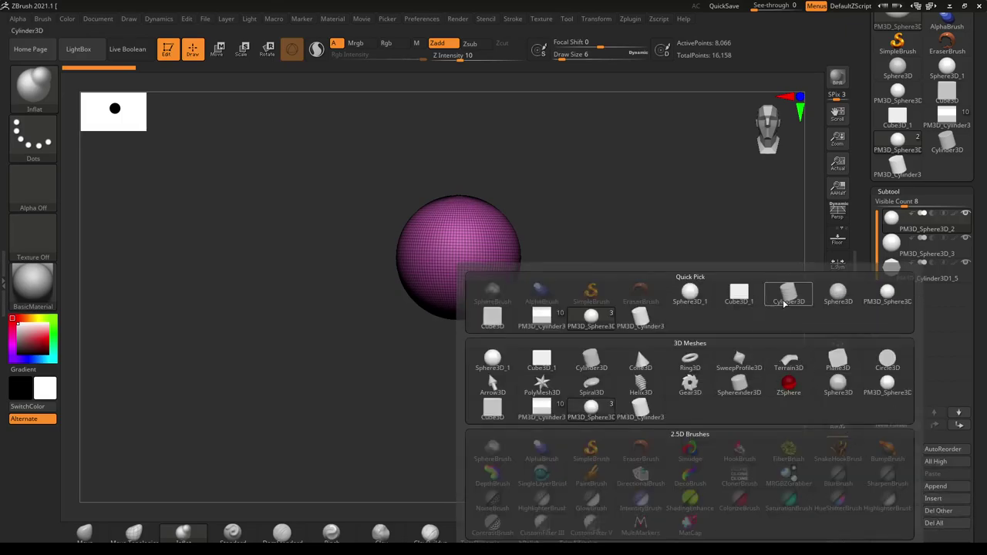
{"action": "mouse_move", "coordinate": [787, 307]}
{"action": "mouse_move", "coordinate": [872, 304]}
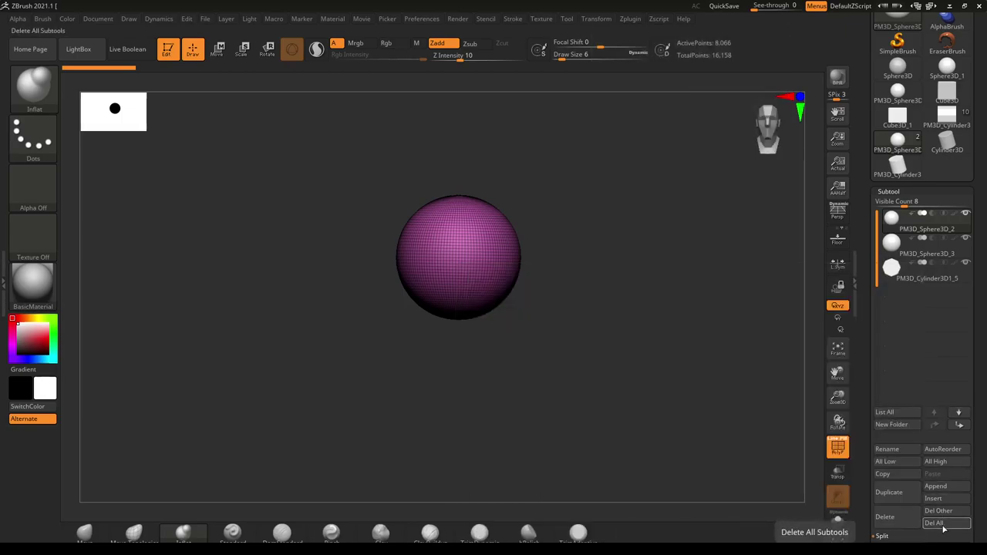
{"action": "left_click", "coordinate": [938, 498]}
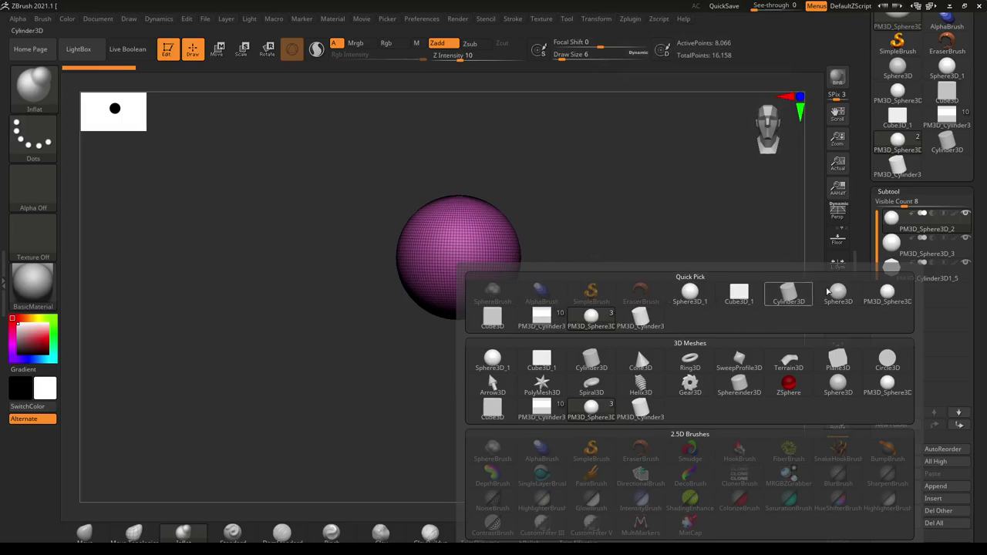
{"action": "left_click", "coordinate": [864, 300]}
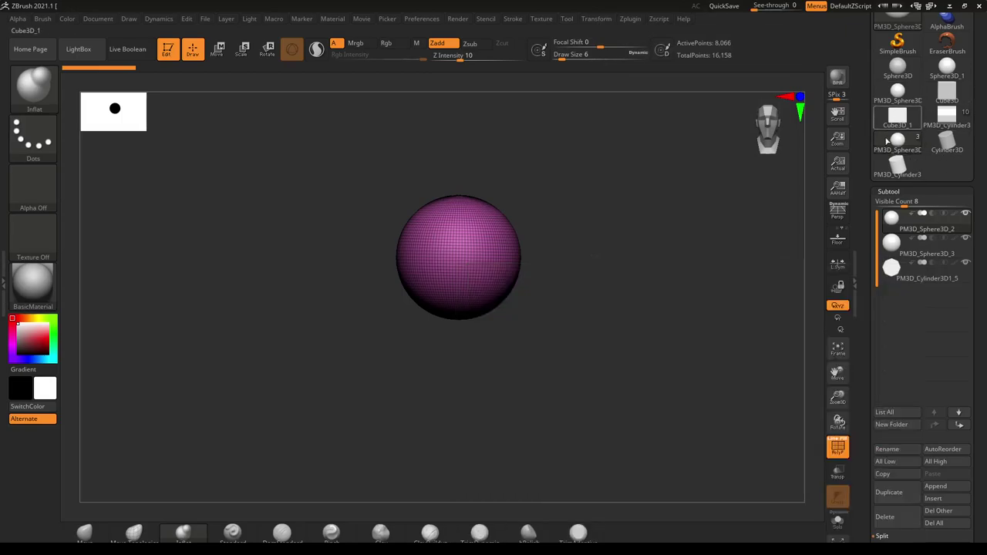
{"action": "left_click", "coordinate": [933, 499]}
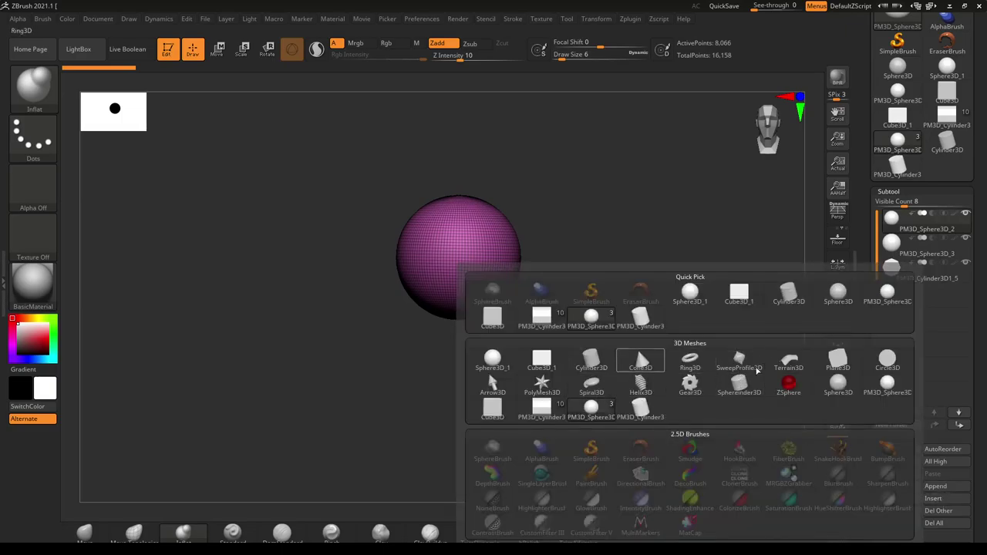
{"action": "left_click", "coordinate": [957, 500]}
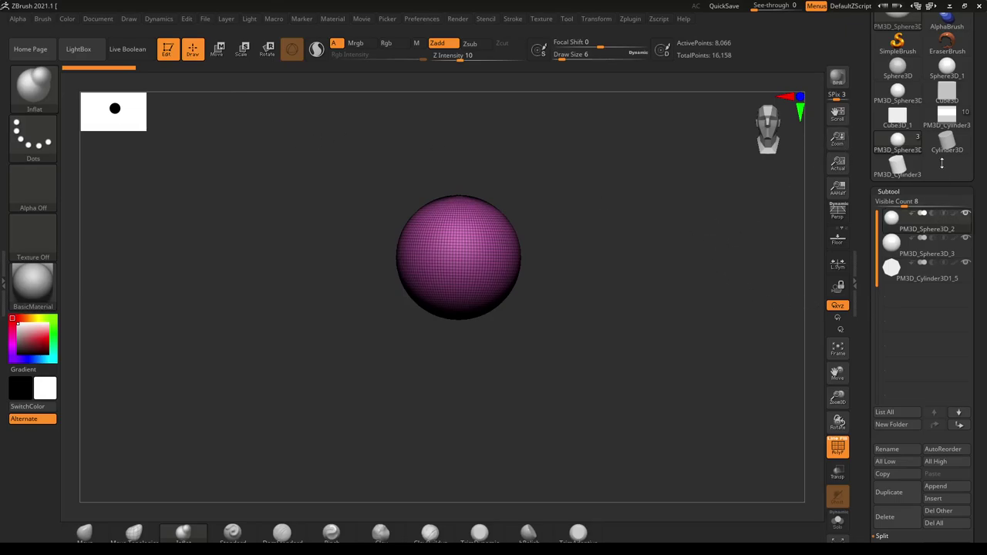
- Switch to the horse tool and delete its PM3D_Sphere3D_4 subtool
{"action": "left_click", "coordinate": [948, 115]}
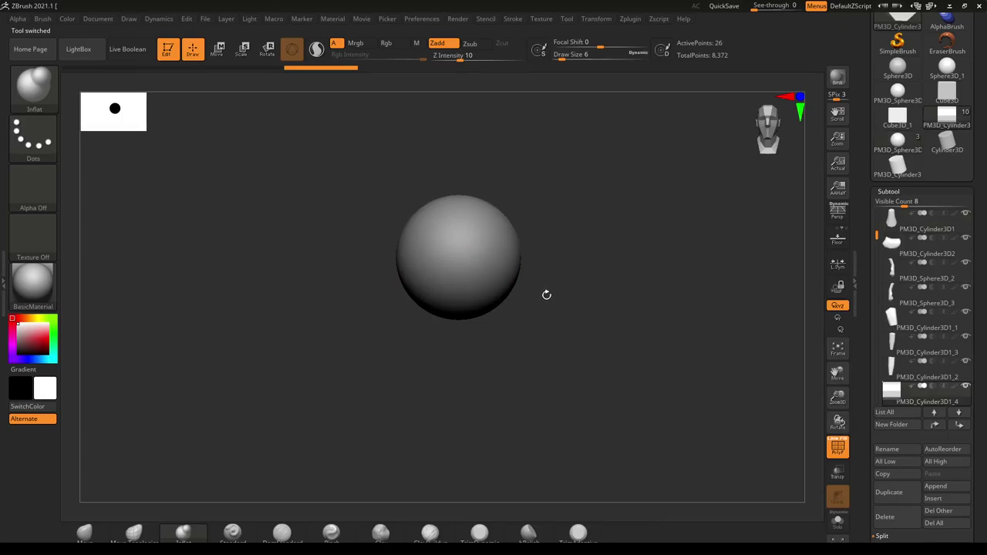
{"action": "left_click_drag", "start_coordinate": [876, 236], "coordinate": [877, 332]}
{"action": "left_click", "coordinate": [928, 300]}
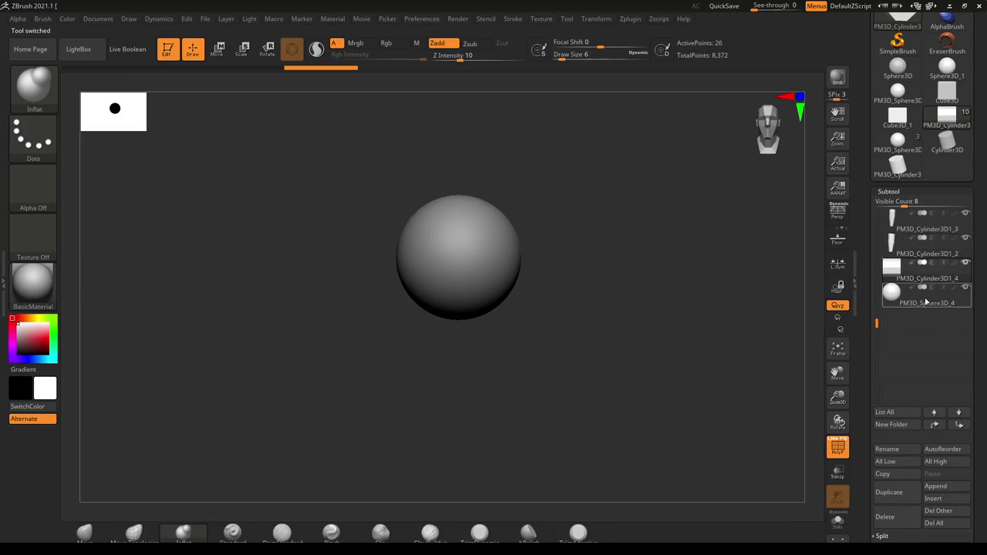
{"action": "left_click", "coordinate": [885, 517]}
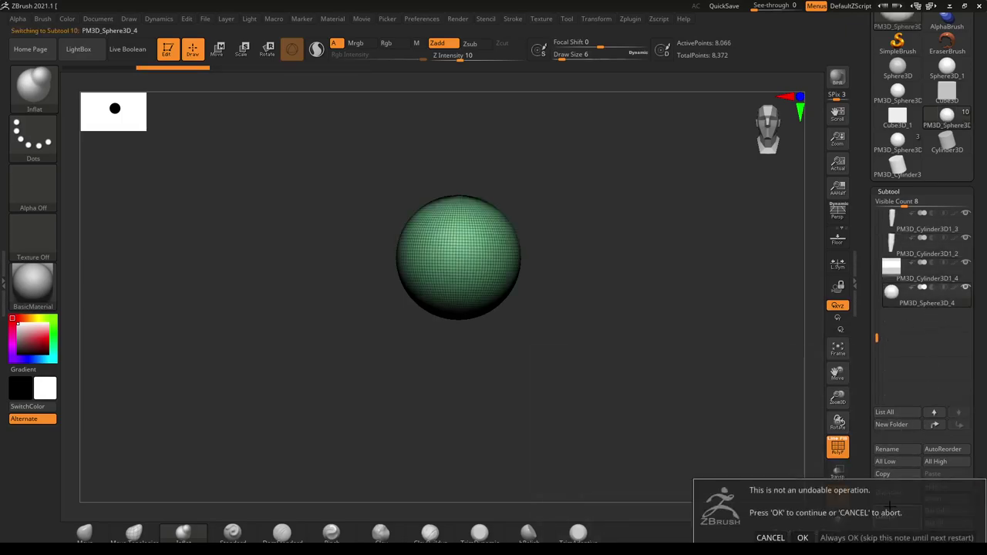
{"action": "left_click", "coordinate": [803, 538]}
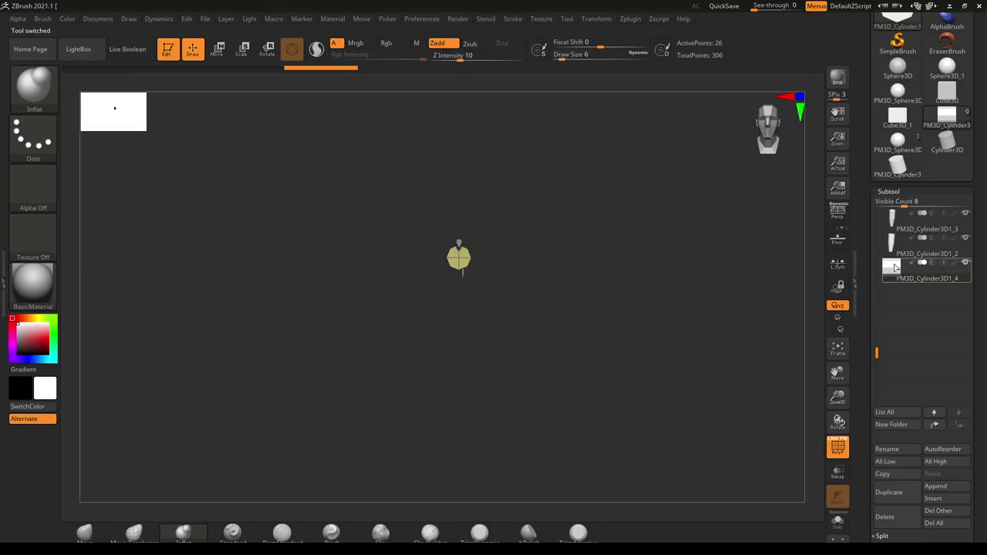
- Show the horse in side view and set See-through to 35 to reveal the reference
{"action": "left_click_drag", "start_coordinate": [687, 287], "coordinate": [602, 339], "text": "shift"}
{"action": "scroll", "coordinate": [978, 351], "scroll_direction": "down", "scroll_amount": 1}
{"action": "scroll", "coordinate": [979, 324], "scroll_direction": "down", "scroll_amount": 5}
{"action": "left_click_drag", "start_coordinate": [774, 6], "coordinate": [787, 7]}
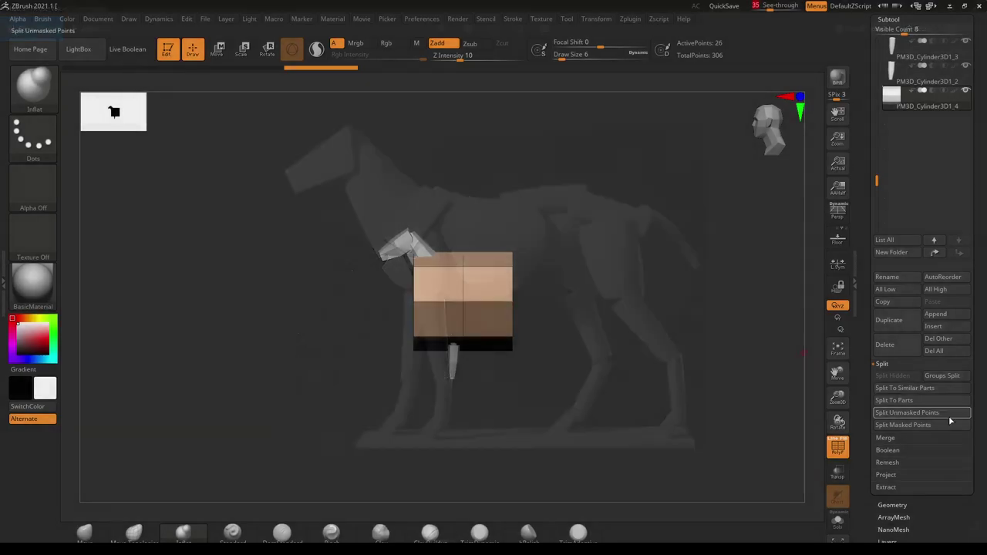
- Set the Initialize X resolution to 4 and reinitialize the newest subtool as a QCyl X cylinder
{"action": "left_click_drag", "start_coordinate": [976, 452], "coordinate": [971, 340]}
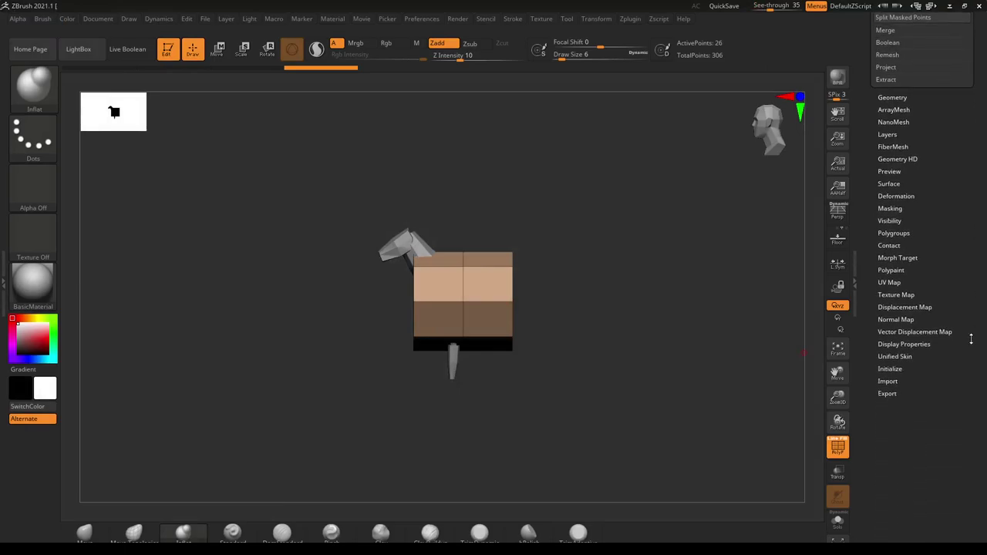
{"action": "left_click", "coordinate": [896, 369]}
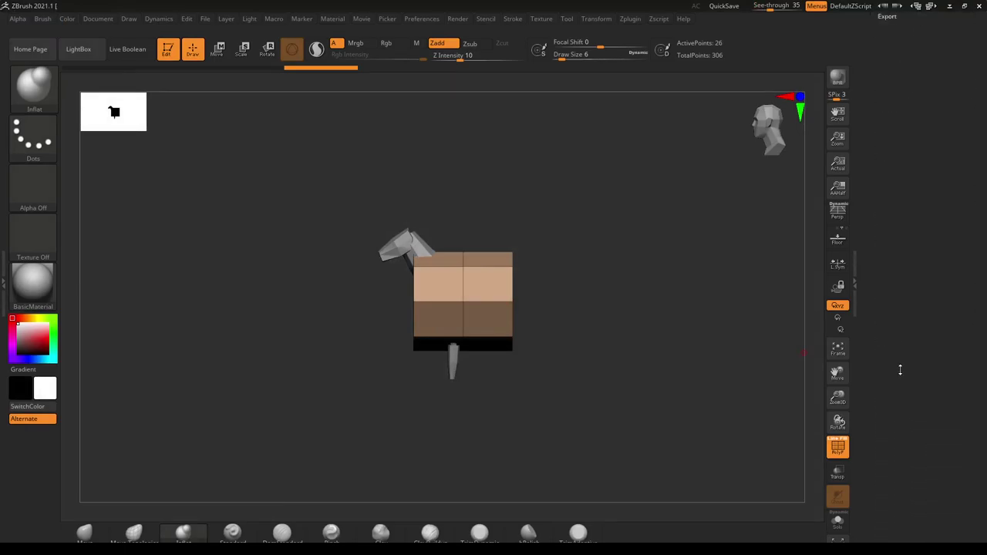
{"action": "left_click_drag", "start_coordinate": [930, 381], "coordinate": [931, 471]}
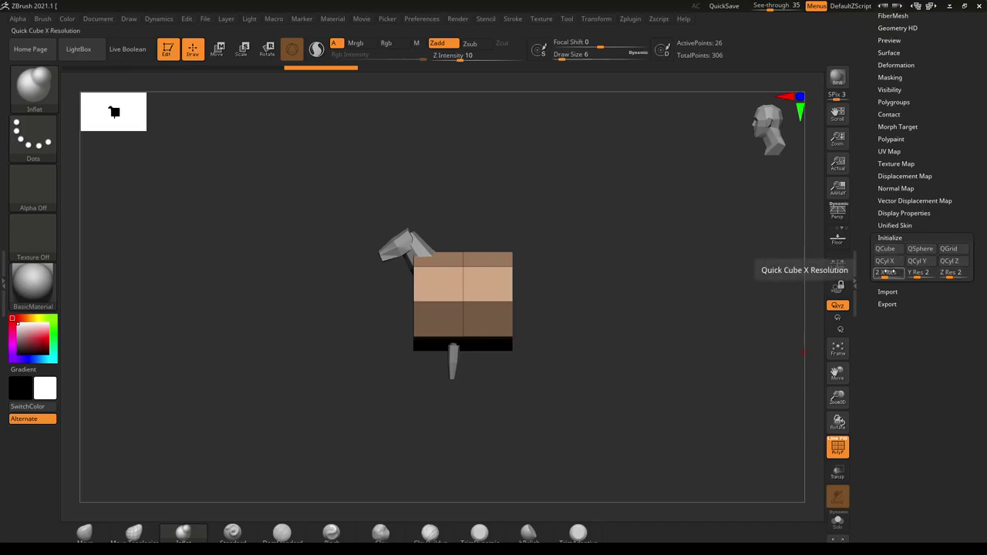
{"action": "left_click_drag", "start_coordinate": [884, 275], "coordinate": [888, 275]}
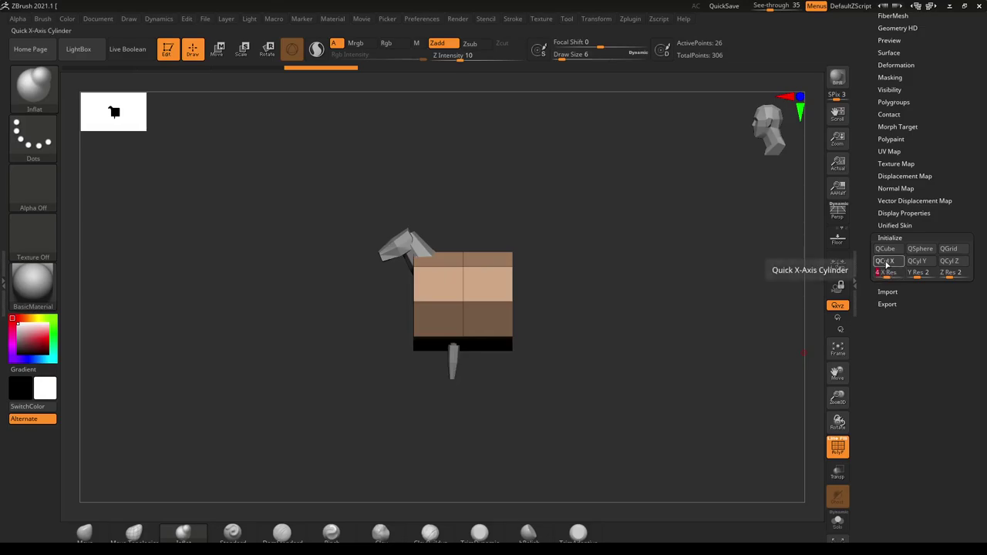
{"action": "left_click", "coordinate": [886, 262]}
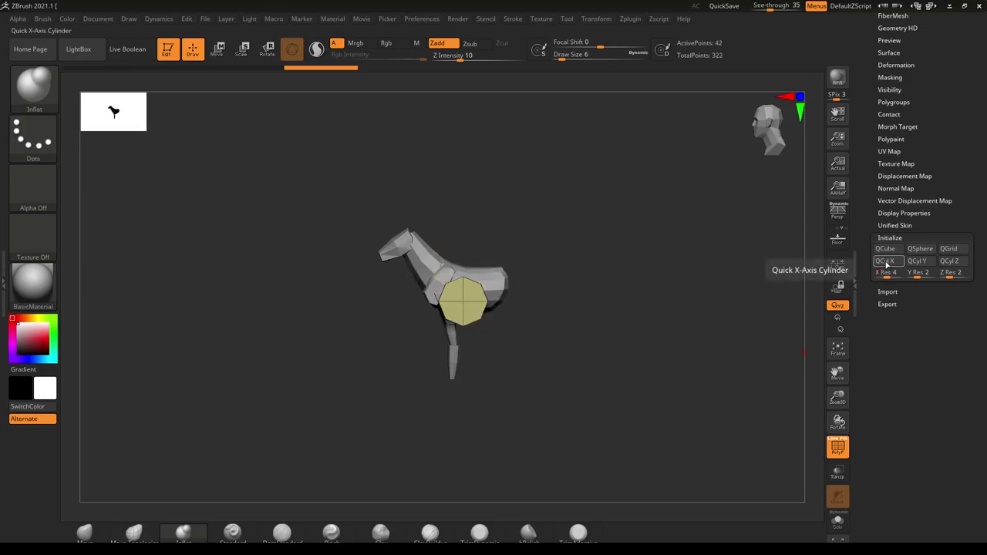
{"action": "left_click", "coordinate": [952, 262]}
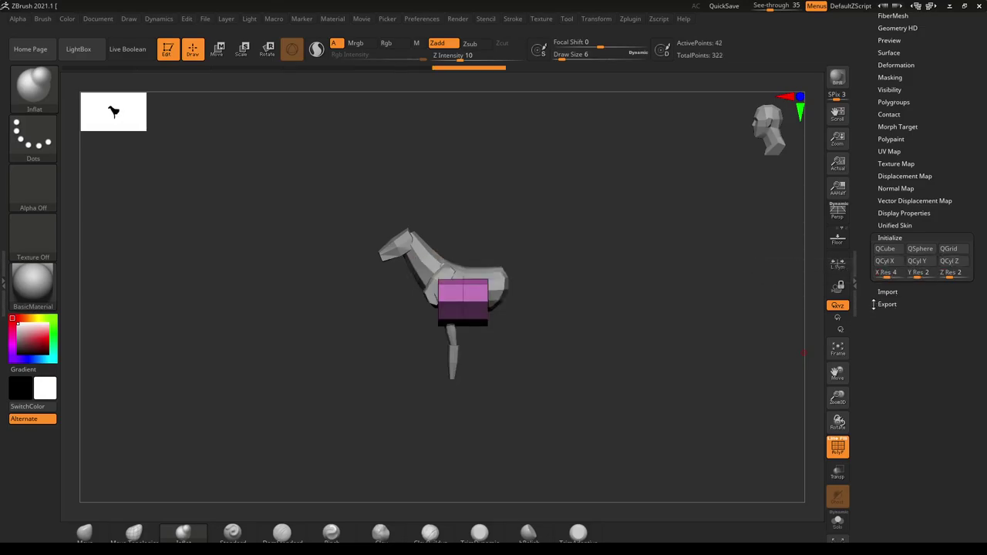
{"action": "mouse_move", "coordinate": [549, 332]}
{"action": "left_mouse_down"}
{"action": "mouse_move", "coordinate": [591, 330]}
{"action": "mouse_move", "coordinate": [486, 343]}
{"action": "mouse_move", "coordinate": [506, 343]}
{"action": "left_mouse_up"}
{"action": "key", "text": "ctrl+z"}
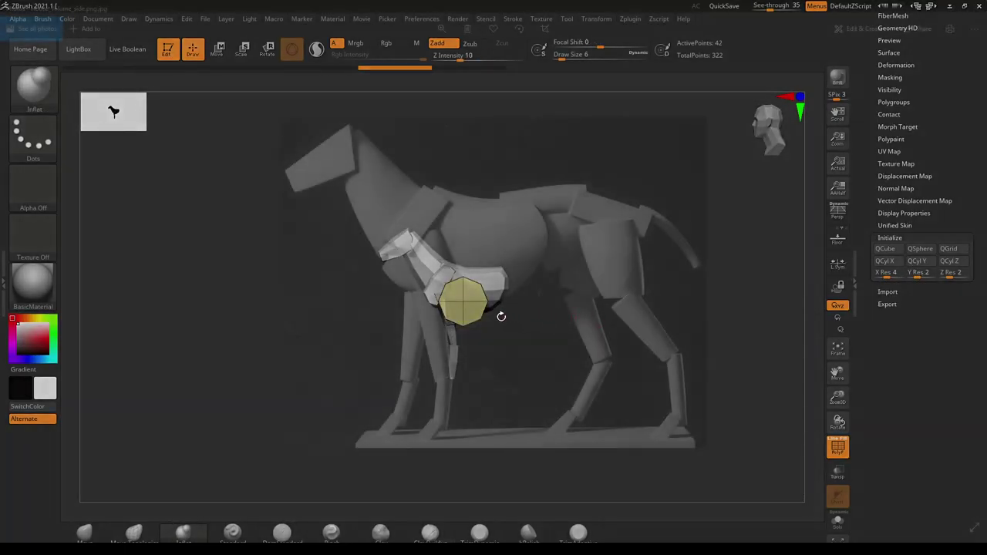
- Turn the cylinder lengthwise along the body, narrow it and place it over the horse's hindquarters in the reference
{"action": "key", "text": "e"}
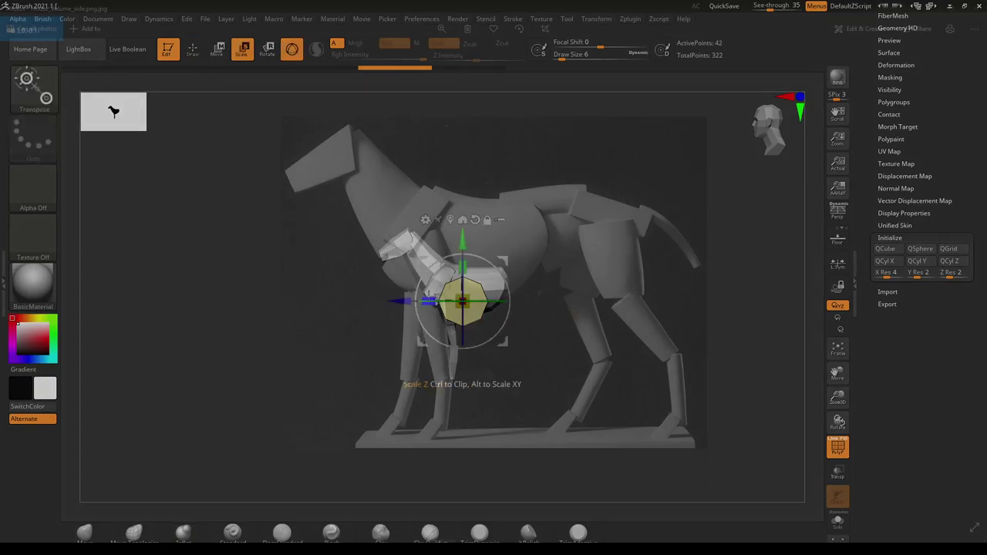
{"action": "left_click_drag", "start_coordinate": [432, 300], "coordinate": [598, 206]}
{"action": "mouse_move", "coordinate": [587, 323]}
{"action": "right_mouse_down", "text": "alt"}
{"action": "mouse_move", "coordinate": [600, 308]}
{"action": "mouse_move", "coordinate": [593, 318]}
{"action": "right_mouse_up", "text": "alt"}
{"action": "left_click_drag", "start_coordinate": [592, 319], "coordinate": [588, 322]}
{"action": "right_click_drag", "start_coordinate": [588, 324], "coordinate": [574, 311], "text": "alt"}
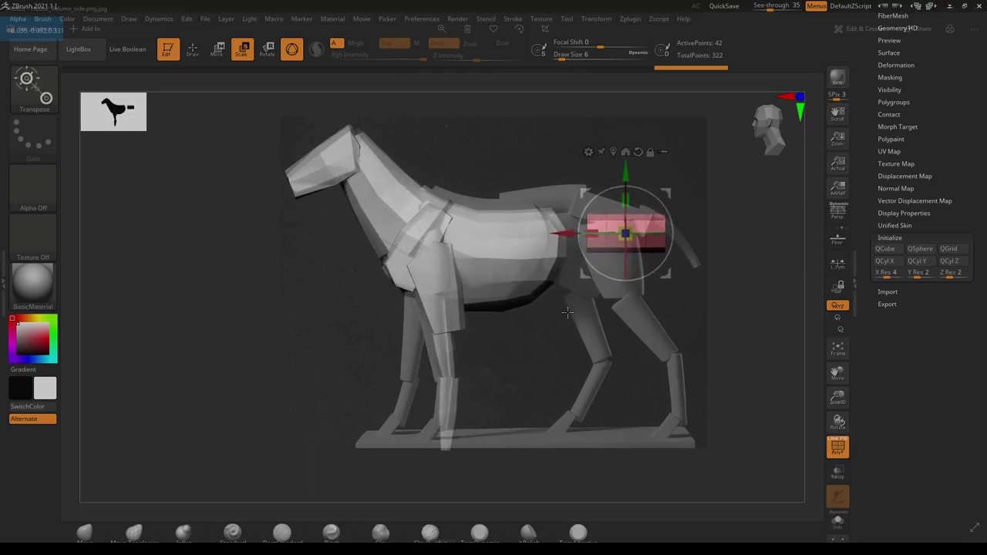
- Stretch the cylinder into a long thin rod and position it at the base of the reference tail
{"action": "left_click_drag", "start_coordinate": [588, 233], "coordinate": [566, 236]}
{"action": "left_click_drag", "start_coordinate": [627, 238], "coordinate": [577, 235]}
{"action": "left_click_drag", "start_coordinate": [631, 238], "coordinate": [636, 237]}
{"action": "left_click_drag", "start_coordinate": [674, 194], "coordinate": [726, 170]}
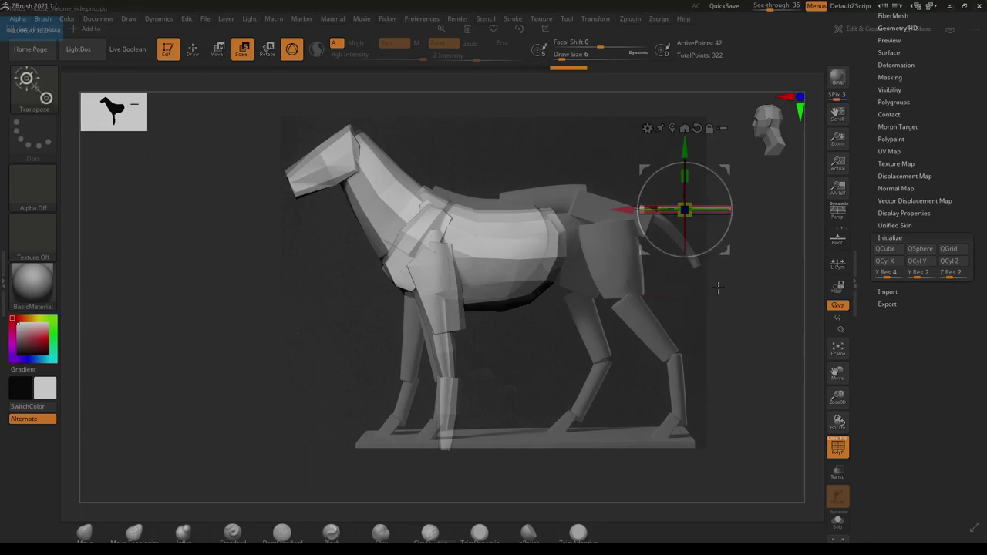
- Shift the gizmo pivot to the rod's front end and apply the Bend Curve deformer
{"action": "left_click_drag", "start_coordinate": [691, 292], "coordinate": [446, 433]}
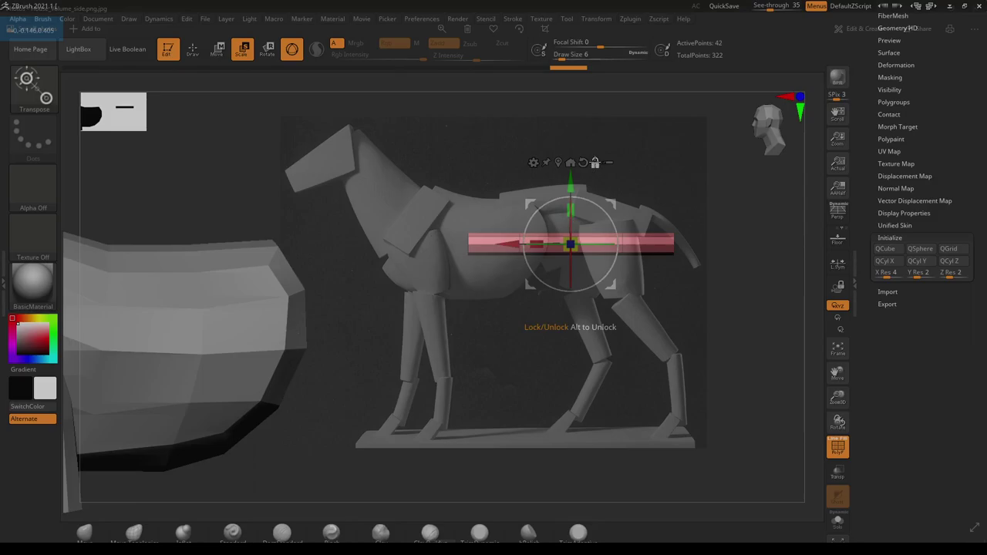
{"action": "left_click_drag", "start_coordinate": [513, 243], "coordinate": [403, 234]}
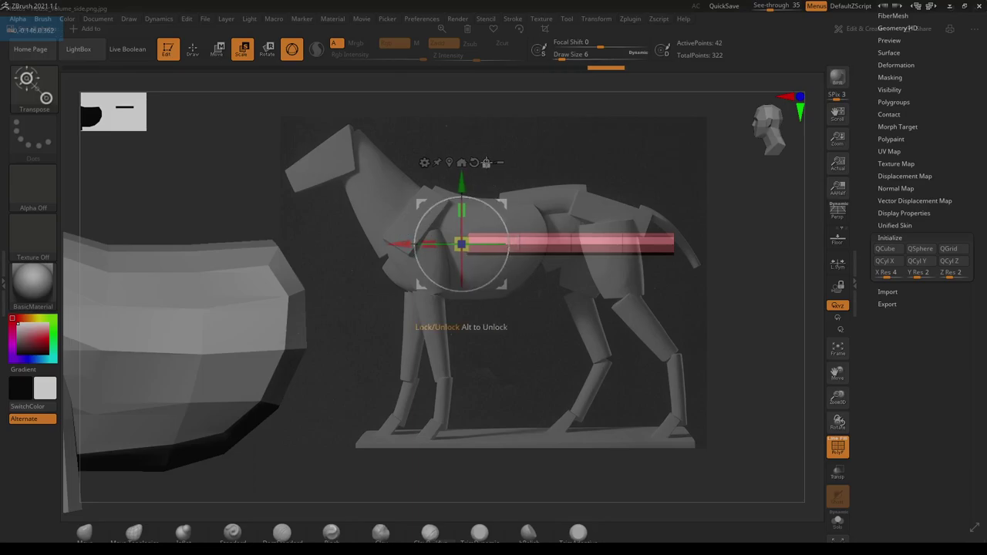
{"action": "left_click", "coordinate": [424, 162]}
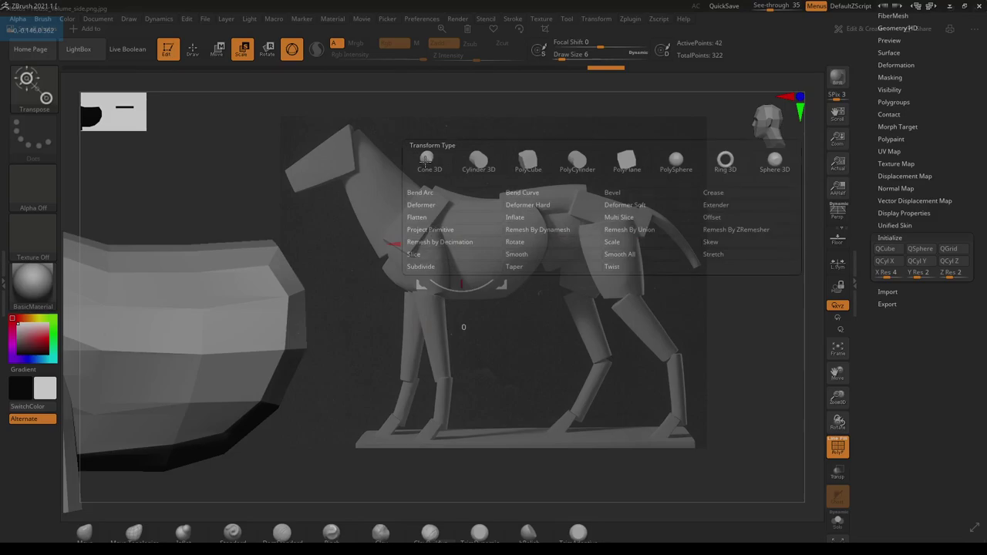
{"action": "left_click", "coordinate": [537, 195]}
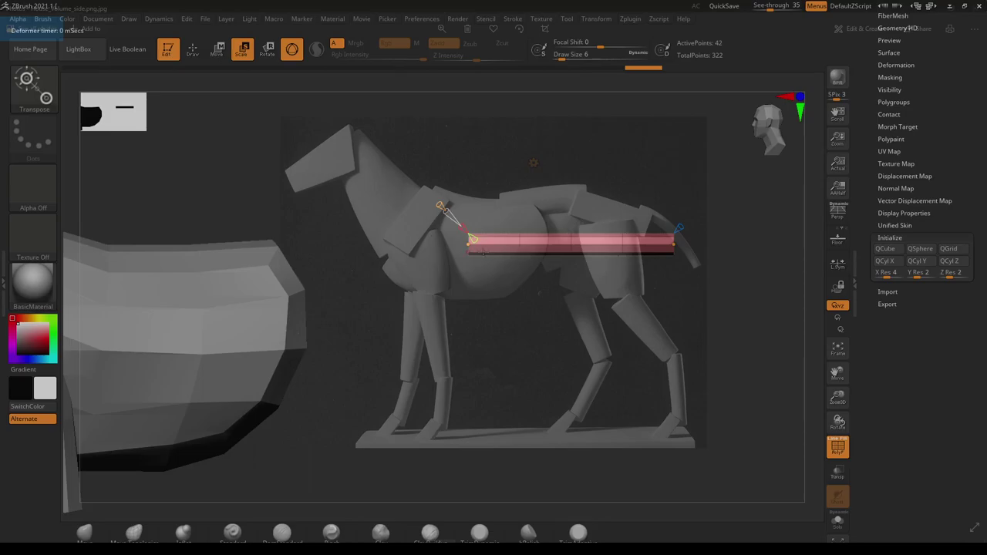
{"action": "left_click_drag", "start_coordinate": [464, 230], "coordinate": [448, 217]}
{"action": "left_click_drag", "start_coordinate": [456, 219], "coordinate": [465, 227]}
{"action": "left_click_drag", "start_coordinate": [508, 293], "coordinate": [513, 333]}
{"action": "left_click_drag", "start_coordinate": [476, 267], "coordinate": [470, 272]}
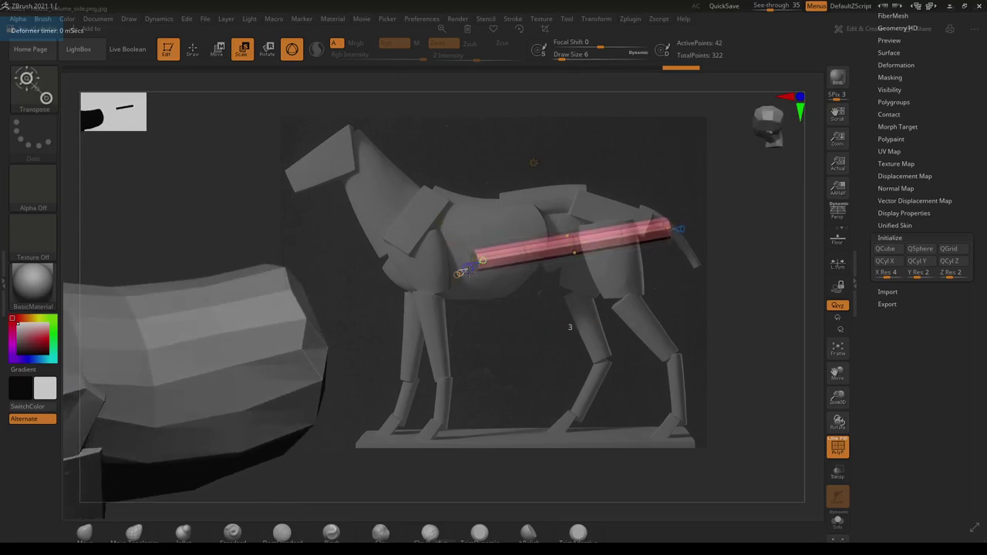
{"action": "left_click_drag", "start_coordinate": [470, 272], "coordinate": [473, 266]}
{"action": "mouse_move", "coordinate": [476, 267]}
{"action": "right_mouse_down"}
{"action": "mouse_move", "coordinate": [509, 256]}
{"action": "mouse_move", "coordinate": [471, 239]}
{"action": "right_mouse_up"}
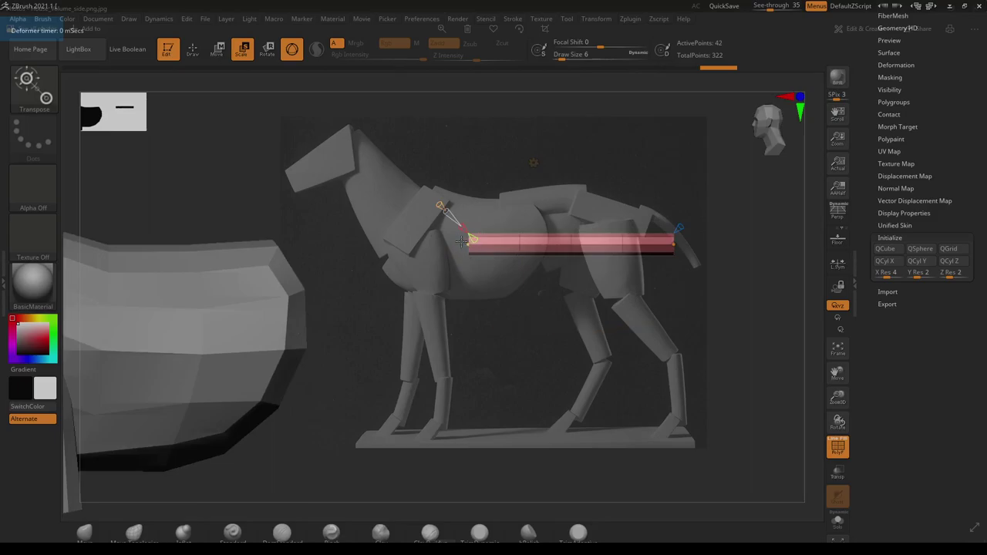
{"action": "mouse_move", "coordinate": [674, 245]}
{"action": "left_mouse_down"}
{"action": "mouse_move", "coordinate": [671, 254]}
{"action": "mouse_move", "coordinate": [667, 239]}
{"action": "mouse_move", "coordinate": [674, 248]}
{"action": "left_mouse_up"}
{"action": "key", "text": "ctrl+z"}
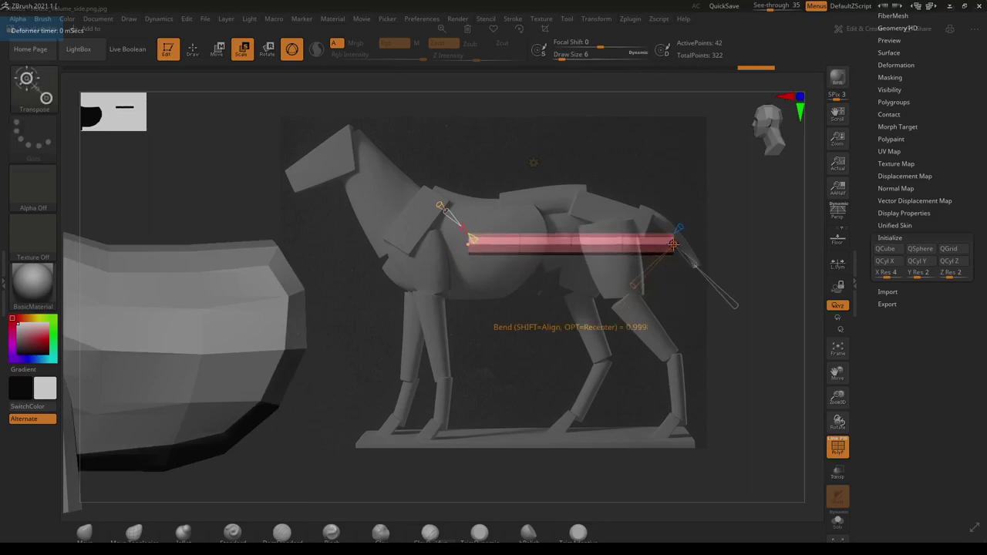
- Increase the Bend Curve deformer's curve resolution to add intermediate control points along the rod
{"action": "left_click", "coordinate": [471, 240]}
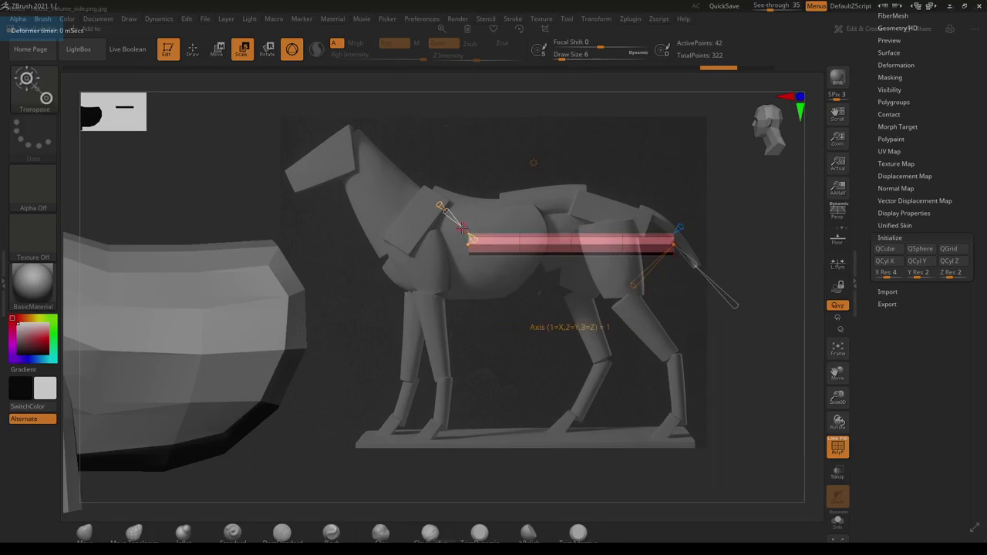
{"action": "left_click", "coordinate": [462, 229]}
{"action": "left_click_drag", "start_coordinate": [460, 226], "coordinate": [455, 218]}
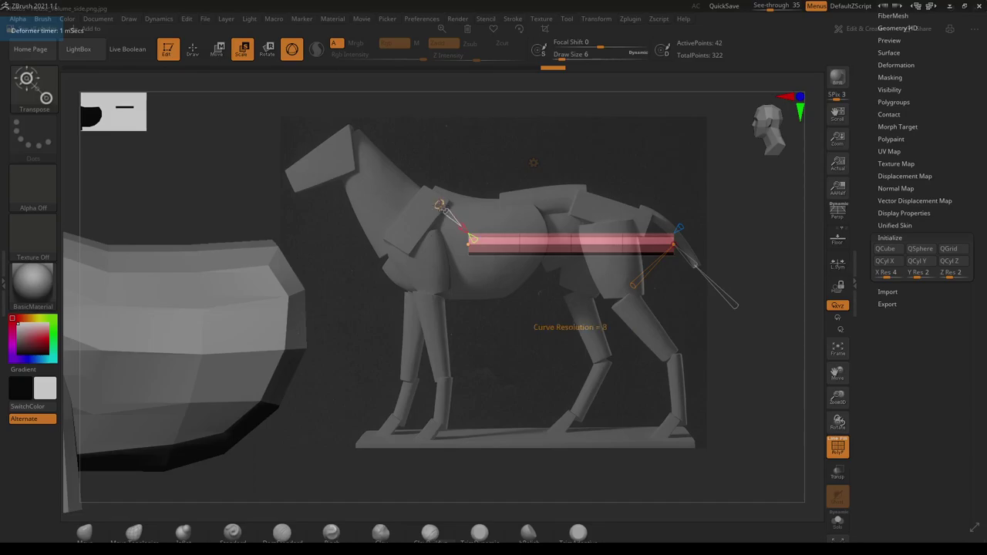
{"action": "left_click_drag", "start_coordinate": [440, 205], "coordinate": [435, 201]}
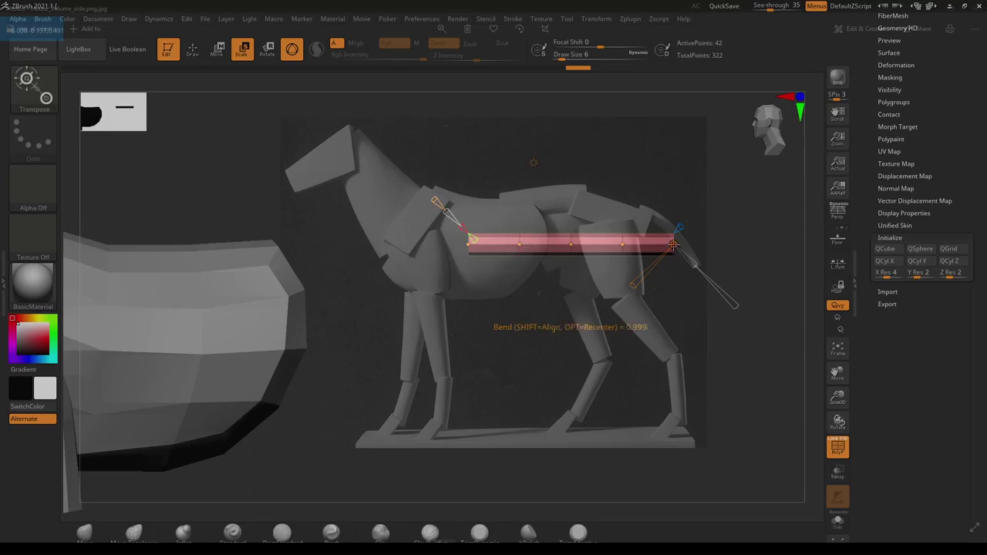
- Bend the rod's rear half downward through its control points into a smooth drooping tail curve
{"action": "left_click_drag", "start_coordinate": [677, 259], "coordinate": [650, 298]}
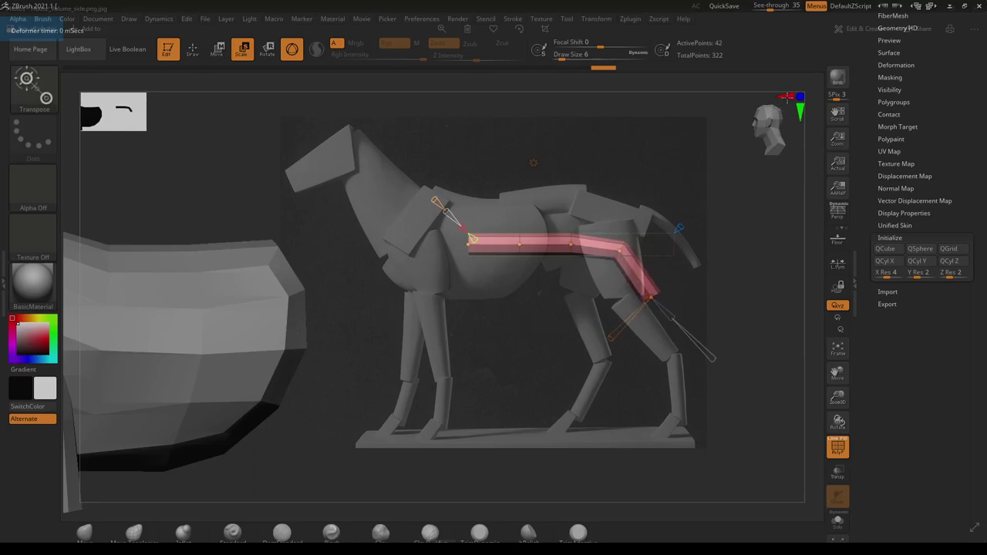
{"action": "left_click_drag", "start_coordinate": [620, 251], "coordinate": [598, 279]}
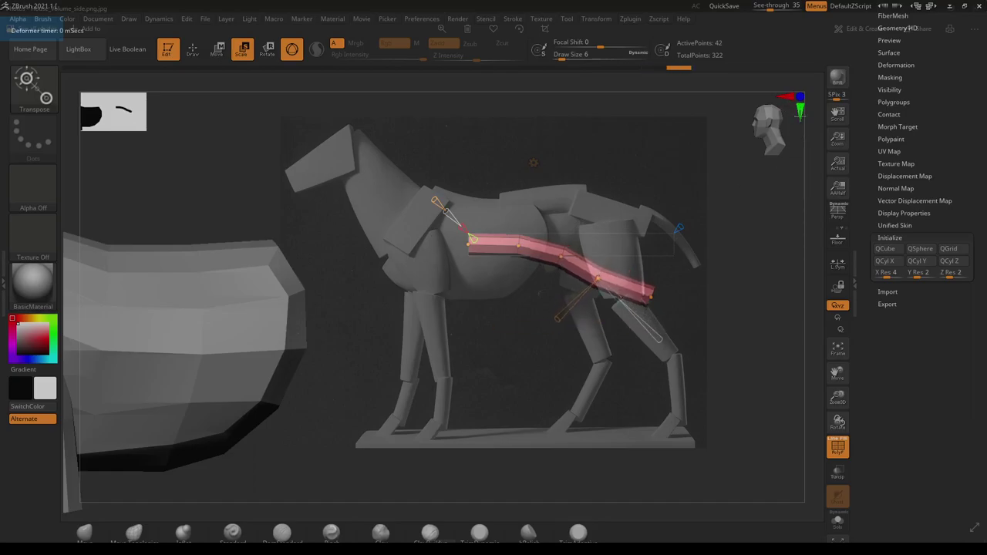
{"action": "left_click_drag", "start_coordinate": [655, 317], "coordinate": [623, 334]}
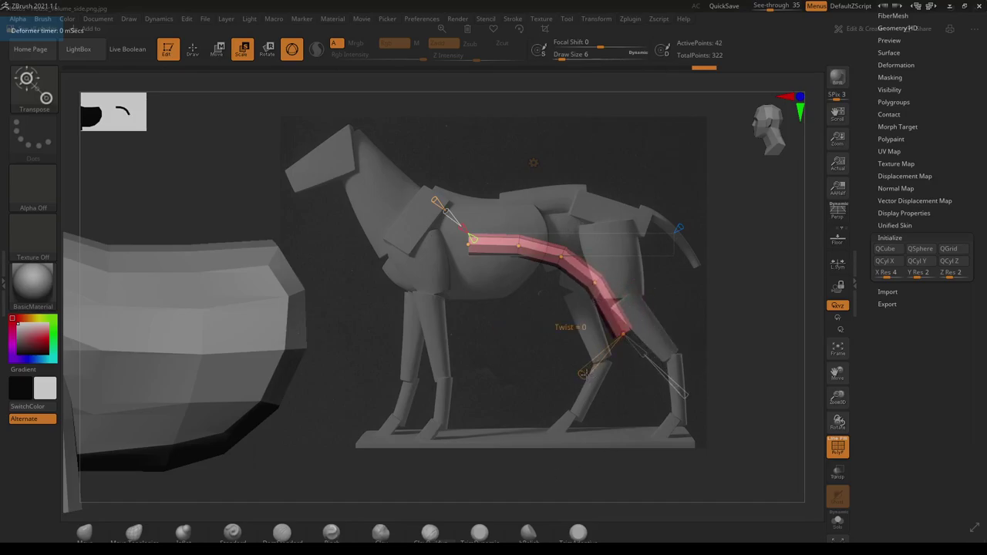
- Taper the tail toward its lower tip and accept the Bend Curve deformation
{"action": "left_click_drag", "start_coordinate": [644, 354], "coordinate": [634, 347]}
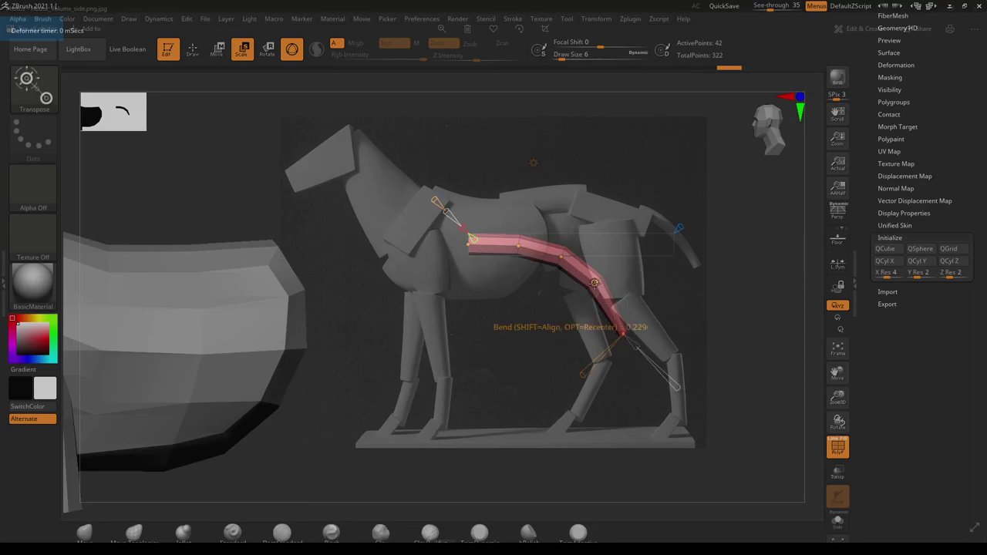
{"action": "left_click_drag", "start_coordinate": [595, 282], "coordinate": [610, 300]}
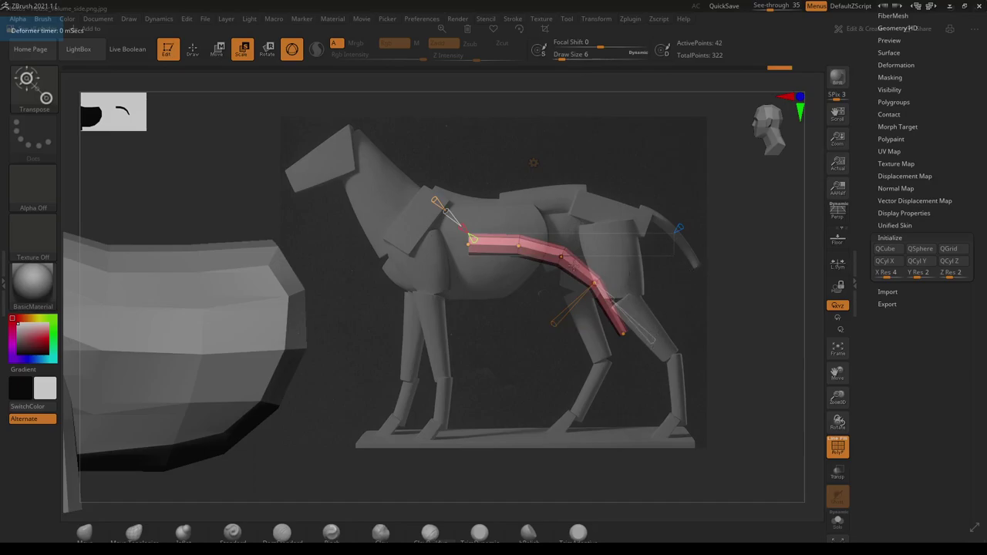
{"action": "left_click_drag", "start_coordinate": [561, 256], "coordinate": [579, 272]}
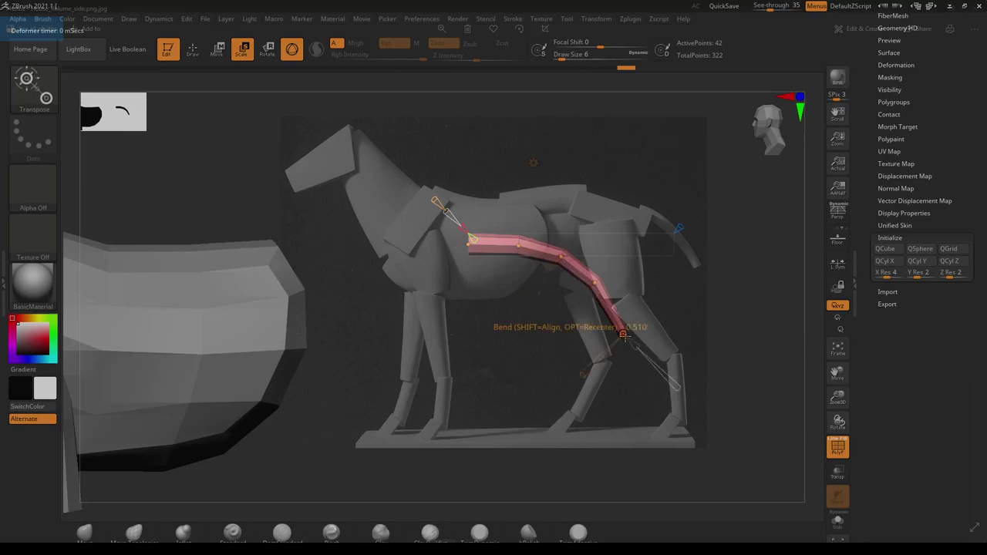
{"action": "left_click_drag", "start_coordinate": [623, 335], "coordinate": [634, 342]}
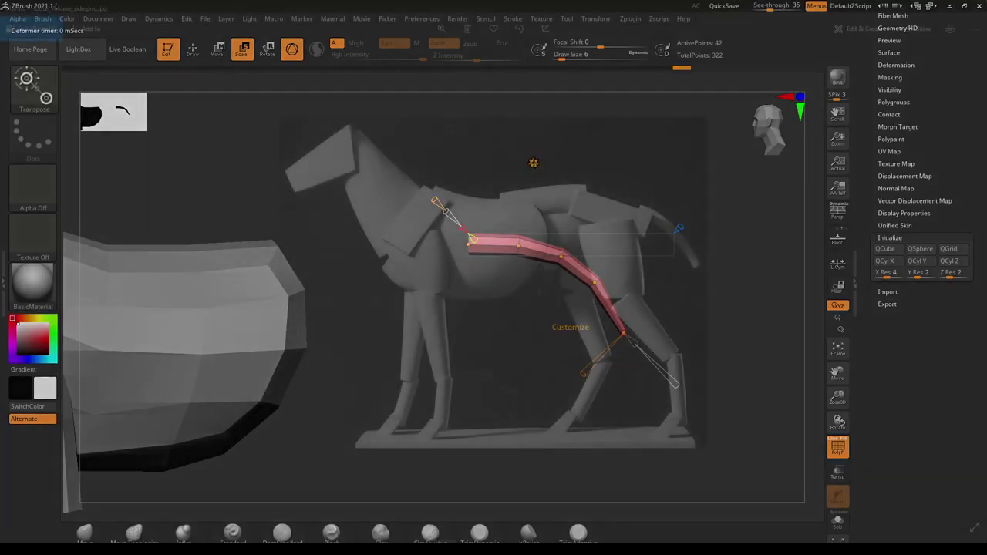
{"action": "left_click", "coordinate": [534, 162]}
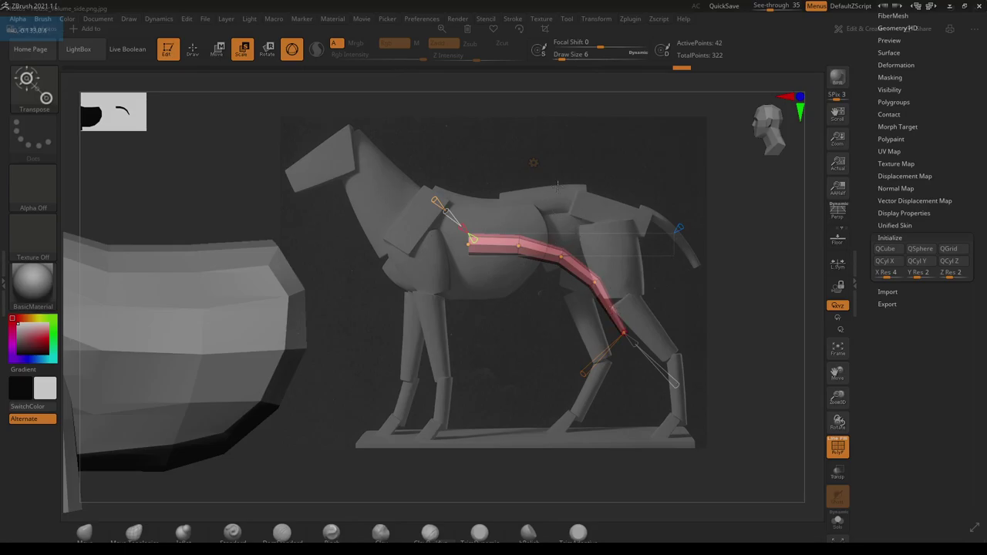
{"action": "left_click", "coordinate": [533, 164]}
{"action": "left_click", "coordinate": [534, 166]}
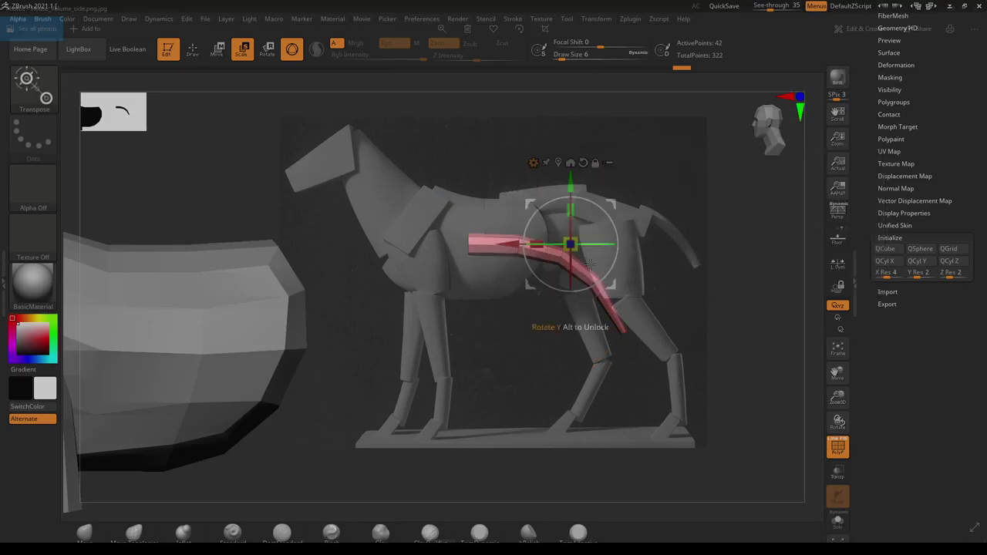
- Scale down, move and rotate the curved tail so it follows the reference tail behind the rump
{"action": "left_click", "coordinate": [595, 163]}
{"action": "left_click_drag", "start_coordinate": [611, 202], "coordinate": [506, 202]}
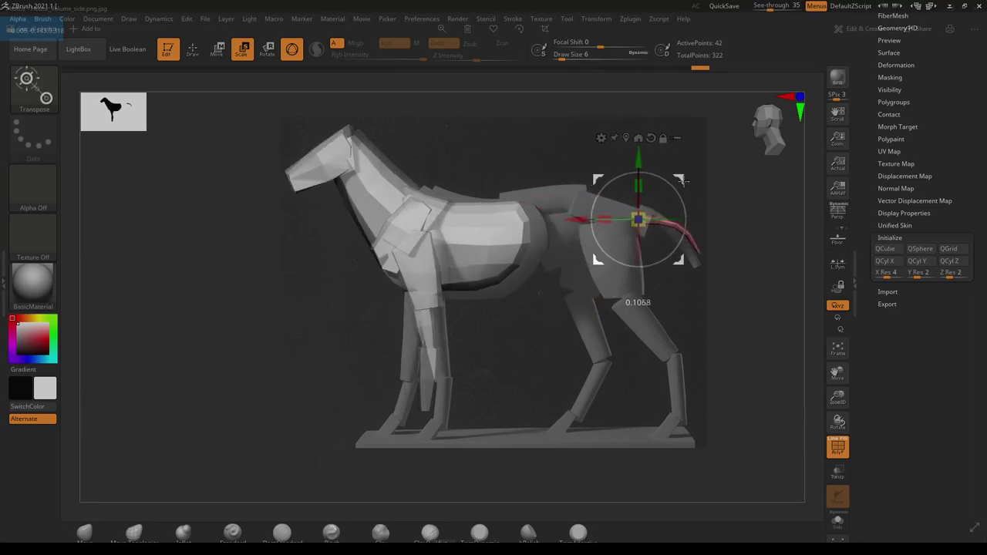
{"action": "left_click_drag", "start_coordinate": [683, 181], "coordinate": [652, 221]}
{"action": "left_click_drag", "start_coordinate": [681, 253], "coordinate": [678, 251]}
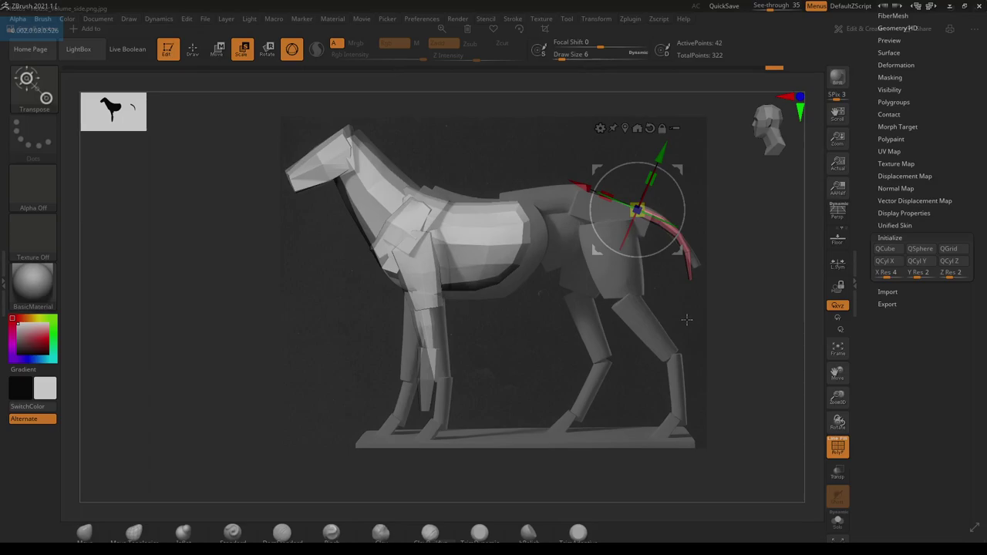
- Return to Draw mode and set See-through to 0 to hide the reference
{"action": "left_click", "coordinate": [436, 186], "text": "ctrl"}
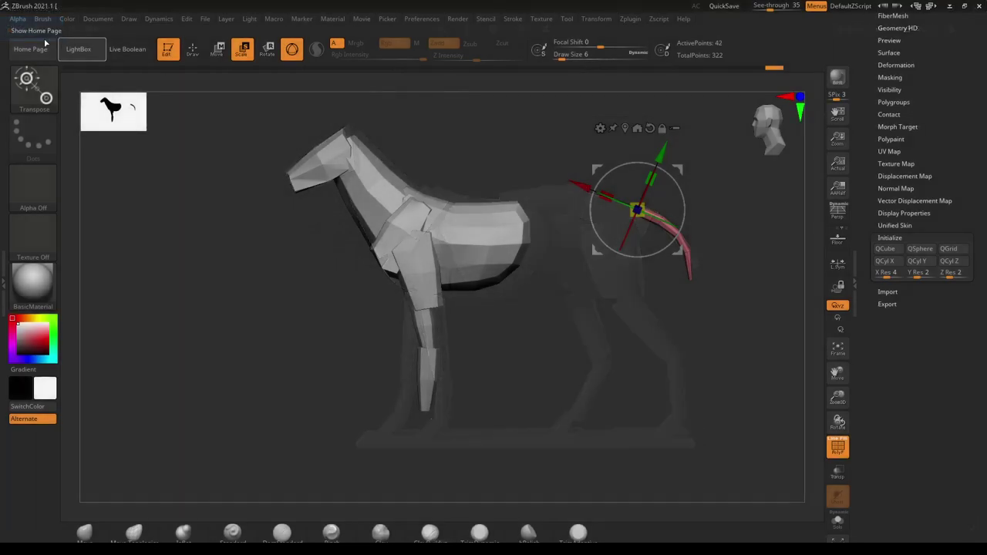
{"action": "key", "text": "q"}
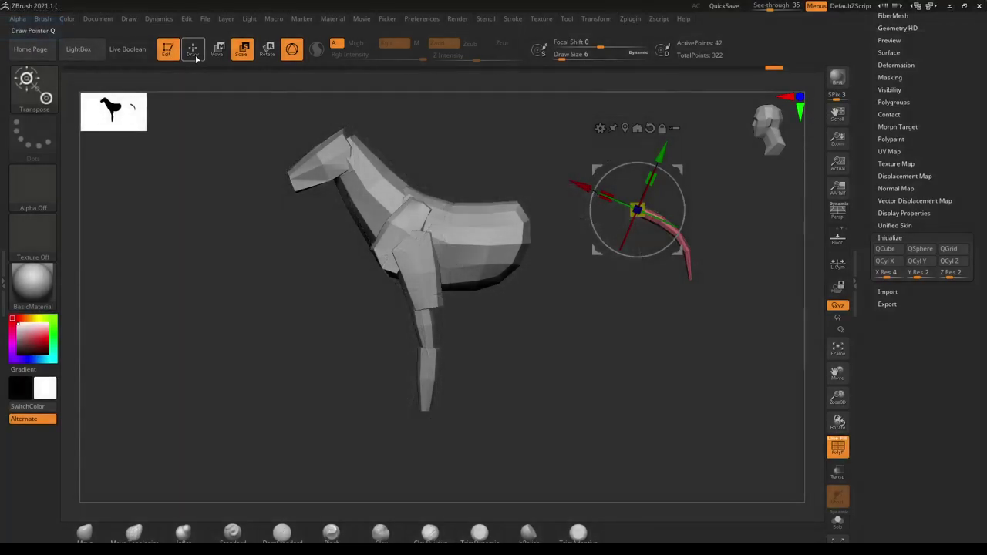
{"action": "left_click_drag", "start_coordinate": [771, 6], "coordinate": [726, 6]}
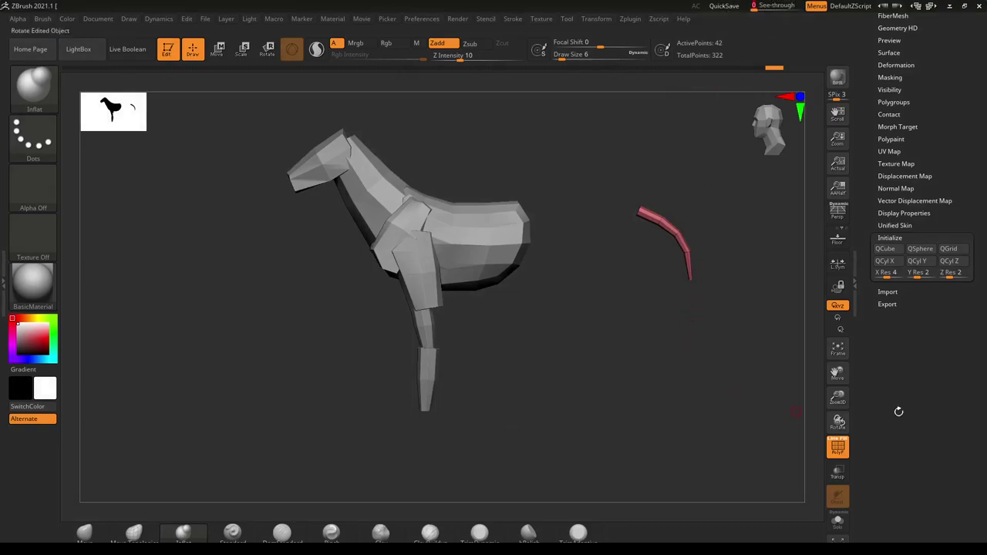
- Save the horse tool as horseBlockingB_01.ZTL in the ZTools folder, replacing the existing file
{"action": "mouse_move", "coordinate": [697, 408]}
{"action": "left_mouse_down"}
{"action": "mouse_move", "coordinate": [686, 401]}
{"action": "mouse_move", "coordinate": [681, 412]}
{"action": "left_mouse_up"}
{"action": "key", "text": "ctrl+shift"}
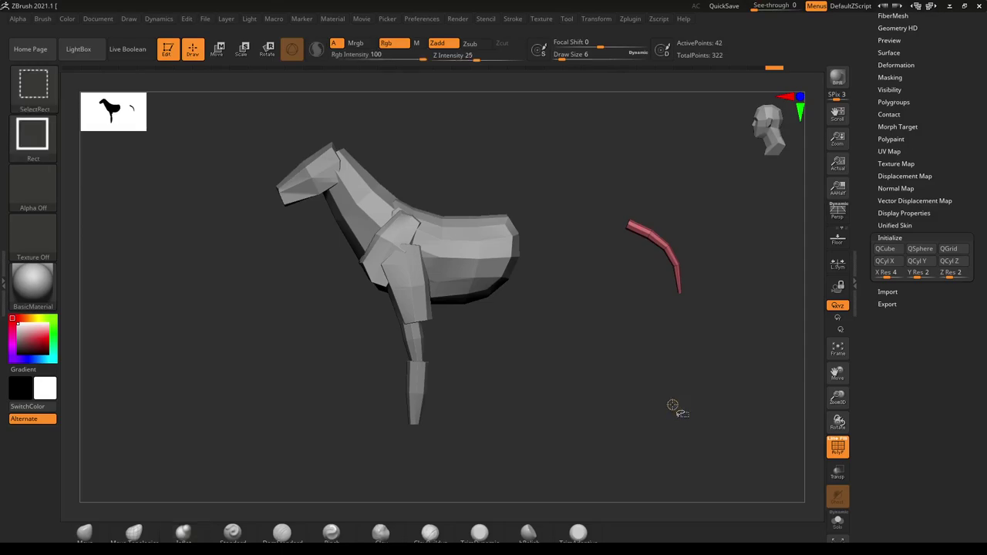
{"action": "key", "text": "ctrl+s"}
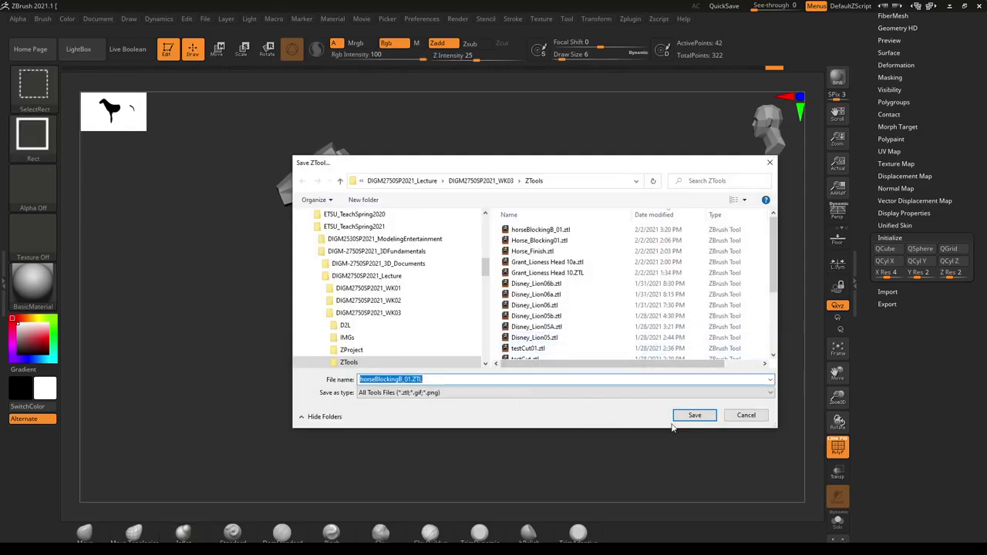
{"action": "left_click", "coordinate": [695, 415]}
{"action": "left_click", "coordinate": [518, 275]}
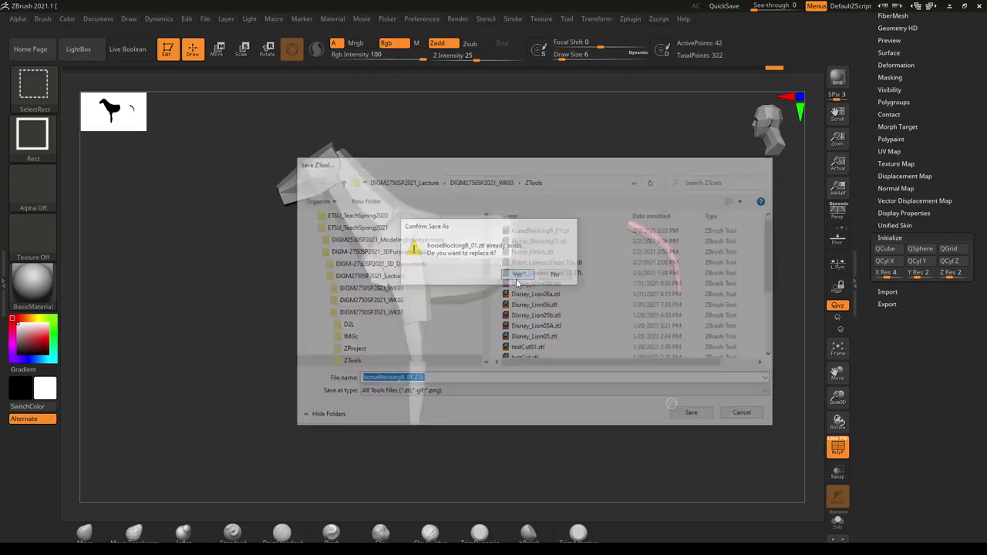